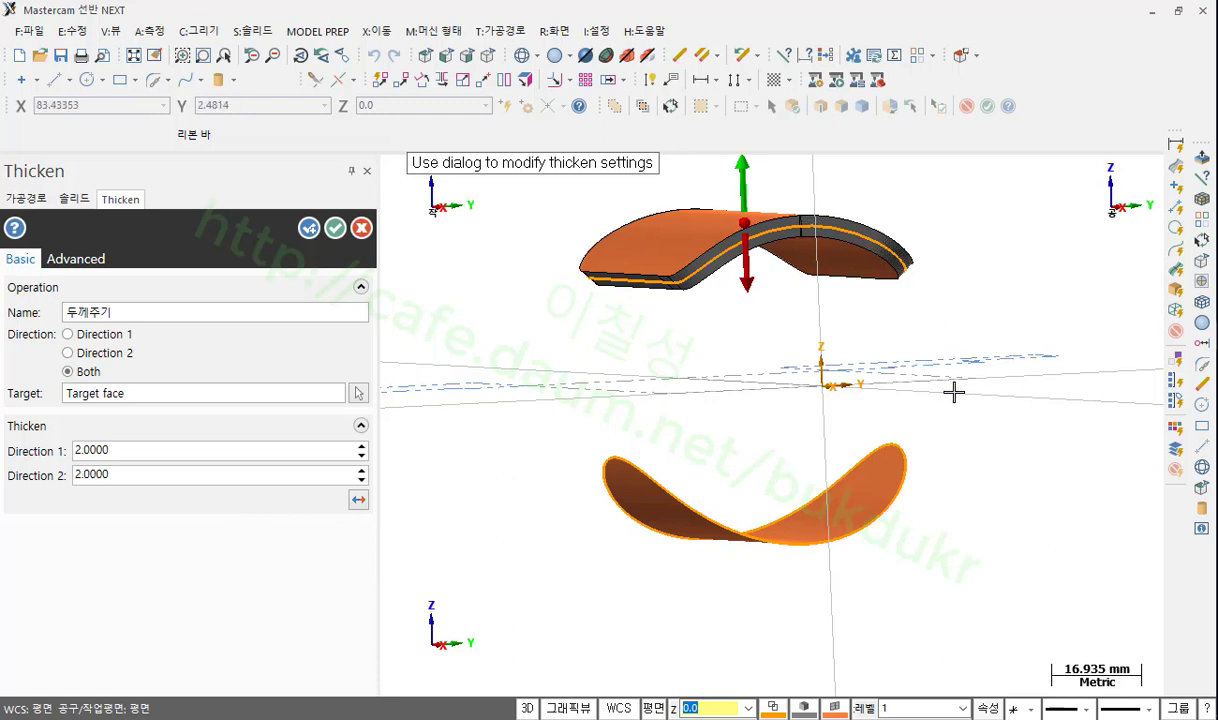
# - Confirm the upper sheet's thickening and thicken the lower curved sheet by 2.0 in both directions
pyautogui.click(309, 228)
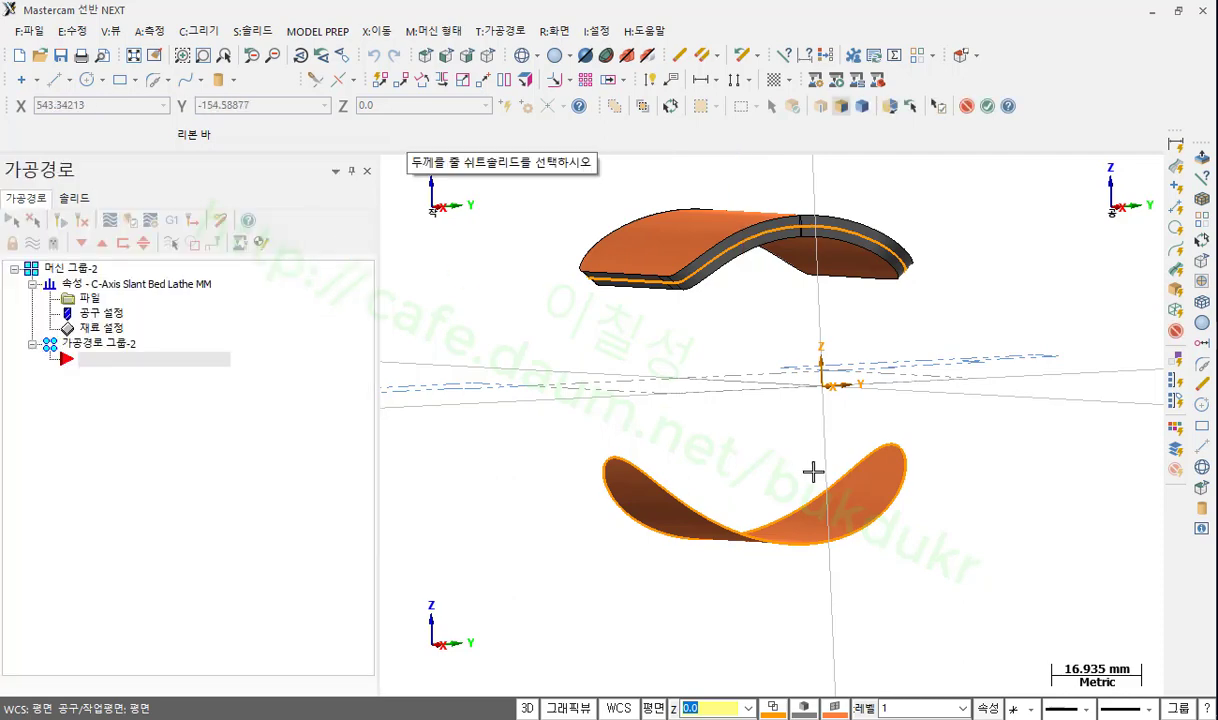
pyautogui.click(805, 467)
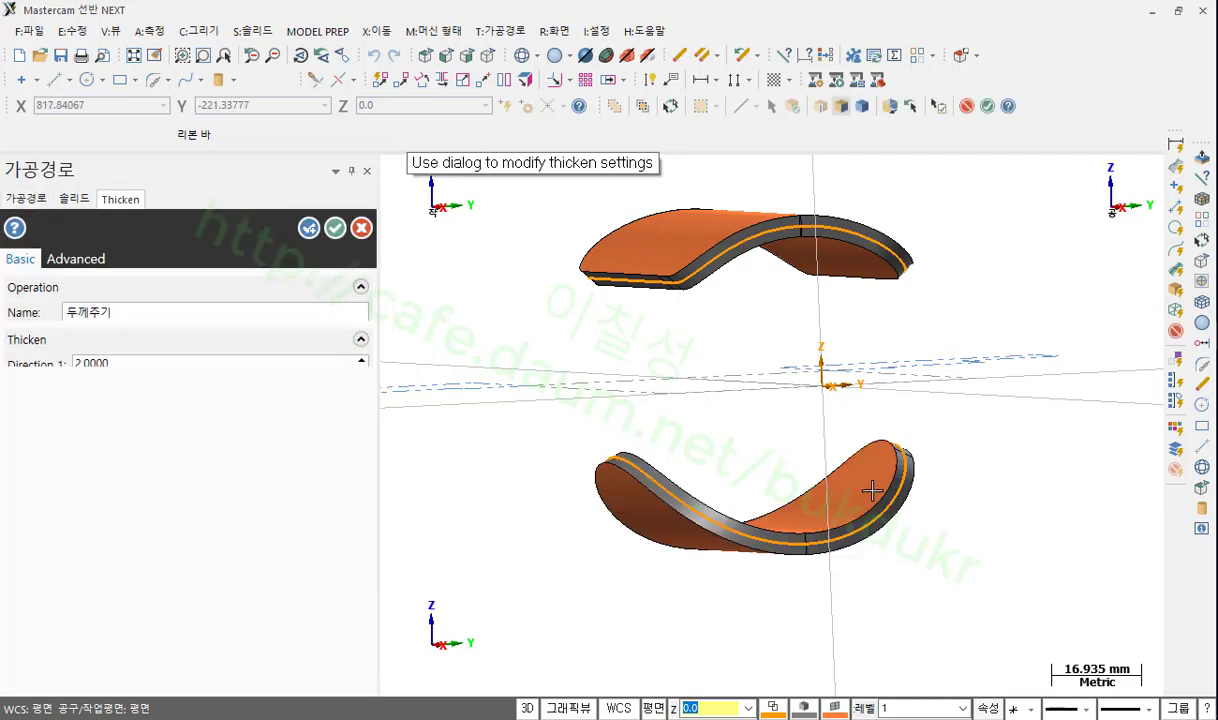
pyautogui.click(335, 230)
pyautogui.scroll(1, 912, 335)
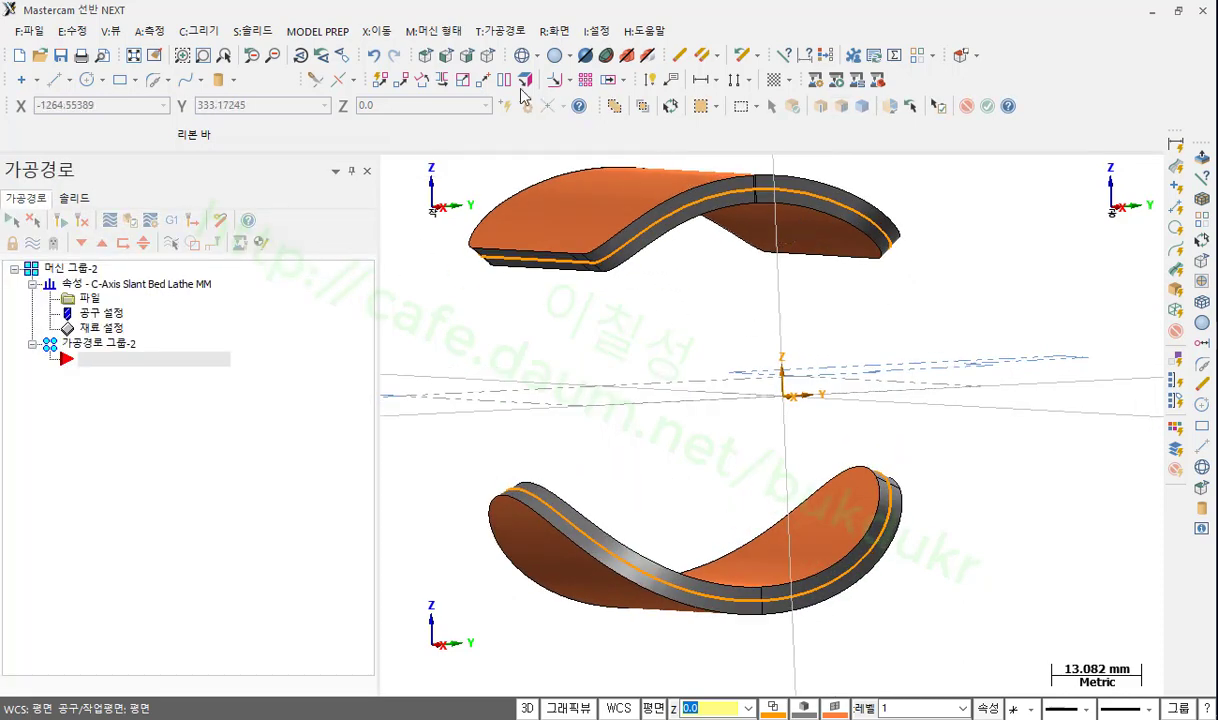
# - Examine the inward thickness of both curved bodies in the right side view, marking it on screen, and return to the isometric view
pyautogui.click(466, 56)
pyautogui.scroll(-1, 520, 280)
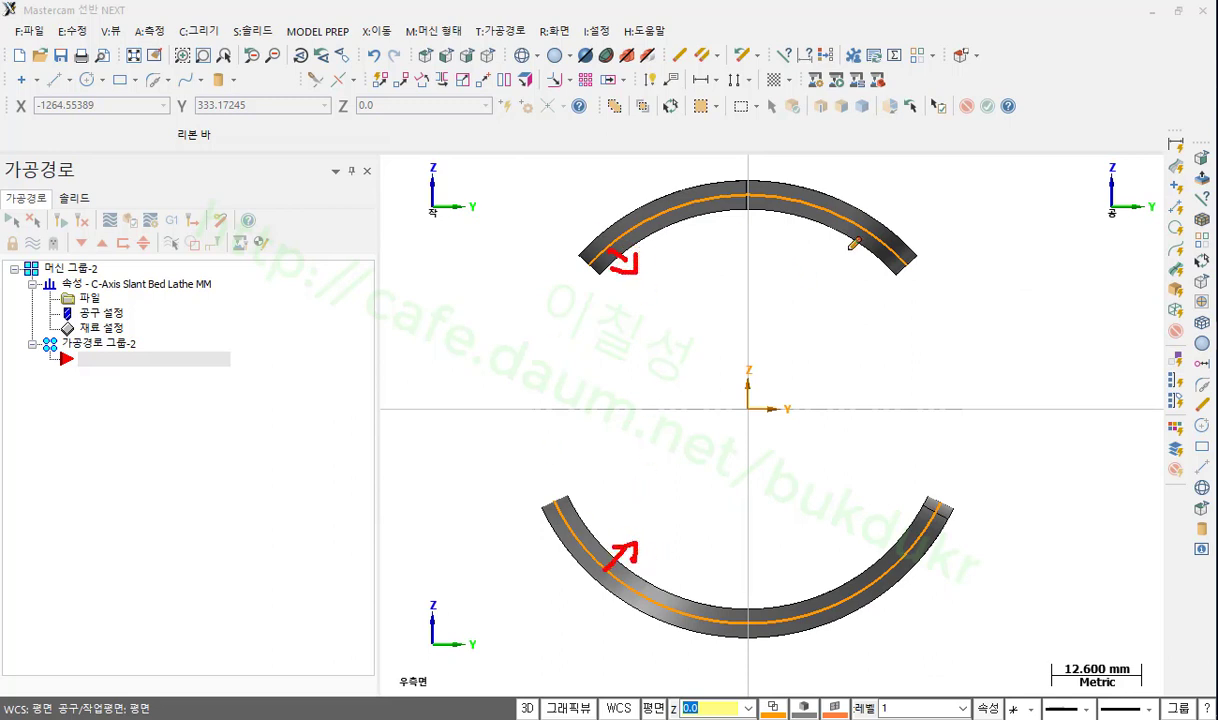
pyautogui.rightClick(1003, 242)
pyautogui.click(990, 429)
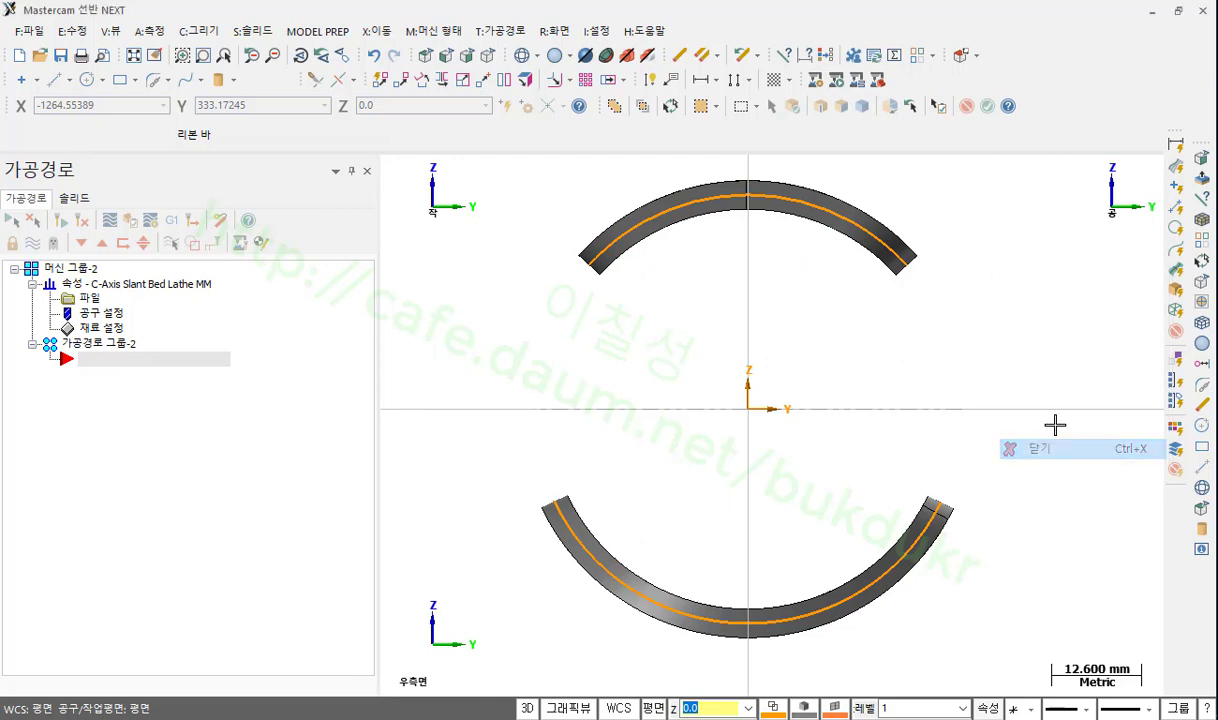
pyautogui.click(489, 56)
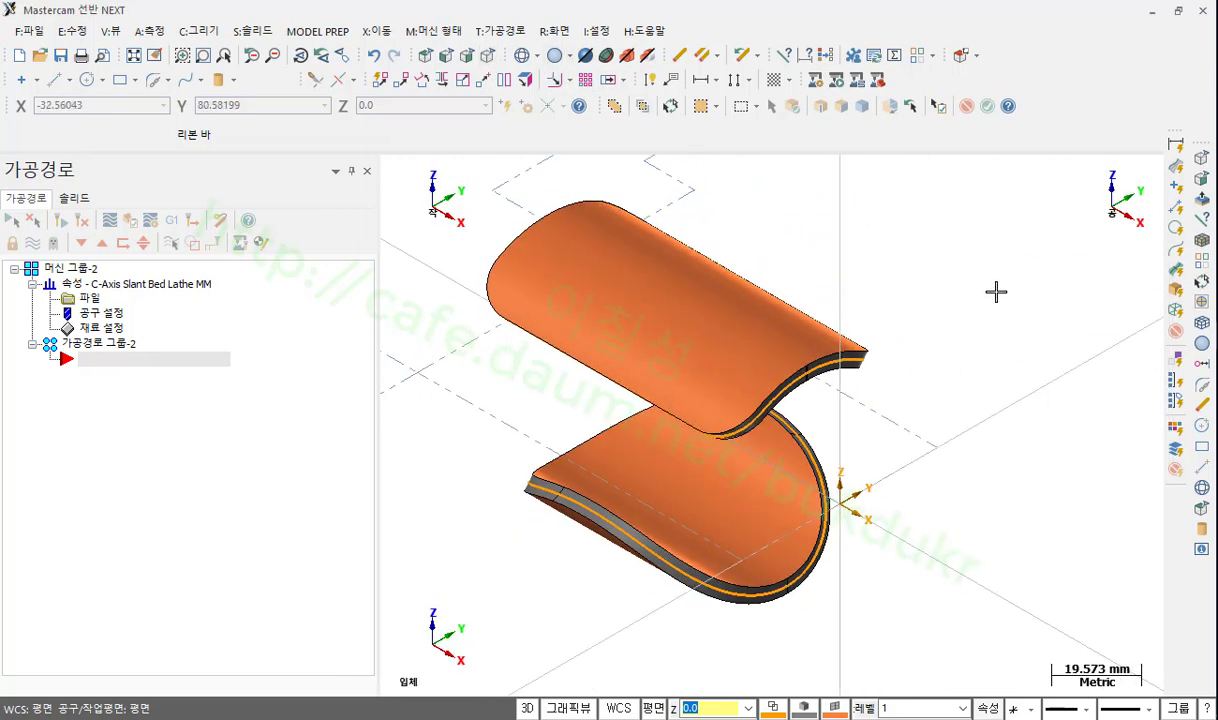
# - Bring the hidden cylinder back into display with the two thickened bodies, keeping the wireframe curves hidden
pyautogui.click(740, 288)
pyautogui.click(769, 505)
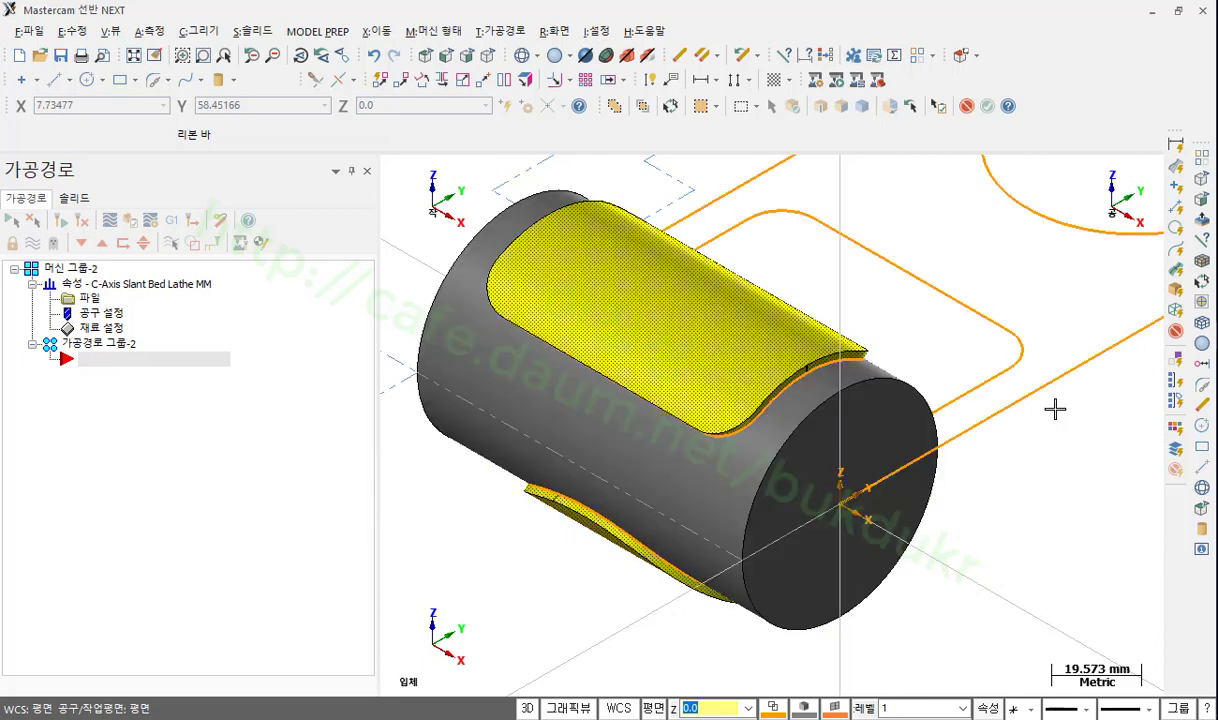
pyautogui.click(851, 421)
pyautogui.scroll(-2, 816, 294)
pyautogui.moveTo(812, 401); pyautogui.dragTo(943, 462, button='middle')
pyautogui.scroll(5, 830, 440)
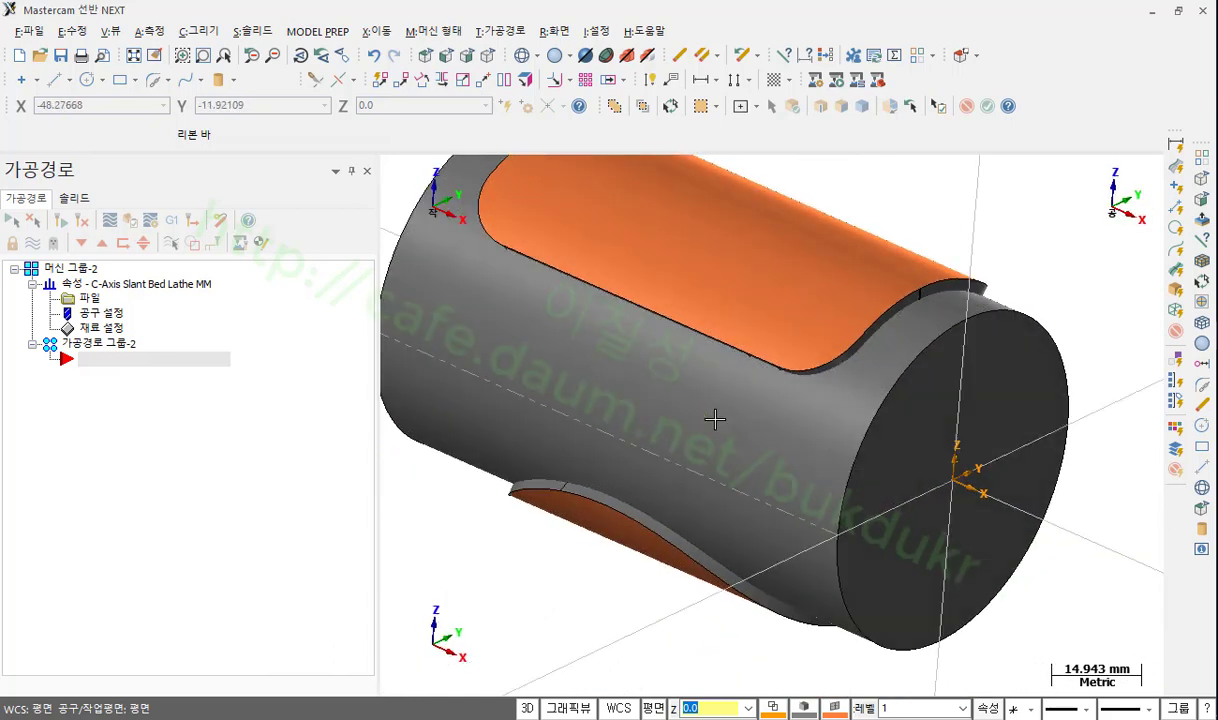
# - Set up a Boolean operation of type Remove with the cylinder as the target body
pyautogui.click(264, 32)
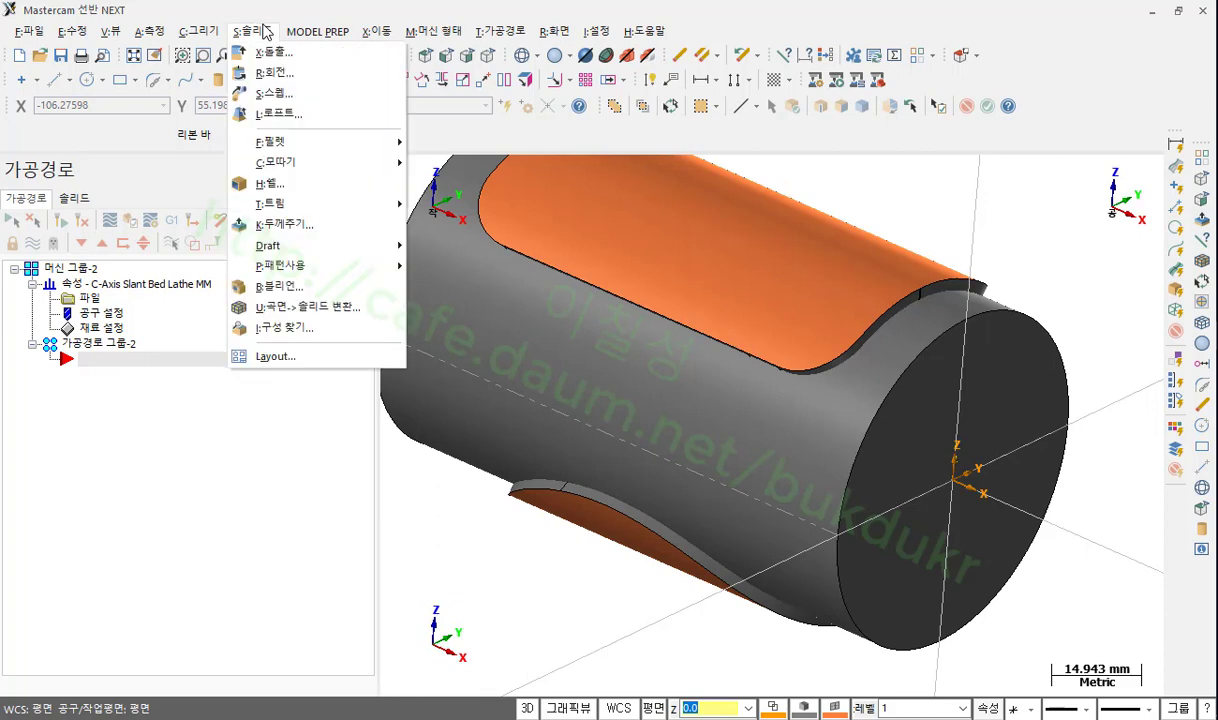
pyautogui.click(275, 287)
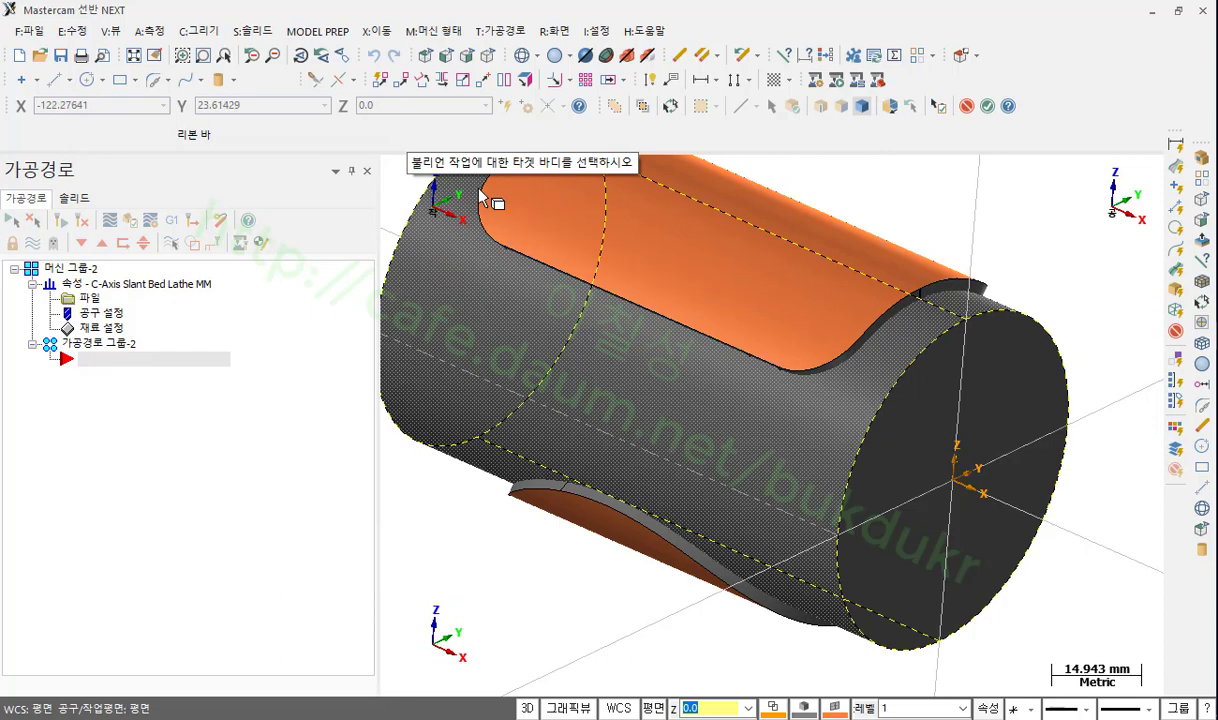
pyautogui.scroll(-3, 1041, 489)
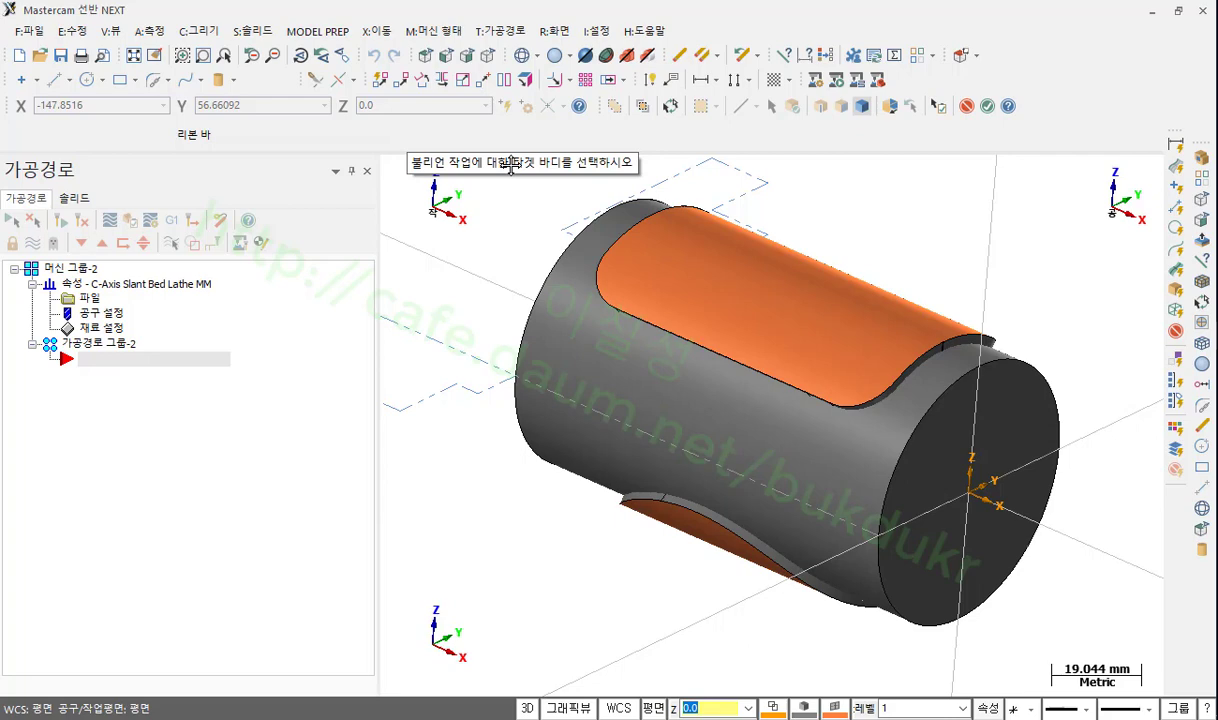
pyautogui.click(592, 380)
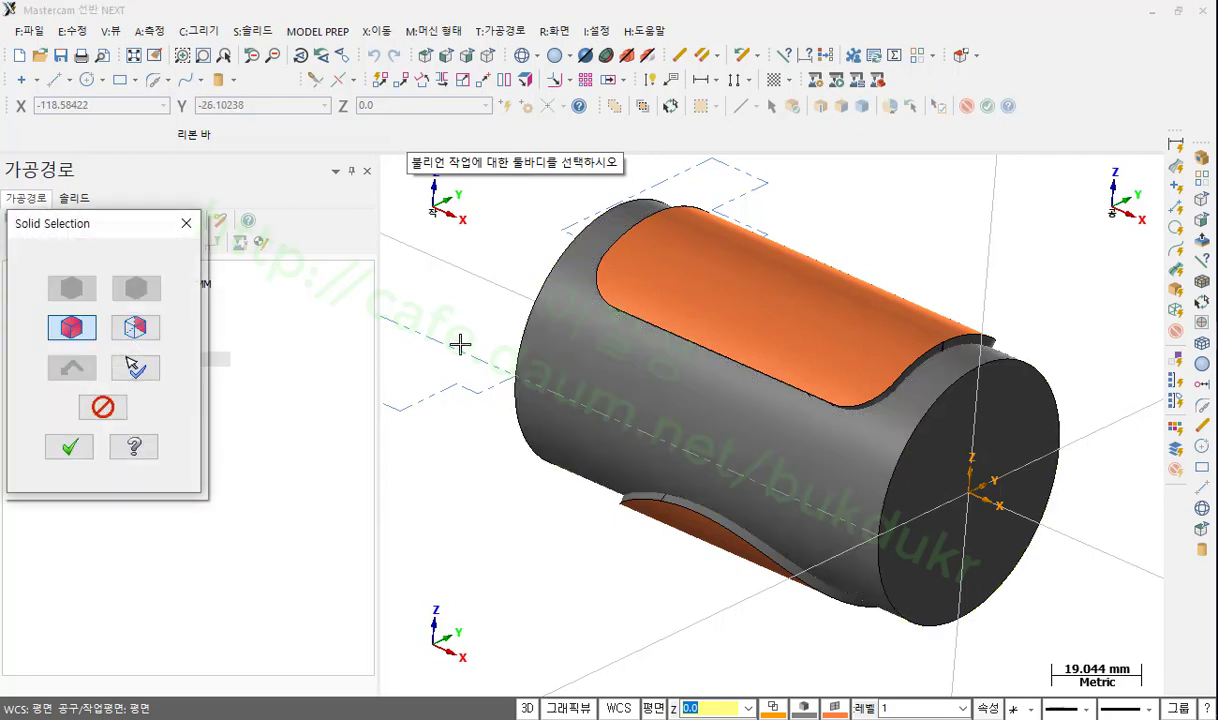
pyautogui.click(86, 444)
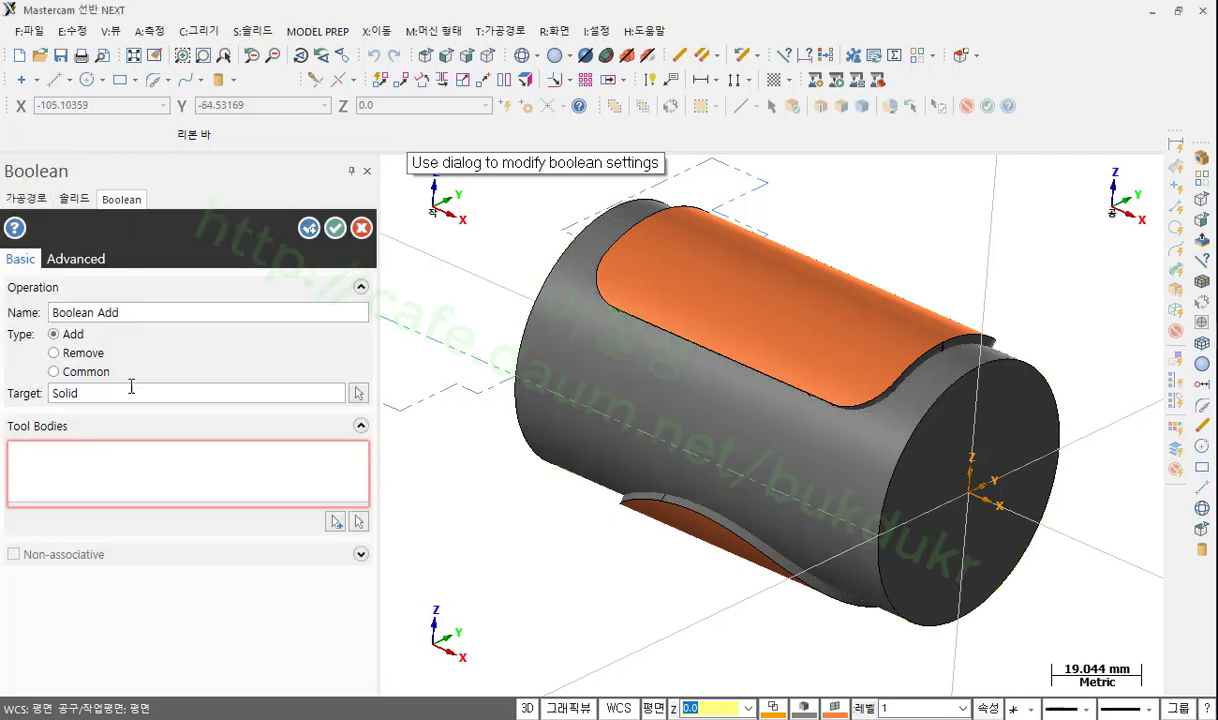
pyautogui.click(80, 354)
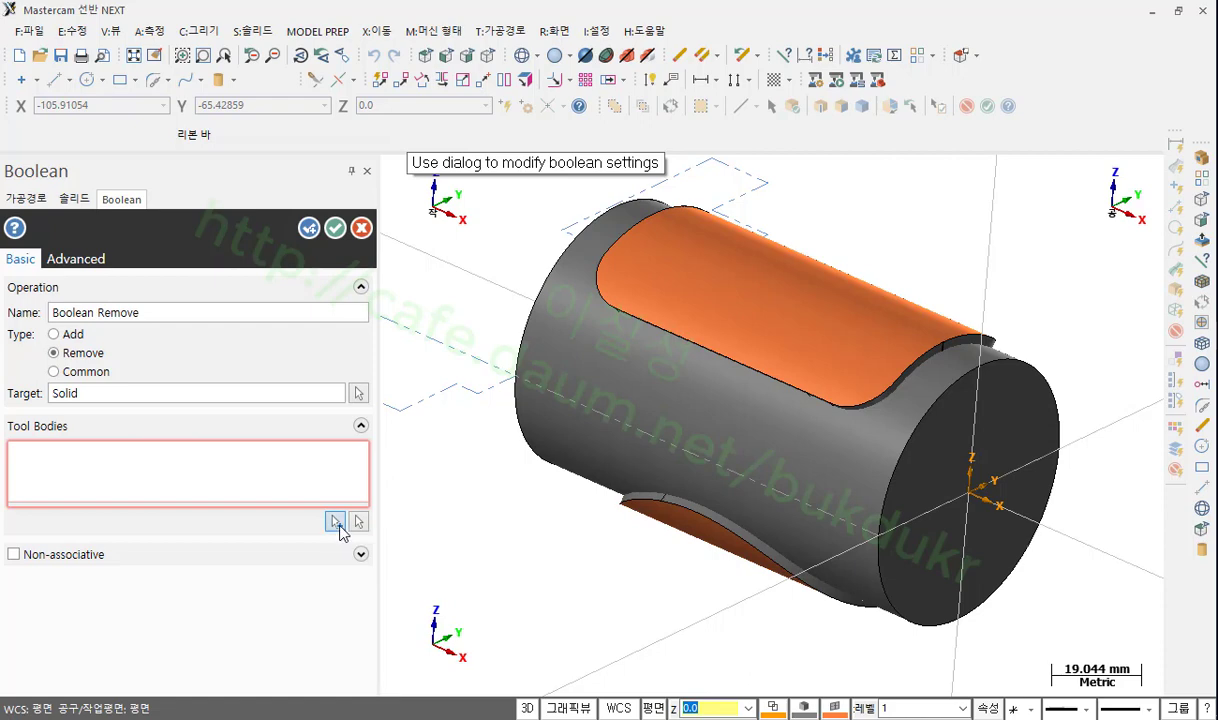
# - Add the upper and lower thickened bodies as tool bodies and complete the Boolean Remove on the cylinder
pyautogui.click(337, 521)
pyautogui.click(725, 318)
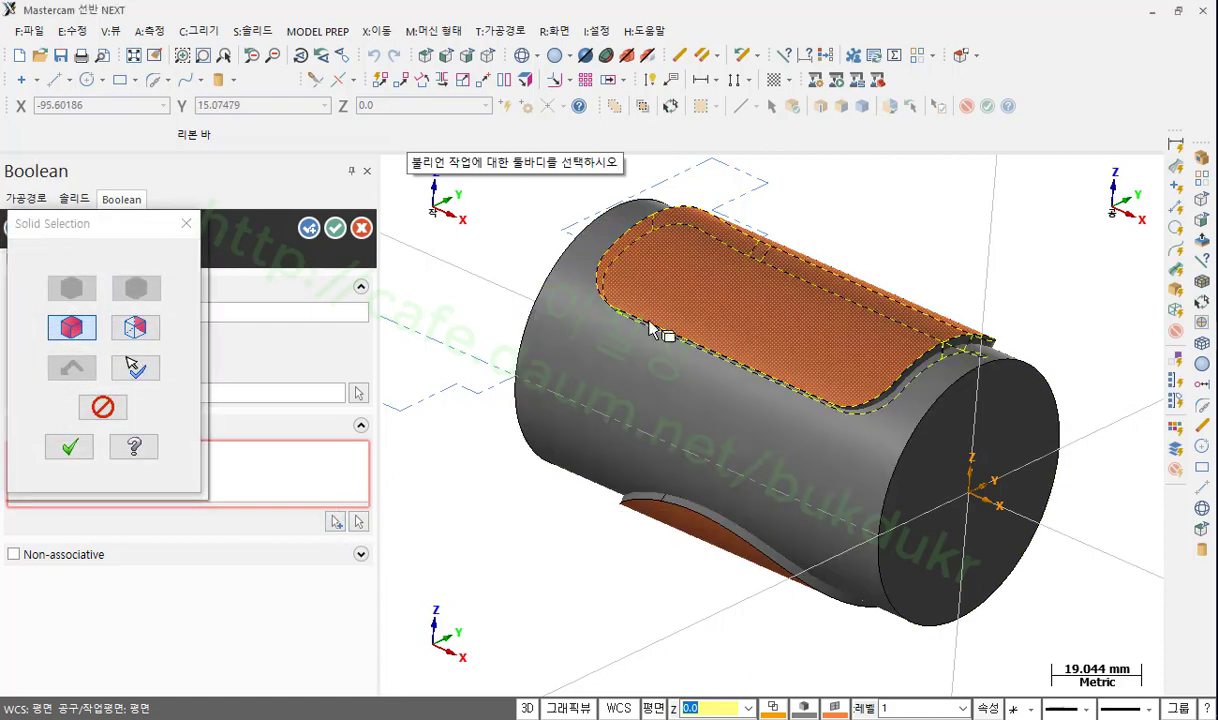
pyautogui.click(69, 447)
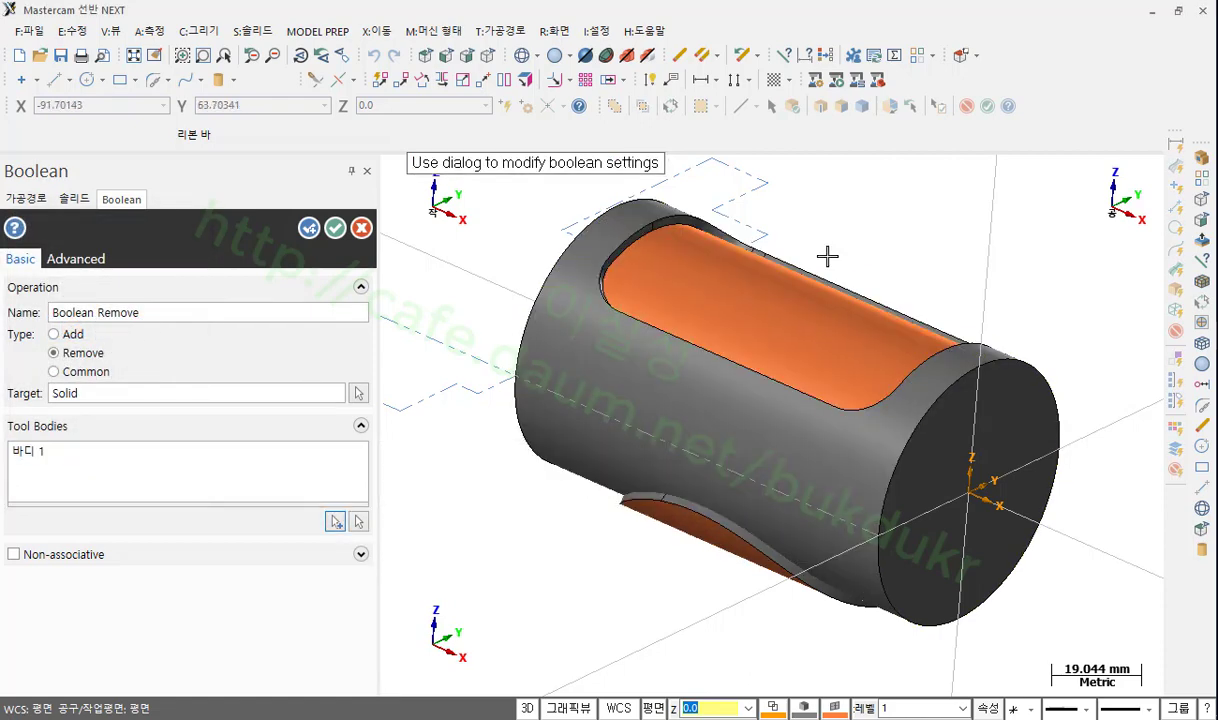
pyautogui.click(335, 521)
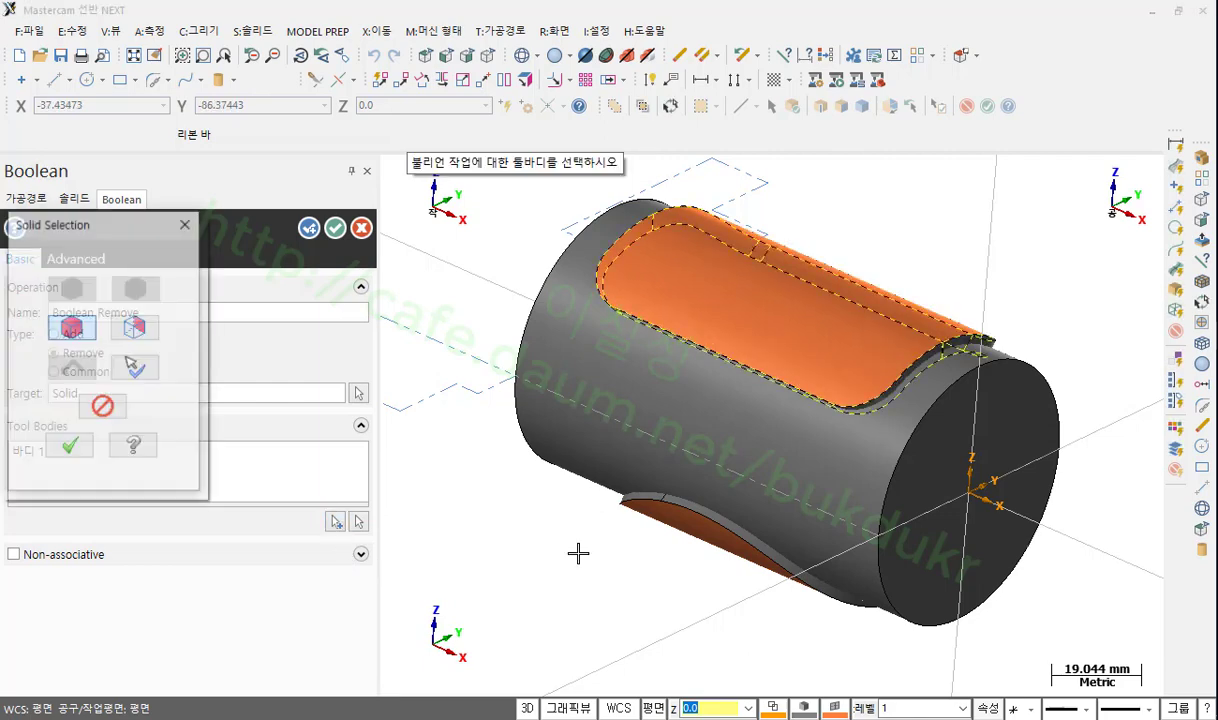
pyautogui.click(660, 500)
pyautogui.click(69, 447)
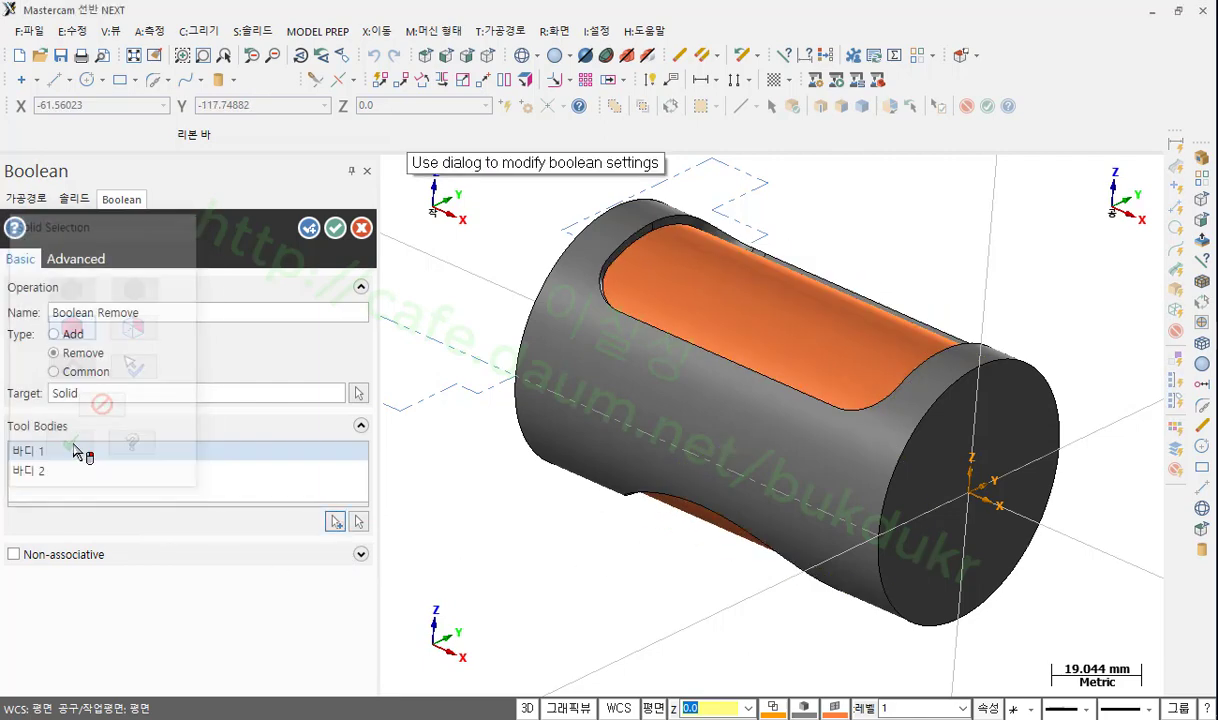
pyautogui.moveTo(870, 446); pyautogui.dragTo(714, 441, button='middle')
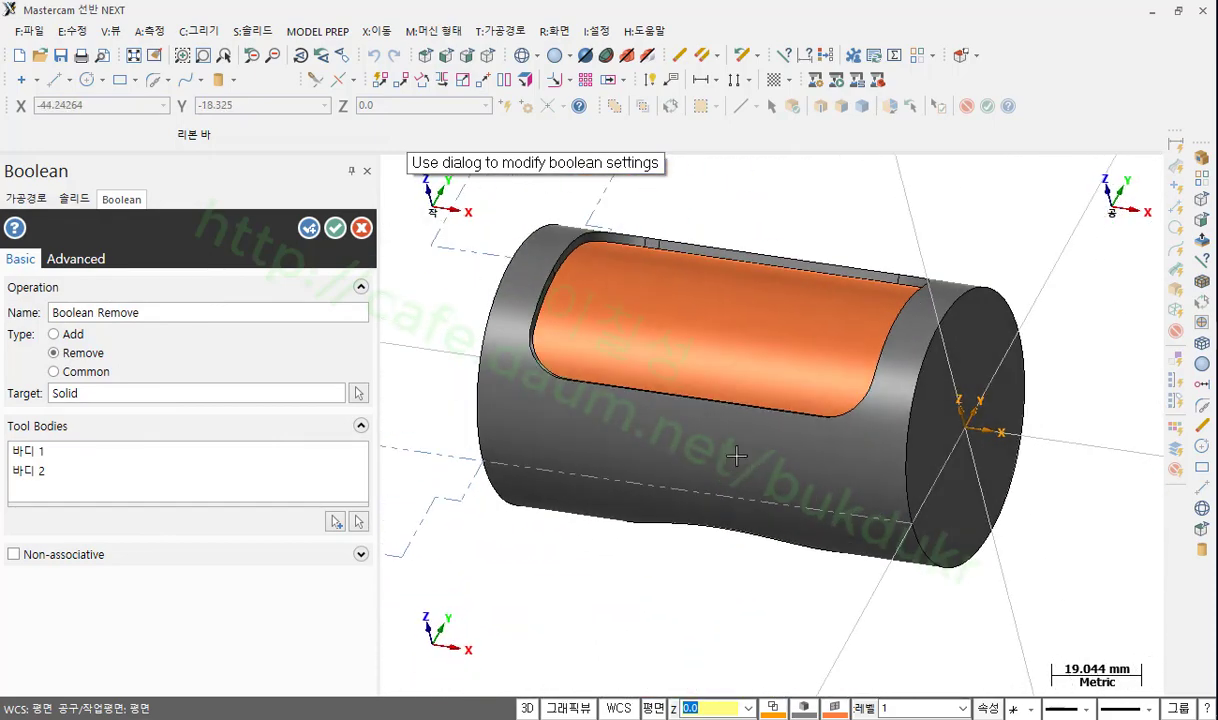
pyautogui.click(335, 228)
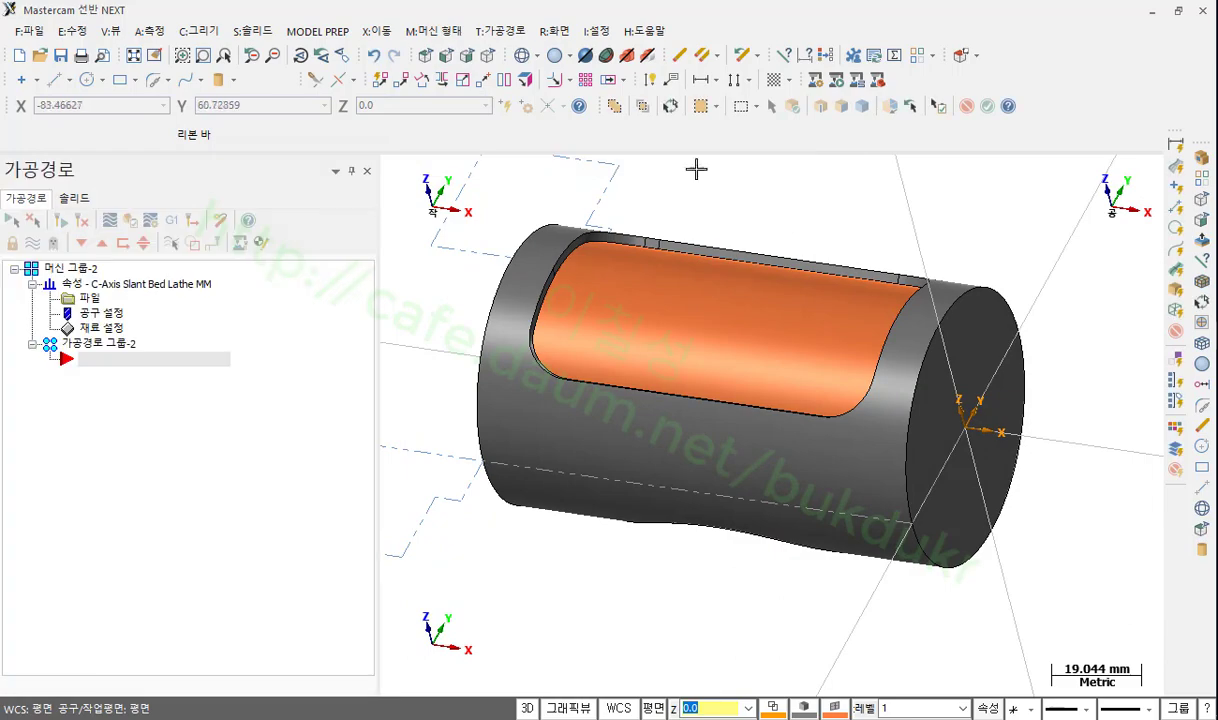
pyautogui.click(467, 55)
pyautogui.moveTo(688, 286); pyautogui.dragTo(691, 253, button='middle')
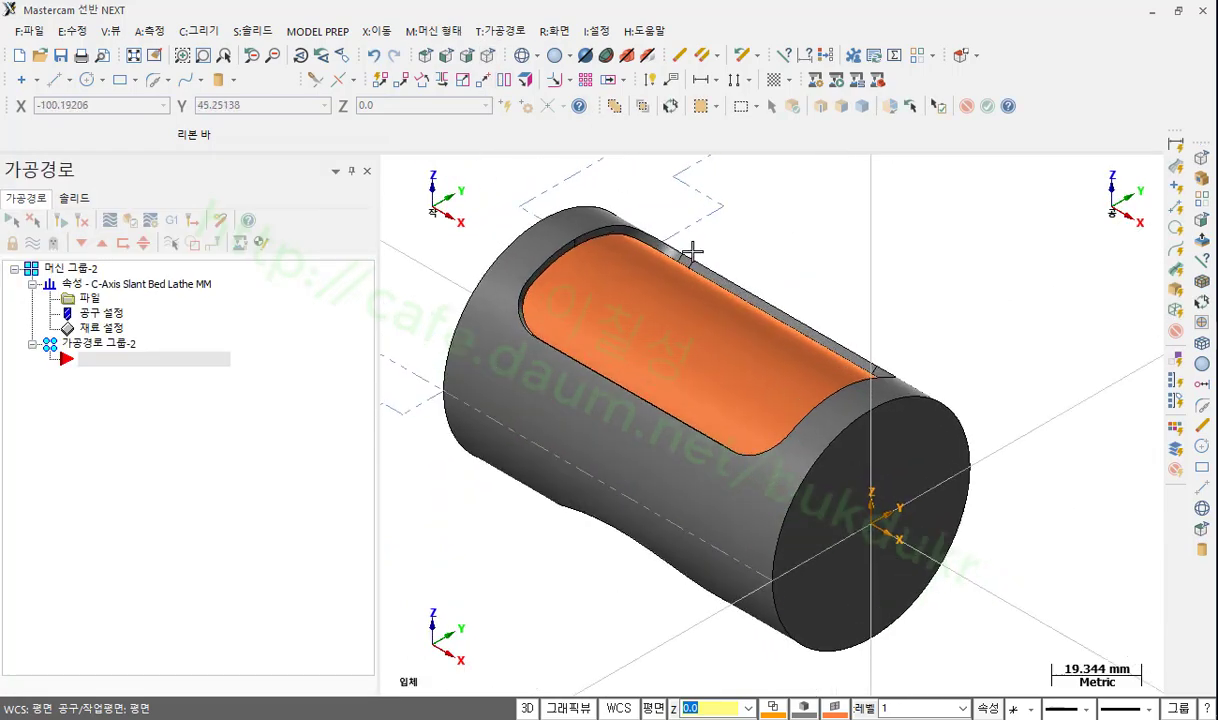
pyautogui.moveTo(737, 340); pyautogui.dragTo(848, 332, button='middle')
# - Switch to the browser, read the forum question's notes on projected-curve cuts, turret milling tools and the left chuck, and return to Mastercam
pyautogui.hotkey('alt', 'Tab')
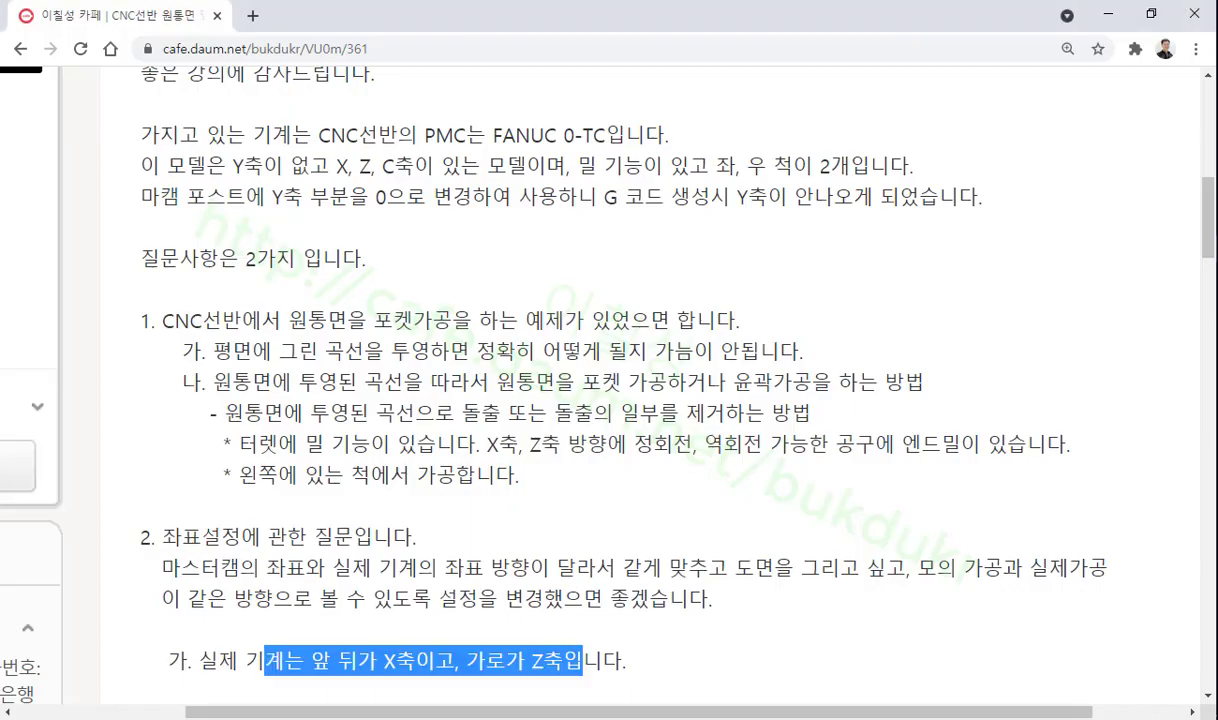
pyautogui.moveTo(242, 412); pyautogui.dragTo(720, 402)
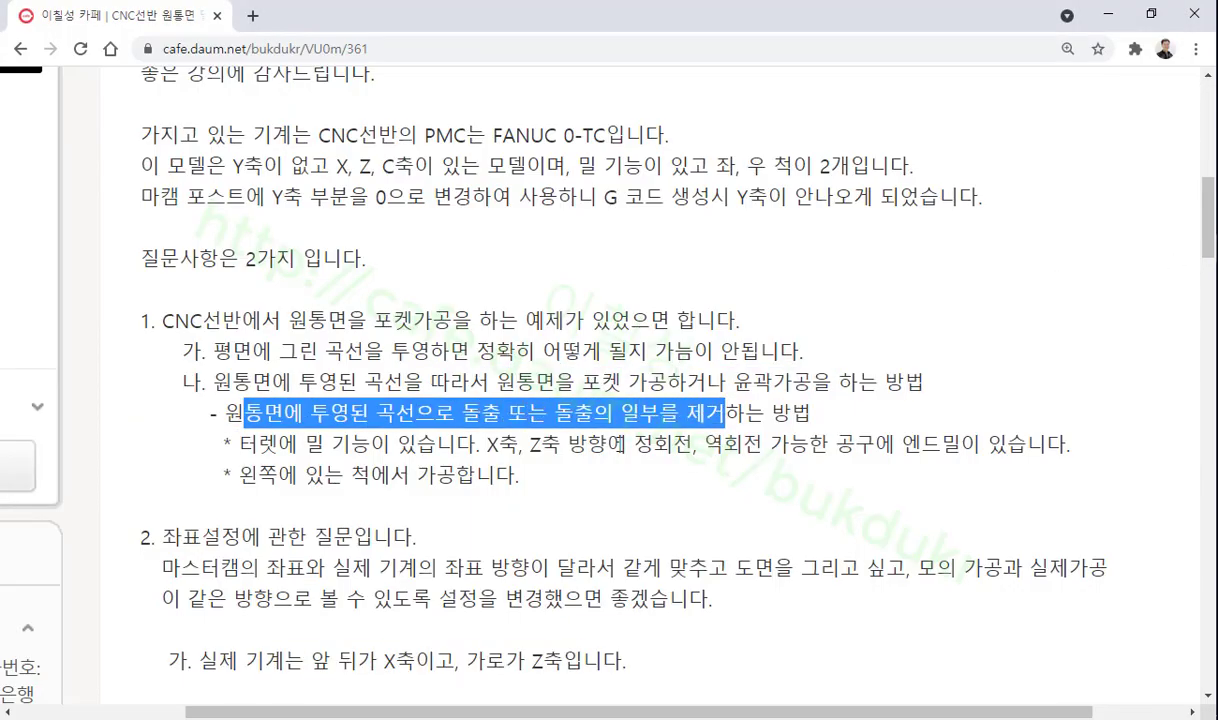
pyautogui.moveTo(268, 447); pyautogui.dragTo(1030, 466)
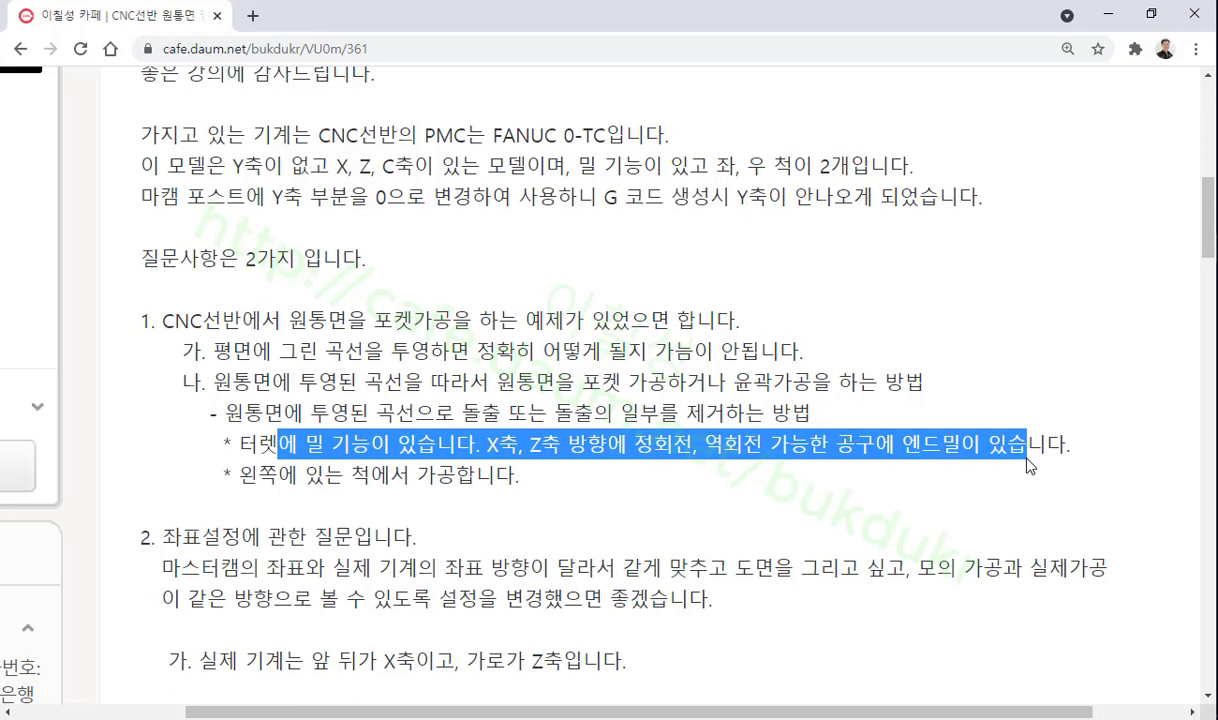
pyautogui.moveTo(306, 477); pyautogui.dragTo(560, 446)
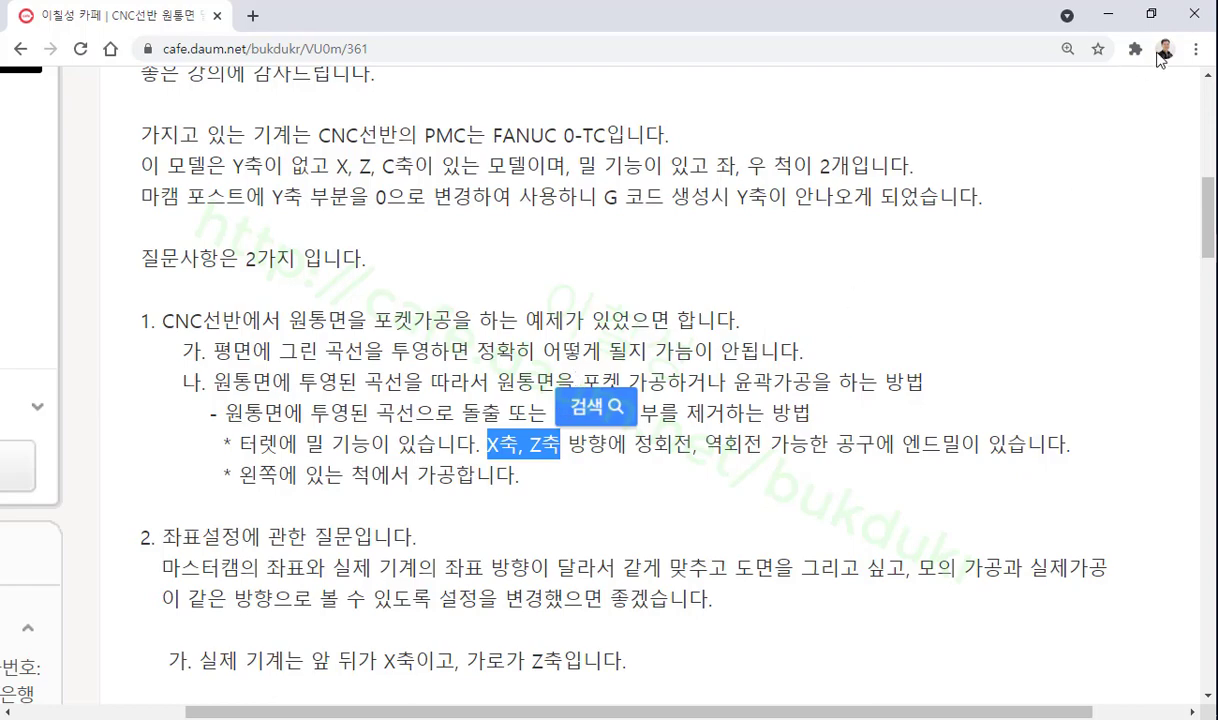
pyautogui.click(1108, 14)
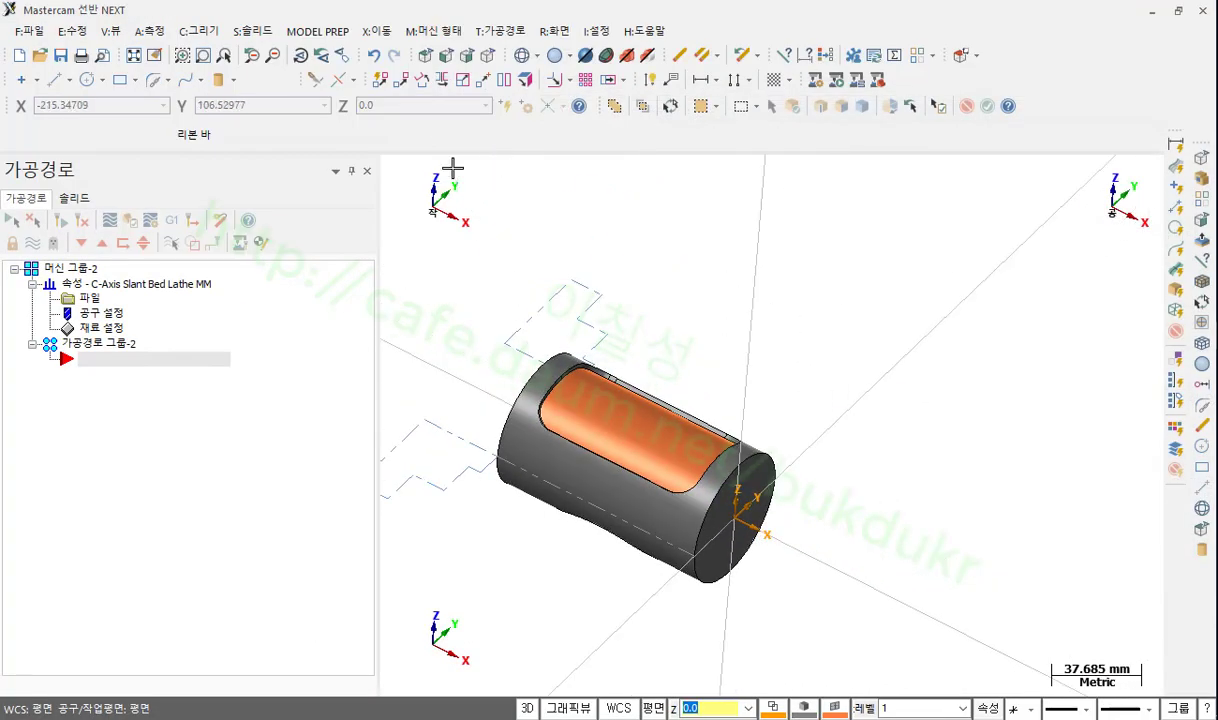
# - Mark up the cylinder's top view with temporary freehand sketches of turning and milling tools, the pocket cut and the C axis, and clear them
pyautogui.scroll(3, 476, 489)
pyautogui.scroll(-4, 598, 474)
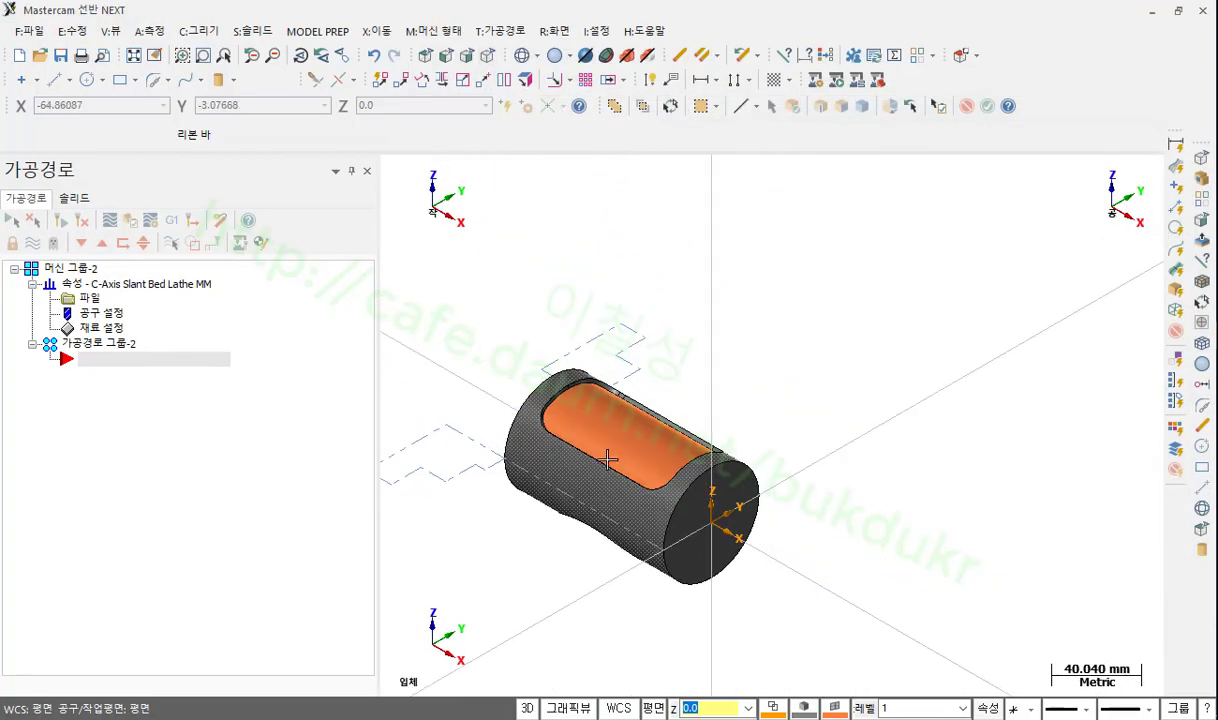
pyautogui.click(427, 56)
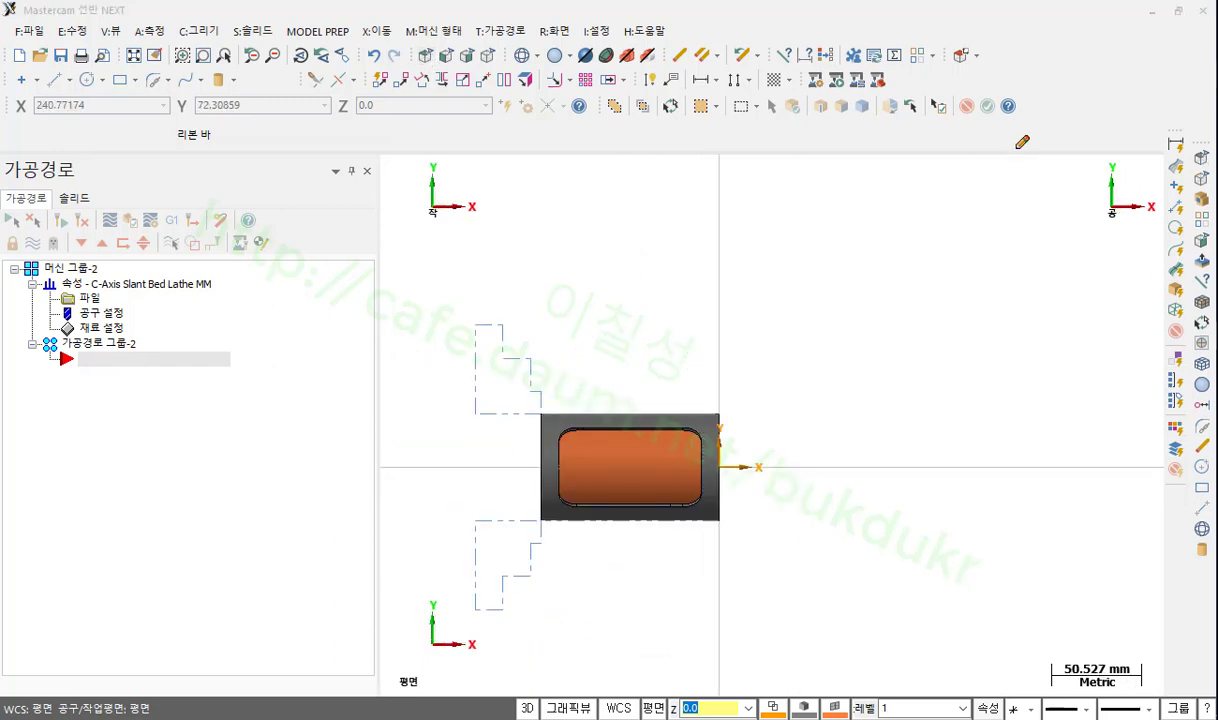
pyautogui.moveTo(760, 390); pyautogui.dragTo(608, 399)
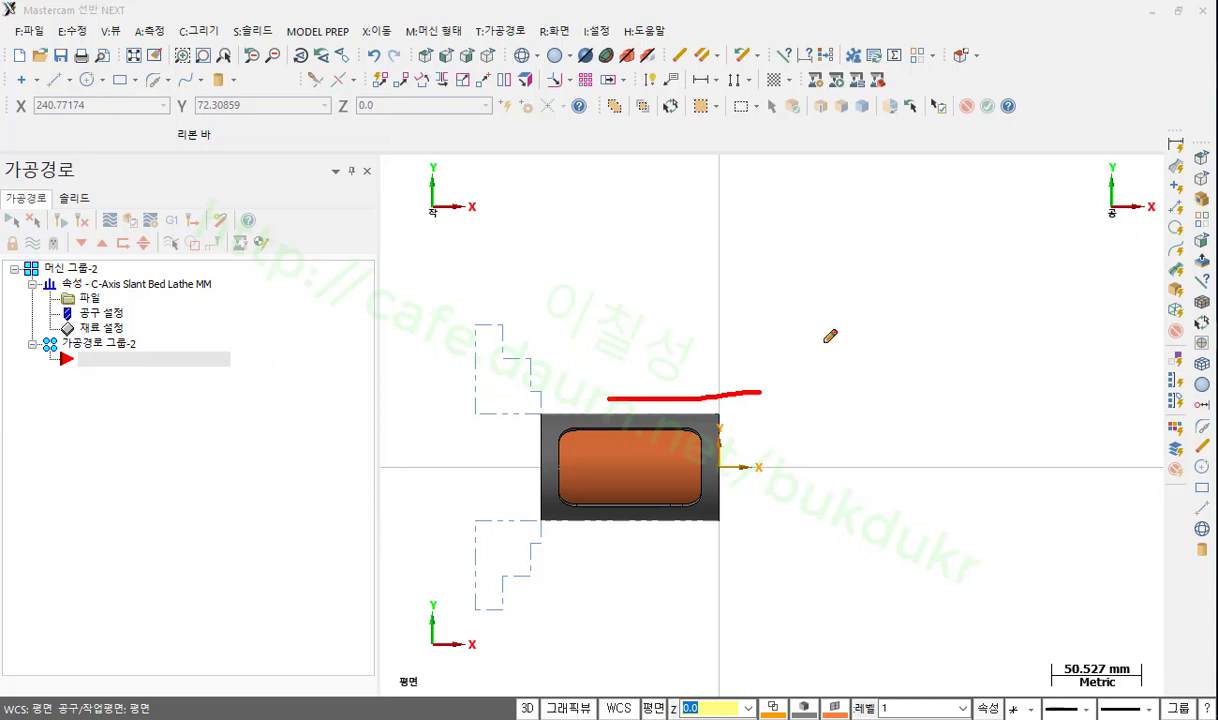
pyautogui.moveTo(798, 365)
pyautogui.mouseDown()
pyautogui.moveTo(813, 391)
pyautogui.moveTo(801, 358)
pyautogui.moveTo(834, 362)
pyautogui.moveTo(797, 356)
pyautogui.moveTo(803, 230)
pyautogui.mouseUp()
pyautogui.moveTo(818, 397)
pyautogui.mouseDown()
pyautogui.moveTo(876, 375)
pyautogui.moveTo(905, 213)
pyautogui.mouseUp()
pyautogui.moveTo(777, 393)
pyautogui.mouseDown()
pyautogui.moveTo(648, 395)
pyautogui.moveTo(745, 413)
pyautogui.mouseUp()
pyautogui.moveTo(683, 437); pyautogui.dragTo(767, 437)
pyautogui.moveTo(705, 255)
pyautogui.mouseDown()
pyautogui.moveTo(708, 335)
pyautogui.moveTo(748, 331)
pyautogui.moveTo(743, 250)
pyautogui.mouseUp()
pyautogui.moveTo(720, 331); pyautogui.dragTo(733, 360)
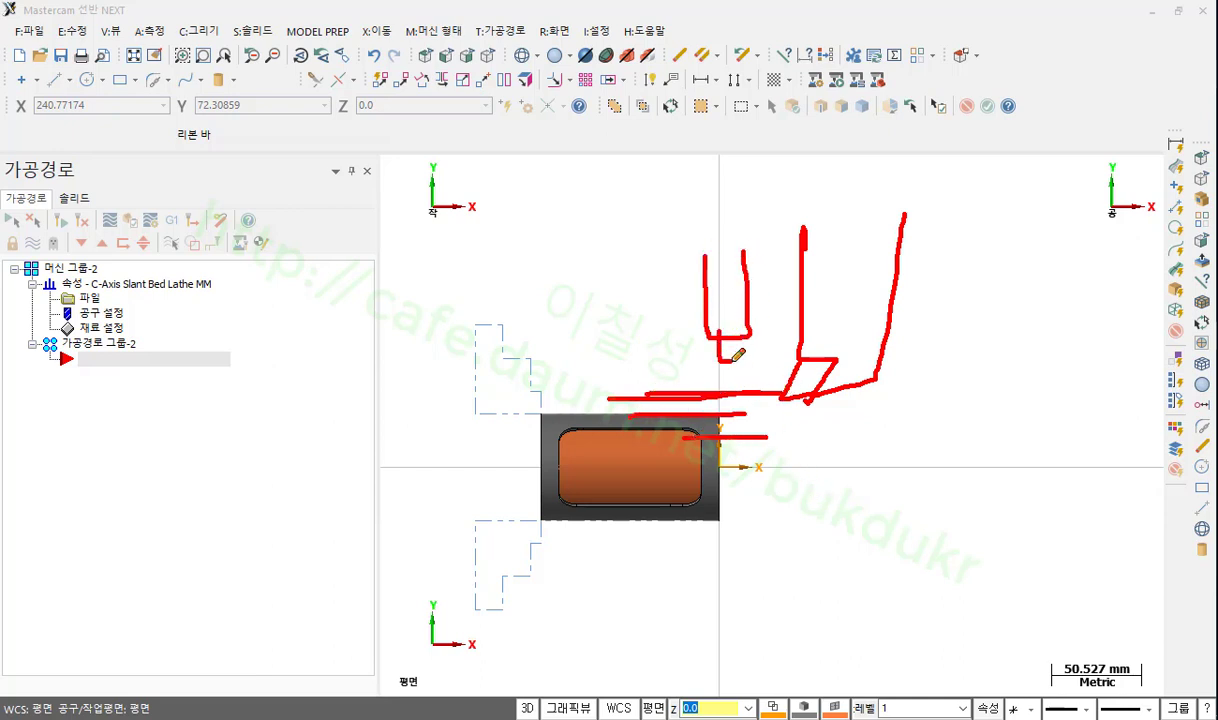
pyautogui.moveTo(800, 458)
pyautogui.mouseDown()
pyautogui.moveTo(928, 444)
pyautogui.moveTo(819, 495)
pyautogui.moveTo(910, 492)
pyautogui.moveTo(927, 435)
pyautogui.mouseUp()
pyautogui.moveTo(780, 468)
pyautogui.mouseDown()
pyautogui.moveTo(826, 468)
pyautogui.moveTo(806, 482)
pyautogui.mouseUp()
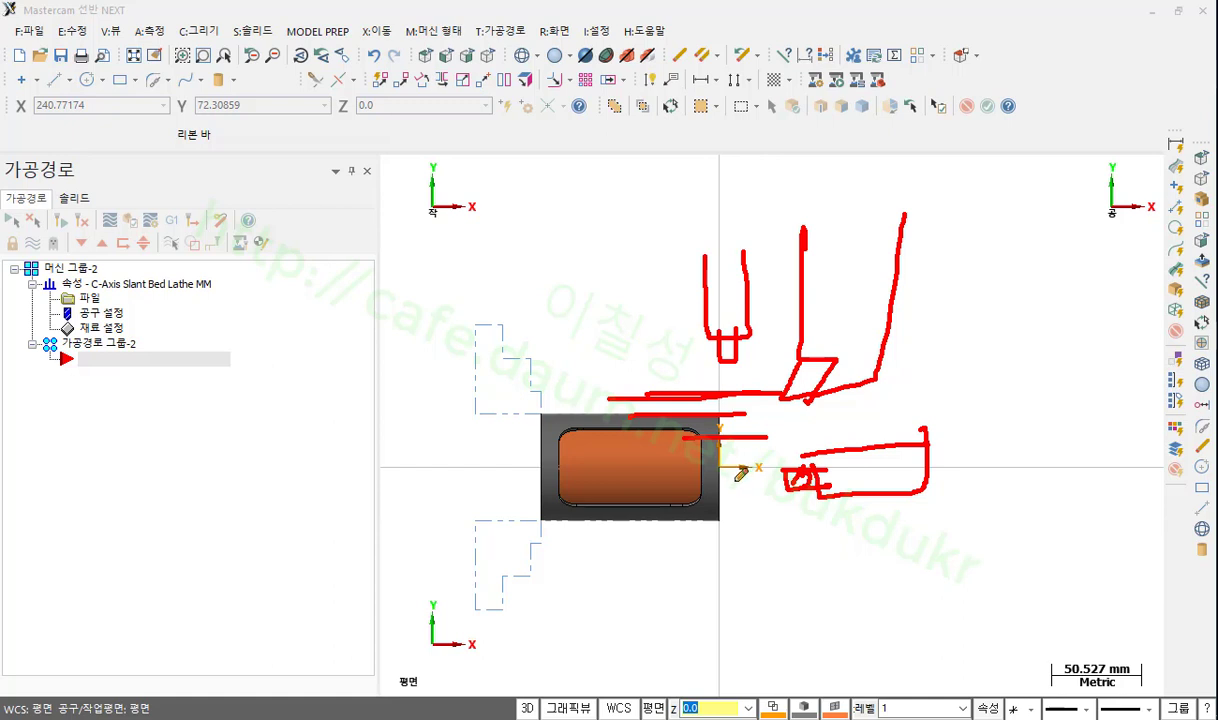
pyautogui.moveTo(722, 428); pyautogui.dragTo(738, 477)
pyautogui.moveTo(612, 378)
pyautogui.mouseDown()
pyautogui.moveTo(609, 410)
pyautogui.moveTo(687, 422)
pyautogui.moveTo(705, 397)
pyautogui.moveTo(595, 388)
pyautogui.mouseUp()
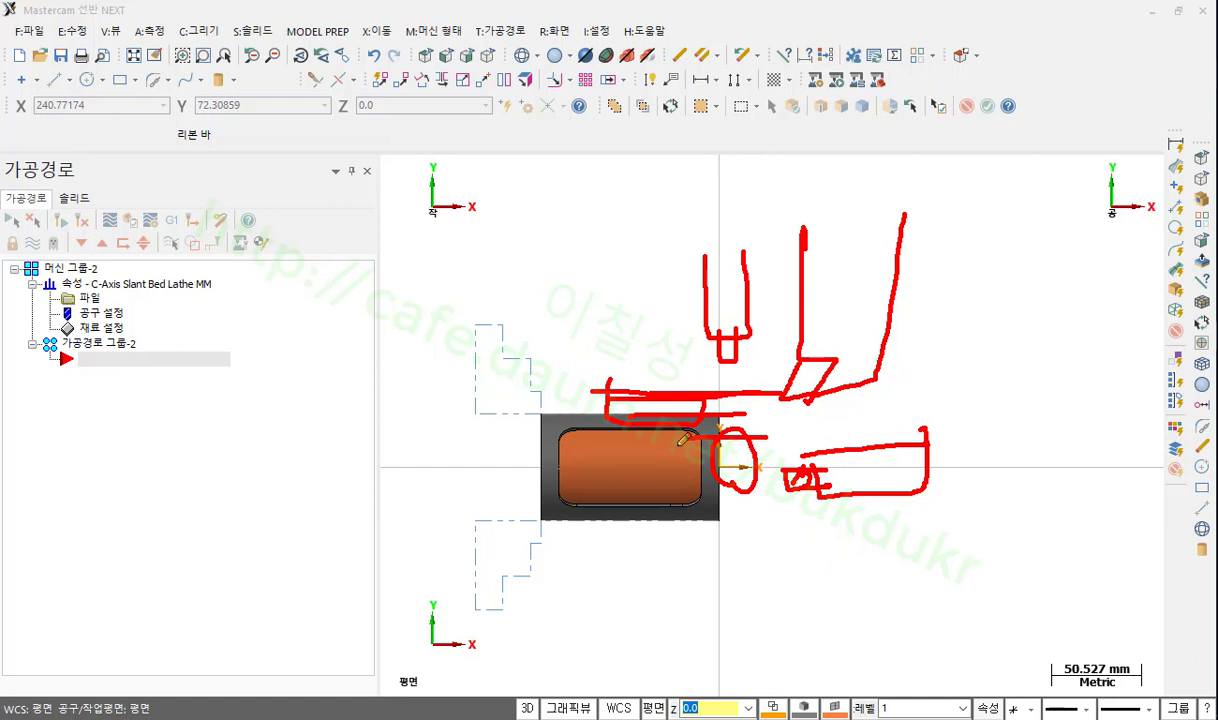
pyautogui.moveTo(478, 432)
pyautogui.mouseDown()
pyautogui.moveTo(495, 484)
pyautogui.moveTo(477, 496)
pyautogui.moveTo(431, 487)
pyautogui.mouseUp()
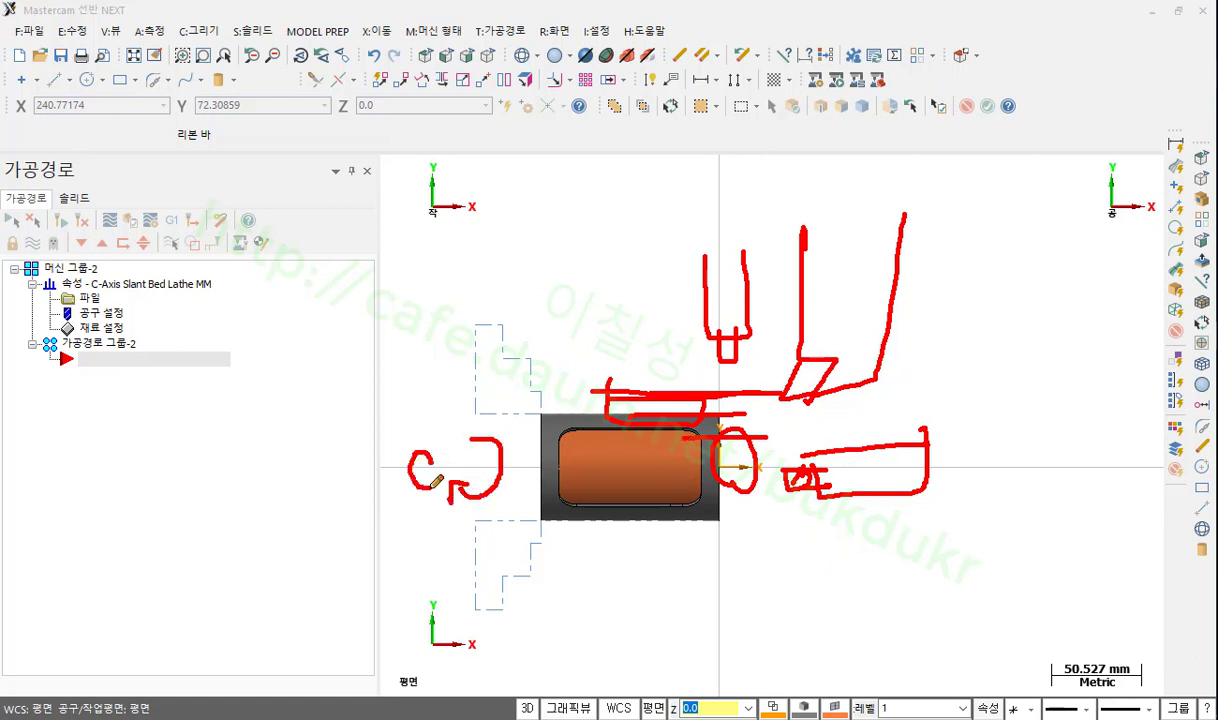
pyautogui.rightClick(953, 258)
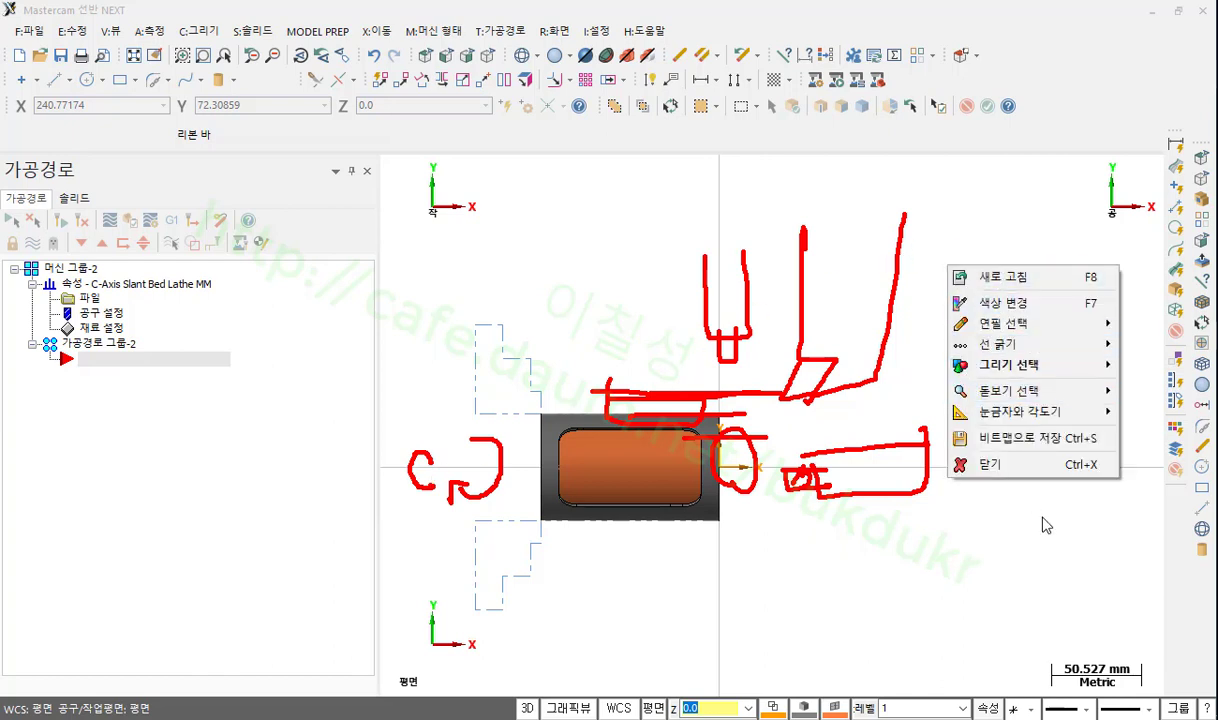
pyautogui.click(948, 452)
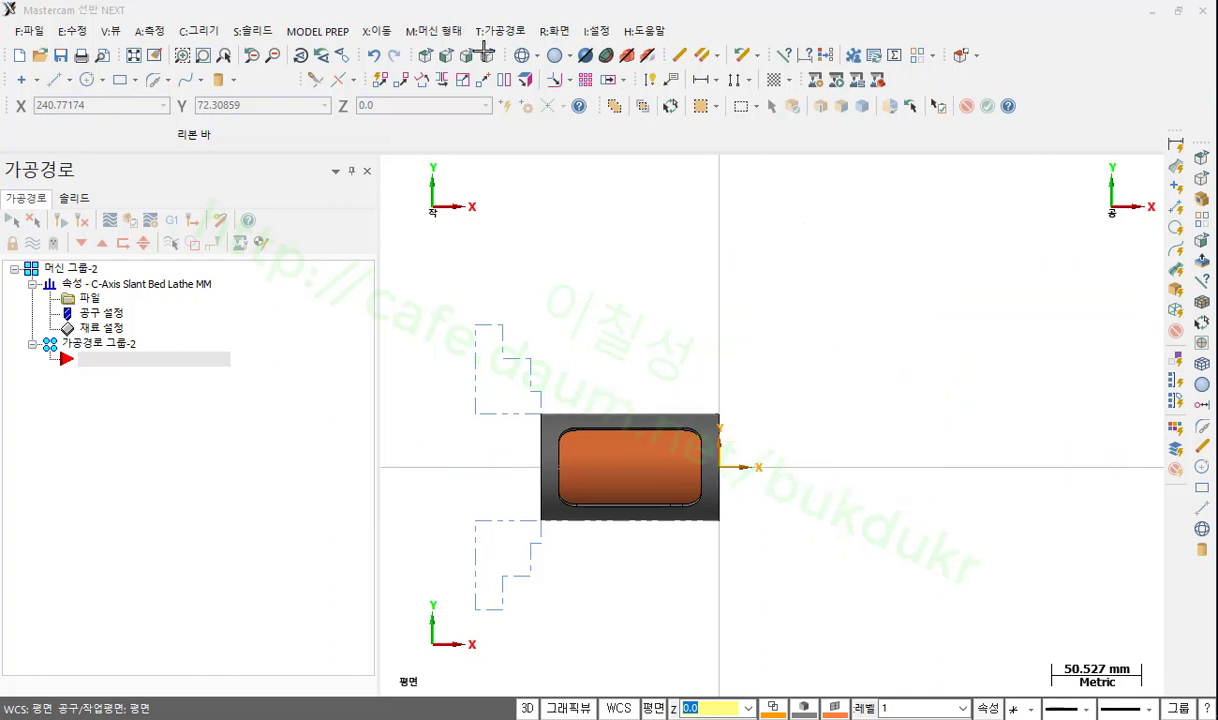
# - In the isometric view, blank all wireframe geometry except the cylinder solid by inverting the selection of the solid
pyautogui.click(467, 55)
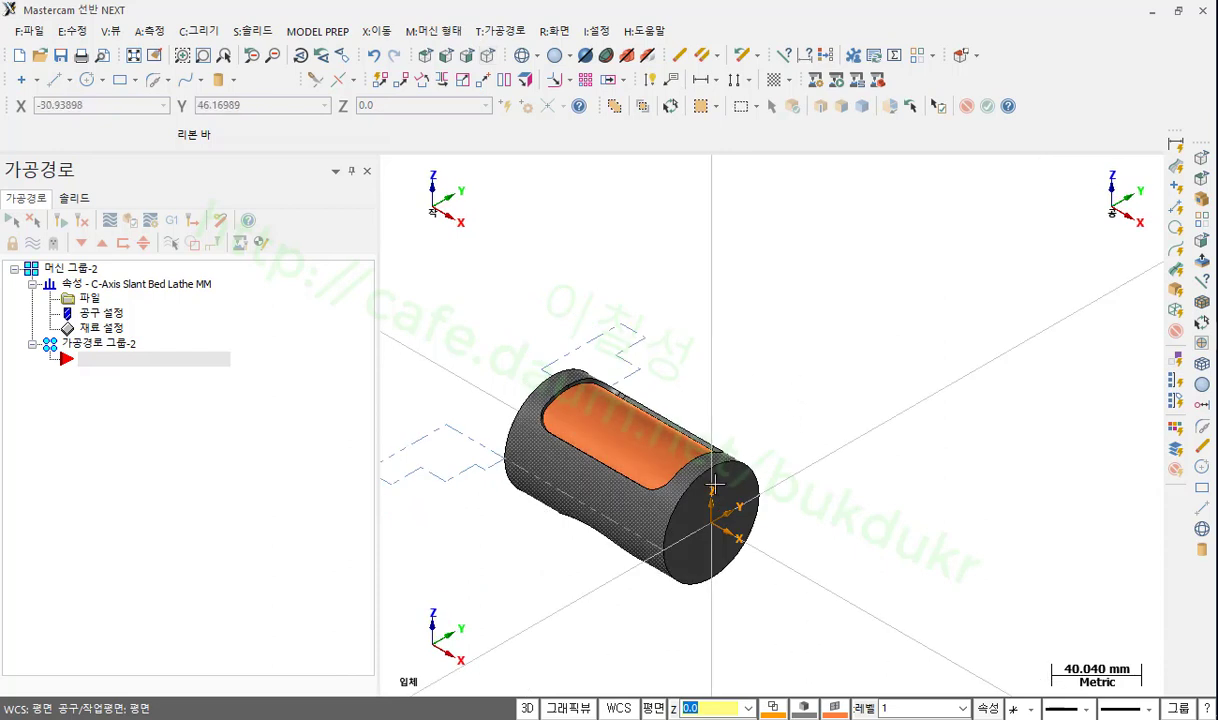
pyautogui.click(672, 437)
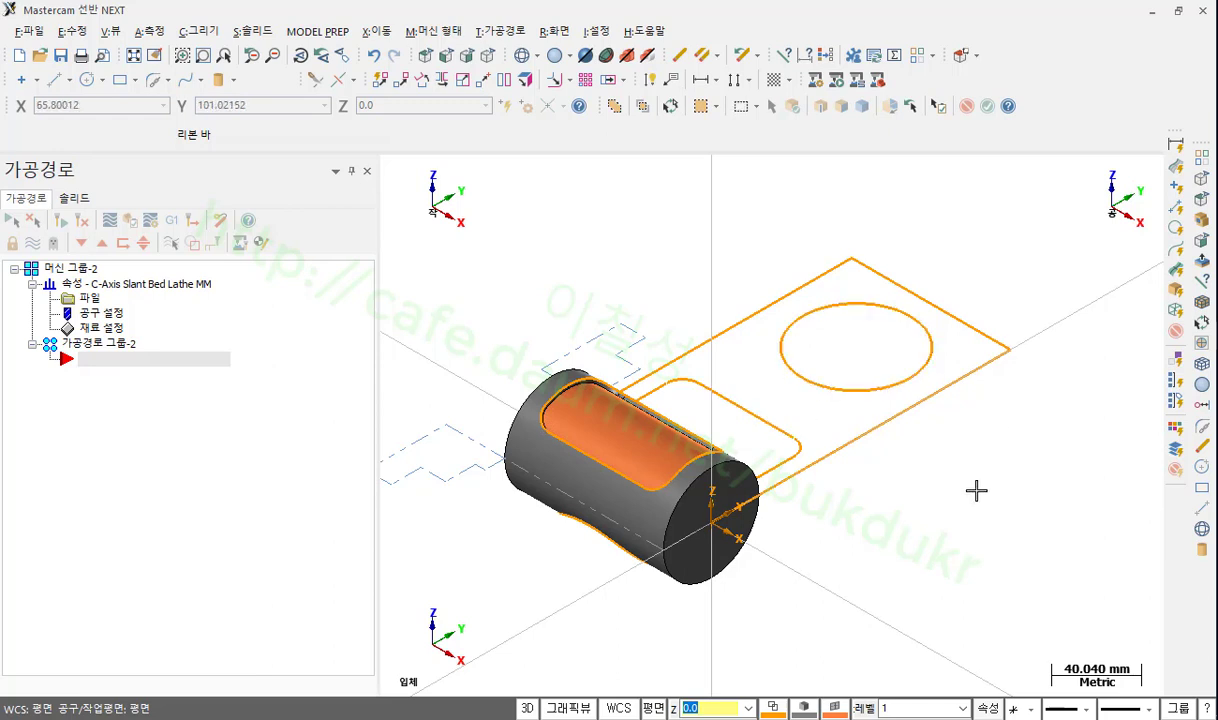
pyautogui.click(615, 510)
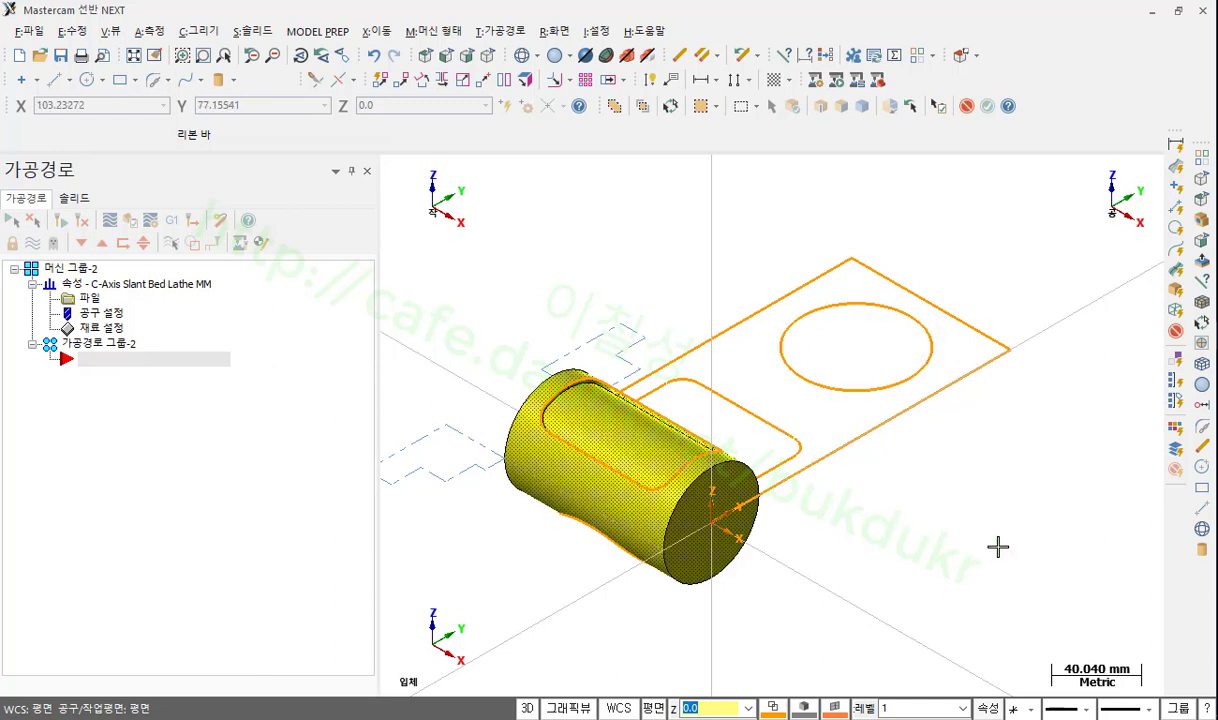
pyautogui.click(669, 108)
pyautogui.click(553, 31)
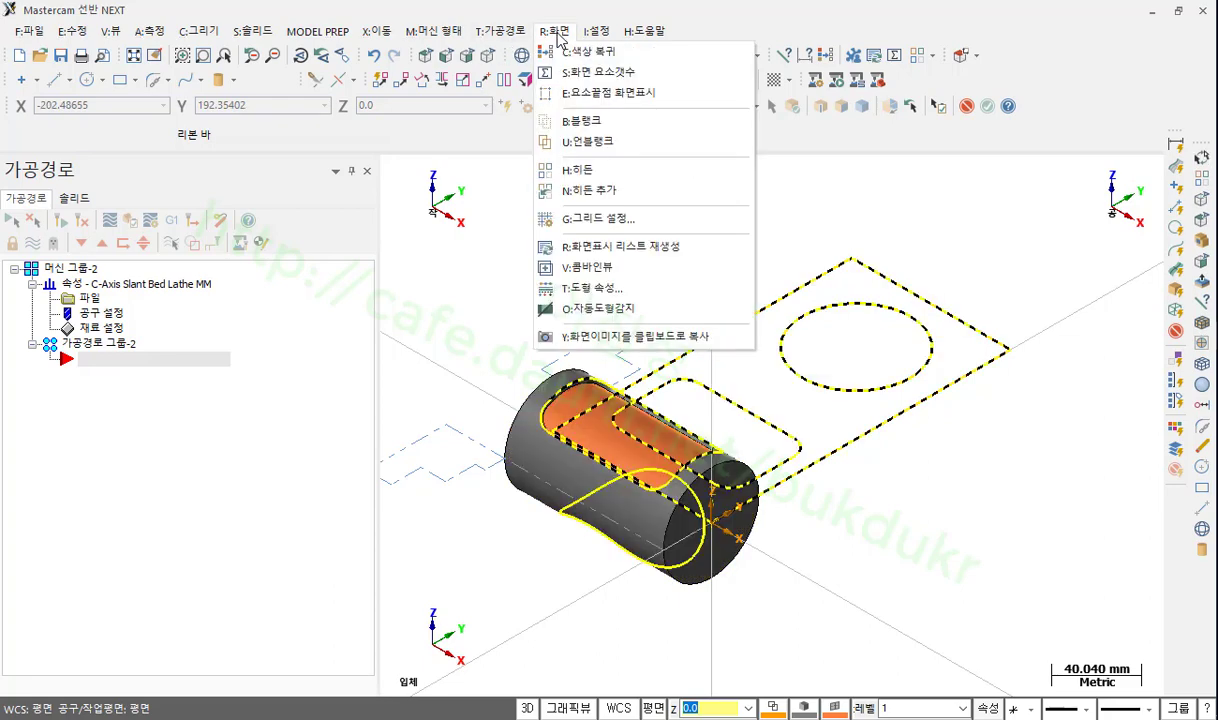
pyautogui.click(590, 120)
# - Examine the pocket floor and side walls cut into the cylinder up close and from a rotated angle
pyautogui.scroll(3, 580, 318)
pyautogui.scroll(-1, 802, 375)
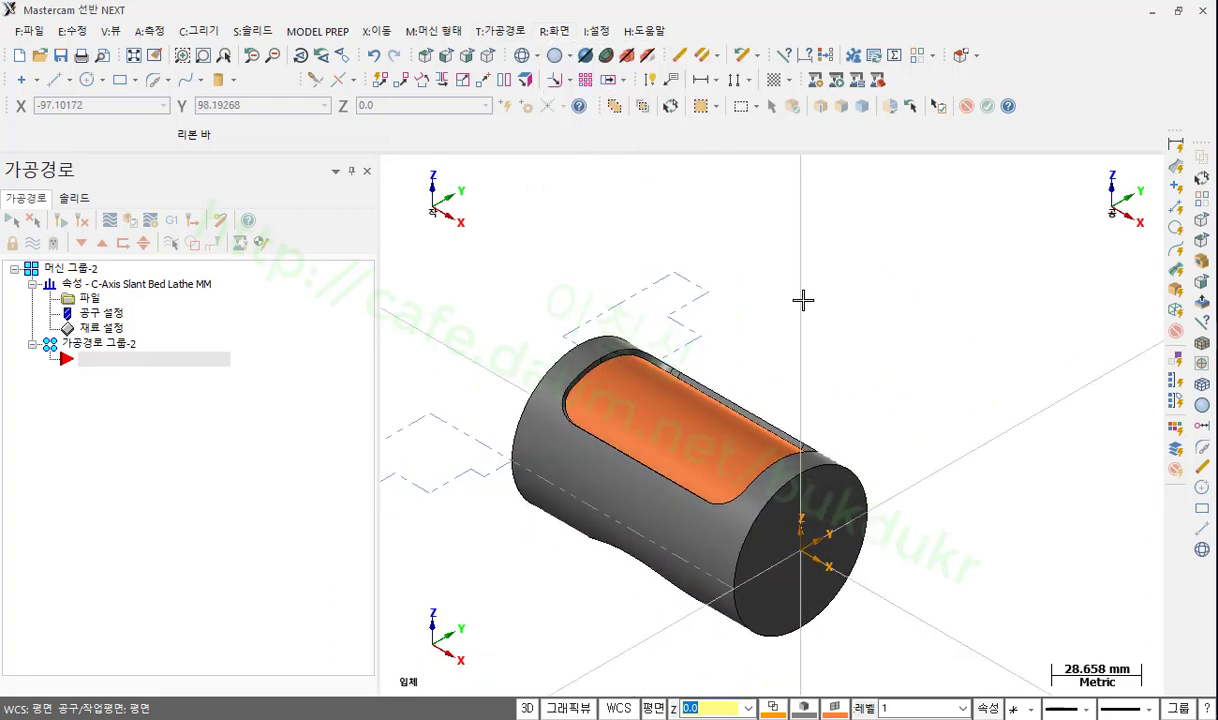
pyautogui.scroll(1, 933, 530)
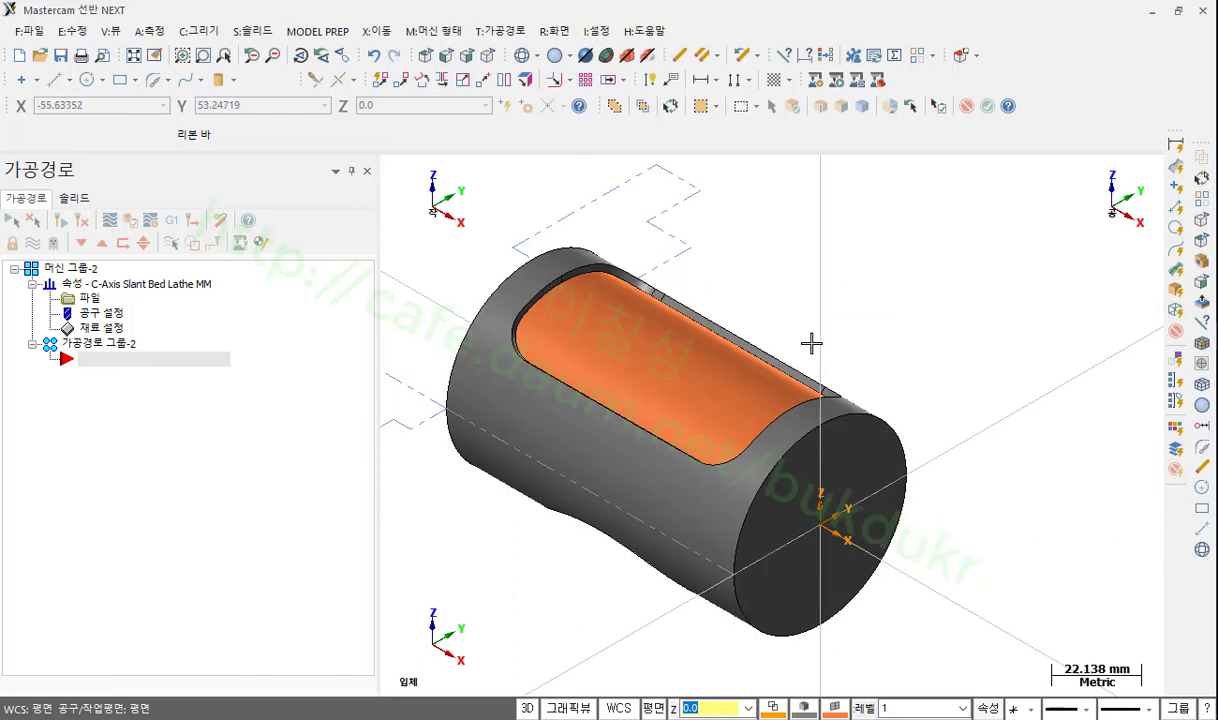
pyautogui.scroll(2, 813, 345)
pyautogui.hotkey('alt', '7')
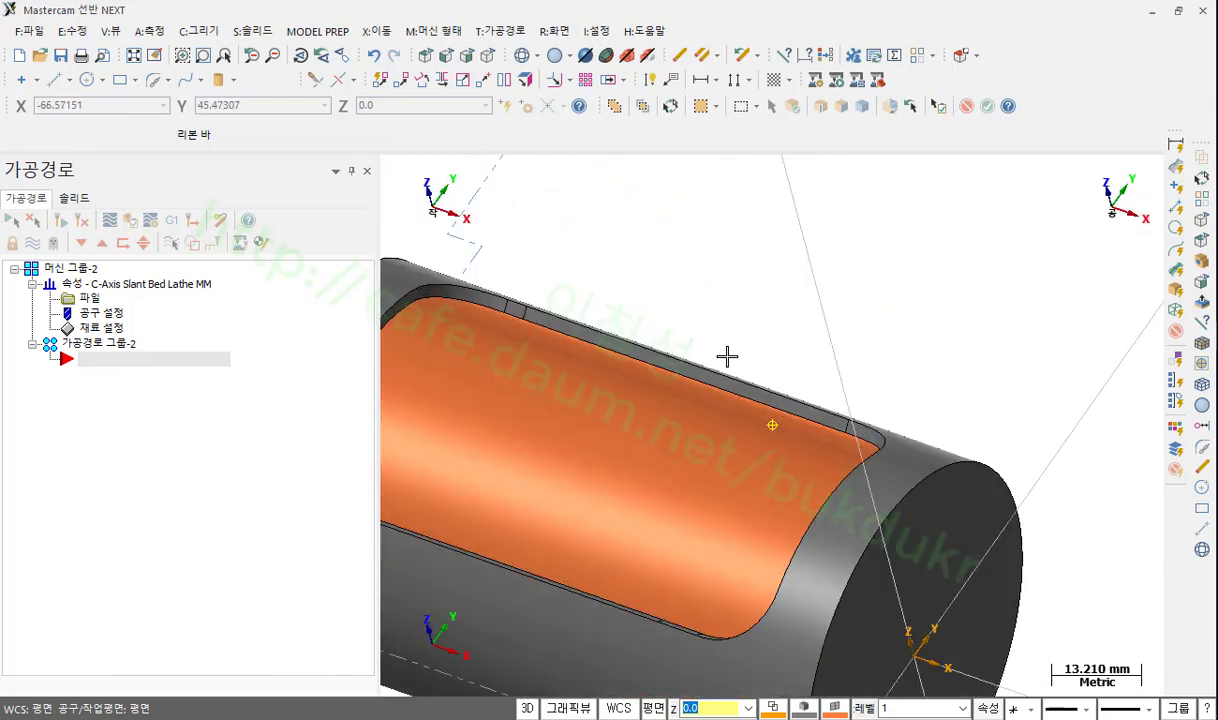
pyautogui.scroll(-1, 763, 463)
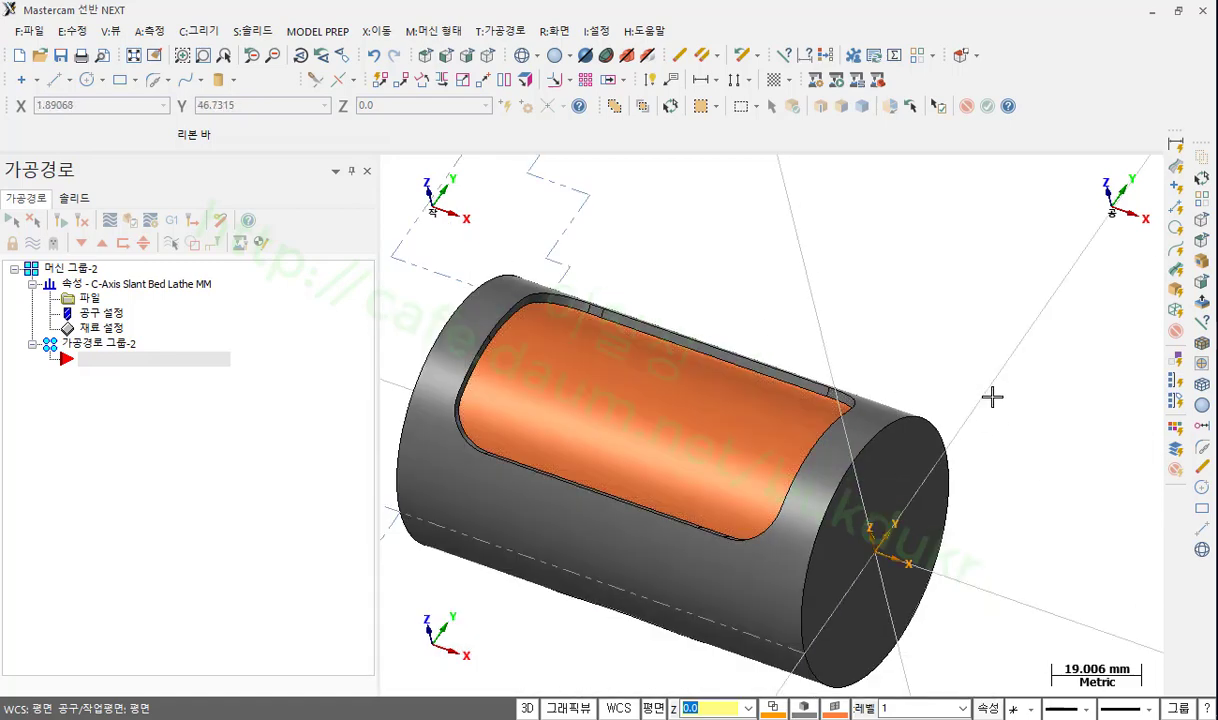
pyautogui.scroll(-1, 440, 245)
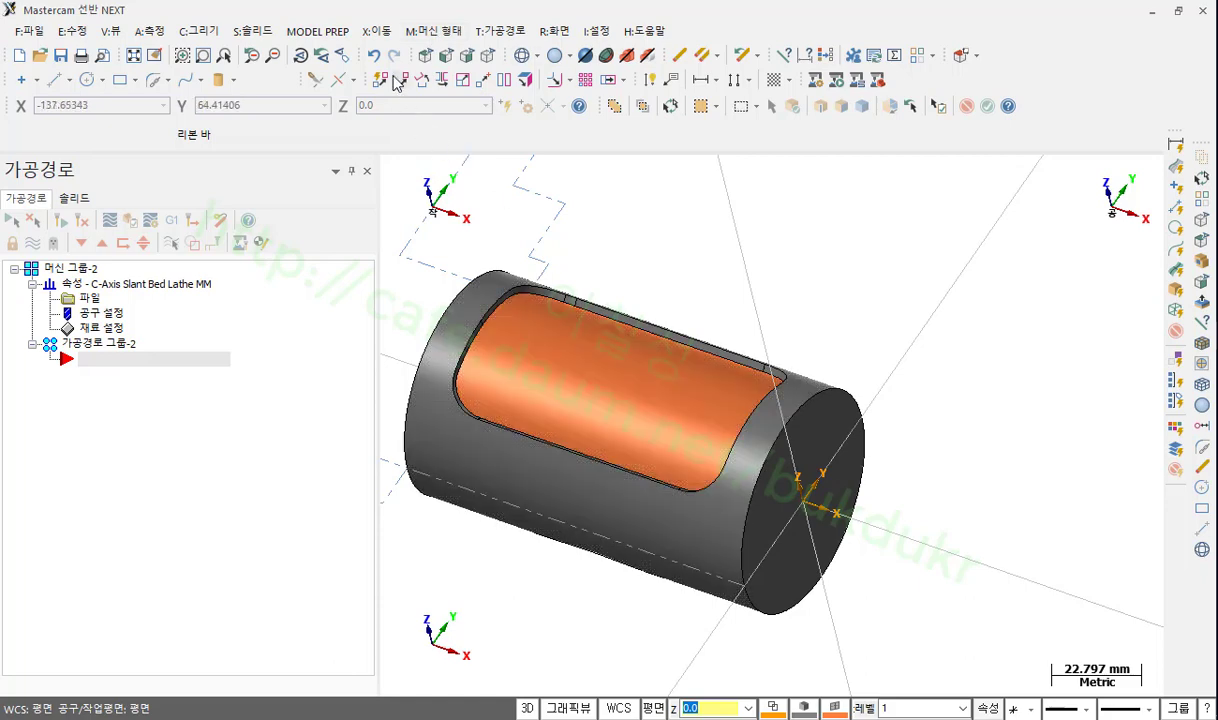
# - Create curves on all edges of the cylinder's outer surface, selecting it as a solid face
pyautogui.click(198, 31)
pyautogui.moveTo(234, 178)
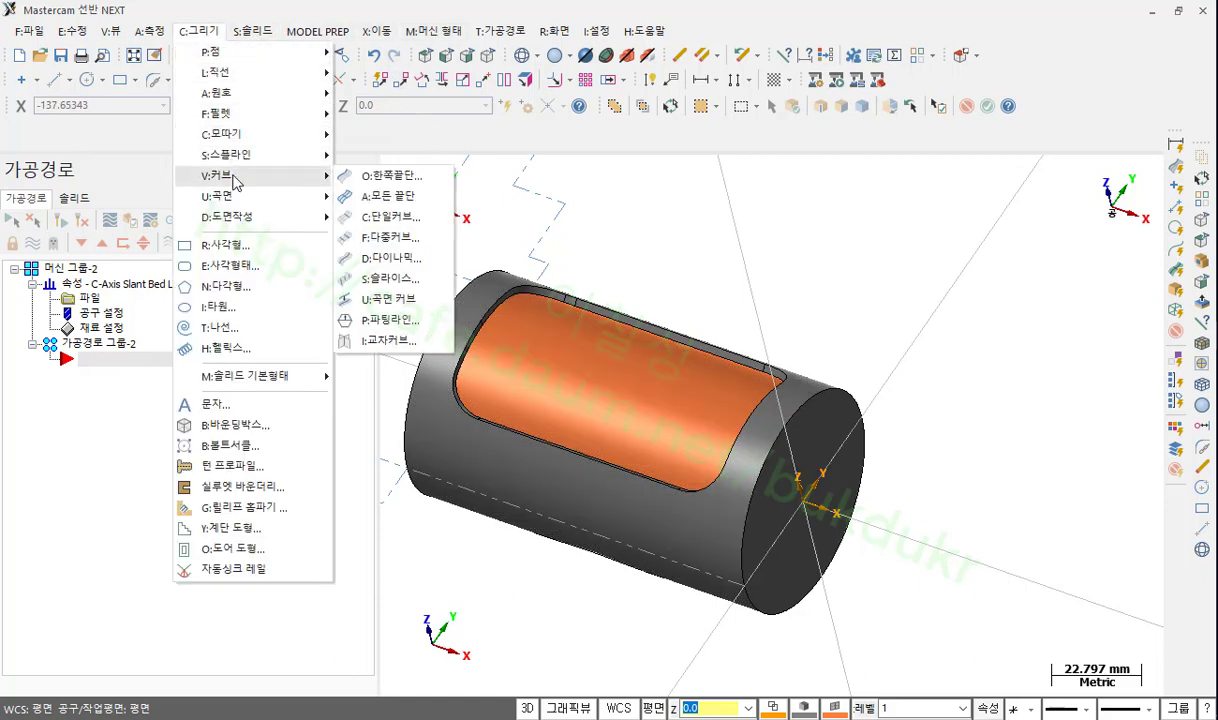
pyautogui.click(385, 195)
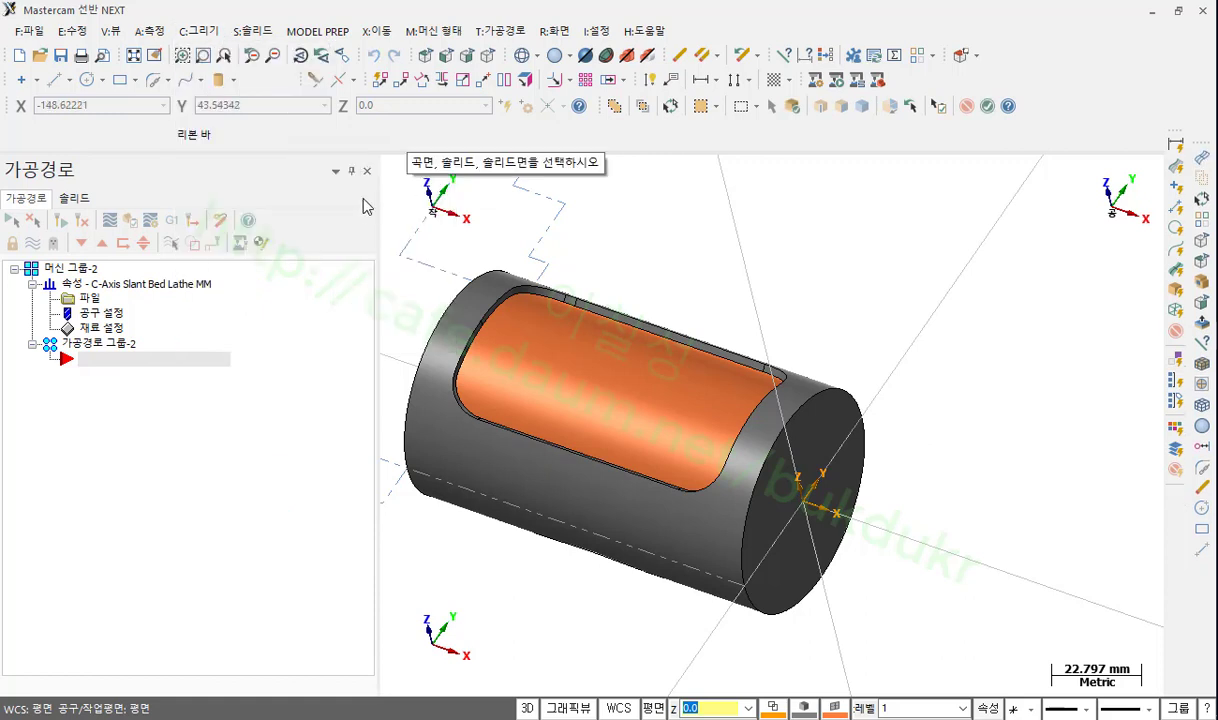
pyautogui.click(793, 107)
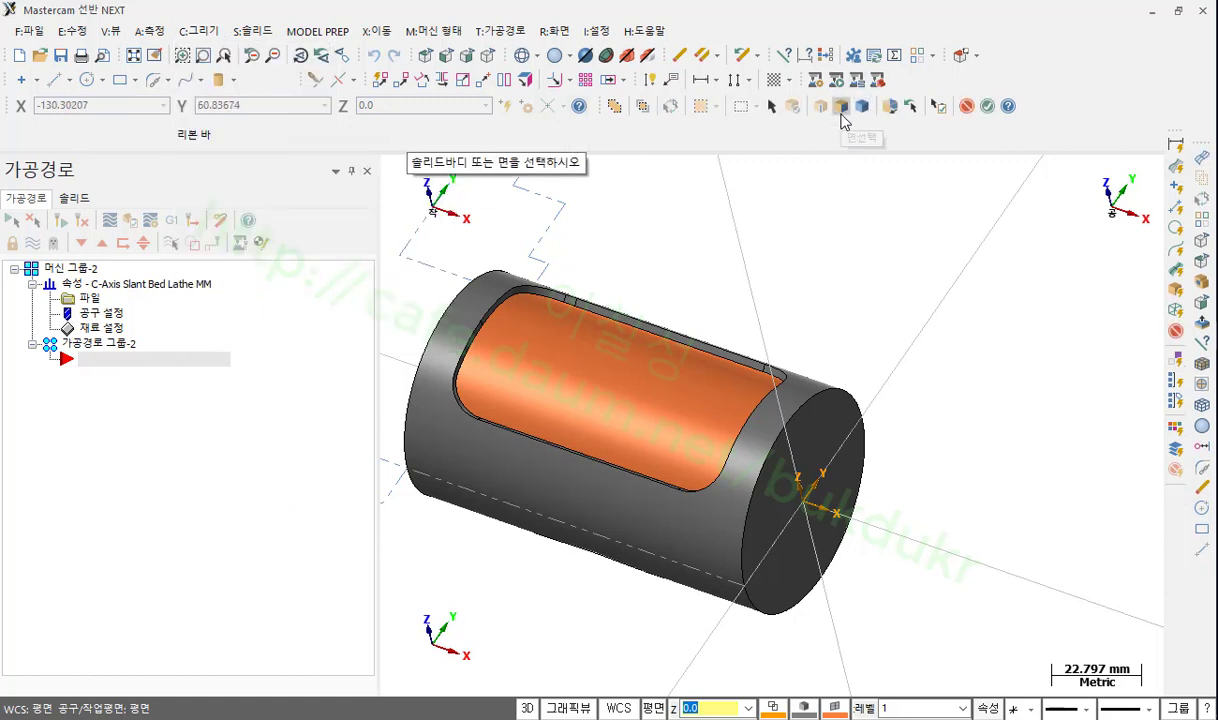
pyautogui.click(740, 495)
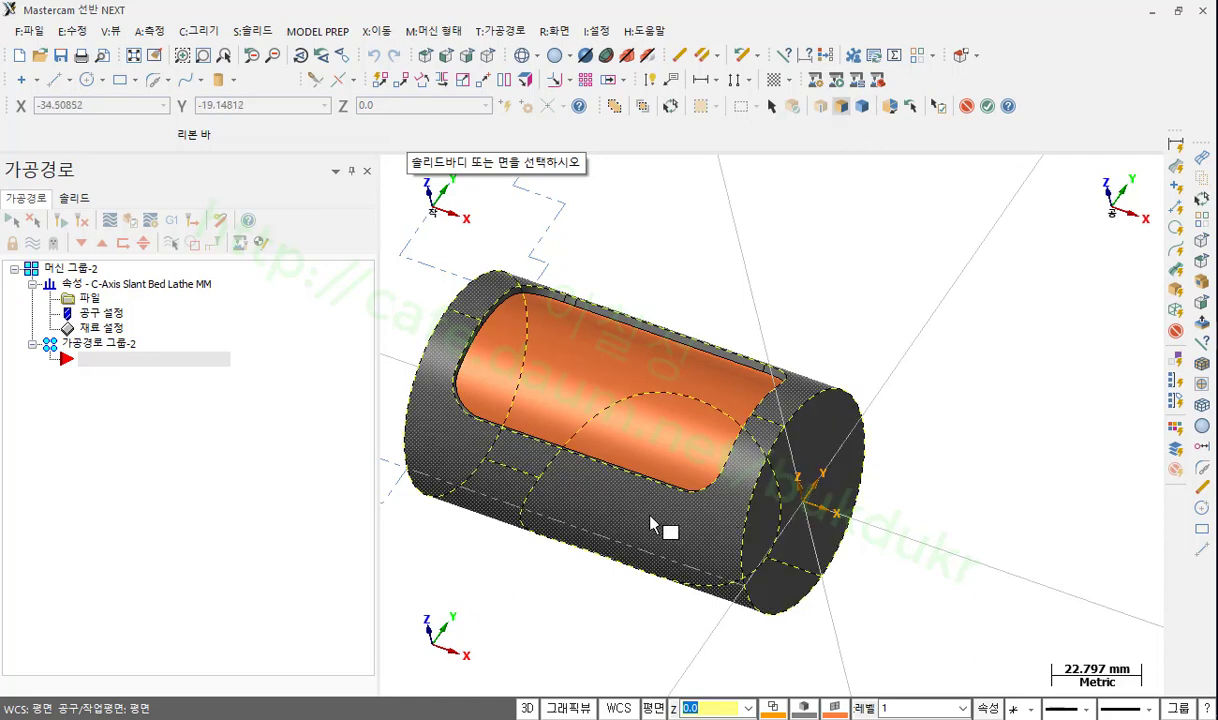
pyautogui.click(690, 520)
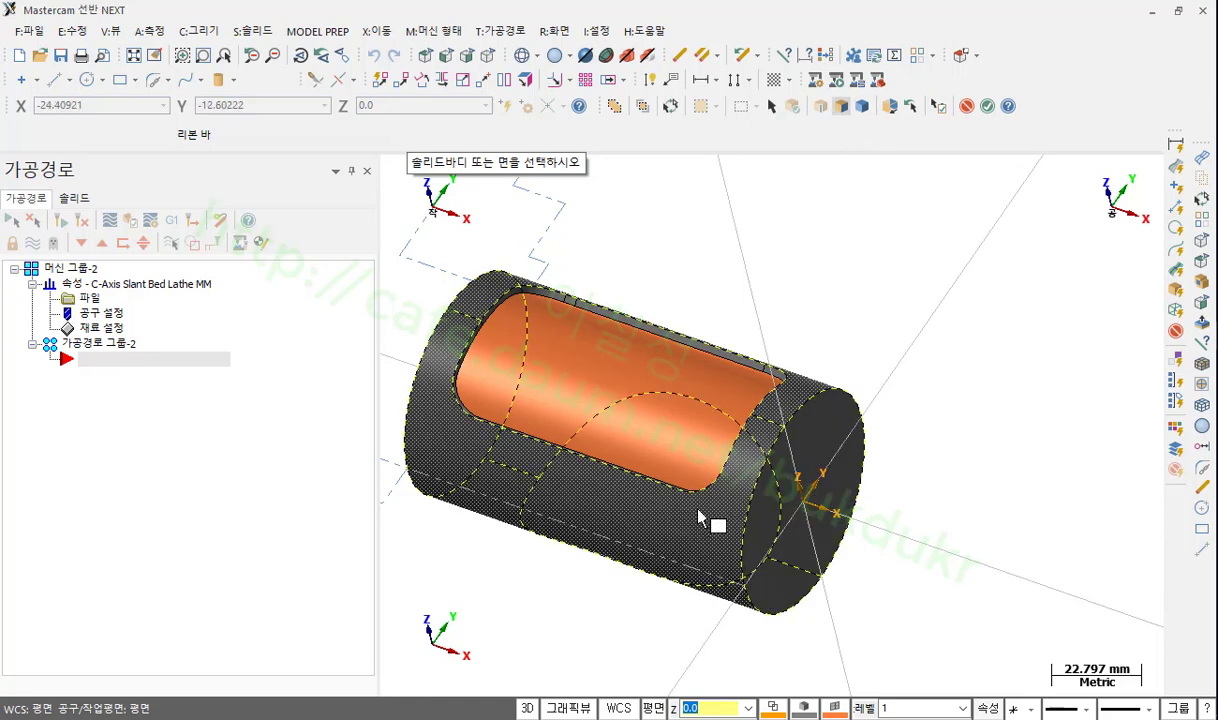
pyautogui.click(987, 107)
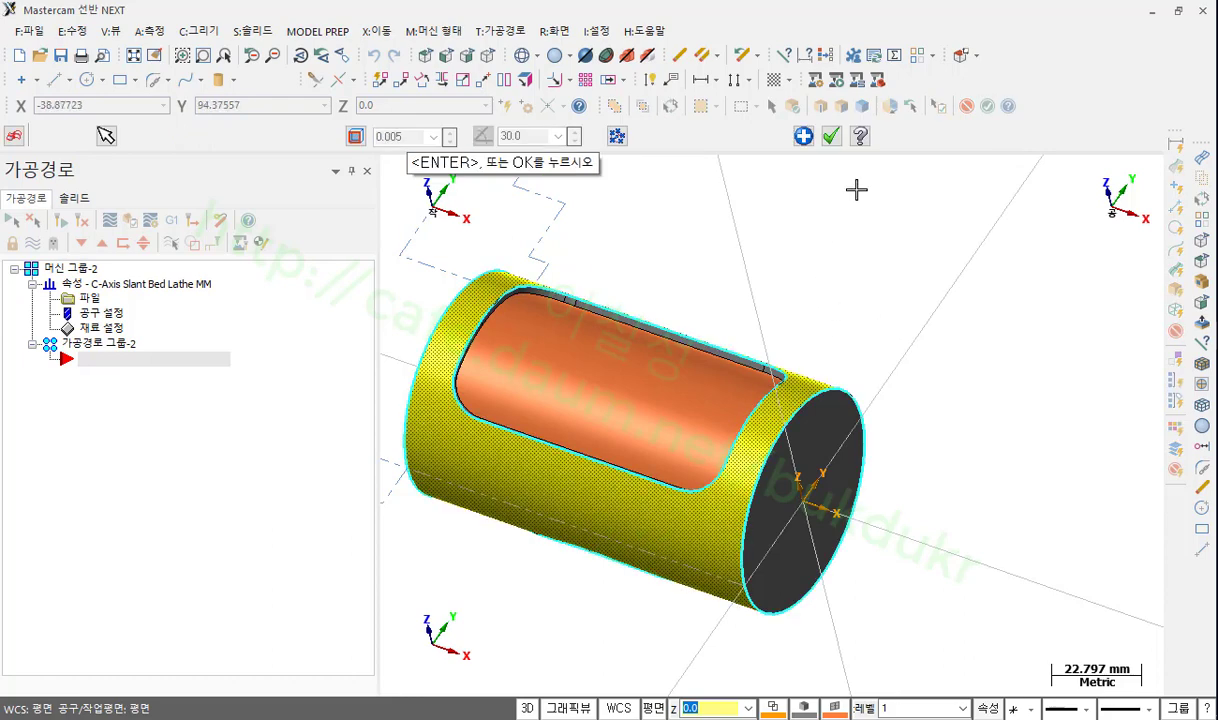
pyautogui.click(831, 136)
# - Start the Roll transform and chain the edge curves of the upper and lower pockets on the cylinder
pyautogui.moveTo(791, 329); pyautogui.dragTo(760, 329, button='middle')
pyautogui.scroll(1, 760, 329)
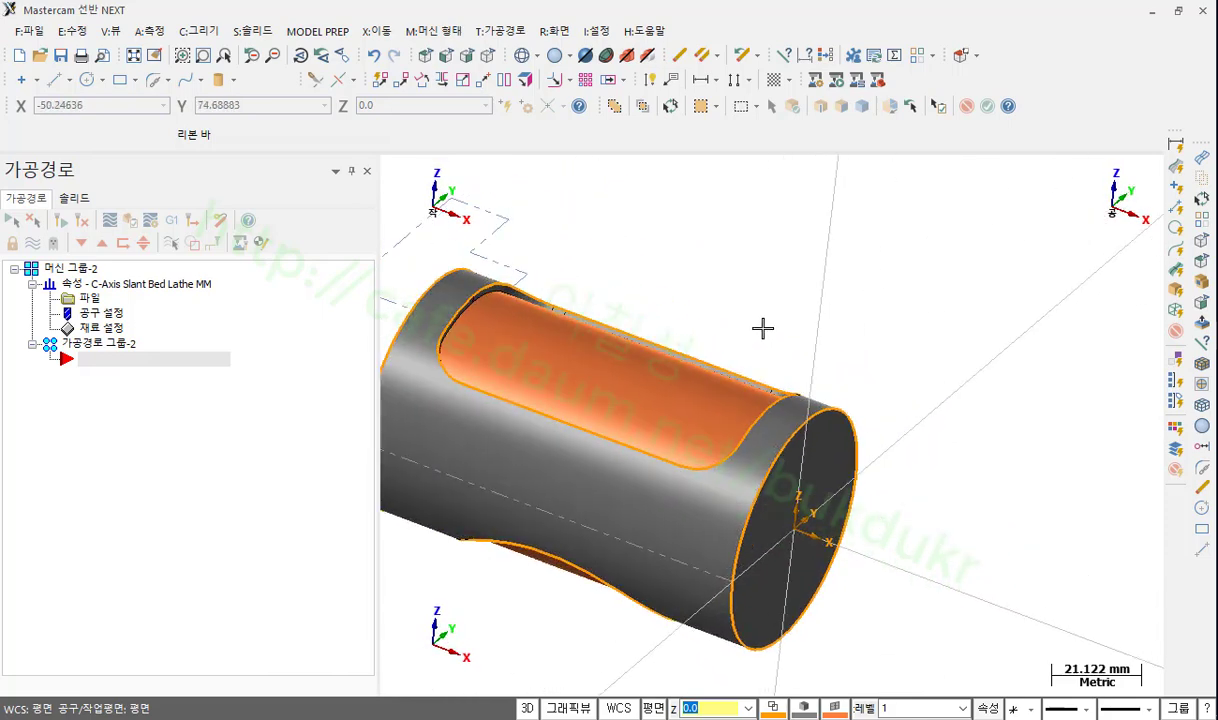
pyautogui.scroll(-3, 770, 335)
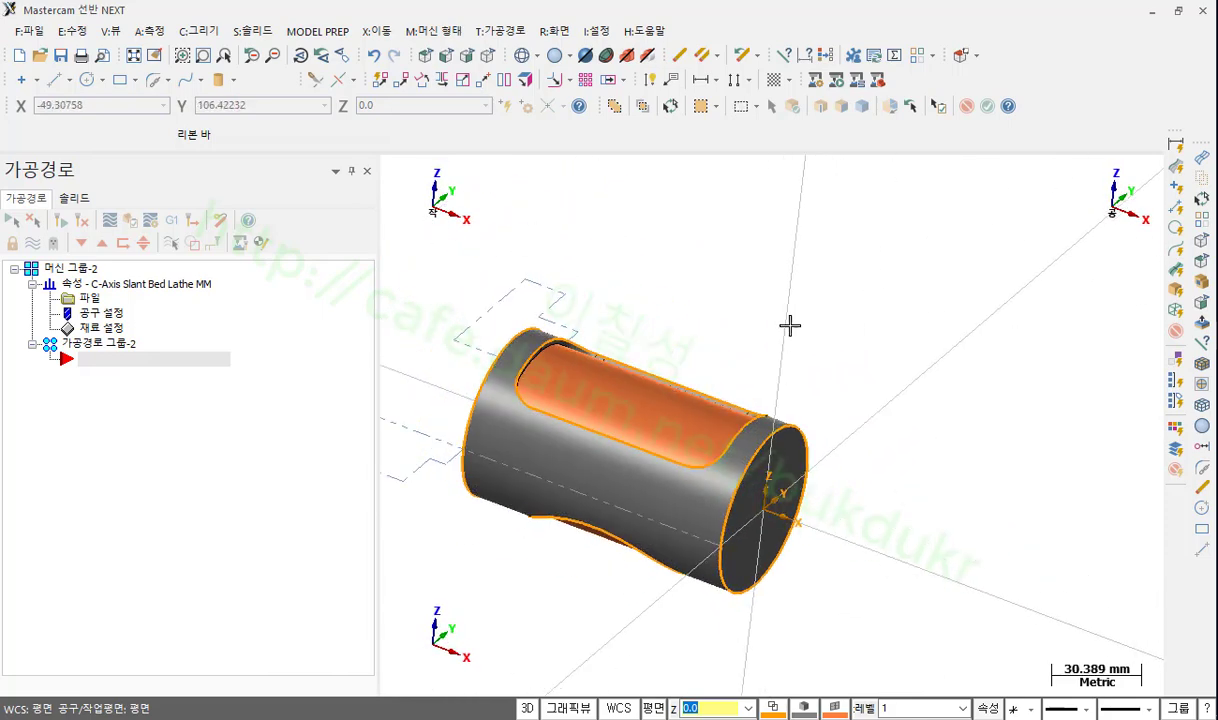
pyautogui.scroll(1, 790, 300)
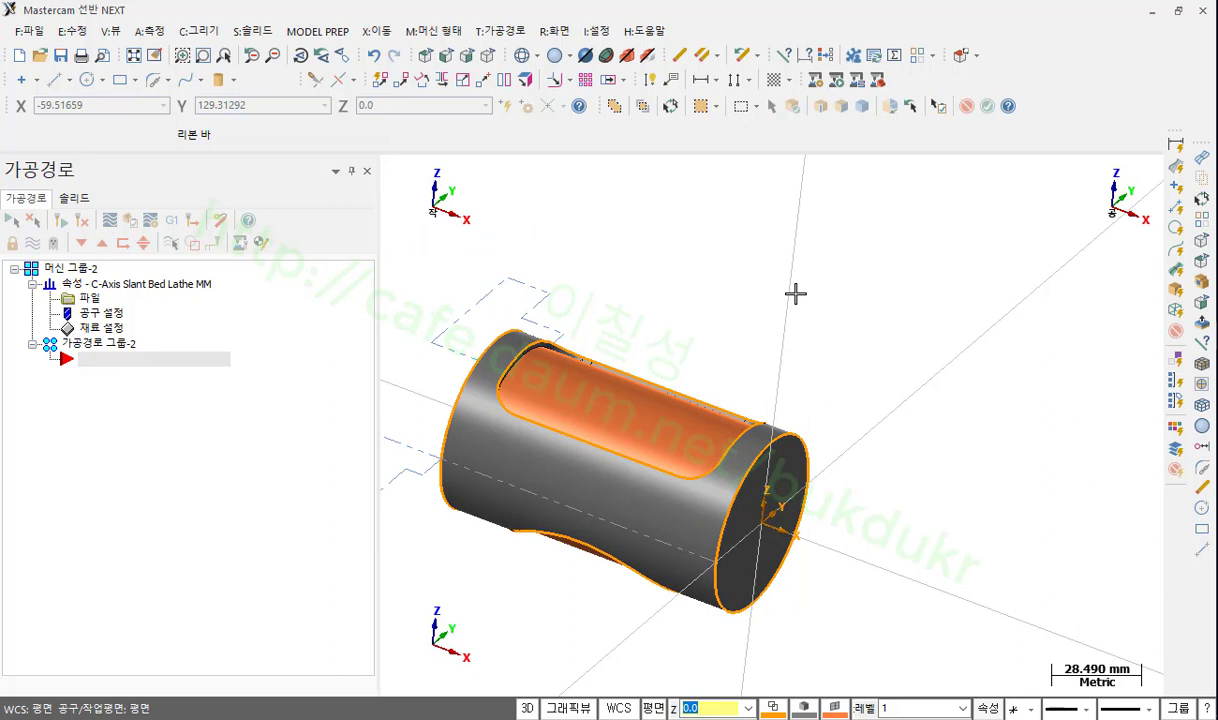
pyautogui.click(378, 31)
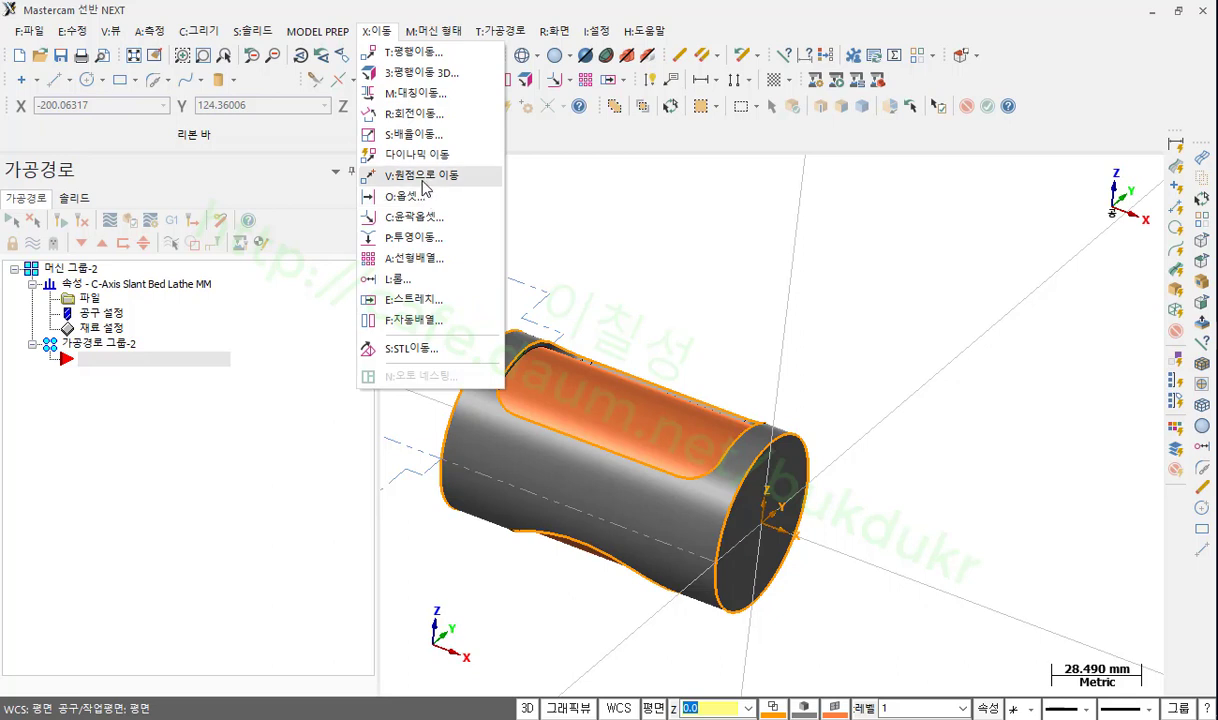
pyautogui.click(400, 279)
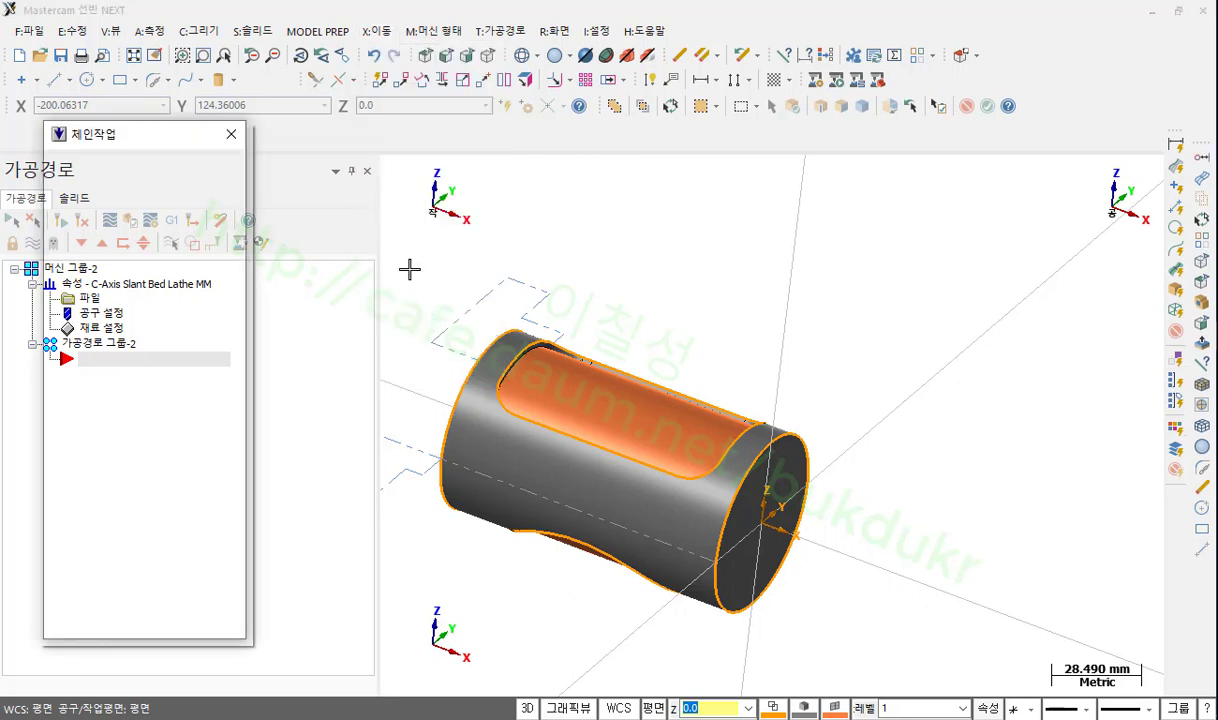
pyautogui.click(610, 455)
pyautogui.click(607, 552)
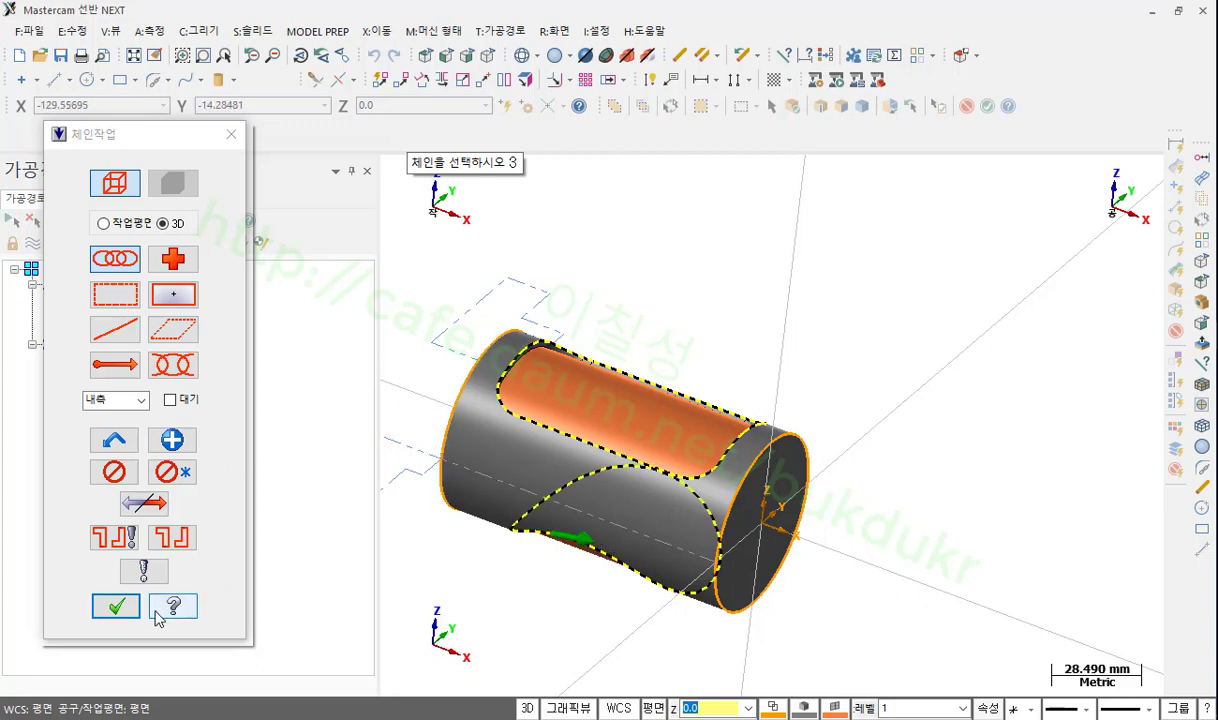
pyautogui.click(115, 606)
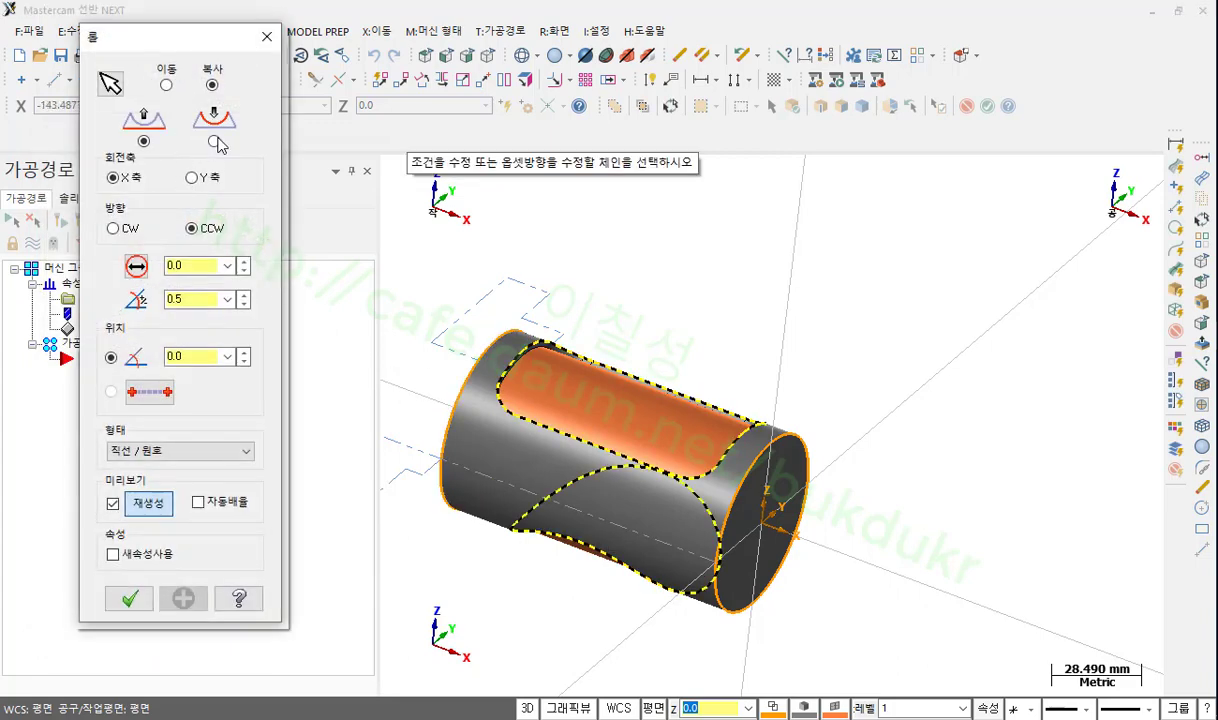
# - Unroll the two pocket chains as flat copies about the X axis, counterclockwise, with a diameter of 60
pyautogui.click(228, 265)
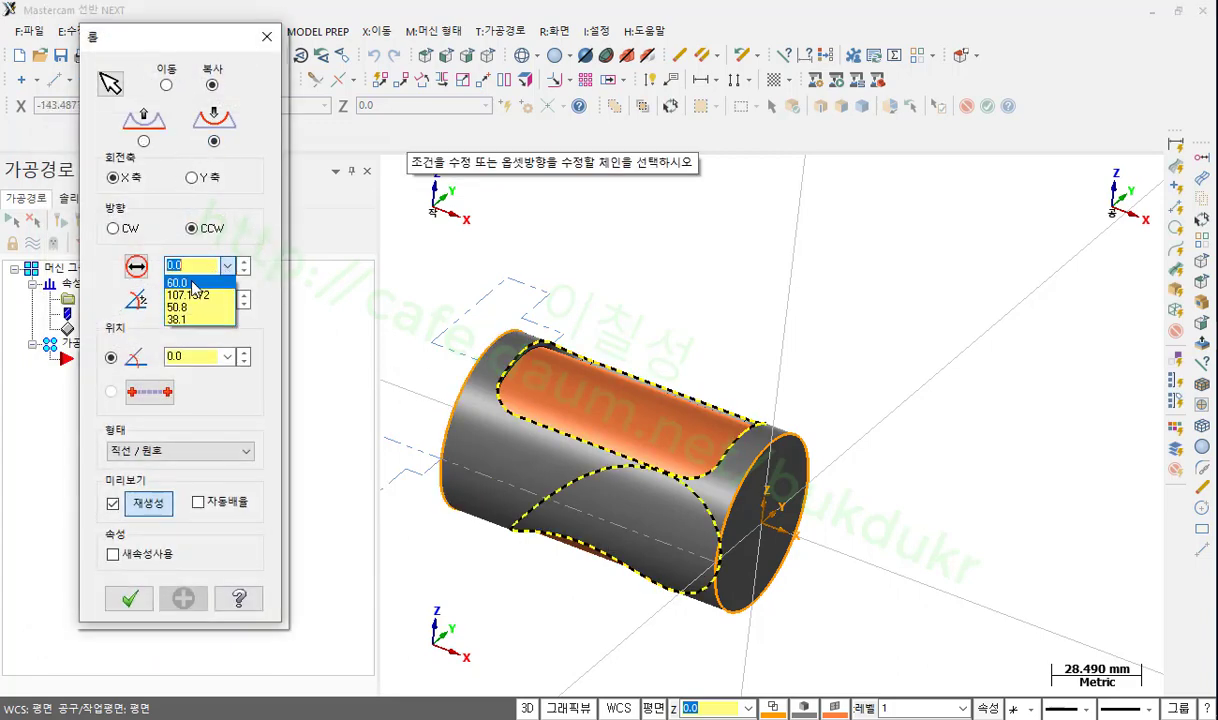
pyautogui.click(190, 291)
pyautogui.scroll(-1, 840, 575)
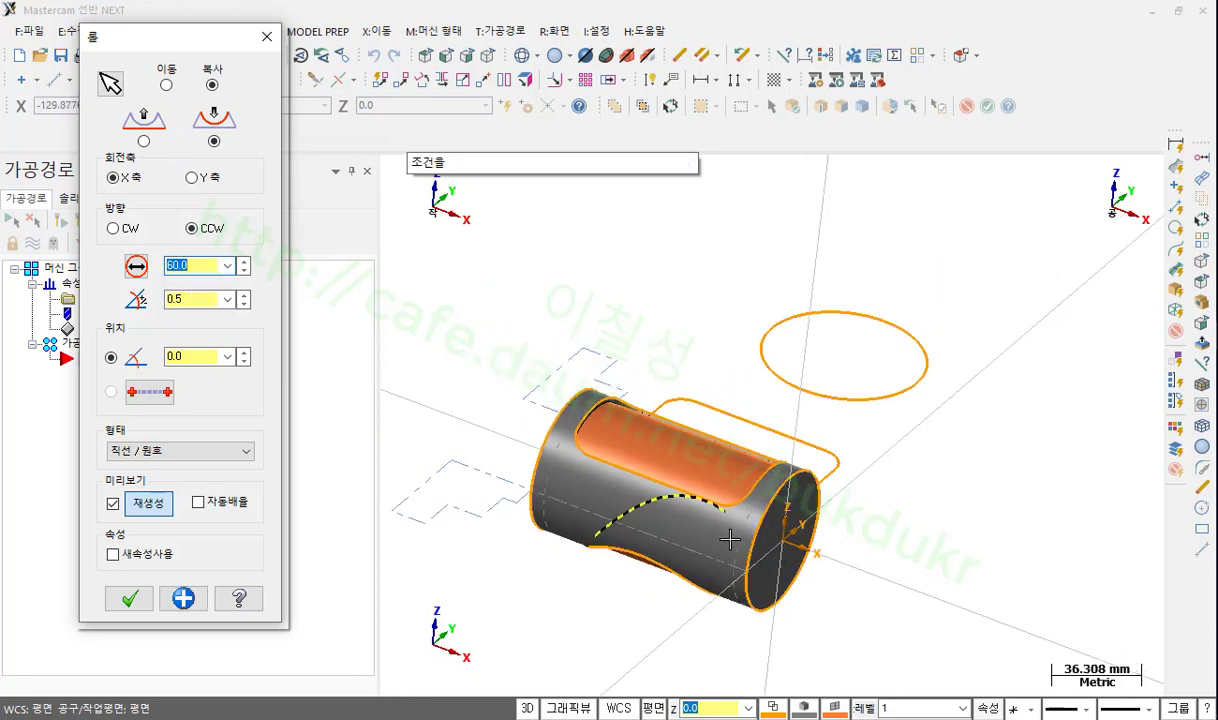
pyautogui.moveTo(984, 560); pyautogui.dragTo(937, 562, button='middle')
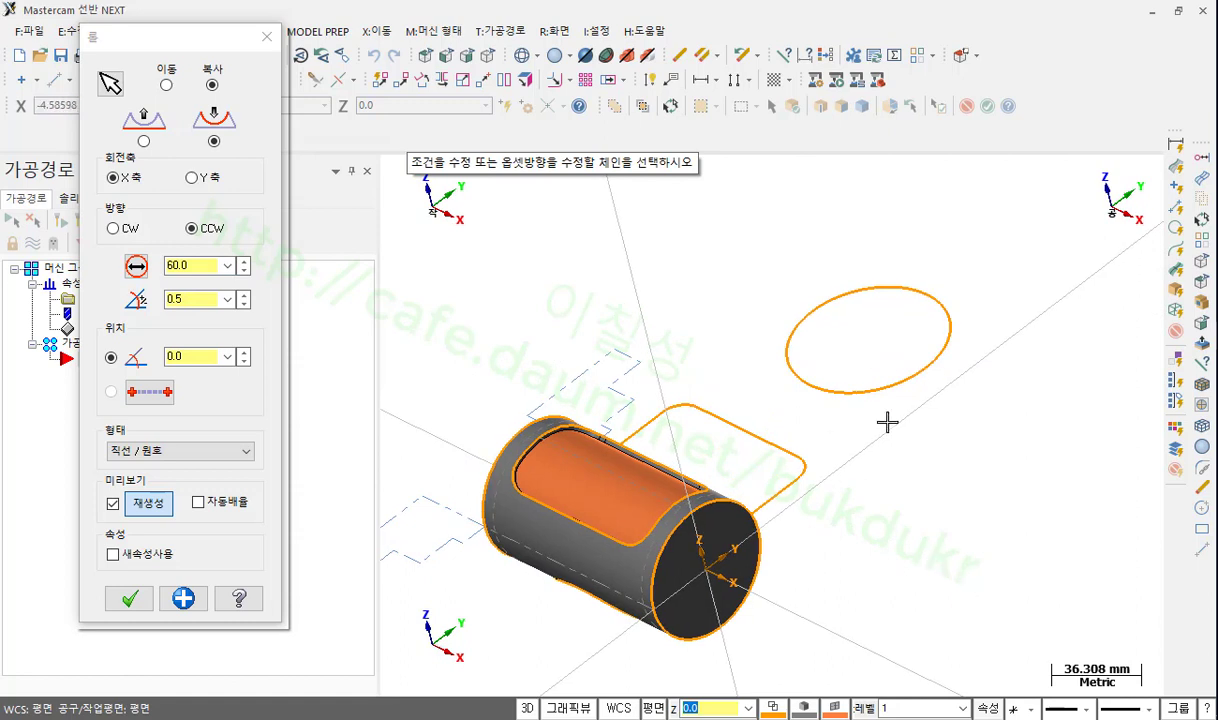
pyautogui.click(129, 598)
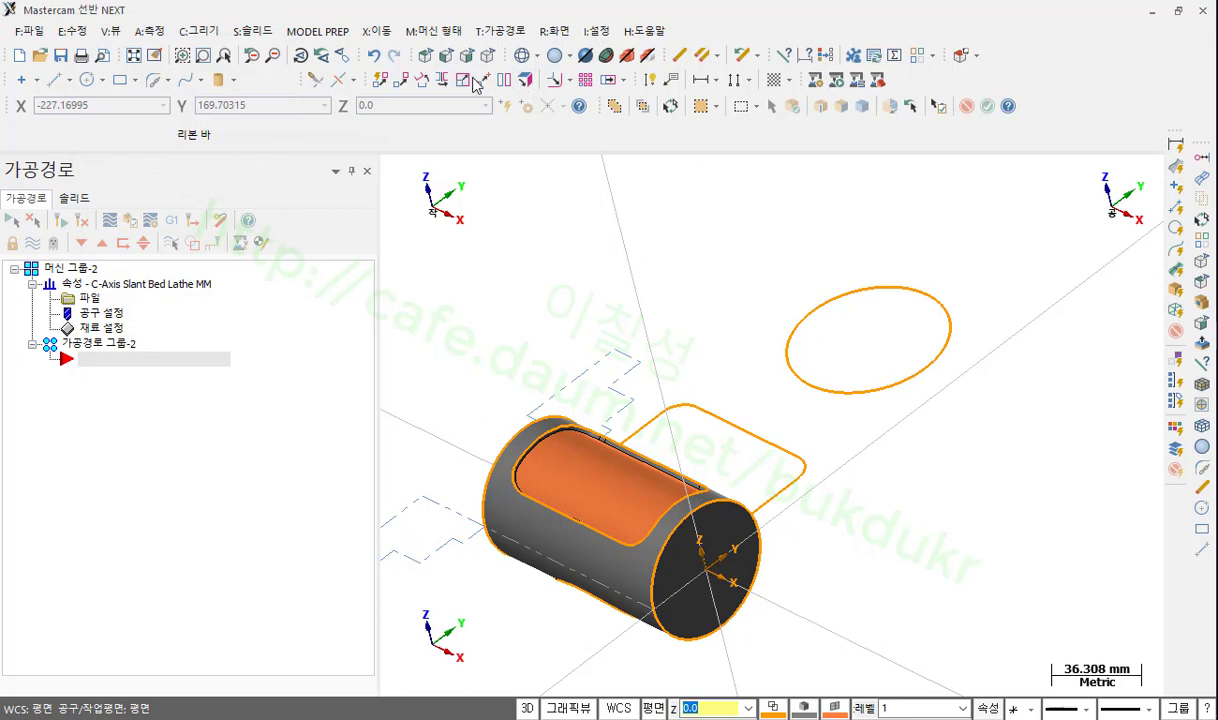
# - Try to isolate the unrolled rounded rectangle and circle in the top view by hiding all other entities
pyautogui.scroll(-1, 584, 150)
pyautogui.click(425, 55)
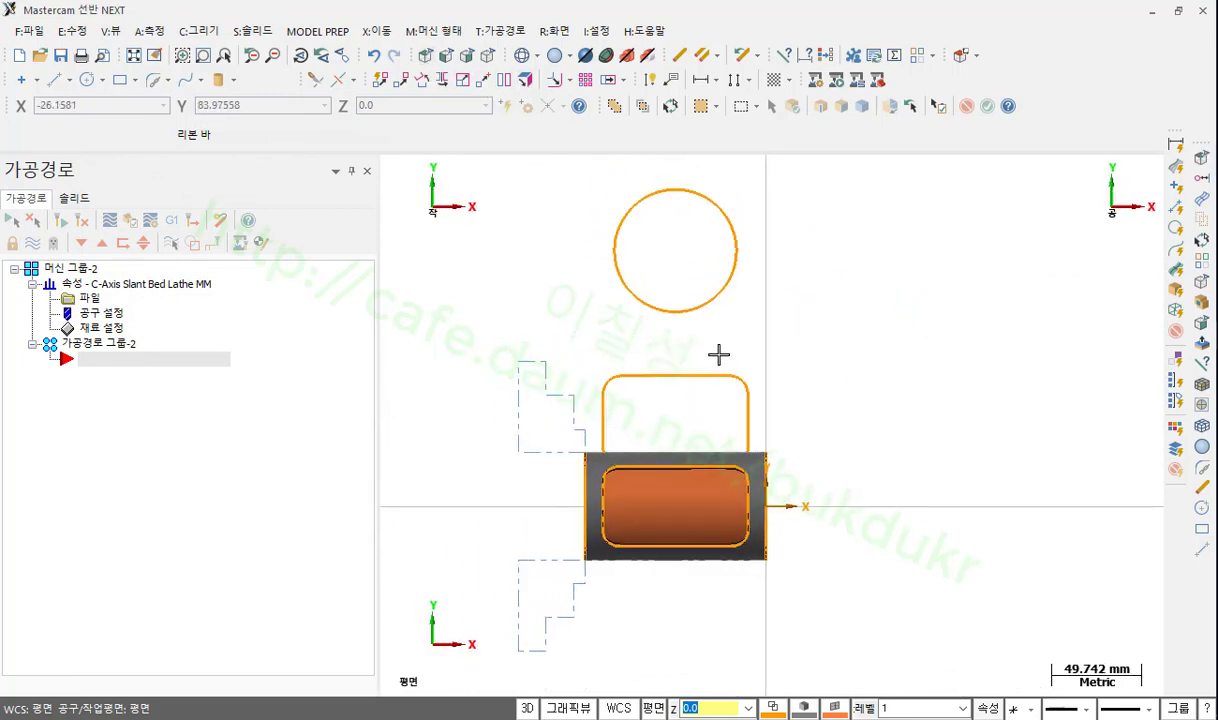
pyautogui.click(680, 378)
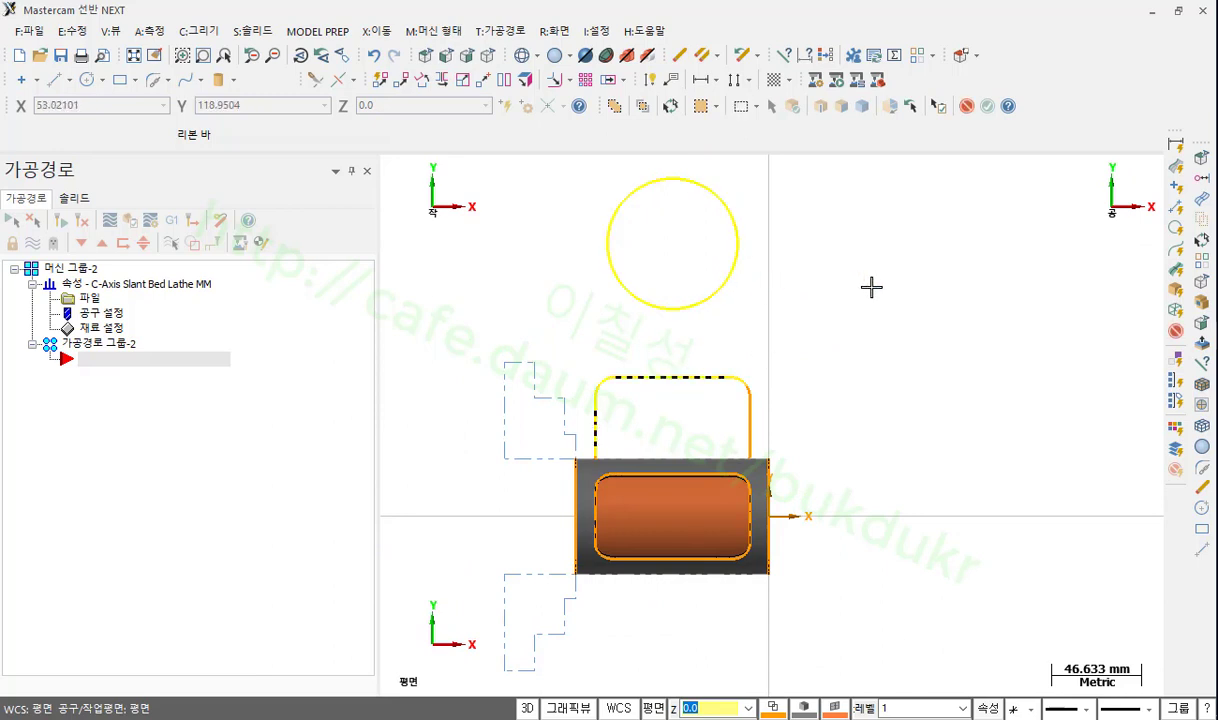
pyautogui.press('Return')
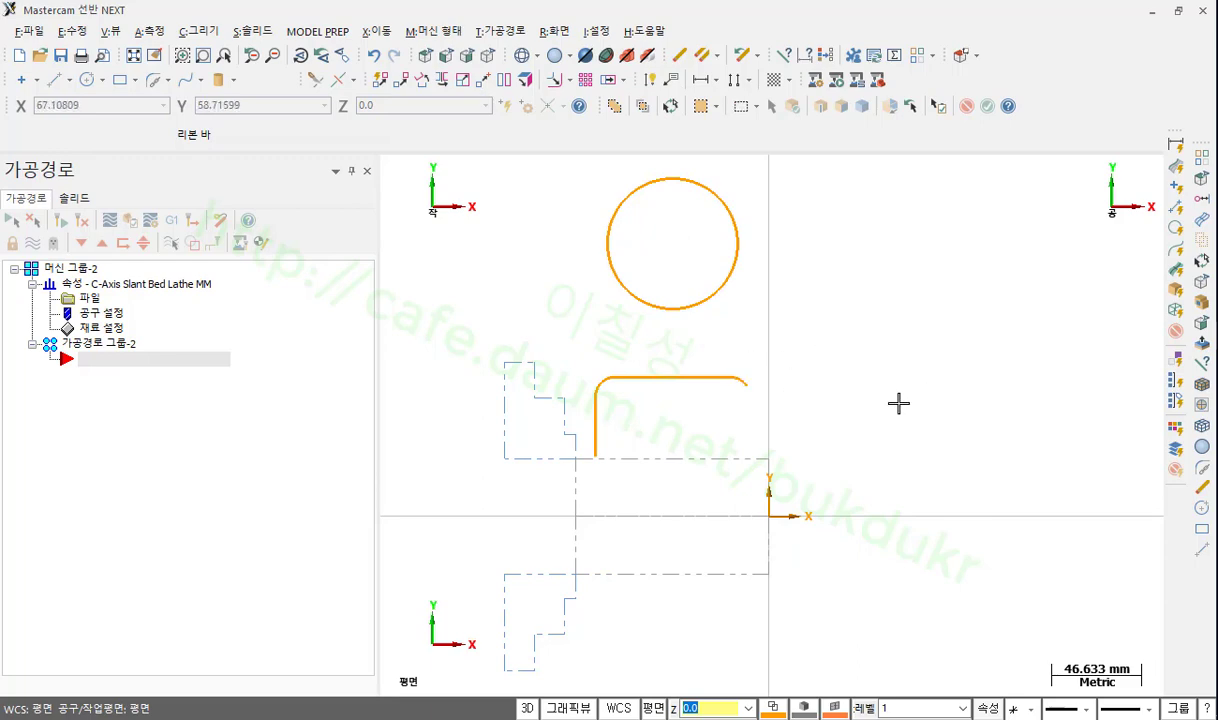
# - Isolate the wireframe curves from the cylinder solid by selecting the solid and inverting the selection
pyautogui.moveTo(579, 579)
pyautogui.mouseDown(button='middle')
pyautogui.moveTo(718, 421)
pyautogui.moveTo(771, 318)
pyautogui.moveTo(552, 283)
pyautogui.moveTo(700, 400)
pyautogui.moveTo(785, 442)
pyautogui.moveTo(832, 429)
pyautogui.moveTo(828, 498)
pyautogui.mouseUp(button='middle')
pyautogui.scroll(3, 552, 283)
pyautogui.scroll(-1, 824, 429)
pyautogui.click(775, 430)
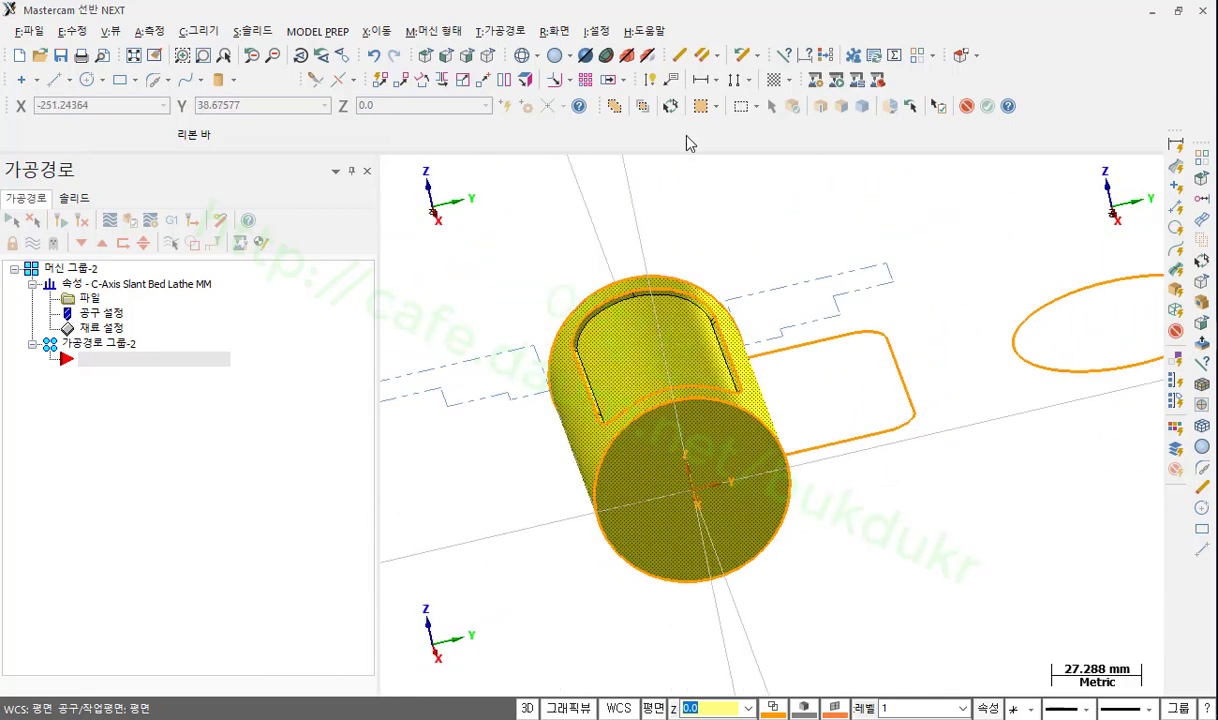
pyautogui.click(670, 106)
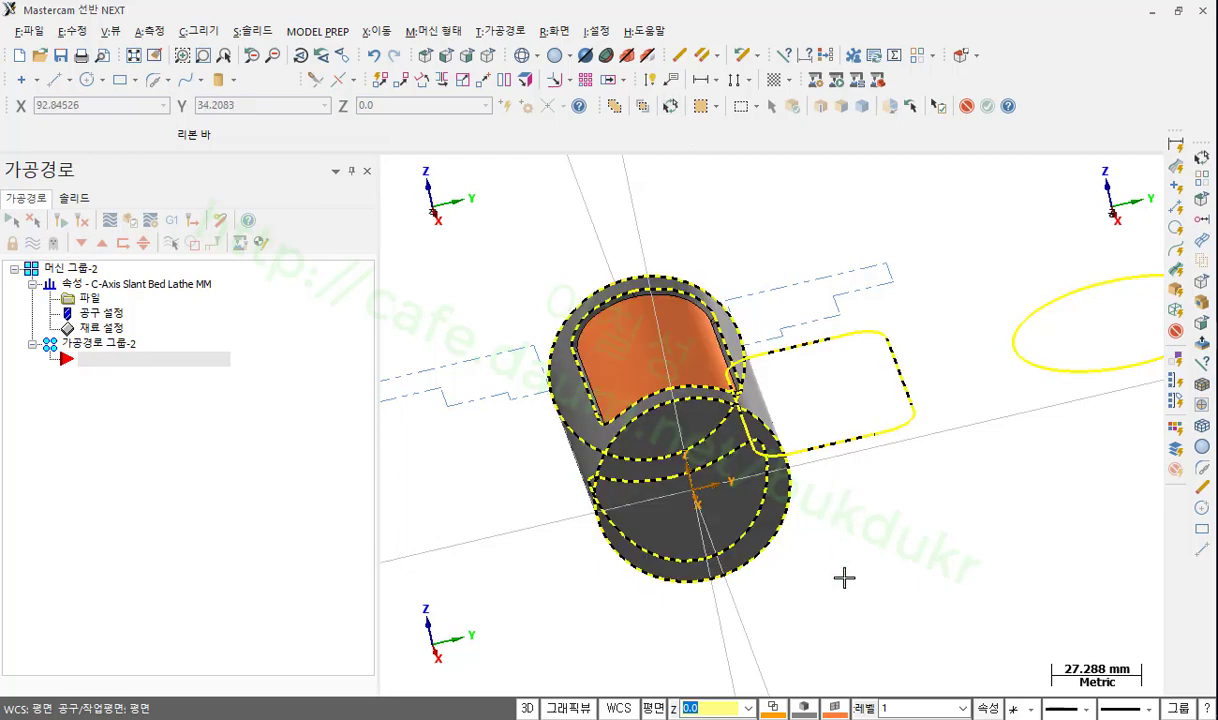
# - Check which separate entities make up the unrolled rounded rectangle and circle by selecting them, and clear the selection
pyautogui.scroll(2, 810, 458)
pyautogui.moveTo(807, 473); pyautogui.dragTo(689, 366, button='middle')
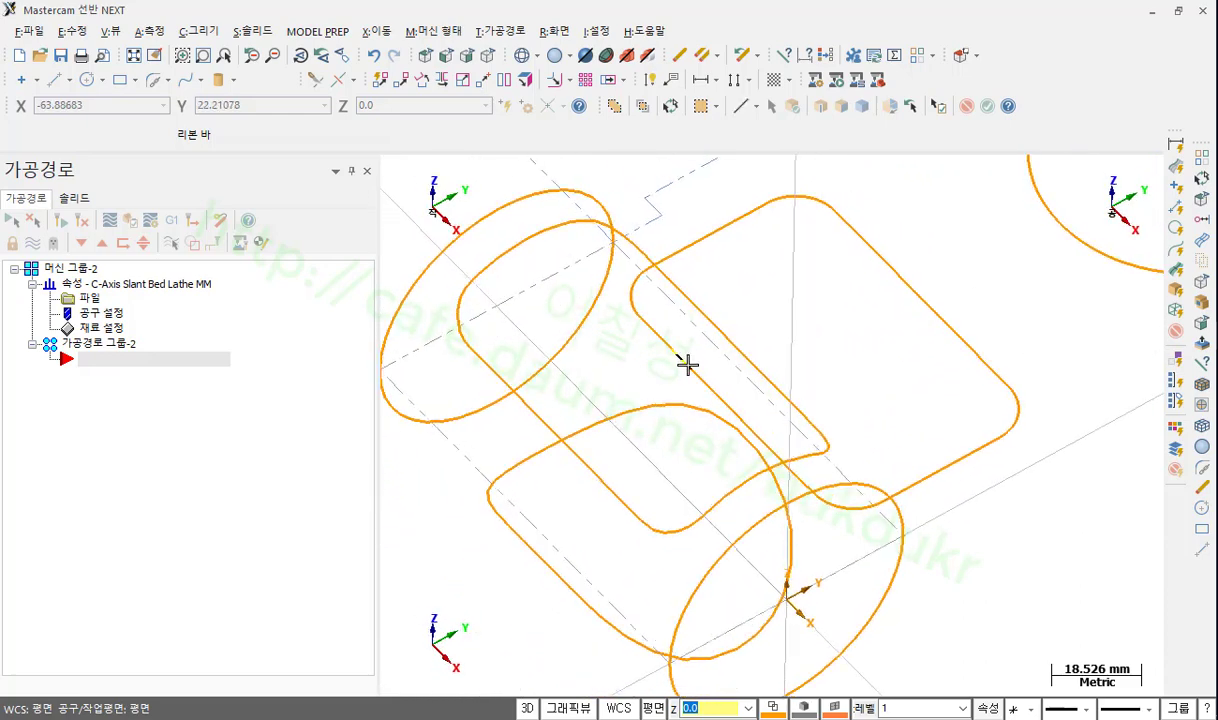
pyautogui.click(687, 365)
pyautogui.scroll(1, 1079, 495)
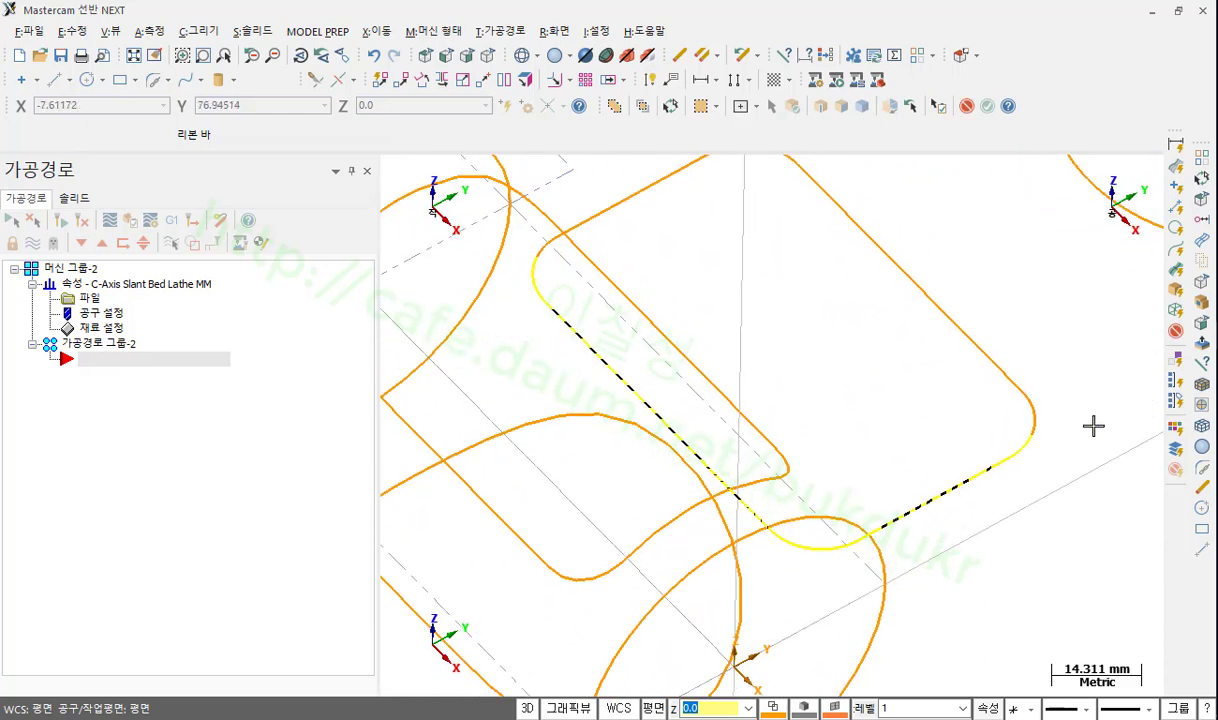
pyautogui.scroll(1, 1010, 381)
pyautogui.scroll(-1, 794, 525)
pyautogui.scroll(-1, 952, 389)
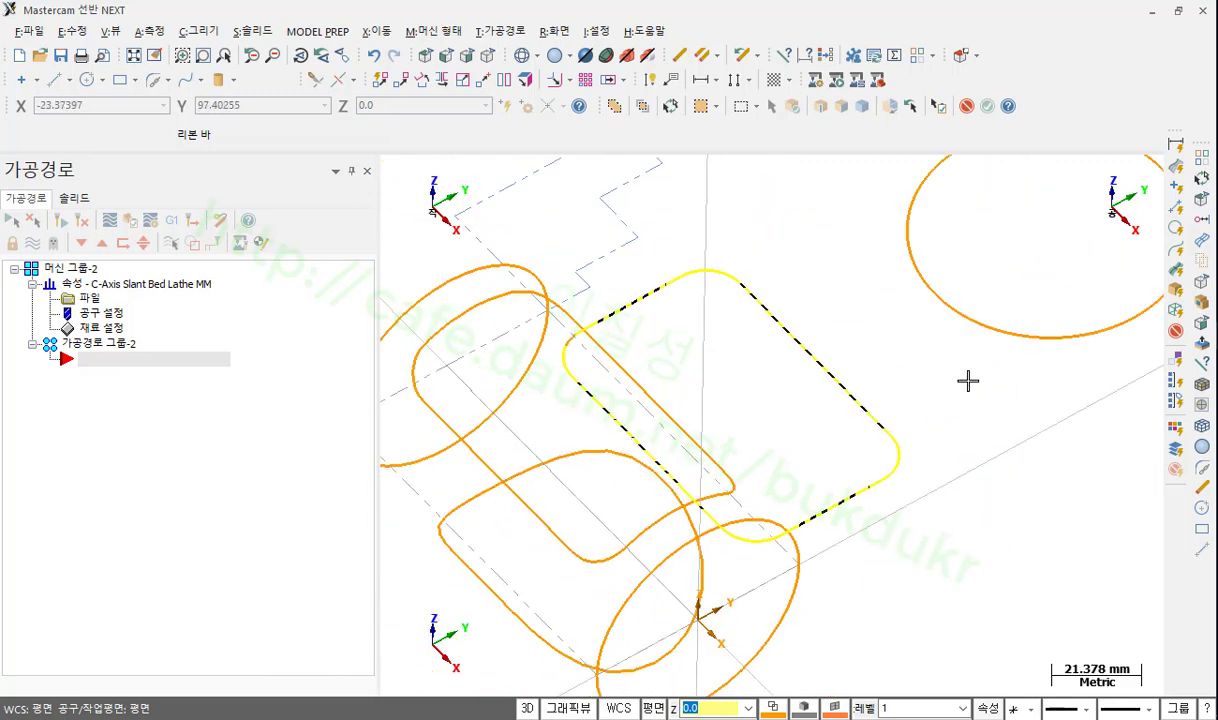
pyautogui.scroll(-1, 993, 334)
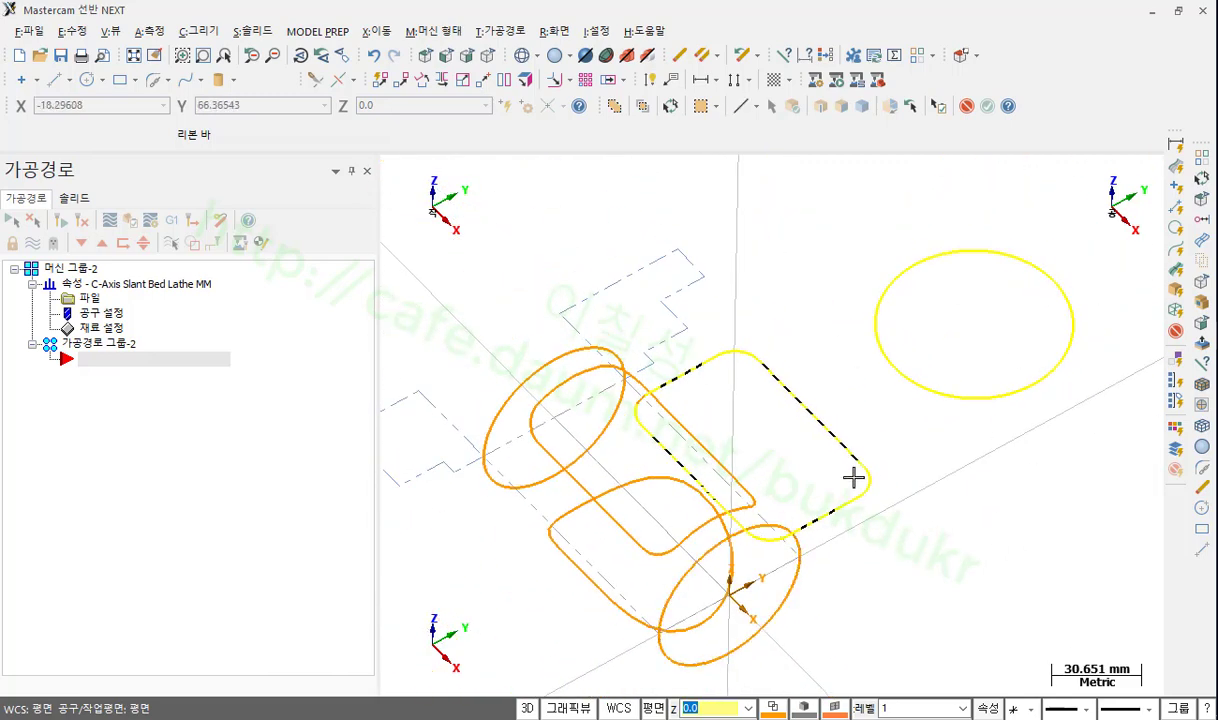
pyautogui.press('Escape')
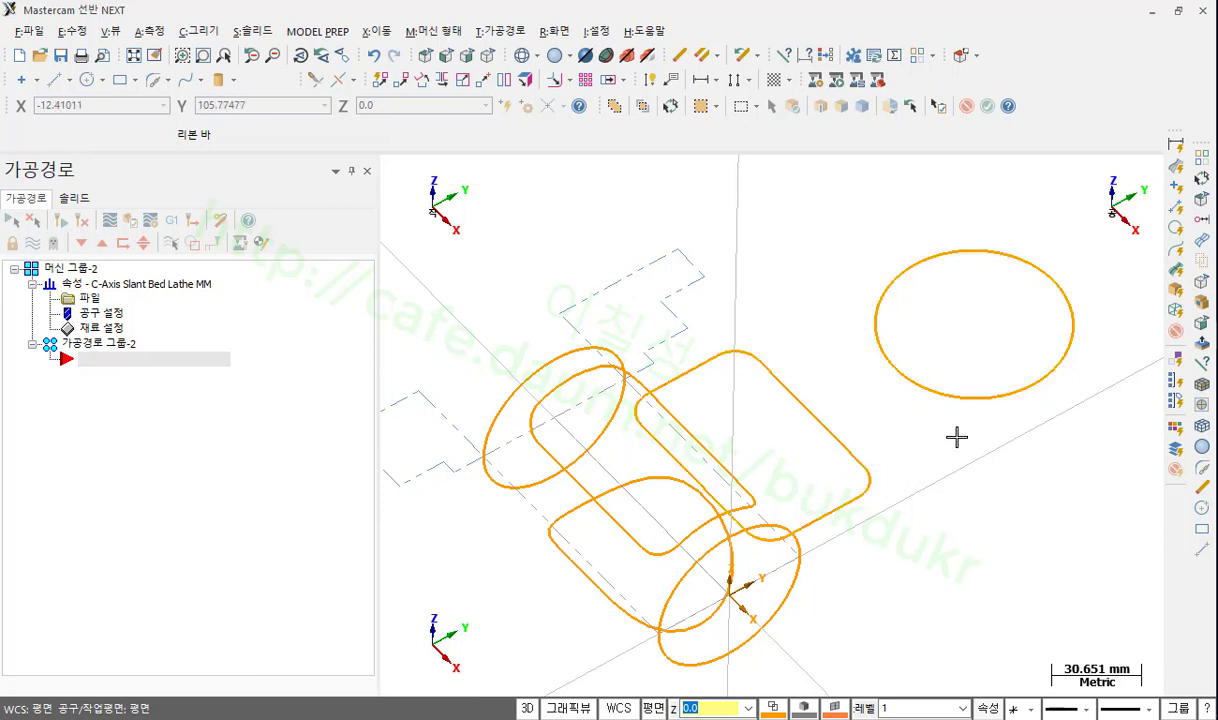
# - Select all segments of the unrolled rounded rectangle and circle and delete them
pyautogui.click(900, 373)
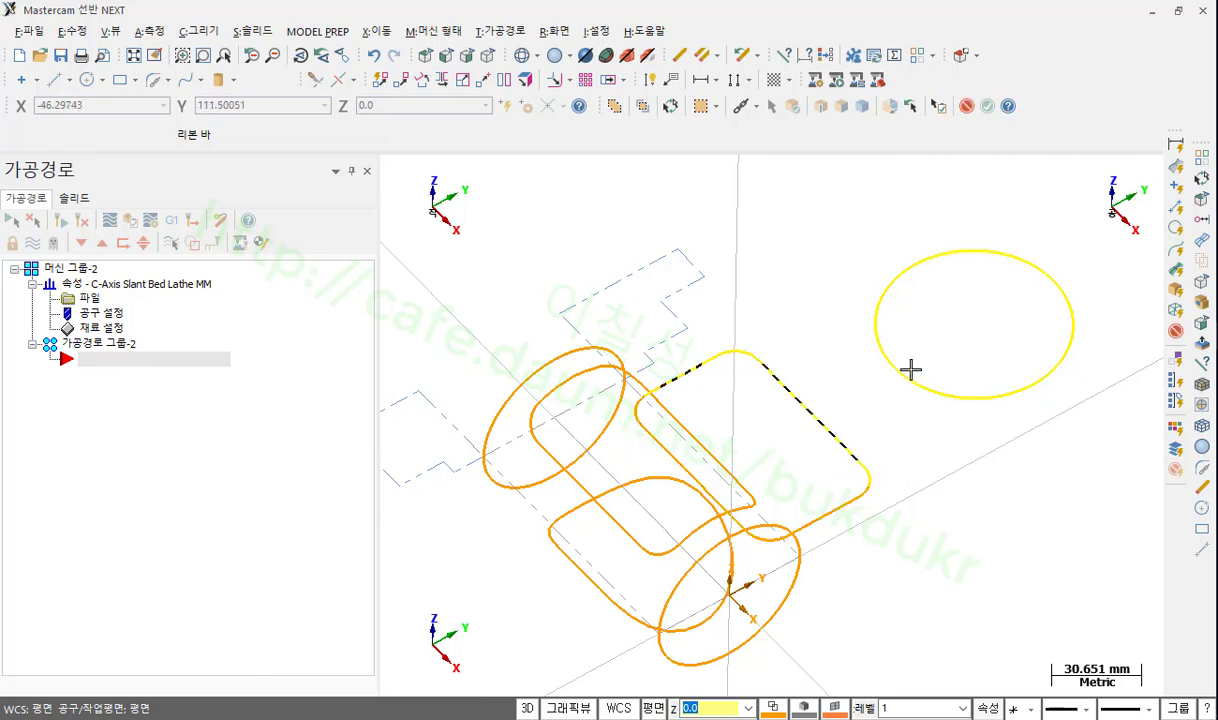
pyautogui.scroll(-1, 924, 511)
pyautogui.scroll(8, 677, 389)
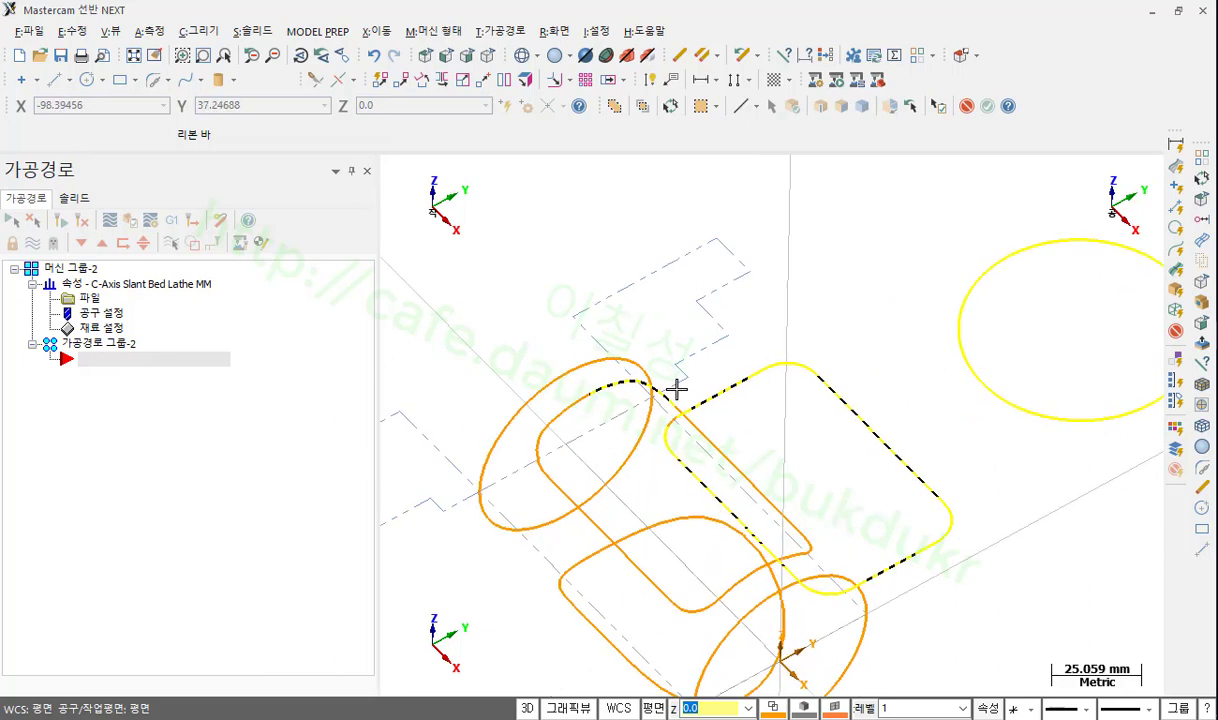
pyautogui.scroll(12, 633, 530)
pyautogui.moveTo(690, 470); pyautogui.dragTo(532, 300)
pyautogui.scroll(-14, 532, 300)
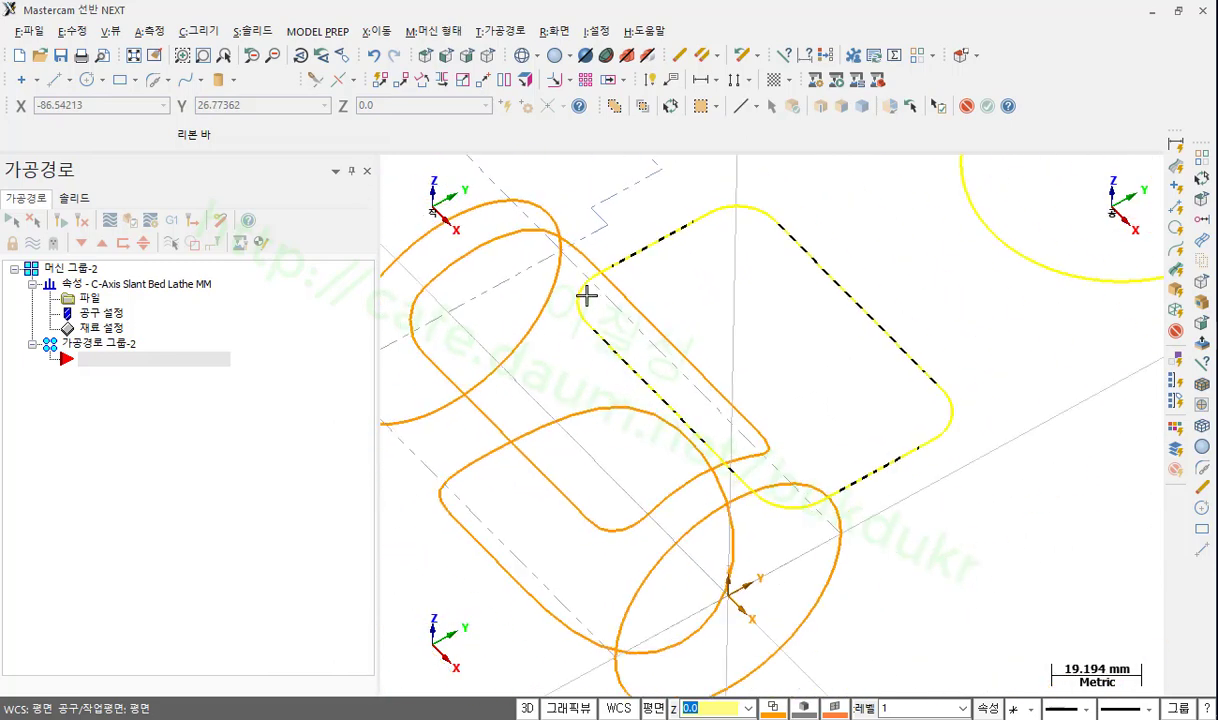
pyautogui.scroll(2, 912, 491)
pyautogui.scroll(-6, 699, 590)
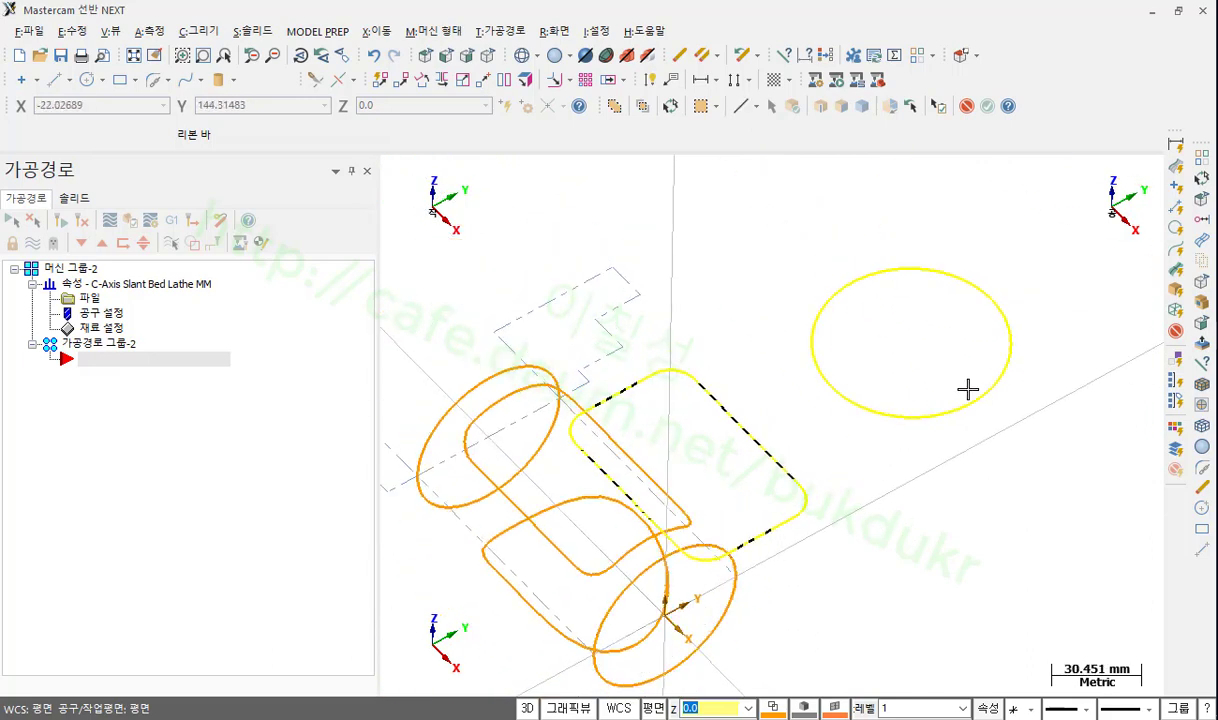
pyautogui.press('Delete')
# - Delete the two circular edge curves at the ends of the cylinder
pyautogui.scroll(-3, 897, 364)
pyautogui.scroll(3, 870, 492)
pyautogui.click(768, 468)
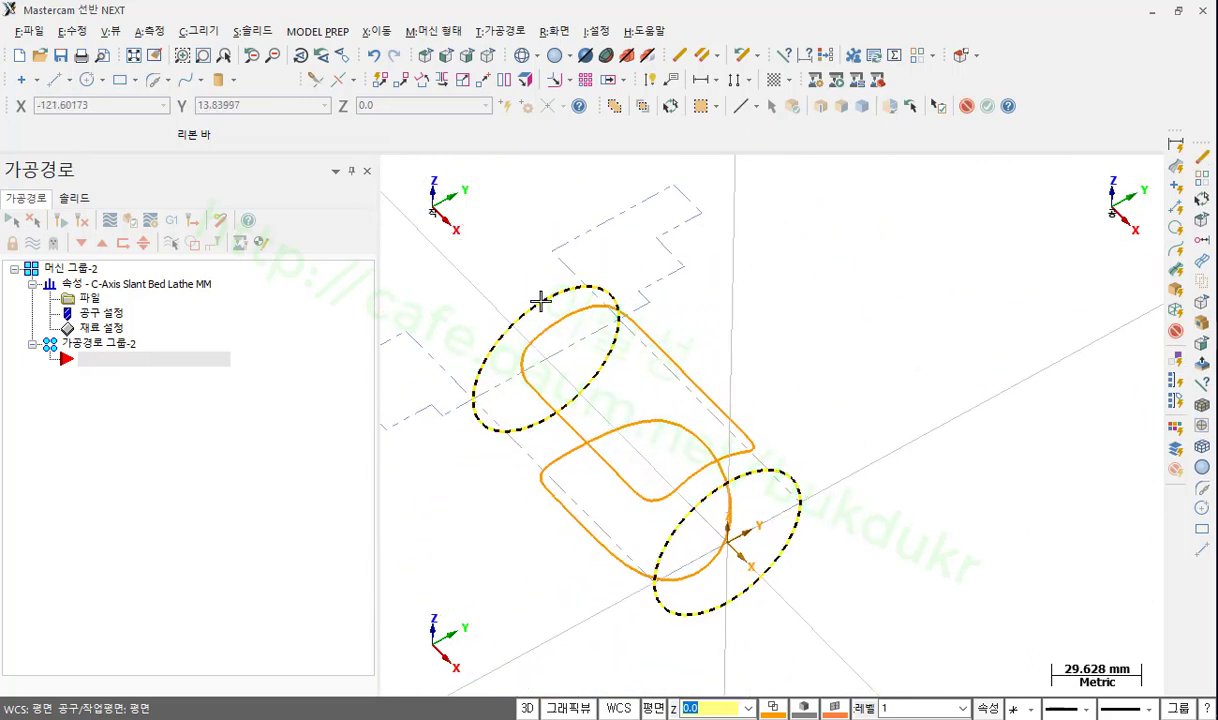
pyautogui.moveTo(705, 254); pyautogui.dragTo(568, 285)
pyautogui.click(580, 289)
pyautogui.press('Delete')
pyautogui.scroll(-2, 900, 302)
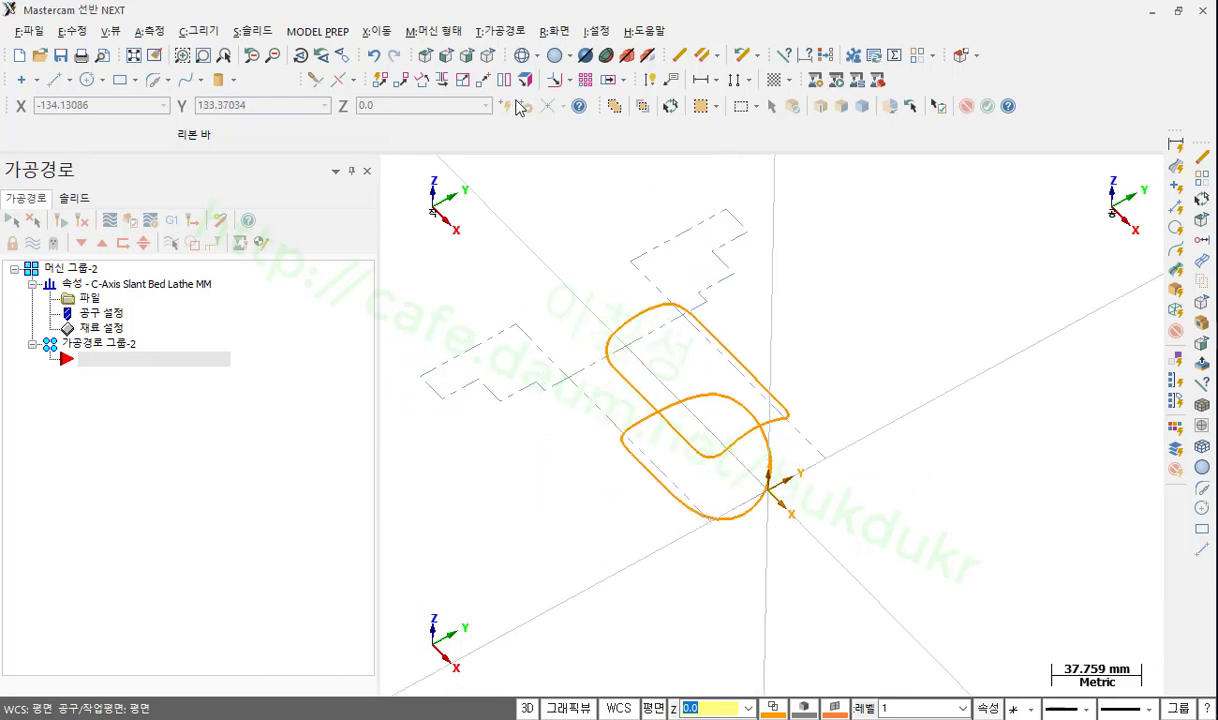
# - Check the remaining upper and lower pocket curves in the isometric view by selecting them, and clear the selection
pyautogui.click(492, 62)
pyautogui.scroll(6, 729, 220)
pyautogui.scroll(-1, 865, 383)
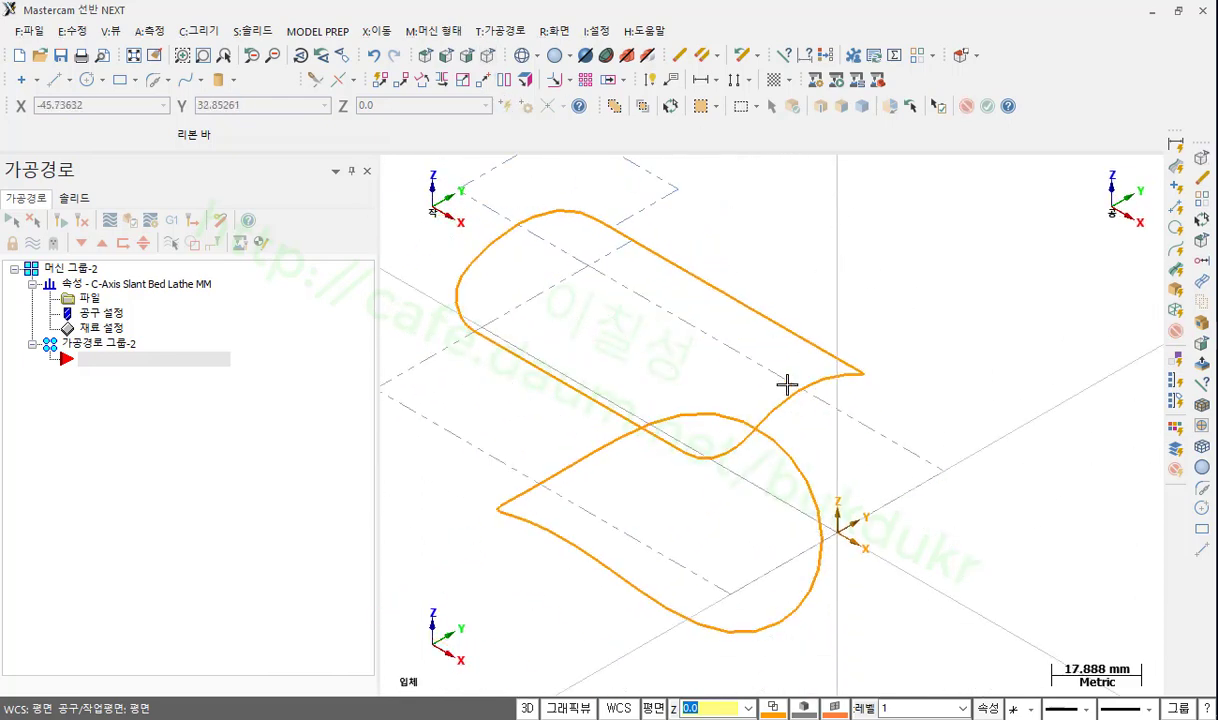
pyautogui.click(579, 549)
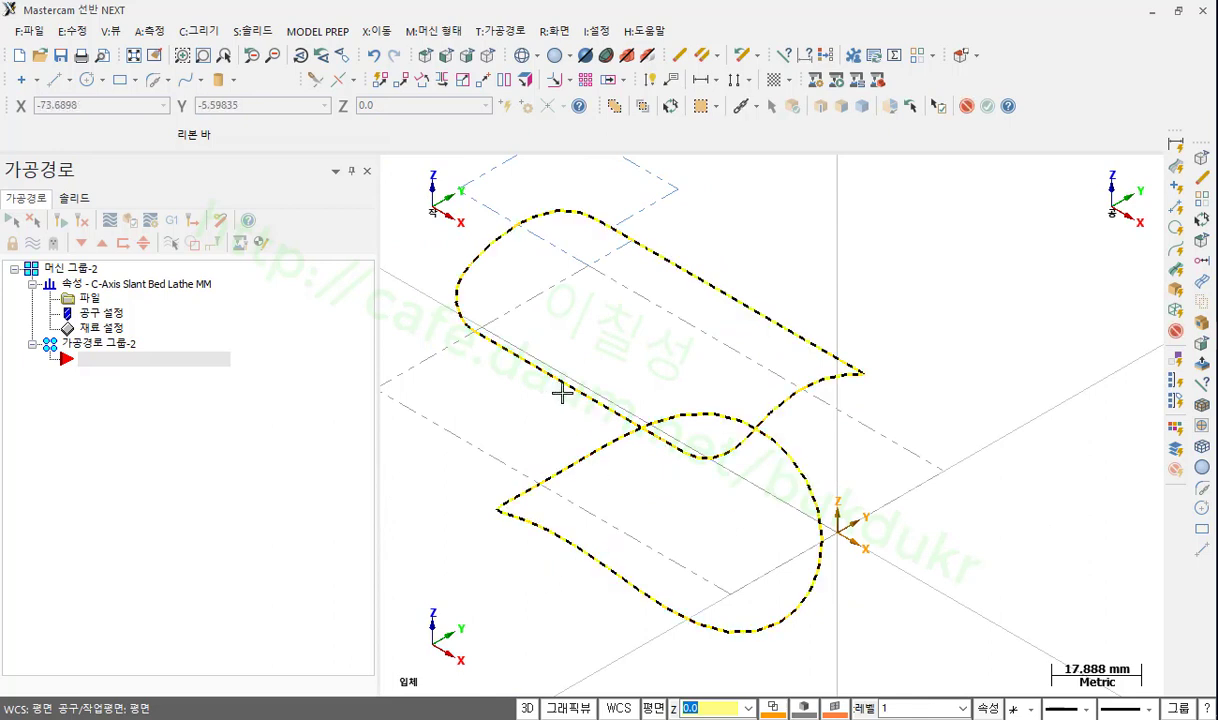
pyautogui.scroll(-1, 680, 532)
pyautogui.press('Escape')
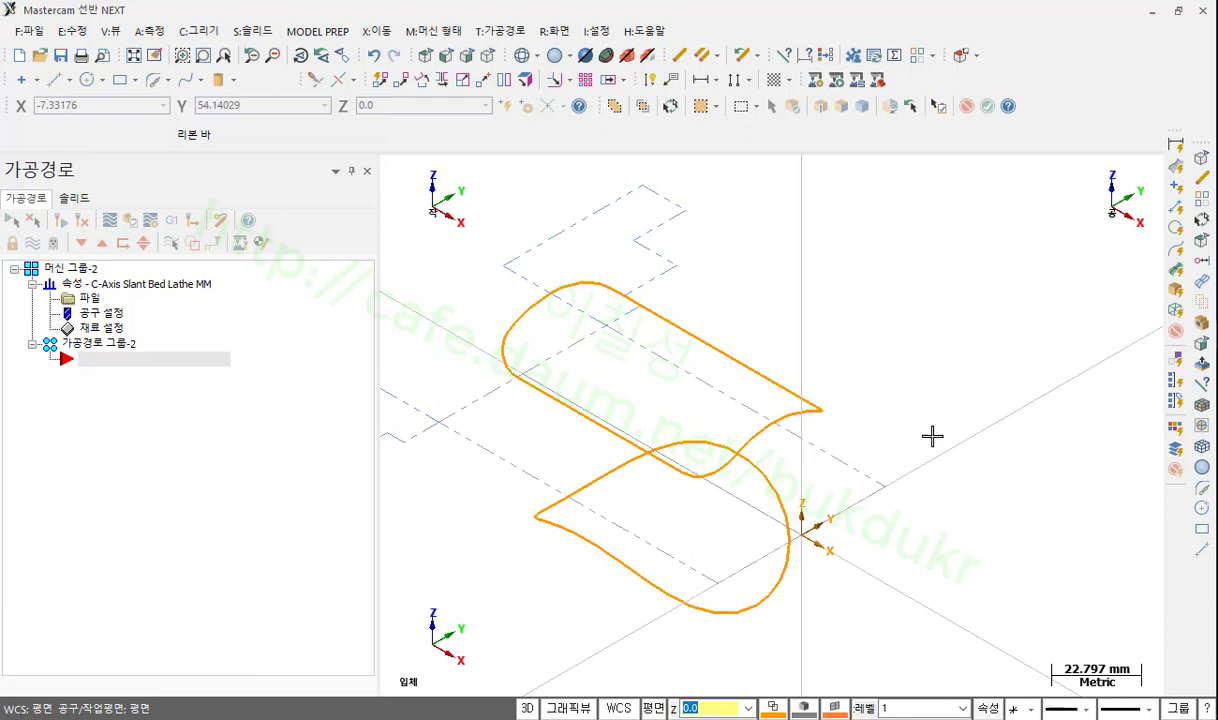
# - Start the Roll transform and chain the upper and lower pocket curves
pyautogui.click(375, 31)
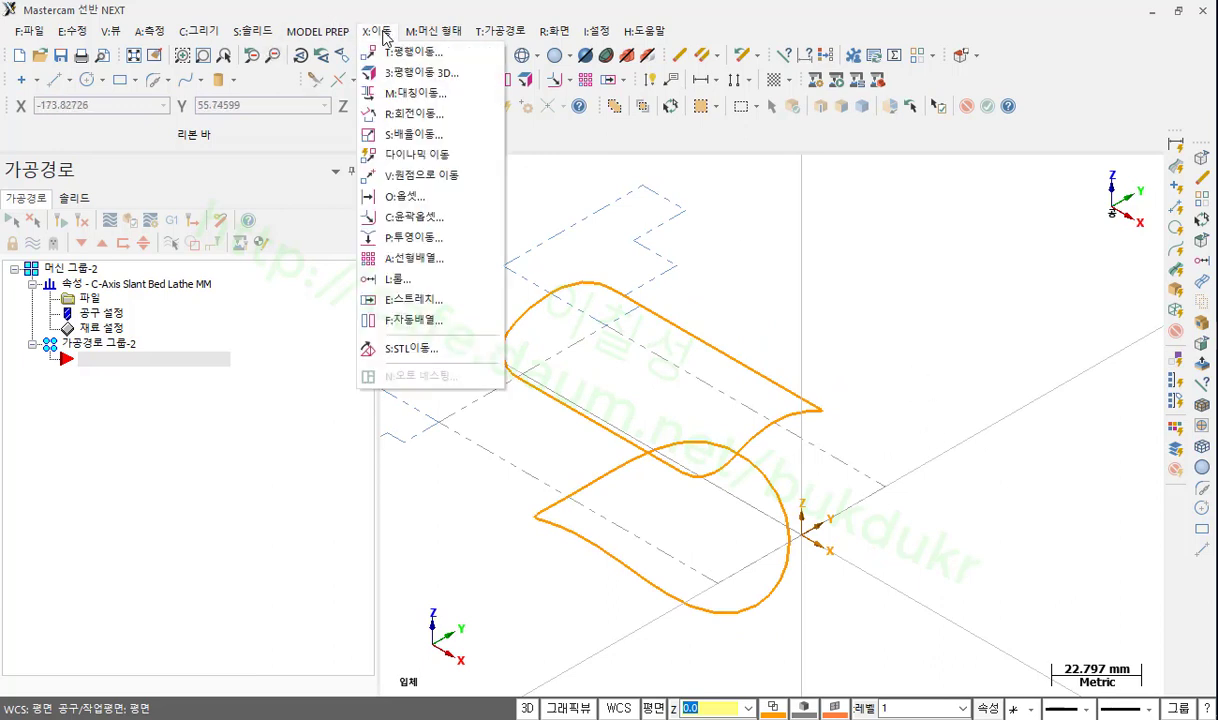
pyautogui.click(396, 283)
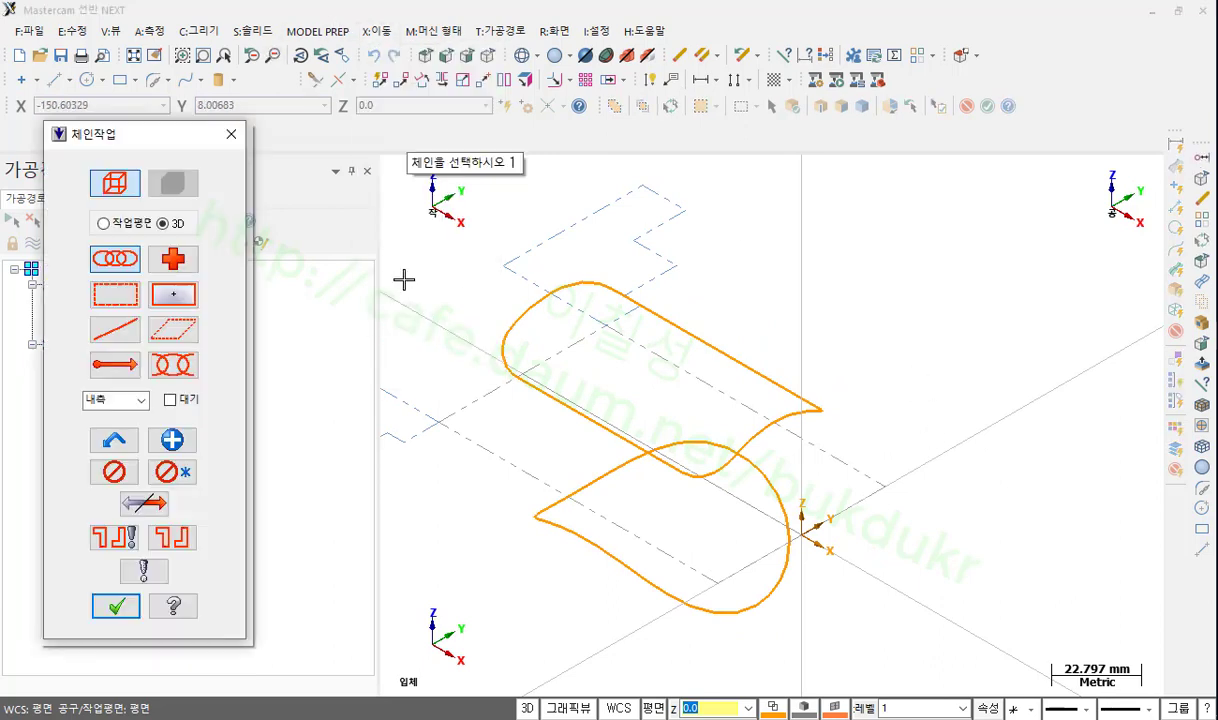
pyautogui.click(578, 485)
pyautogui.click(585, 413)
pyautogui.click(115, 605)
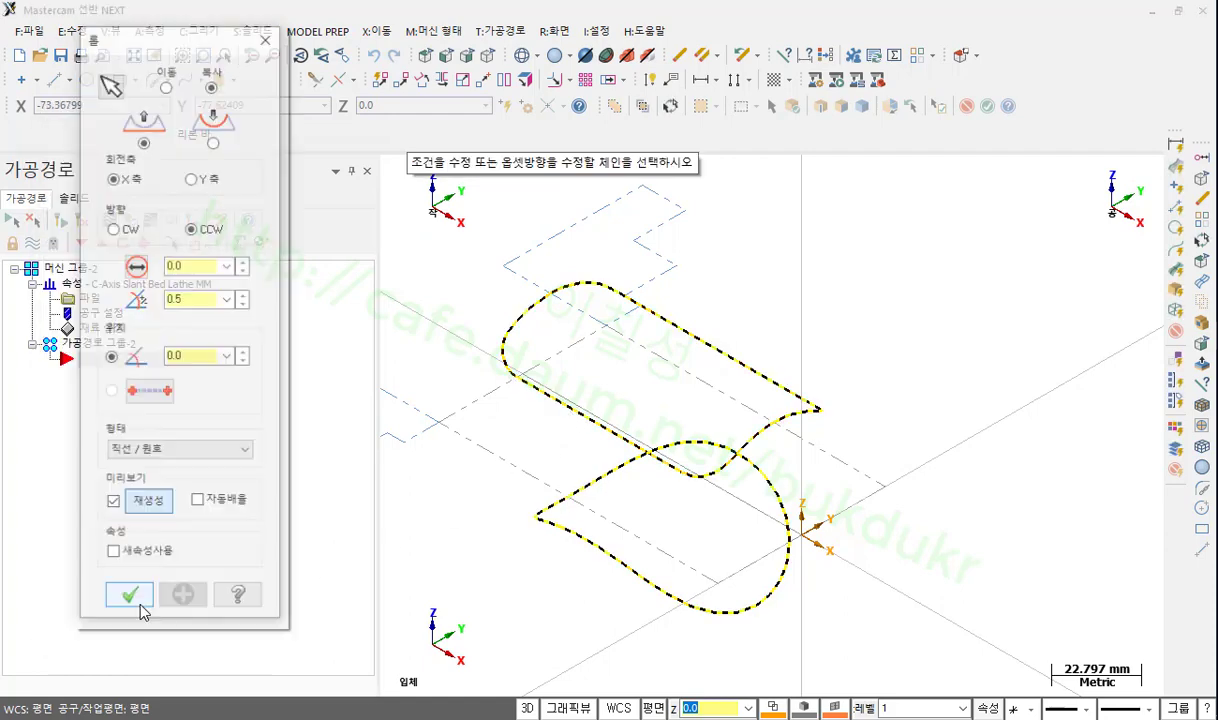
# - Set the roll diameter to 60 and switch the operation to unrolling
pyautogui.click(213, 267)
pyautogui.write('60')
pyautogui.press('Return')
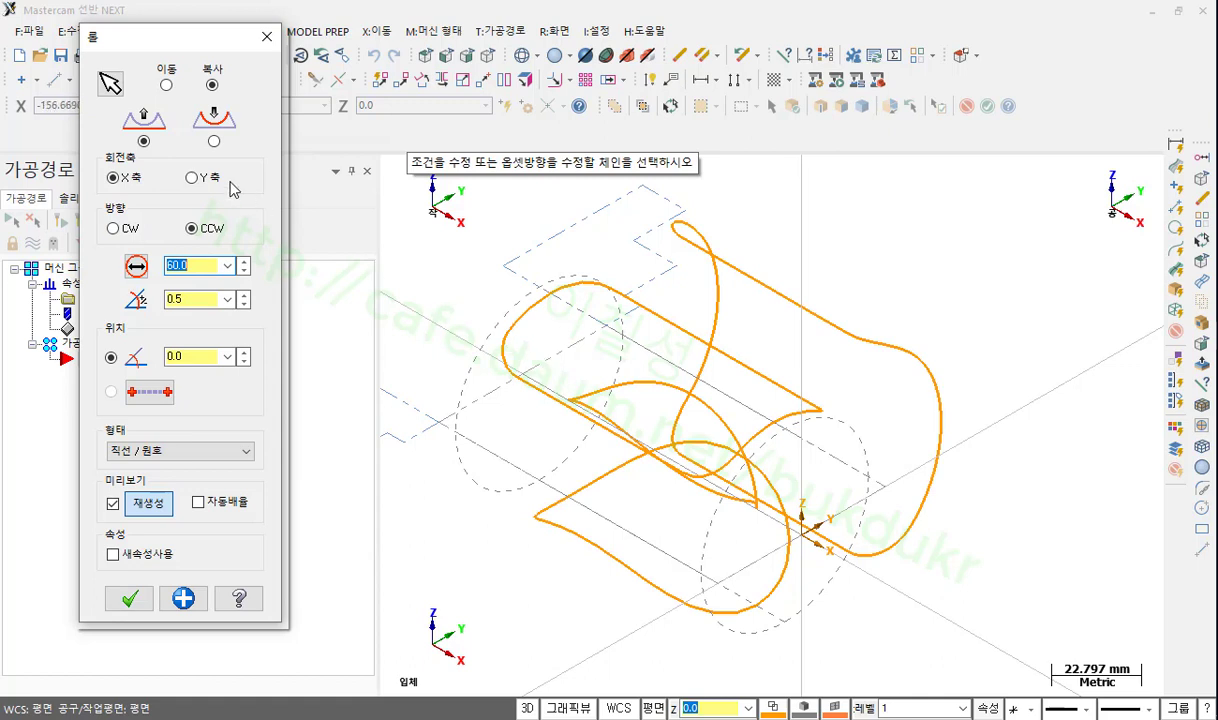
pyautogui.click(213, 141)
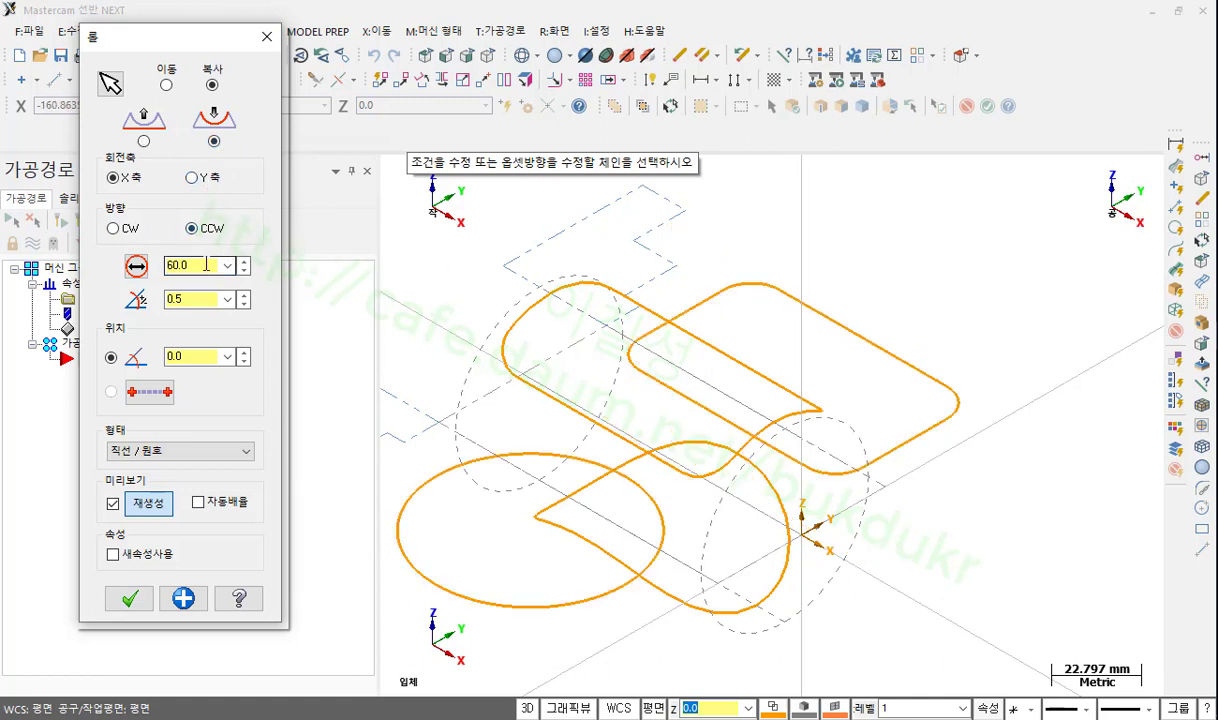
# - Compare the clockwise and counterclockwise directions in the unroll preview of both pockets
pyautogui.click(113, 229)
pyautogui.click(113, 229)
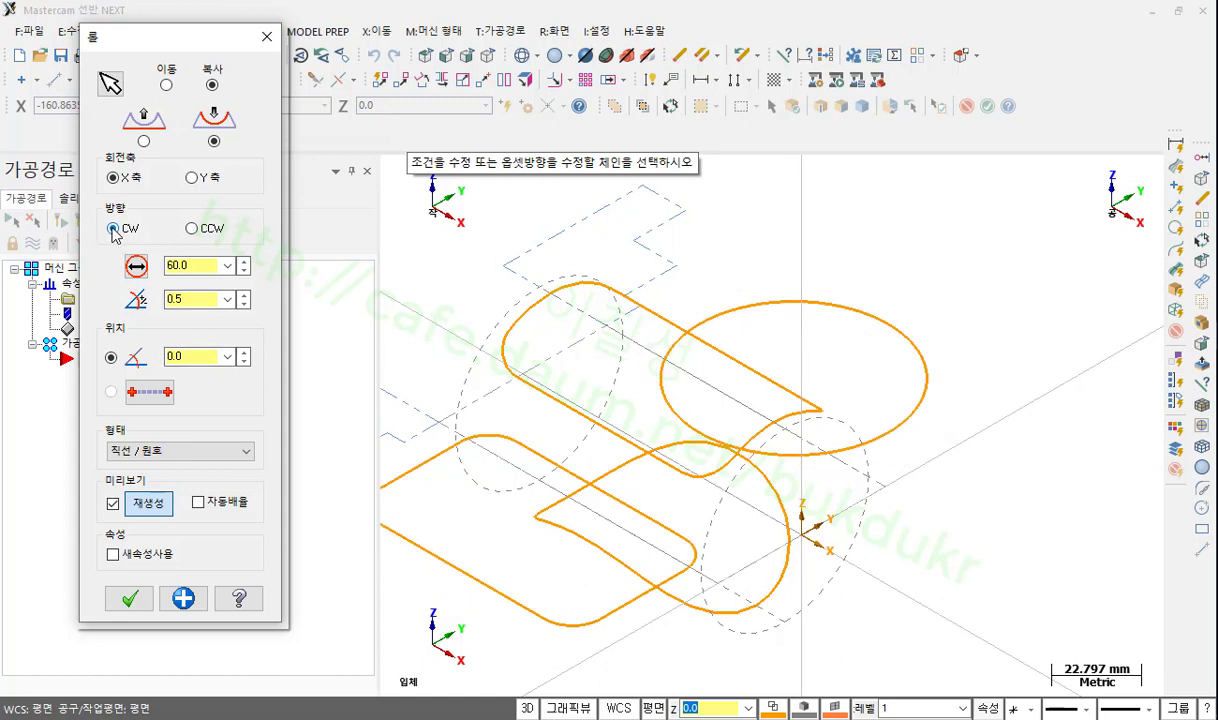
pyautogui.click(192, 229)
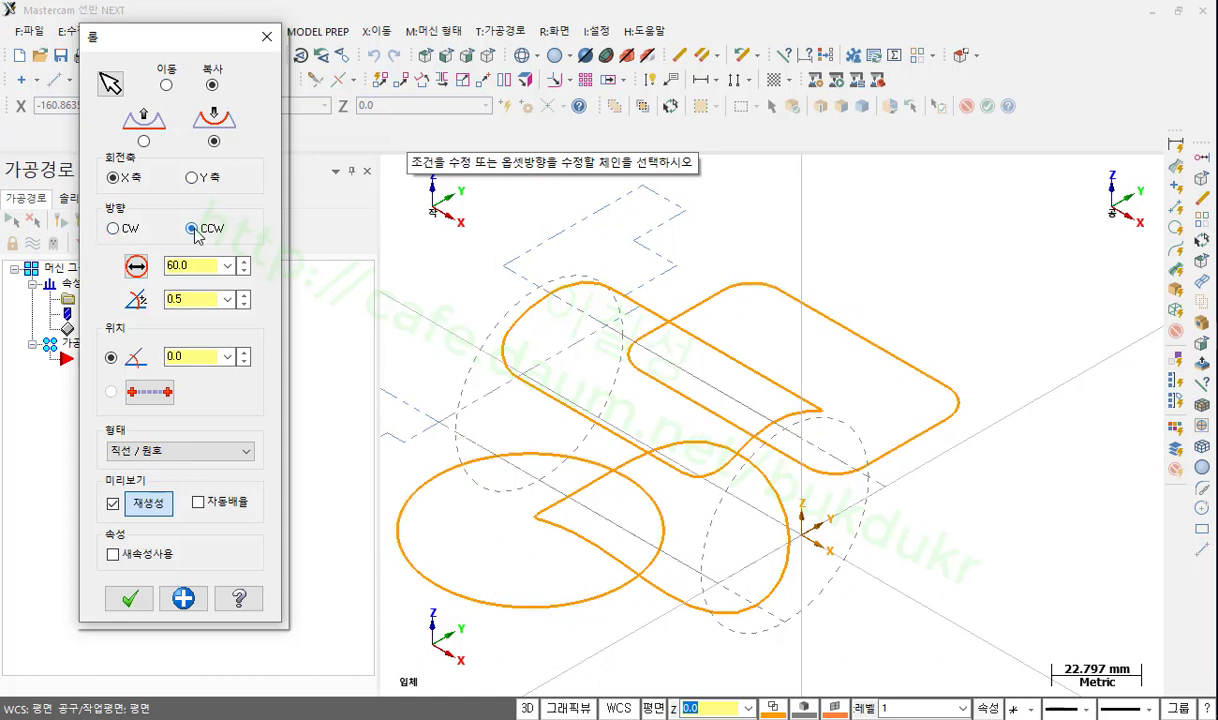
pyautogui.click(113, 229)
pyautogui.scroll(-3, 836, 493)
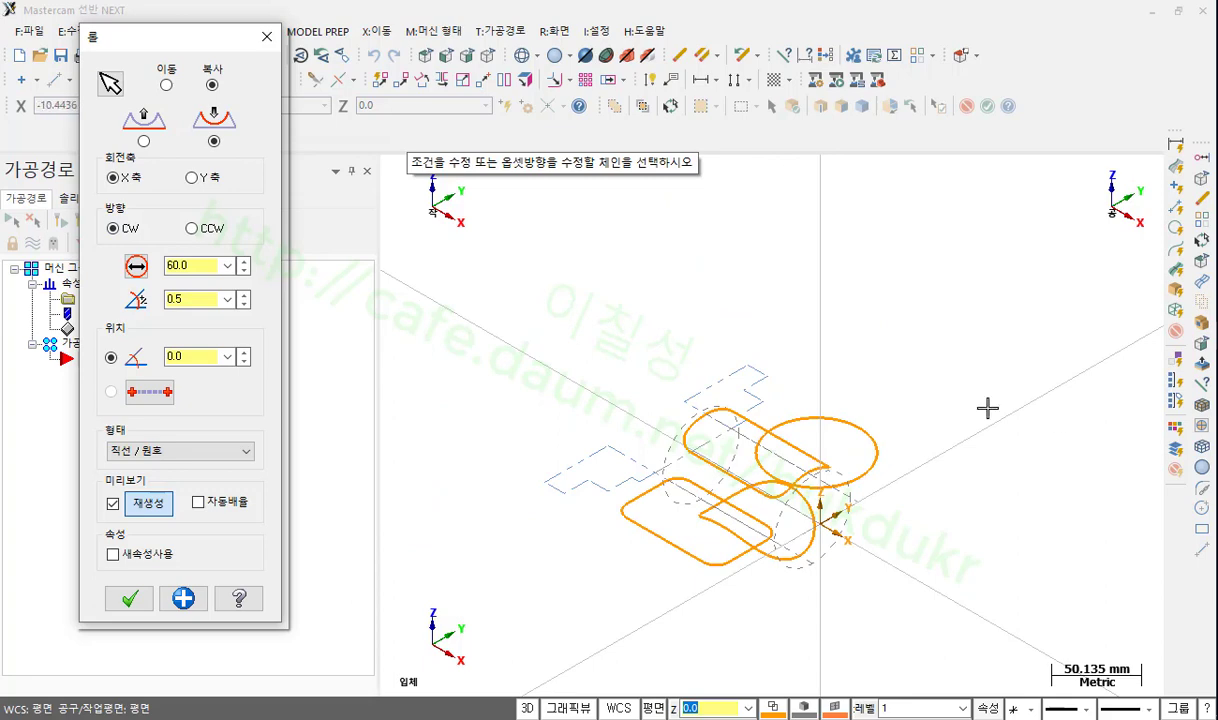
pyautogui.moveTo(865, 449); pyautogui.dragTo(851, 421, button='middle')
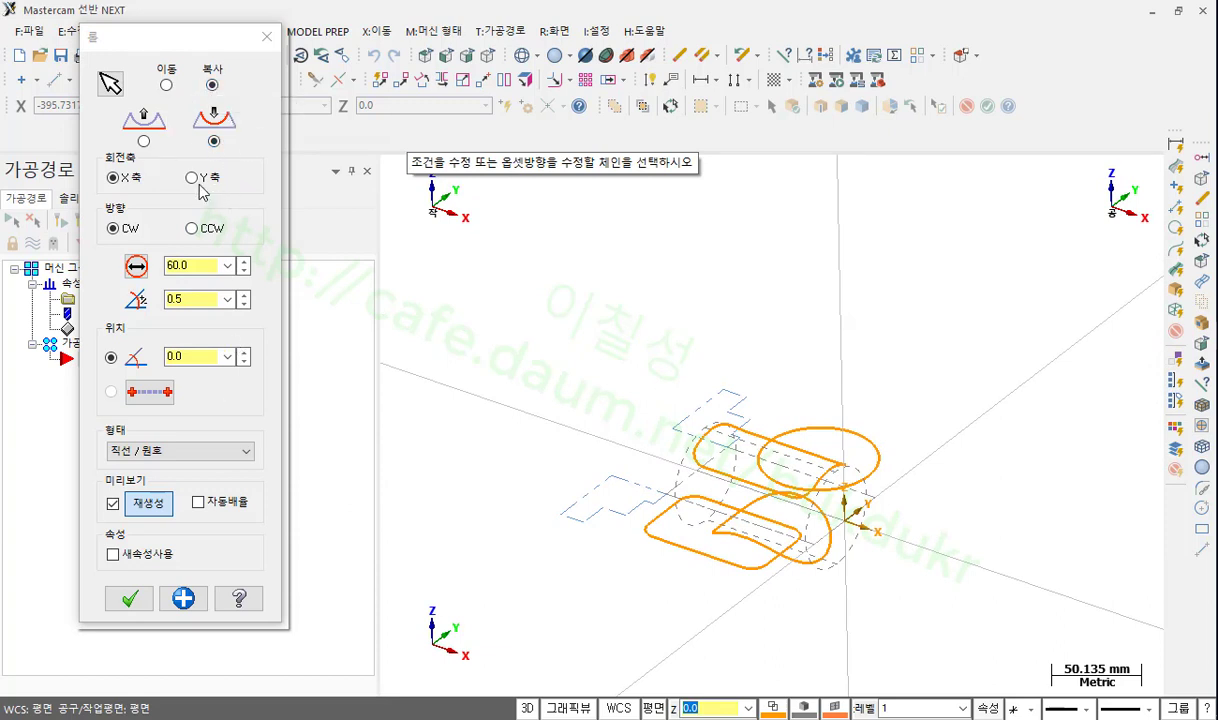
pyautogui.click(191, 229)
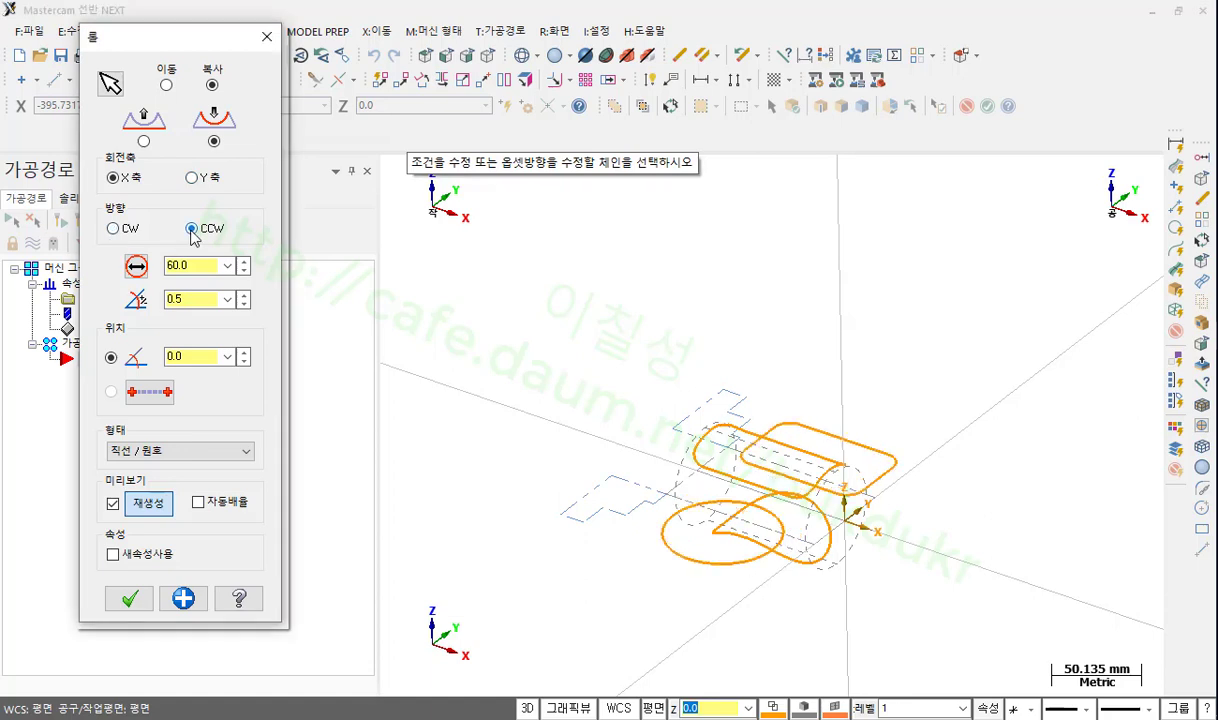
pyautogui.click(113, 229)
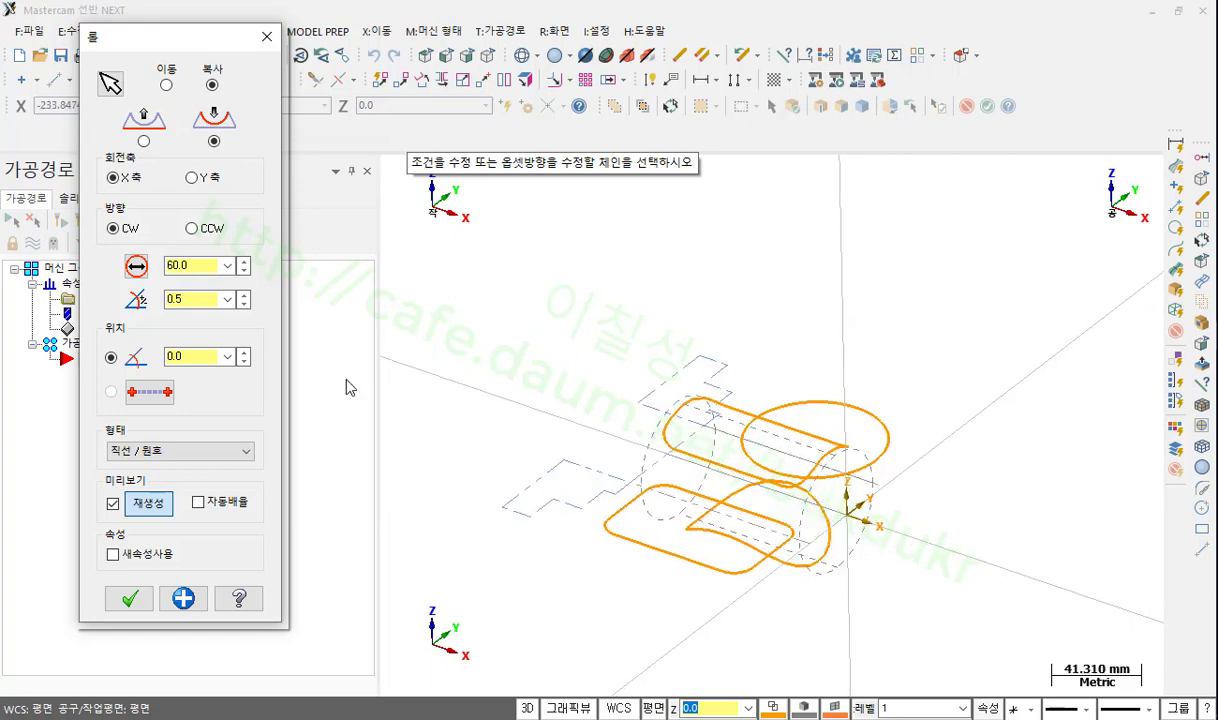
# - Reselect the upper and lower pocket chains for the unroll, picking each one near the origin end of the cylinder
pyautogui.click(111, 84)
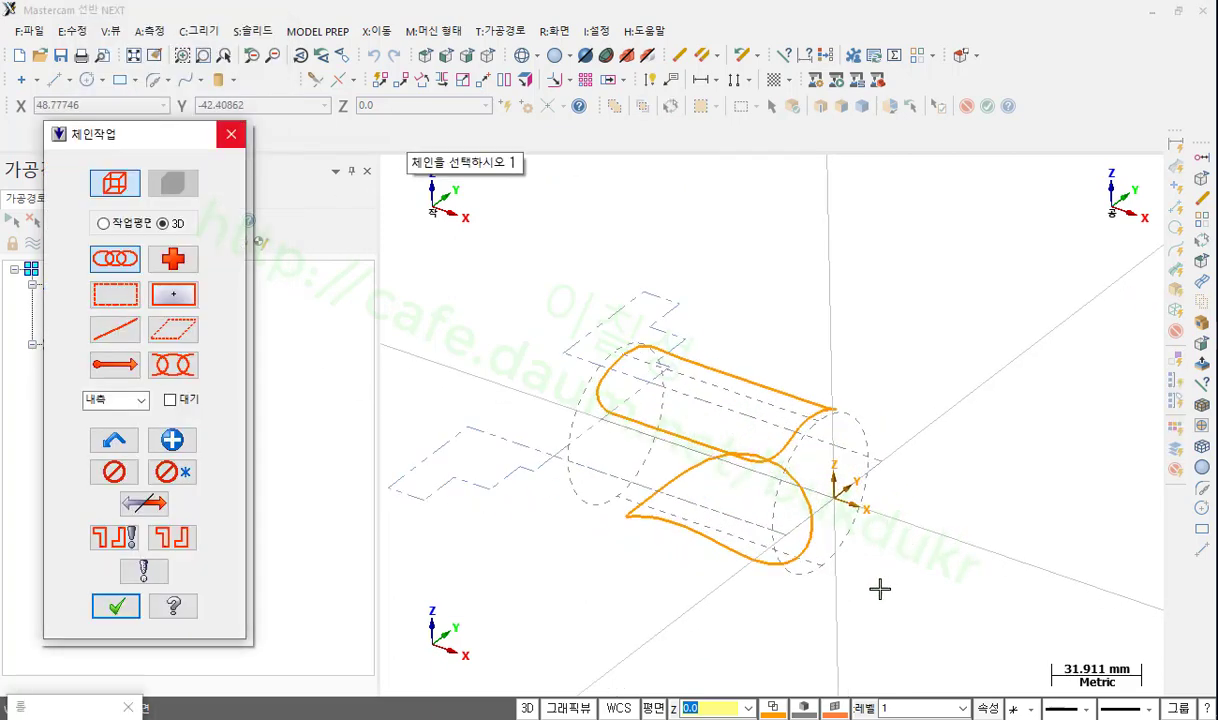
pyautogui.moveTo(932, 390); pyautogui.dragTo(932, 421, button='middle')
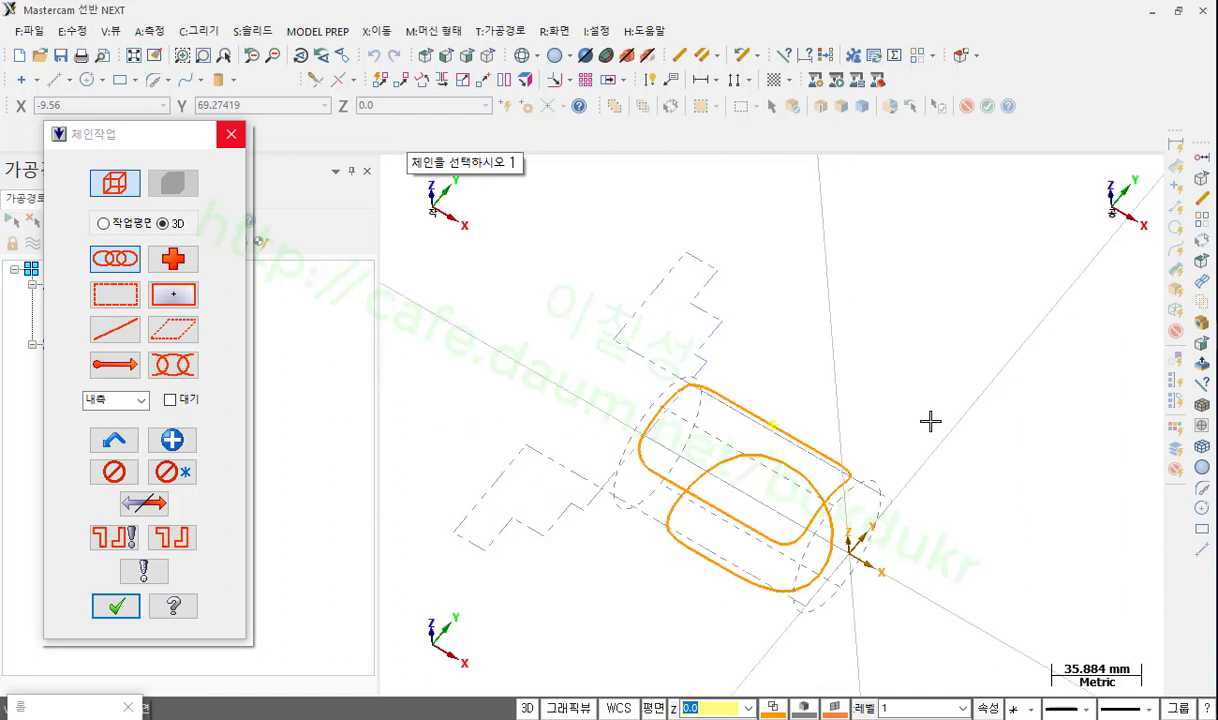
pyautogui.click(821, 522)
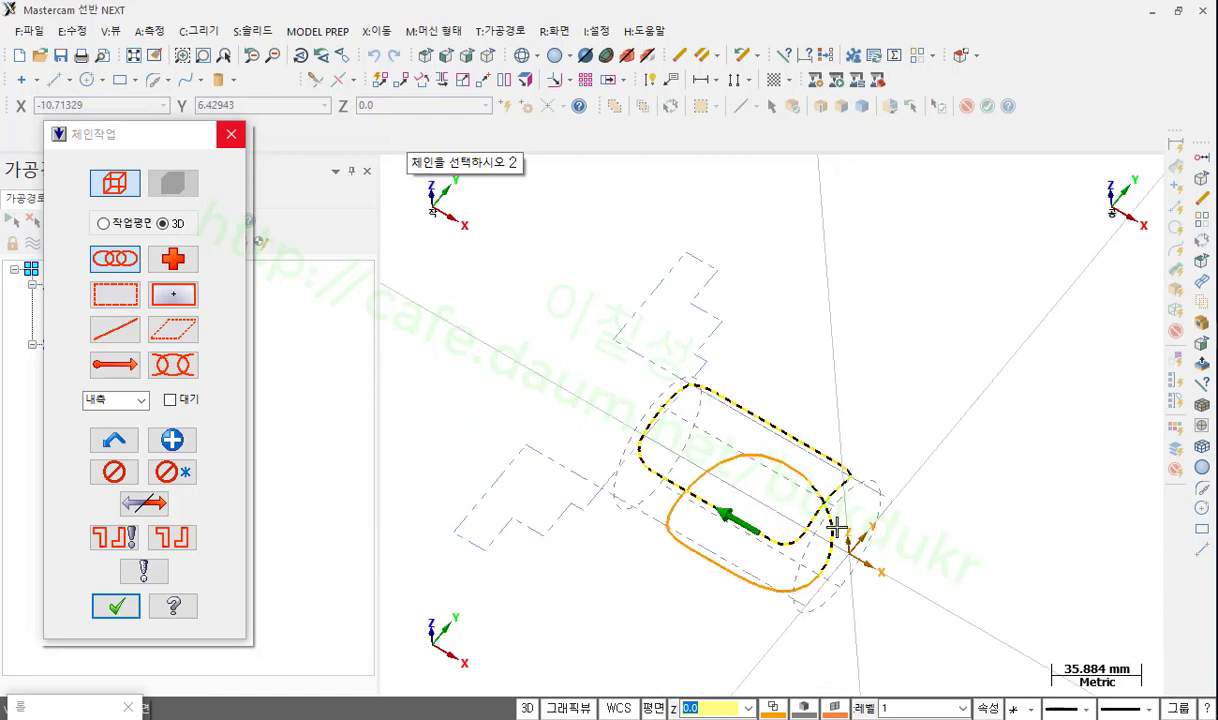
pyautogui.click(806, 477)
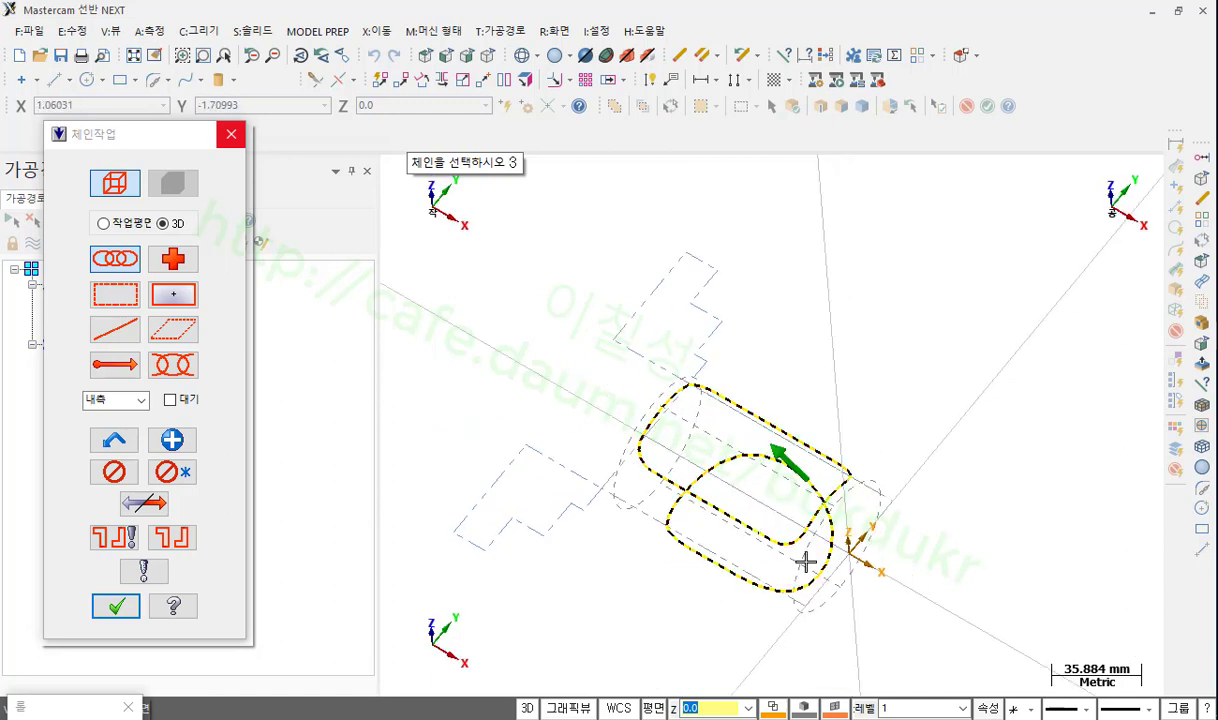
pyautogui.click(116, 606)
pyautogui.scroll(-3, 769, 299)
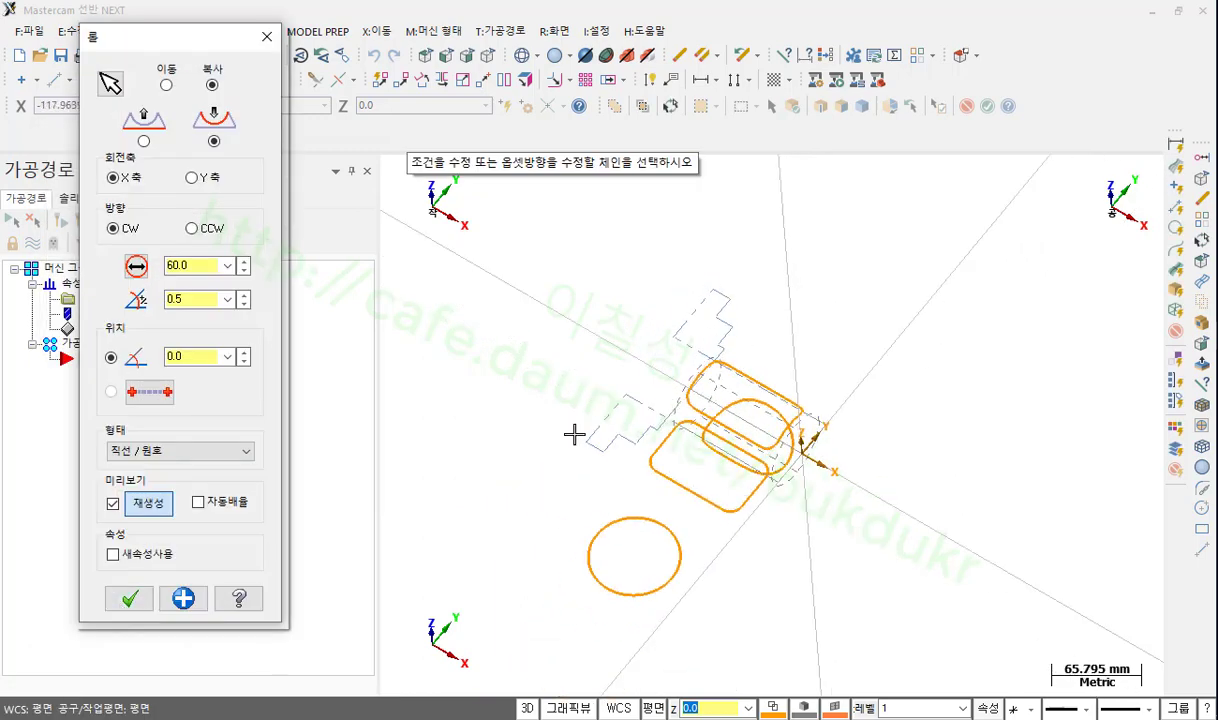
# - Unroll the two pocket chains as copies in the counterclockwise direction with the output type set to spline
pyautogui.click(192, 229)
pyautogui.moveTo(913, 479); pyautogui.dragTo(762, 315, button='middle')
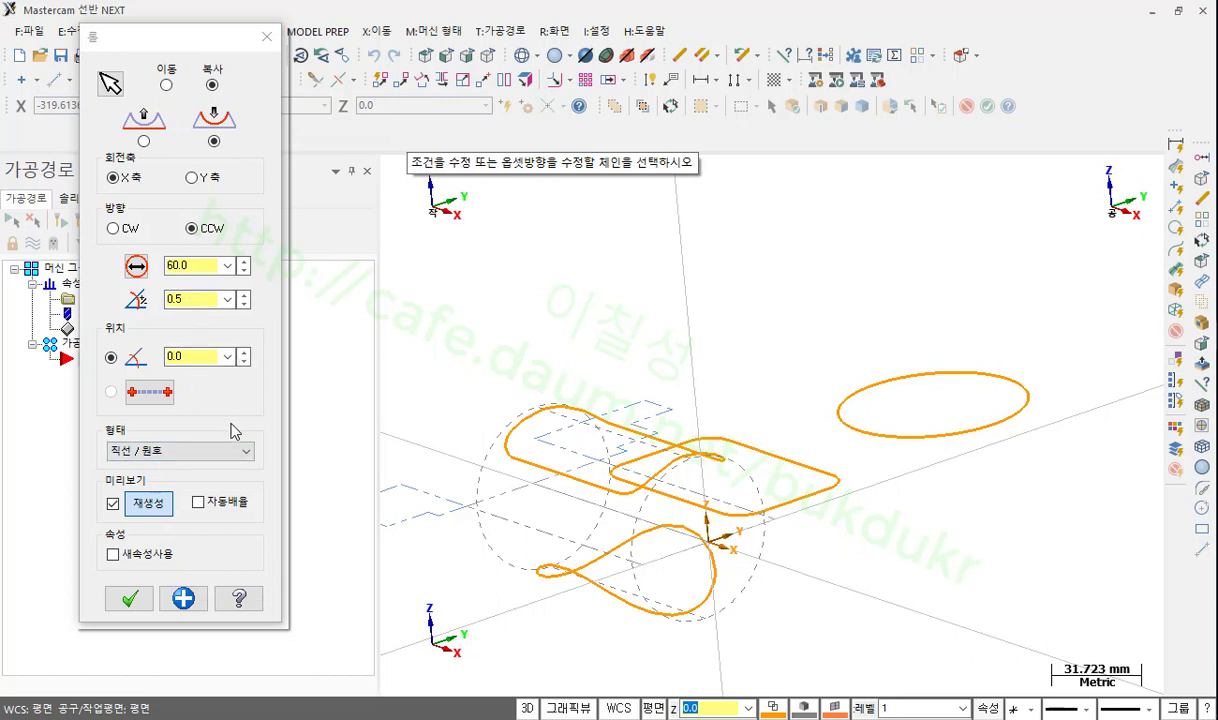
pyautogui.click(246, 450)
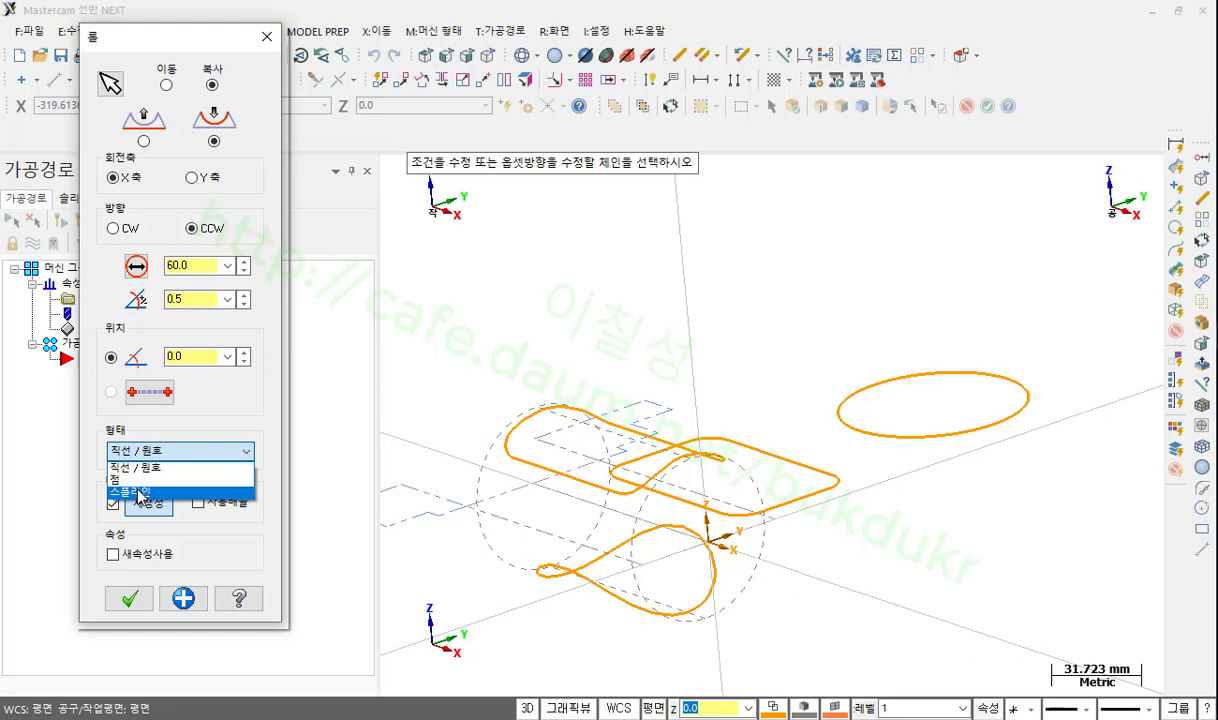
pyautogui.click(140, 492)
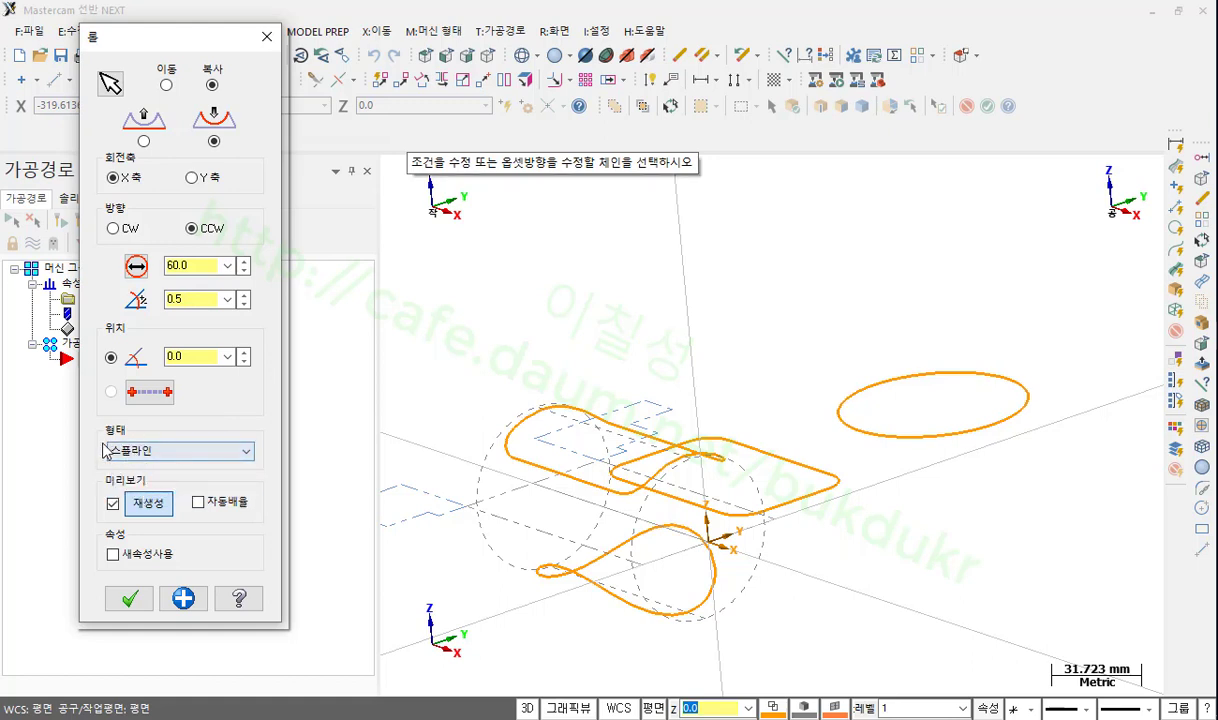
pyautogui.click(128, 598)
# - Check the entities of the newly unrolled rounded rectangle and circle by selecting both outlines
pyautogui.scroll(2, 913, 573)
pyautogui.scroll(-1, 933, 565)
pyautogui.moveTo(933, 565); pyautogui.dragTo(975, 543, button='middle')
pyautogui.click(796, 431)
pyautogui.click(964, 412)
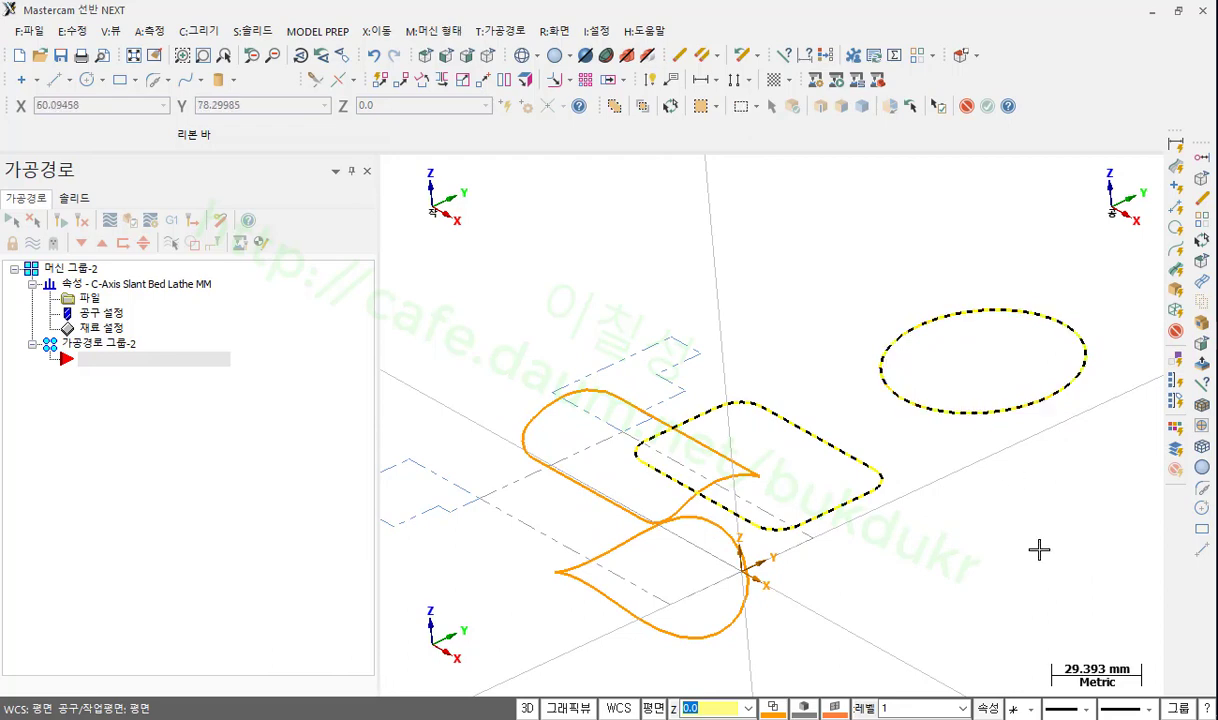
pyautogui.scroll(-1, 993, 567)
pyautogui.moveTo(995, 557); pyautogui.dragTo(1014, 579, button='middle')
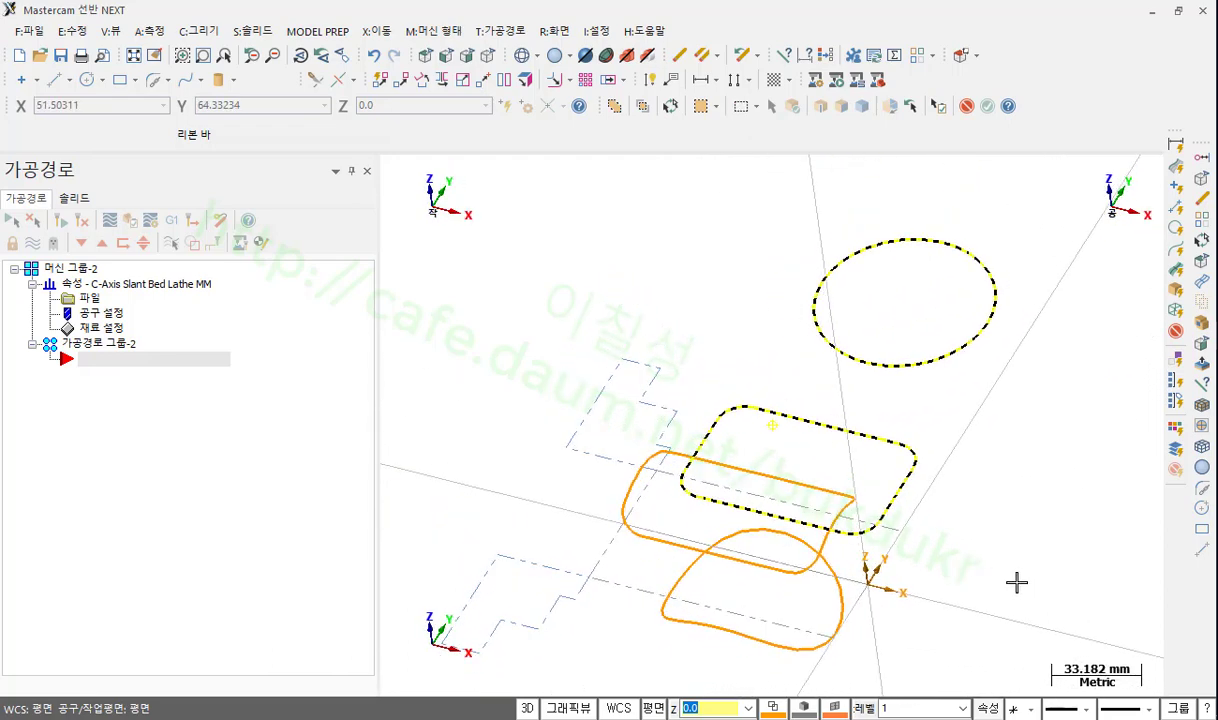
# - Clear the selection and start a 2D contour milling toolpath on the unrolled rounded rectangle and circle chains
pyautogui.press('Escape')
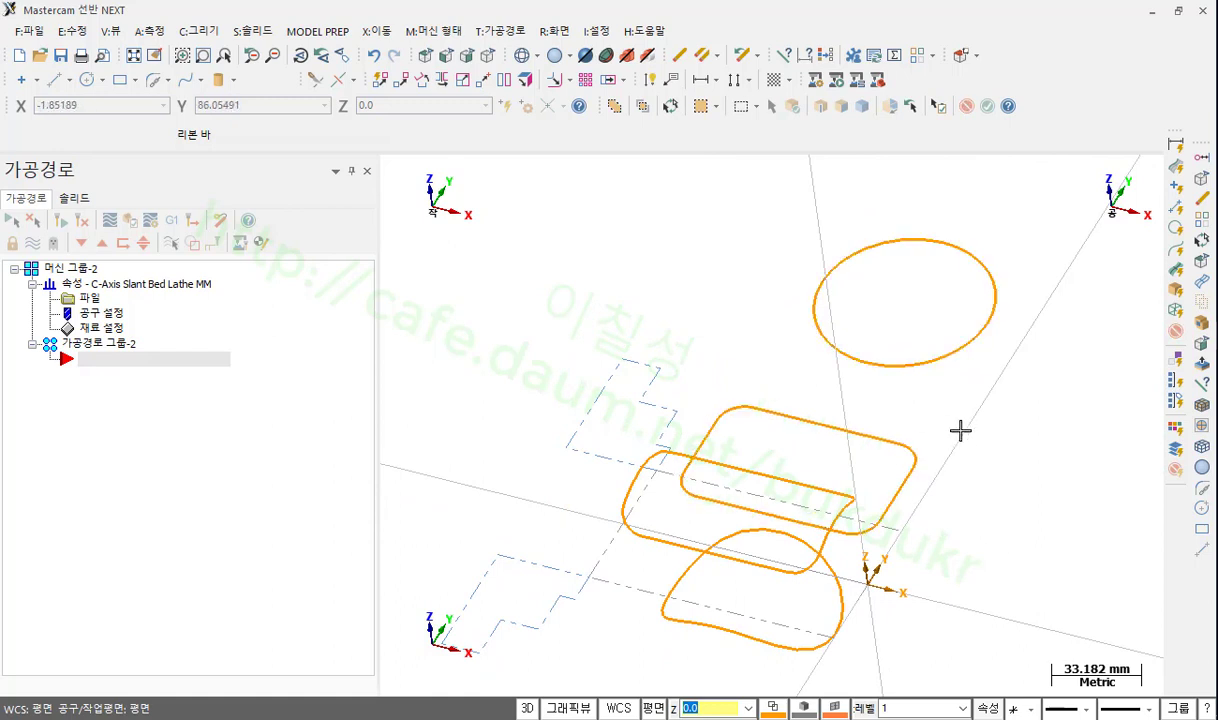
pyautogui.scroll(-2, 470, 226)
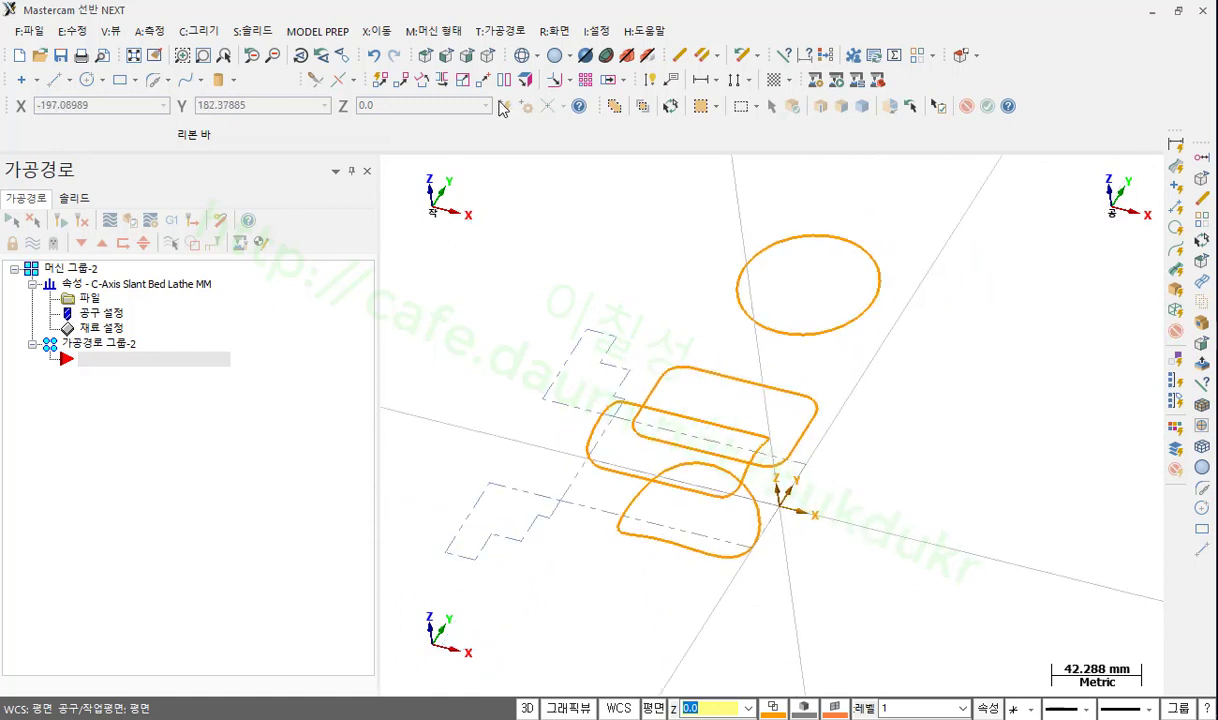
pyautogui.click(510, 31)
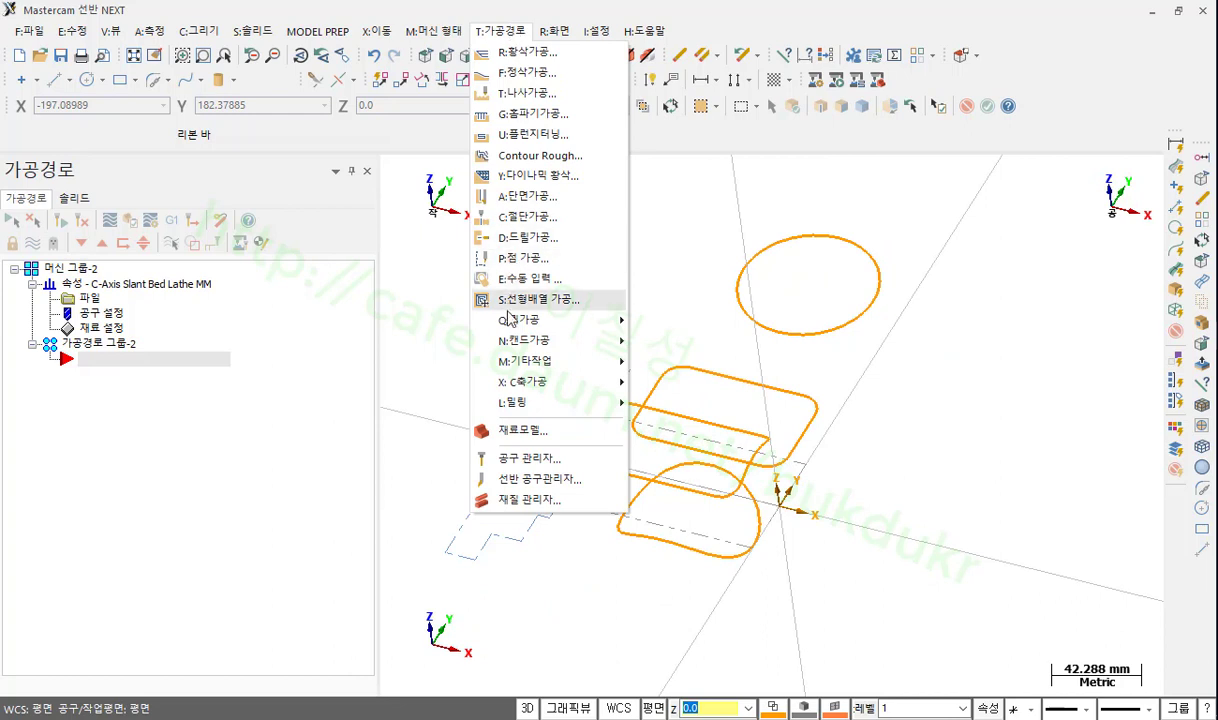
pyautogui.moveTo(527, 405)
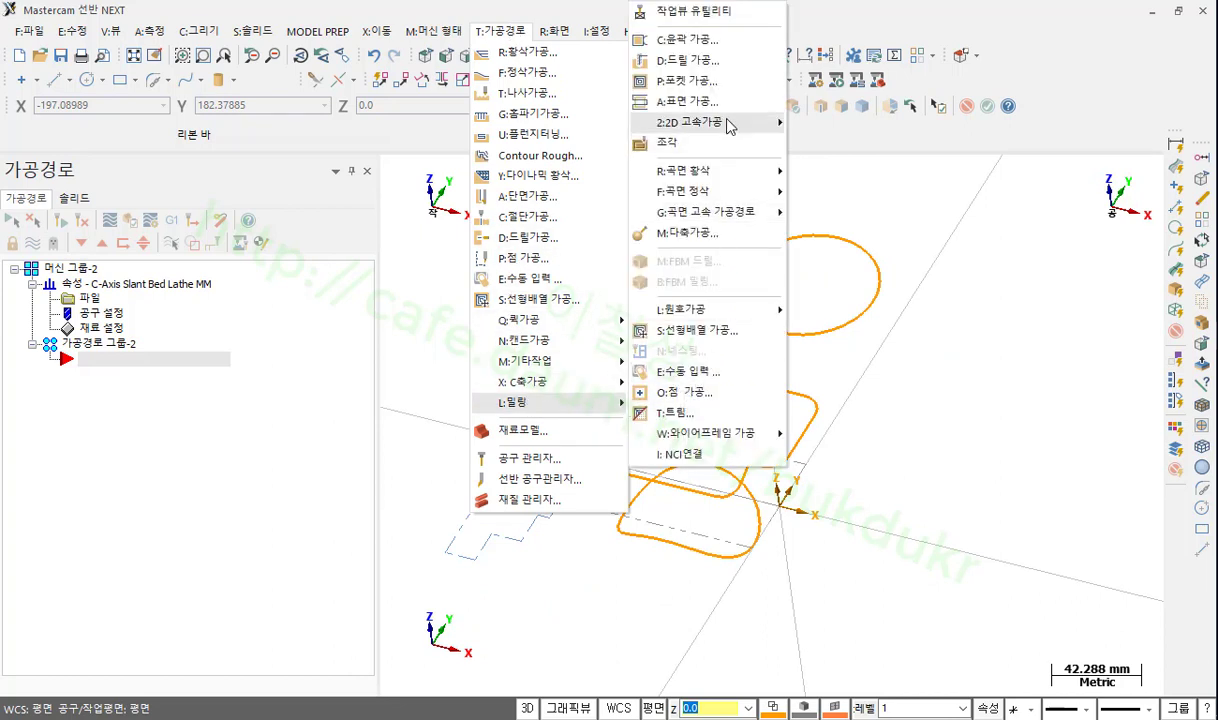
pyautogui.click(705, 40)
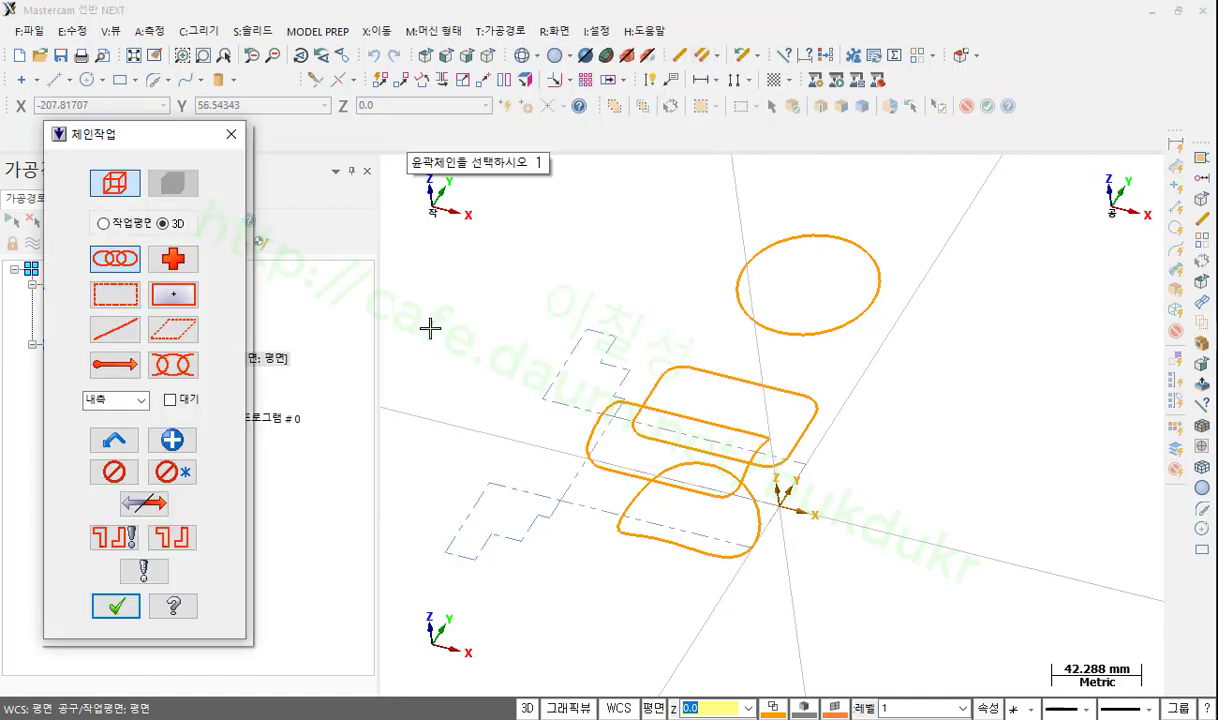
pyautogui.click(726, 372)
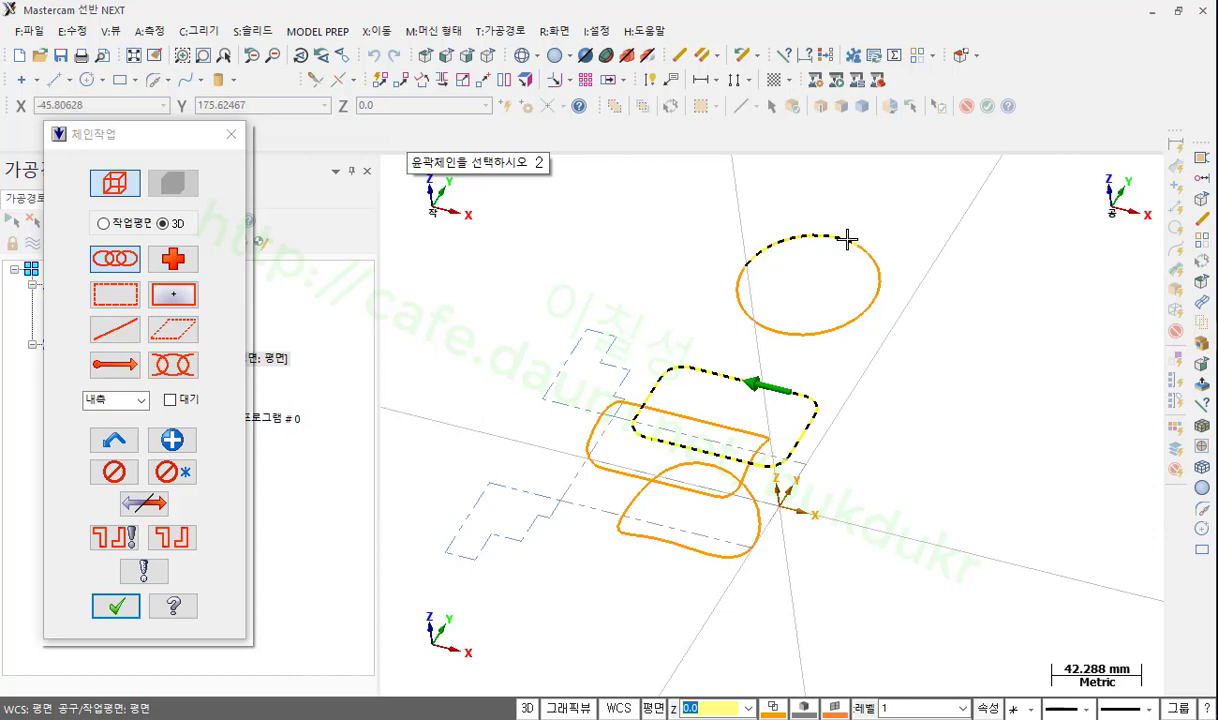
pyautogui.click(810, 236)
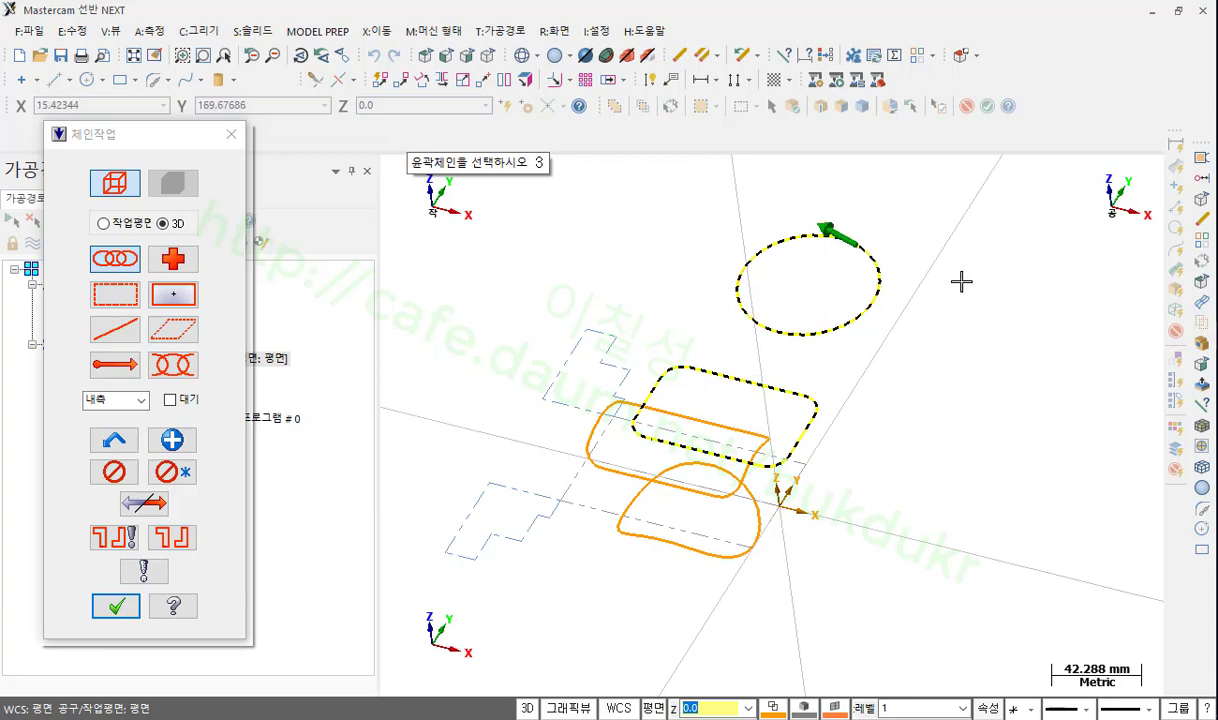
pyautogui.click(116, 605)
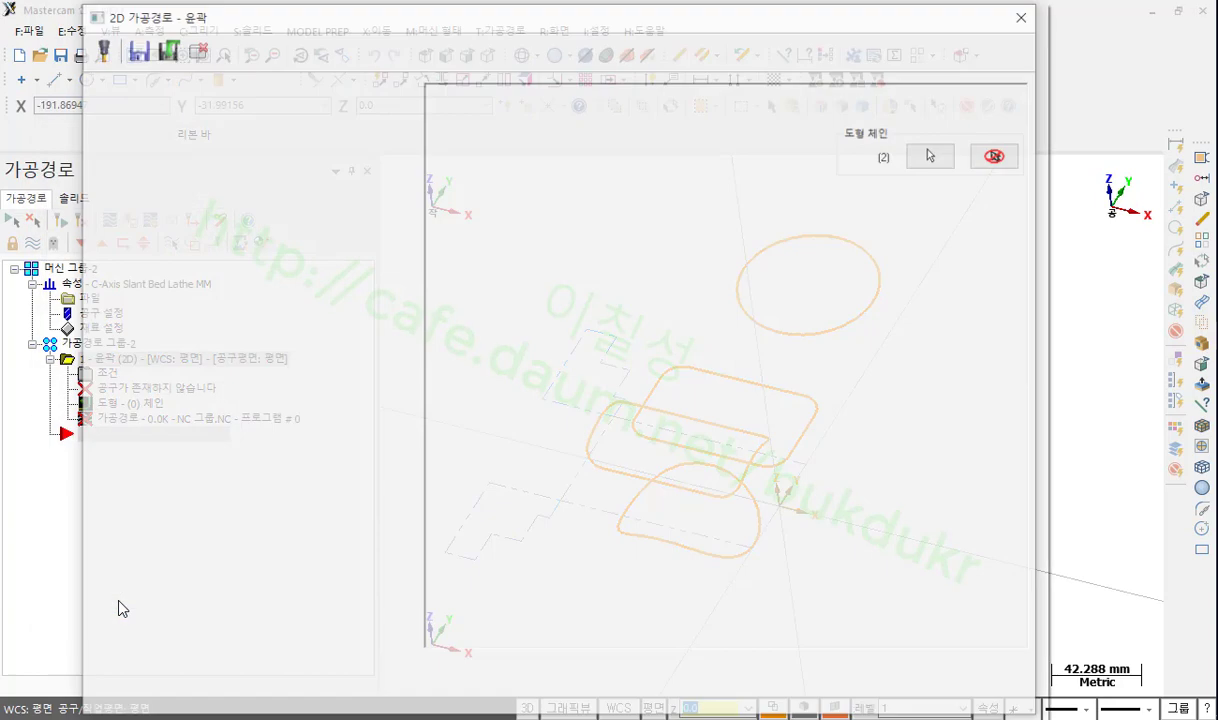
# - Filter the tool library to flat end mills and assign the 4 mm flat endmill to the contour toolpath
pyautogui.click(136, 104)
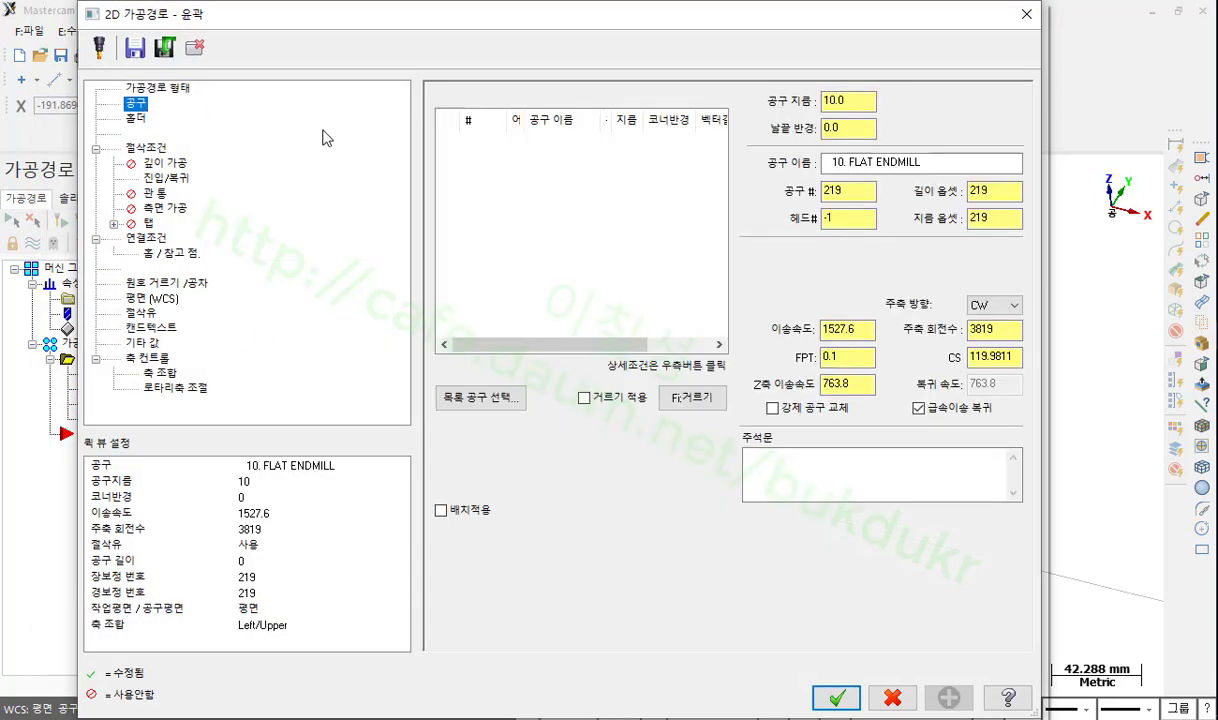
pyautogui.click(471, 400)
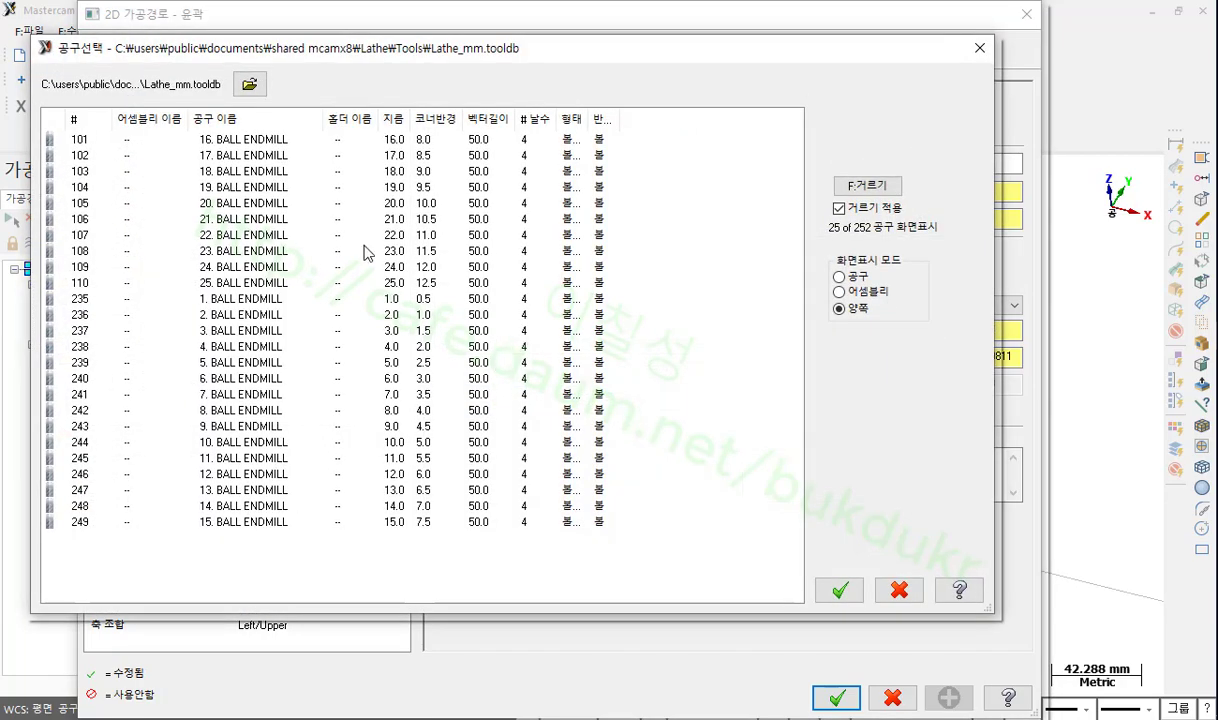
pyautogui.click(863, 189)
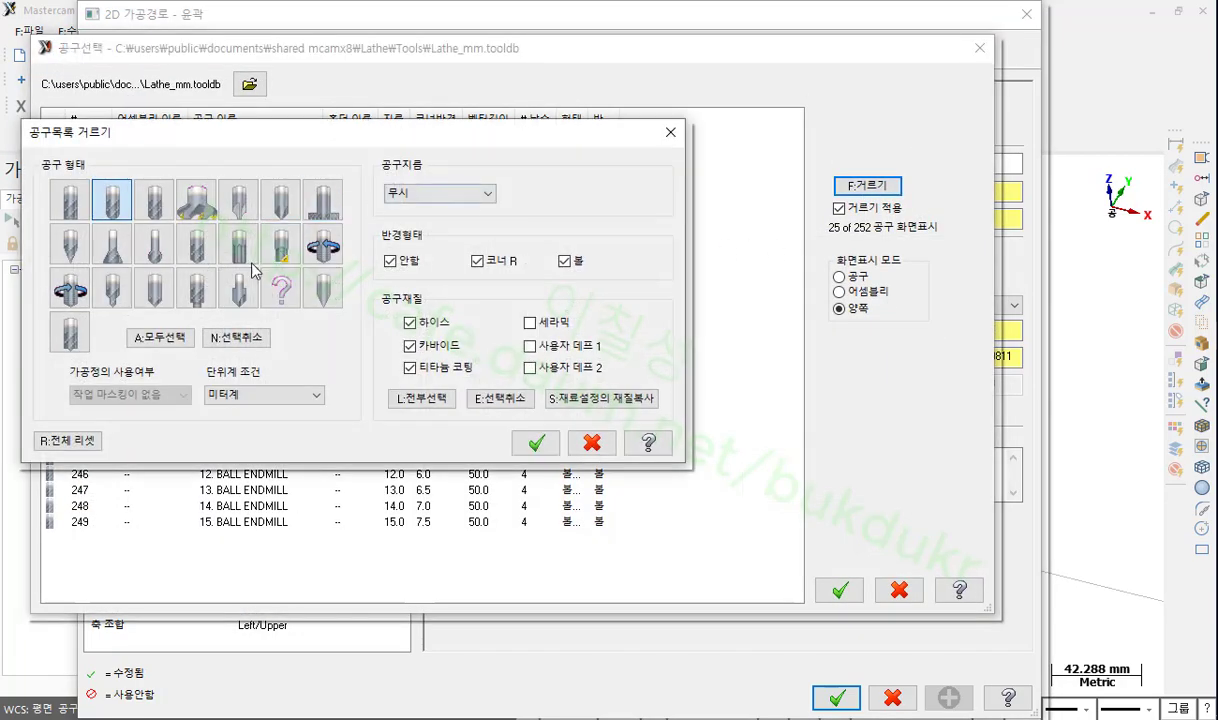
pyautogui.click(72, 200)
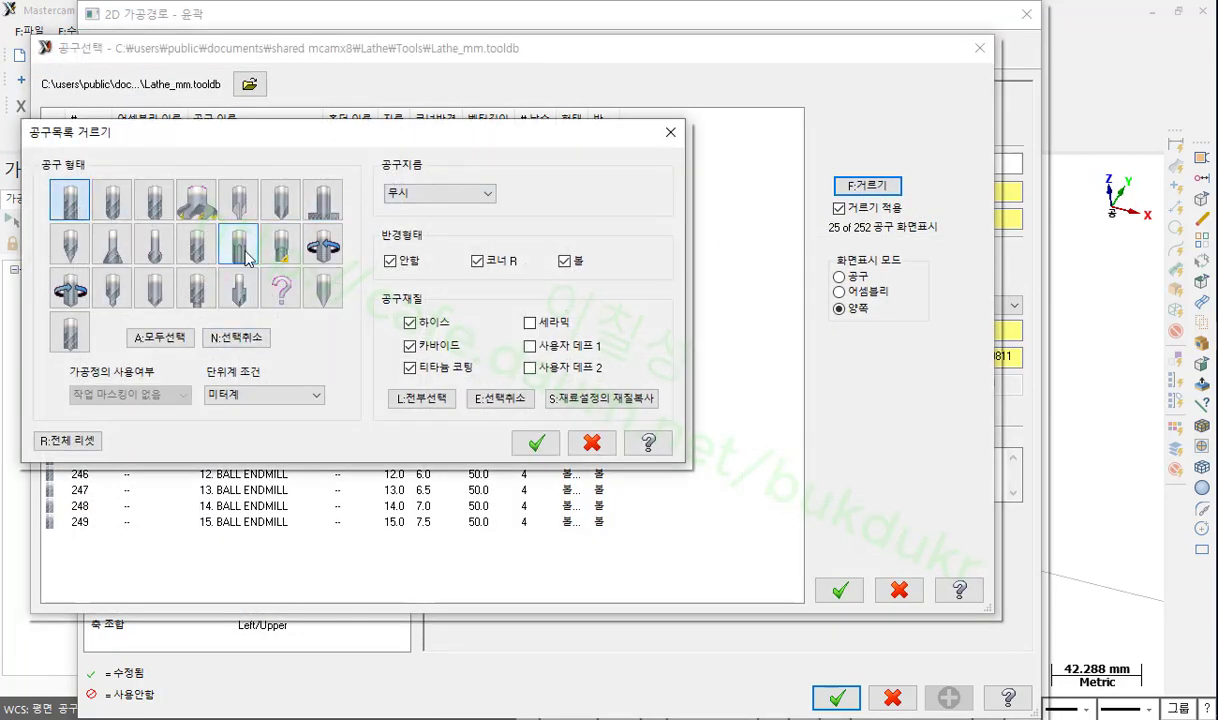
pyautogui.click(533, 444)
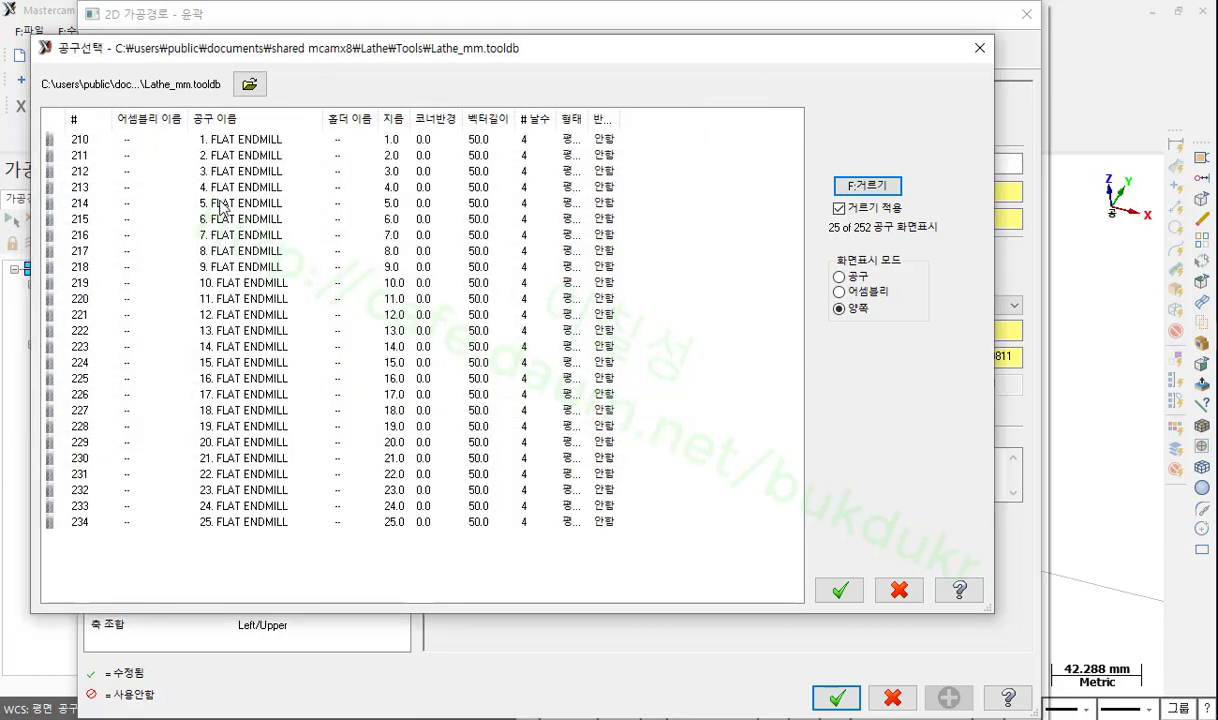
pyautogui.doubleClick(222, 187)
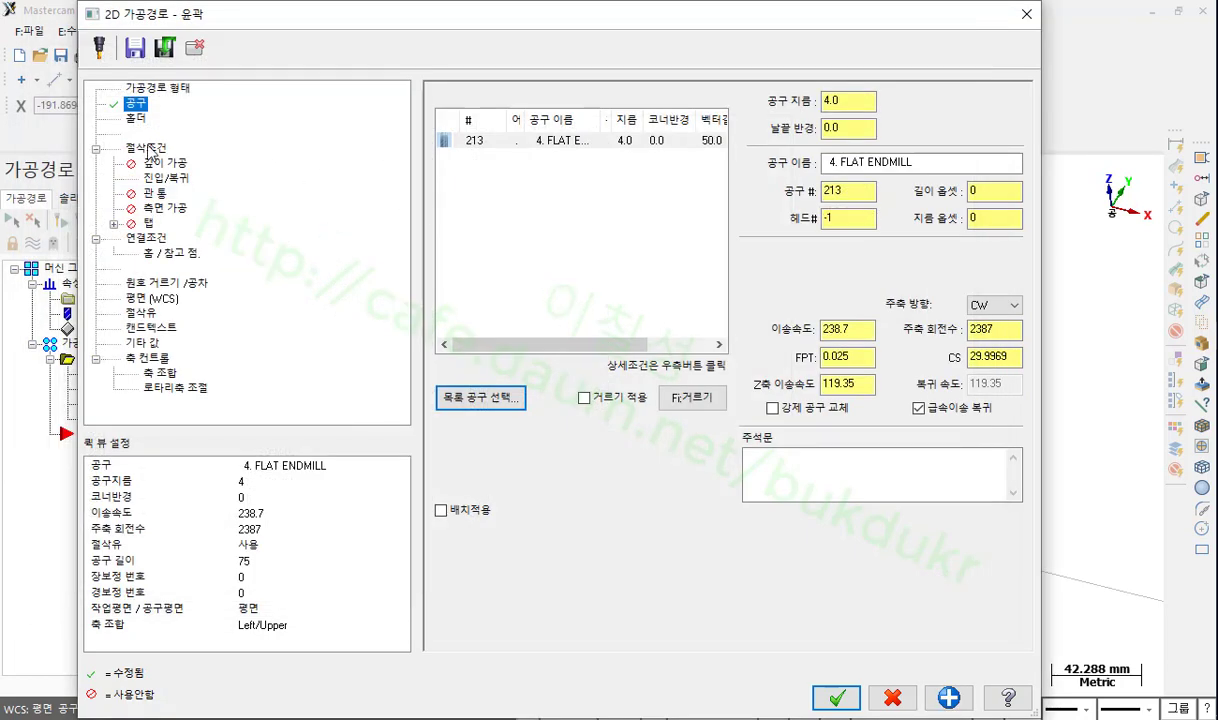
# - Check the contour's cut parameters and copy the lead-in settings to the lead-out
pyautogui.click(147, 148)
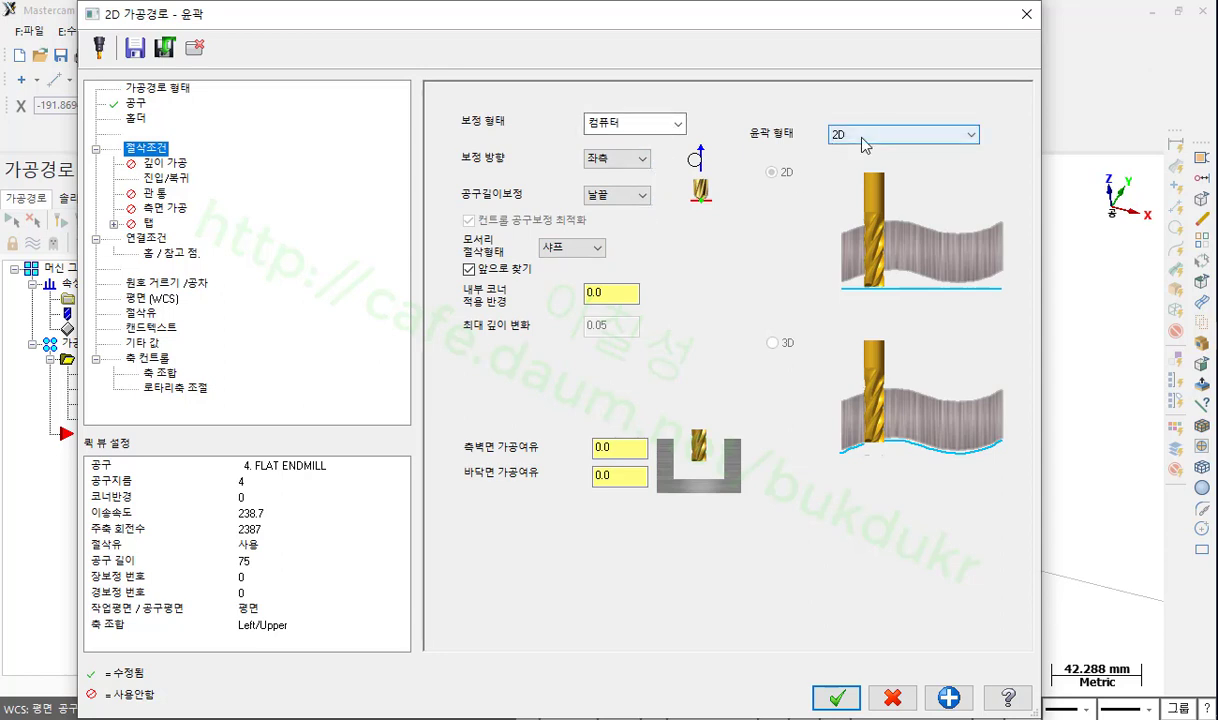
pyautogui.click(165, 178)
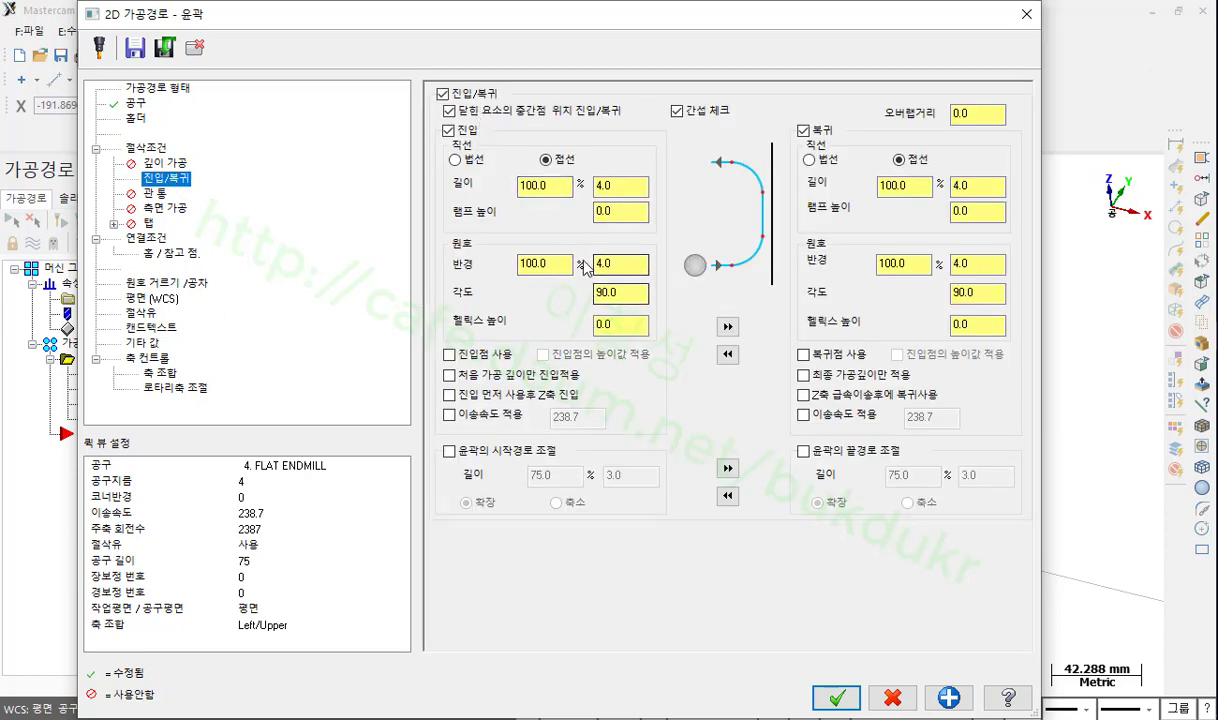
pyautogui.click(728, 326)
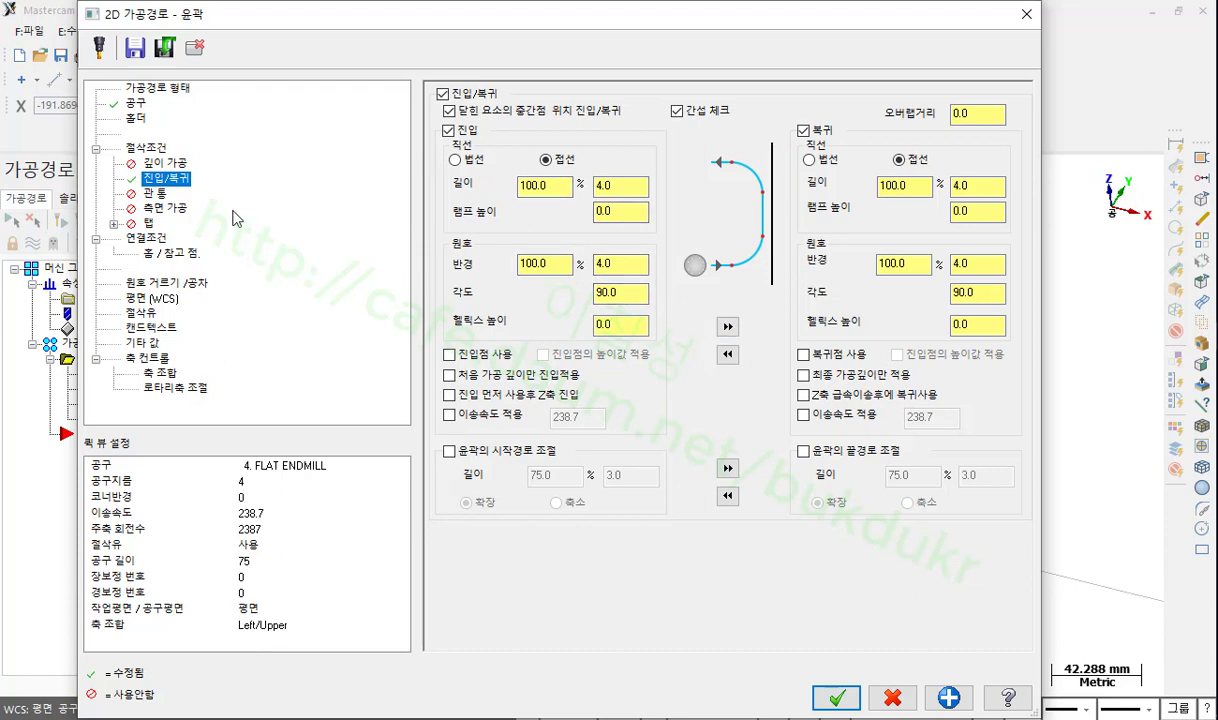
# - Set the cutting depth to -2 incremental, enable the 50 mm clearance height and generate the contour toolpath
pyautogui.click(148, 238)
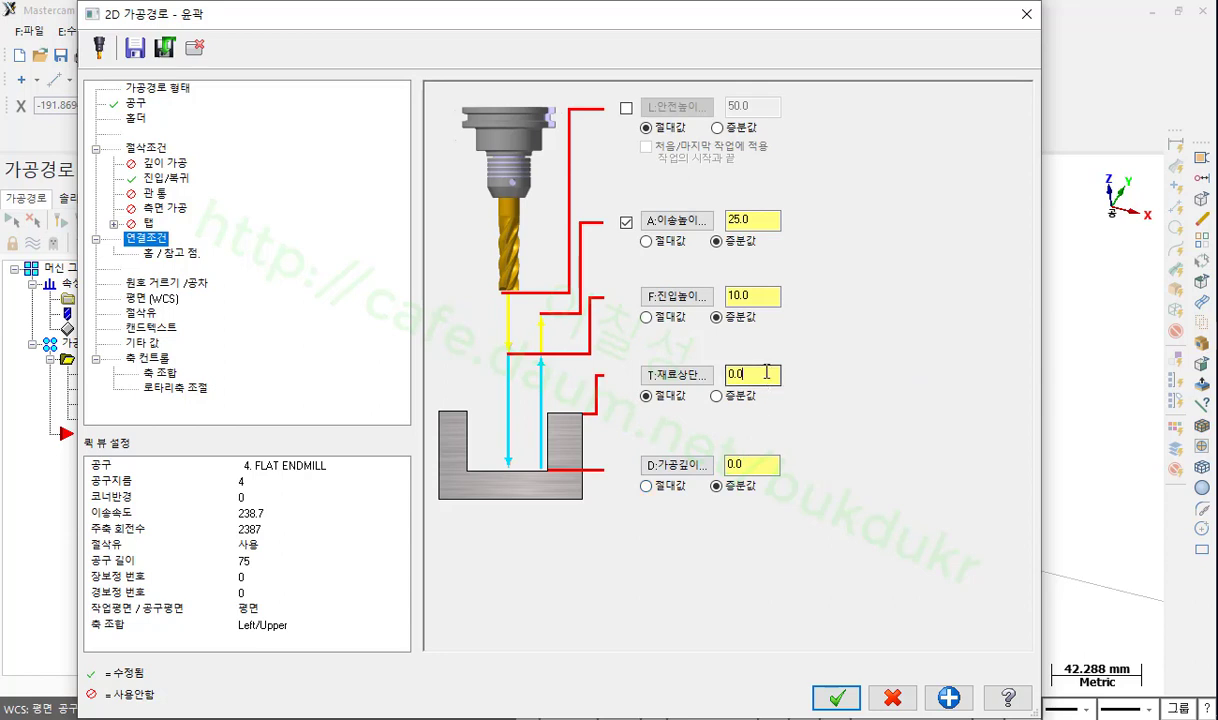
pyautogui.click(760, 466)
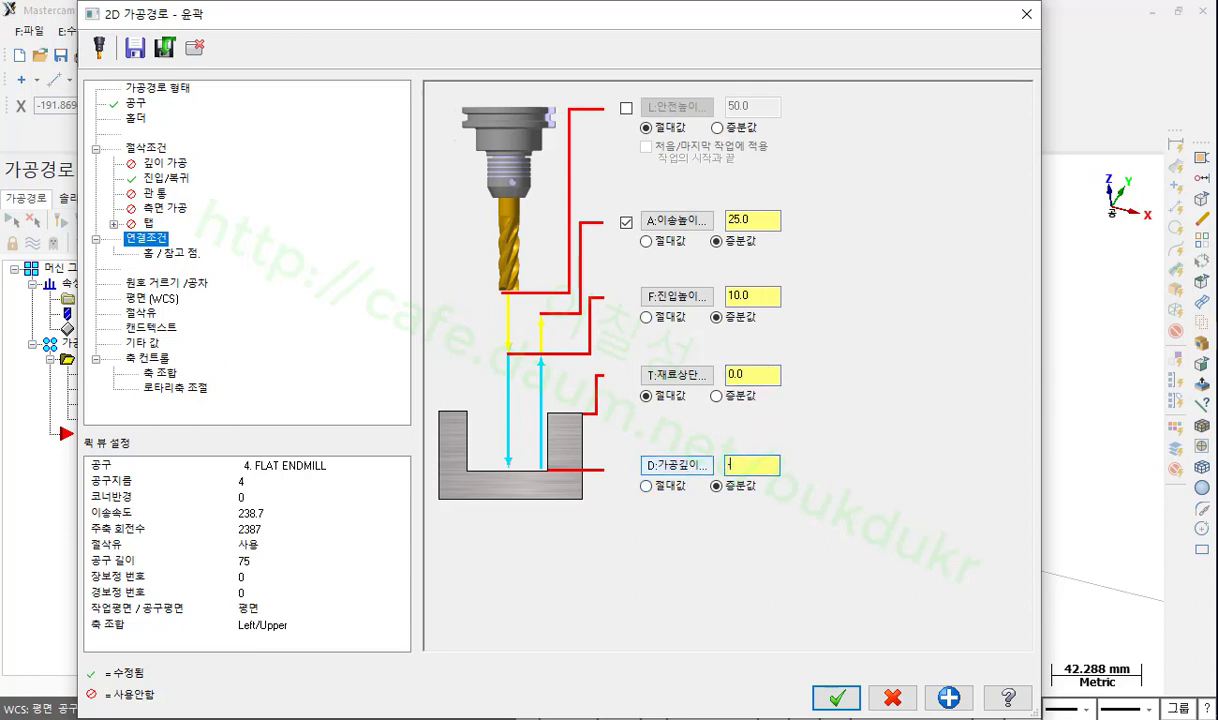
pyautogui.write('-2')
pyautogui.press('Return')
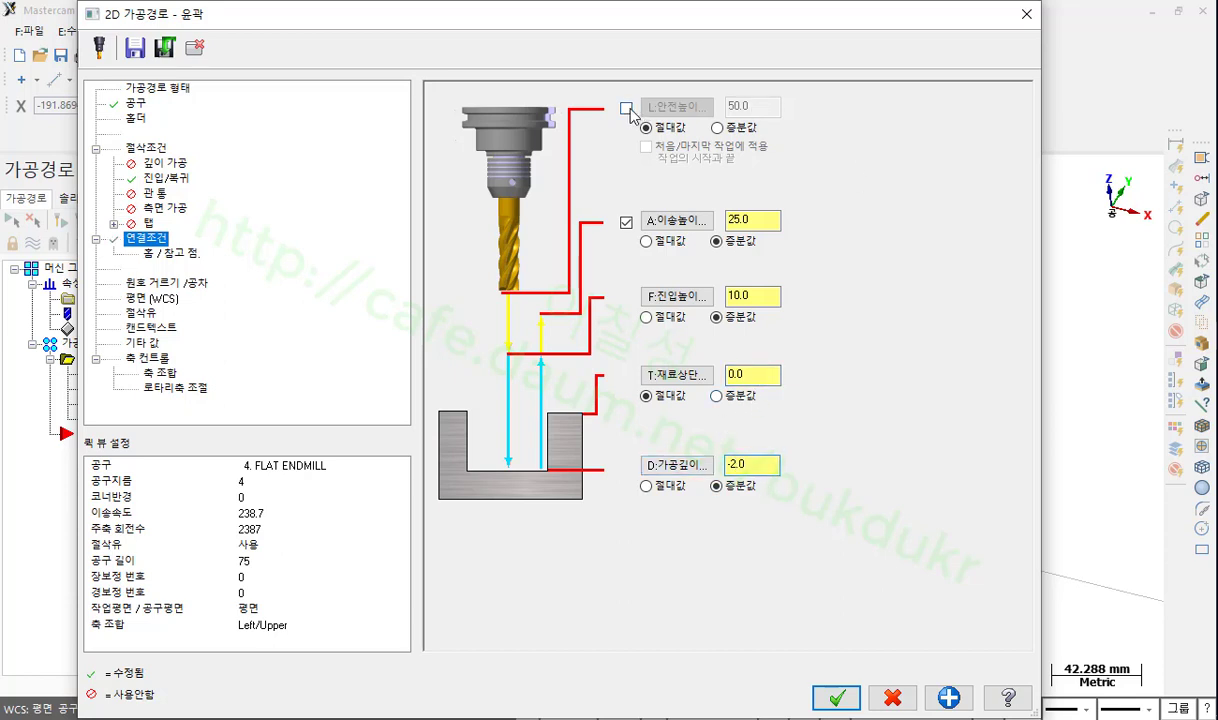
pyautogui.click(627, 108)
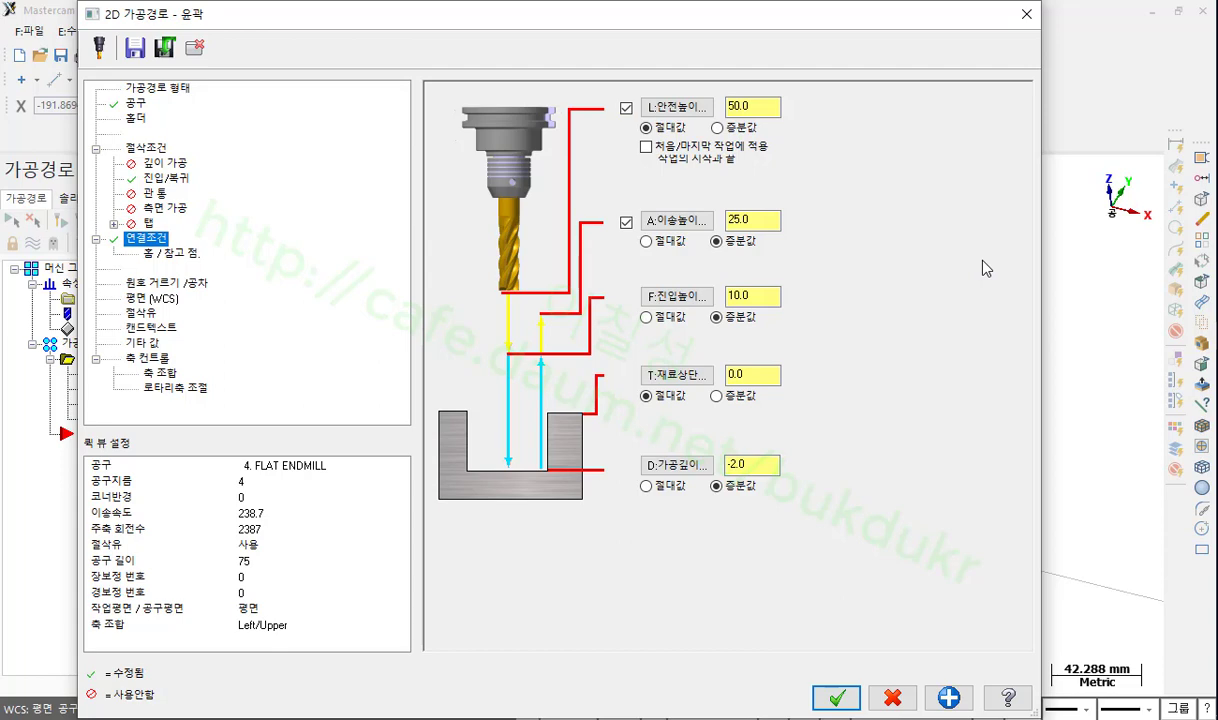
pyautogui.click(836, 698)
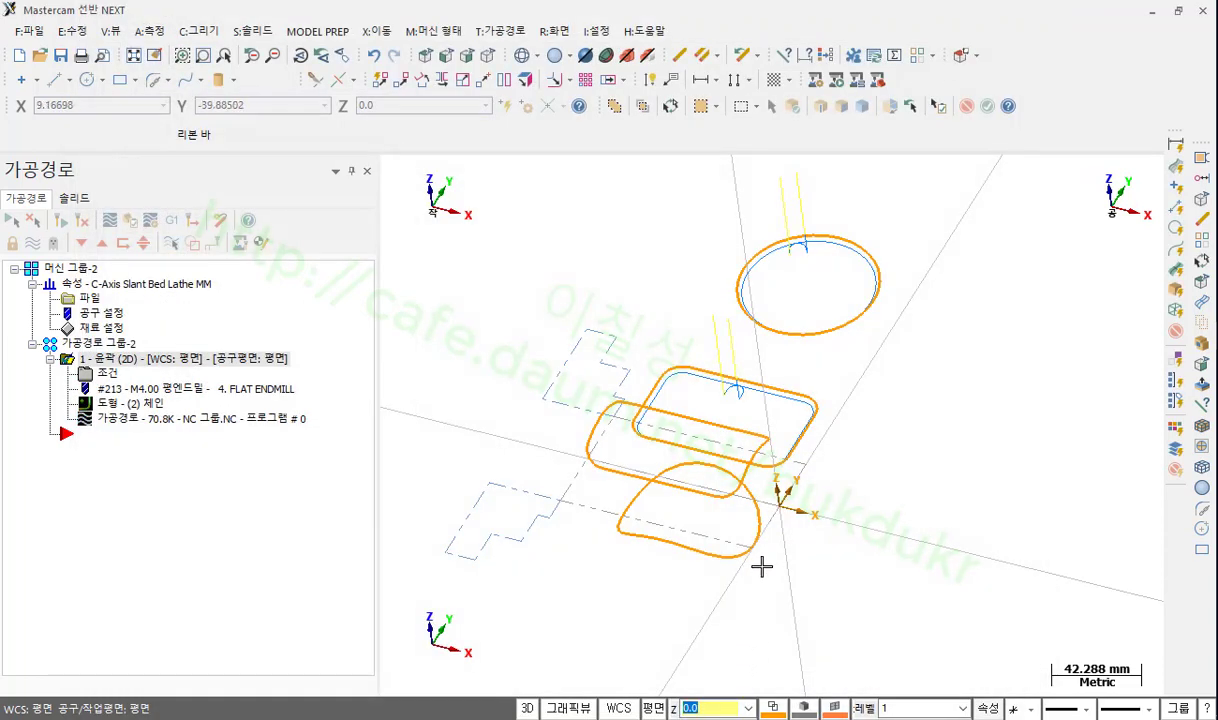
pyautogui.scroll(2, 821, 283)
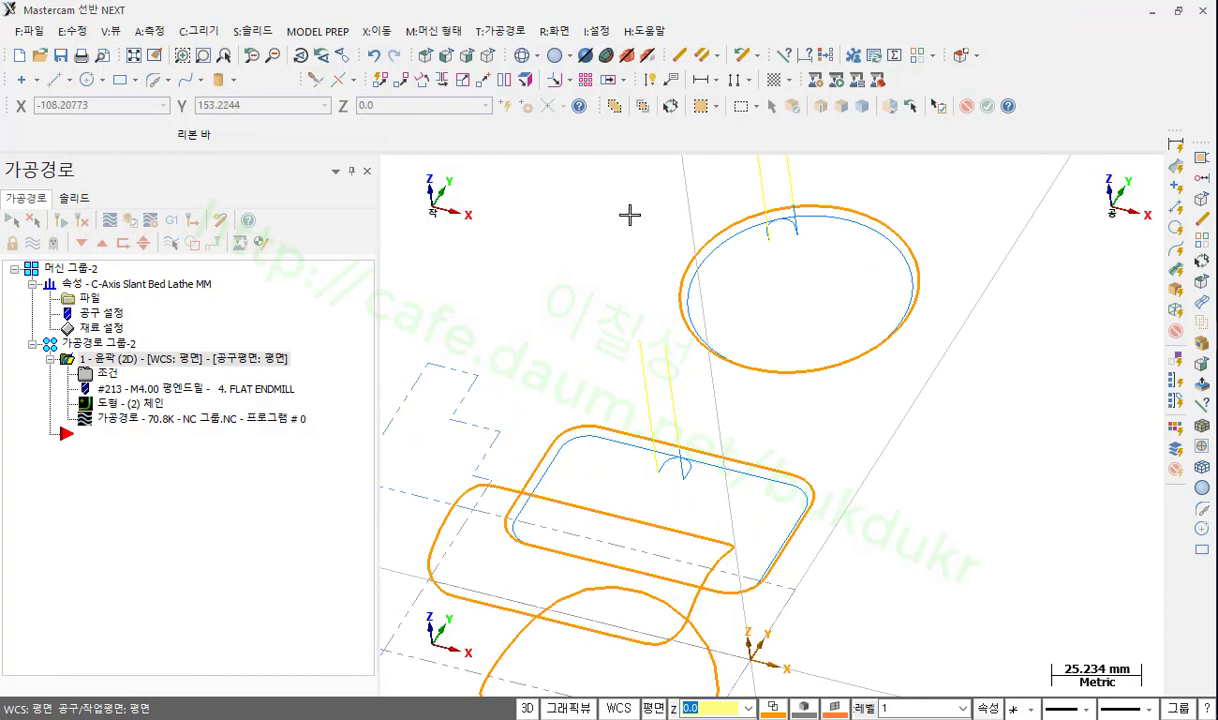
# - Set the contour's rotary axis control to counterclockwise axis substitution with a 60 mm rotary diameter and unroll disabled
pyautogui.click(108, 374)
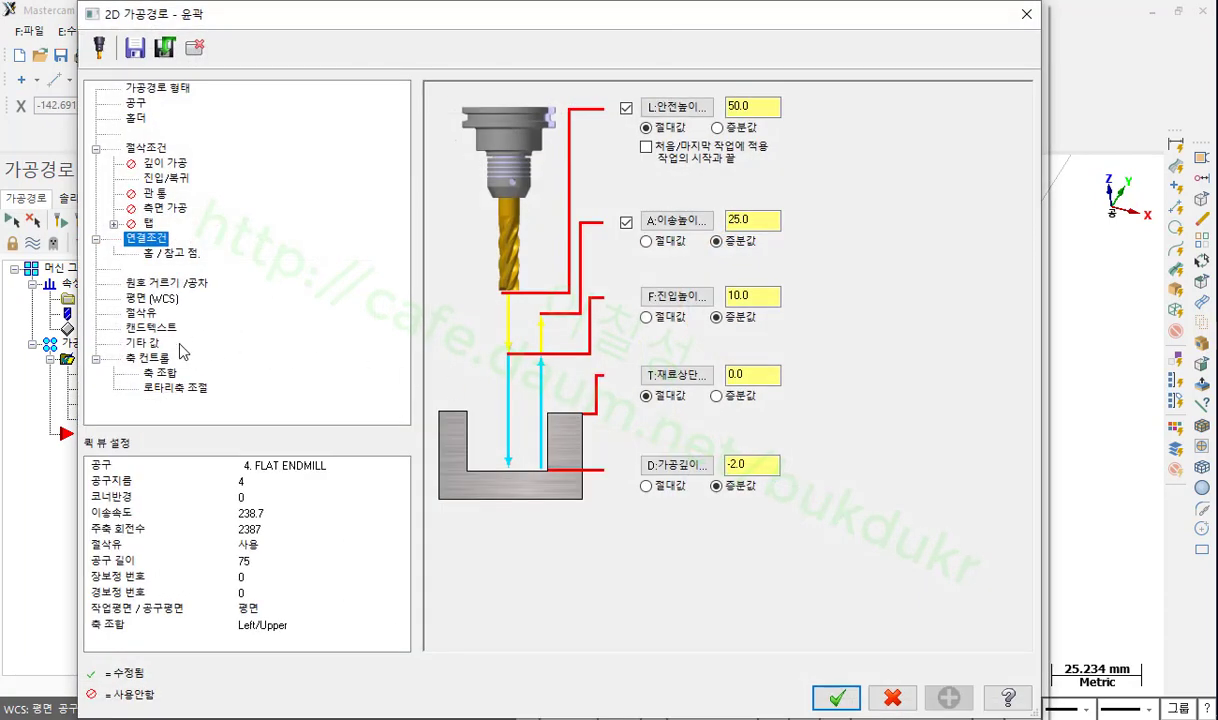
pyautogui.click(186, 389)
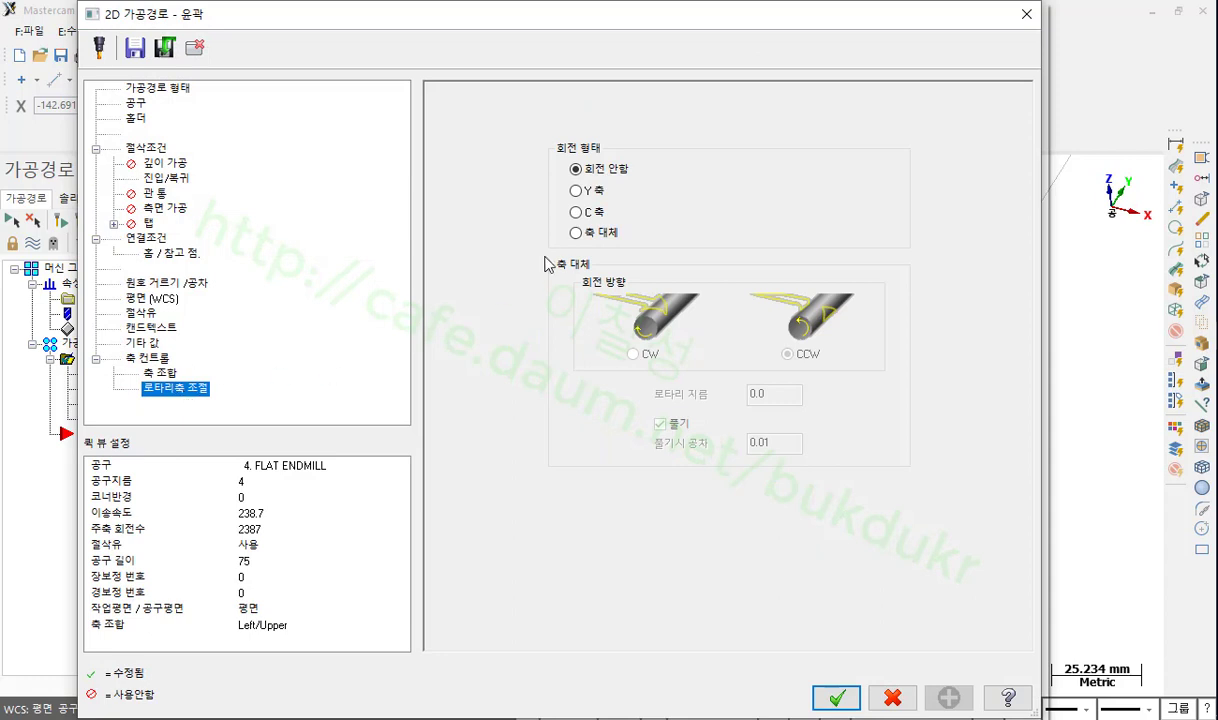
pyautogui.click(587, 238)
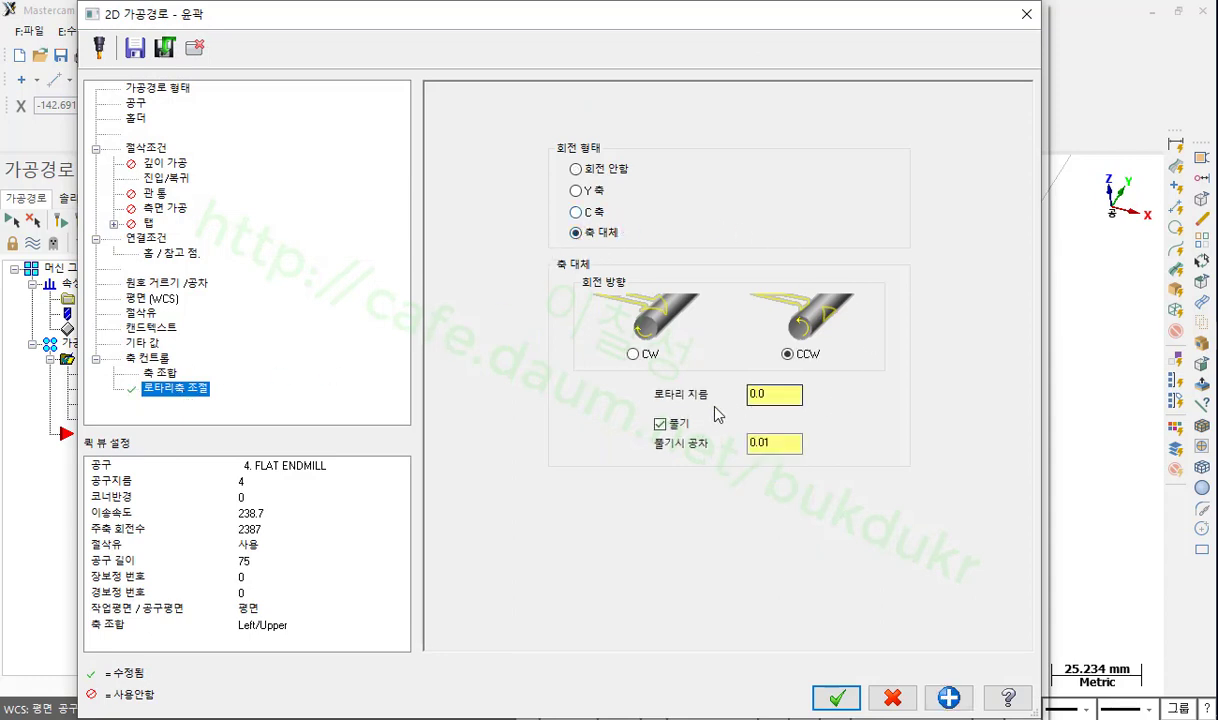
pyautogui.doubleClick(781, 394)
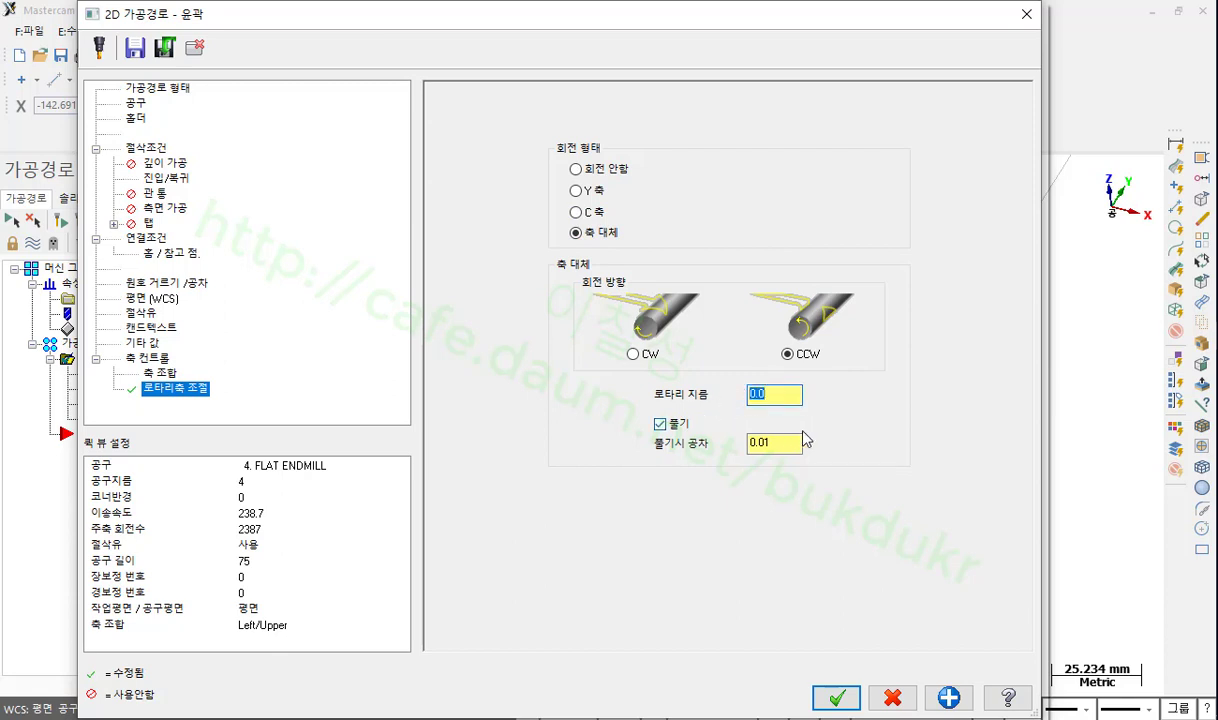
pyautogui.write('60')
pyautogui.click(660, 425)
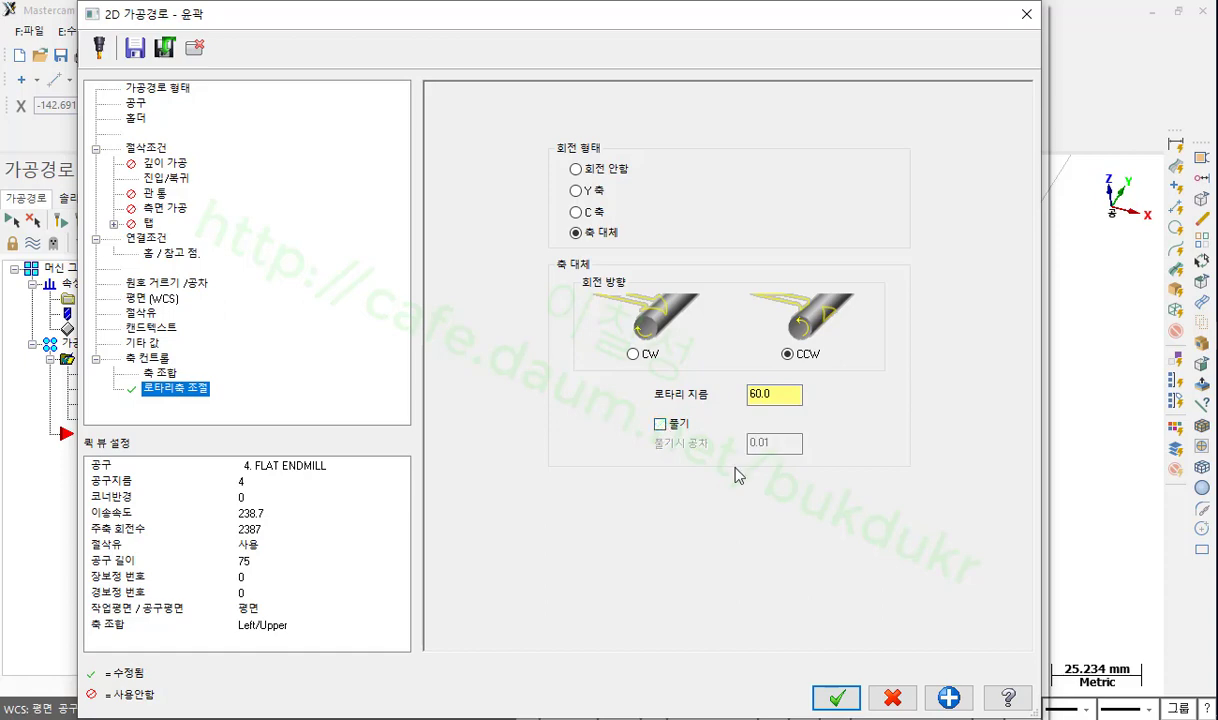
pyautogui.click(838, 698)
# - Regenerate the contour operation and inspect the toolpath wrapped around the cylindrical pocket outlines
pyautogui.scroll(-3, 688, 236)
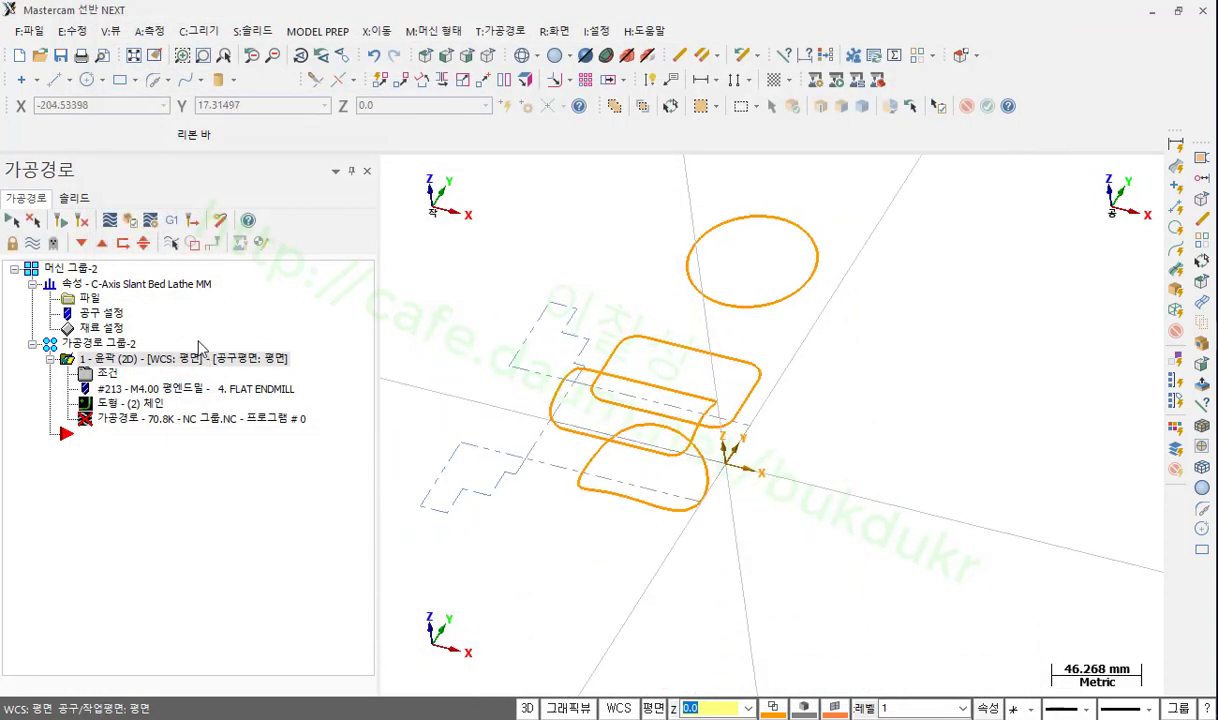
pyautogui.click(70, 222)
pyautogui.scroll(5, 566, 478)
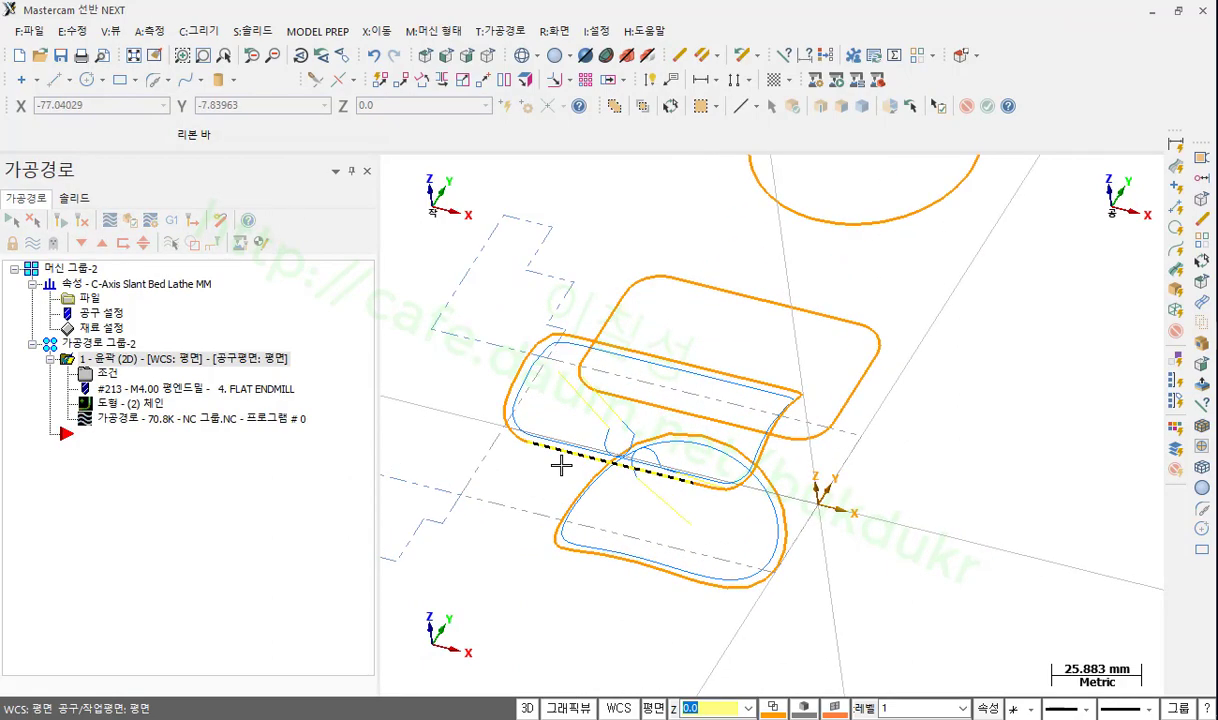
pyautogui.moveTo(672, 386); pyautogui.dragTo(608, 381, button='middle')
# - Backplot the contour toolpath through to its end and turn on rotary axis simulation in the backplot options
pyautogui.click(150, 420)
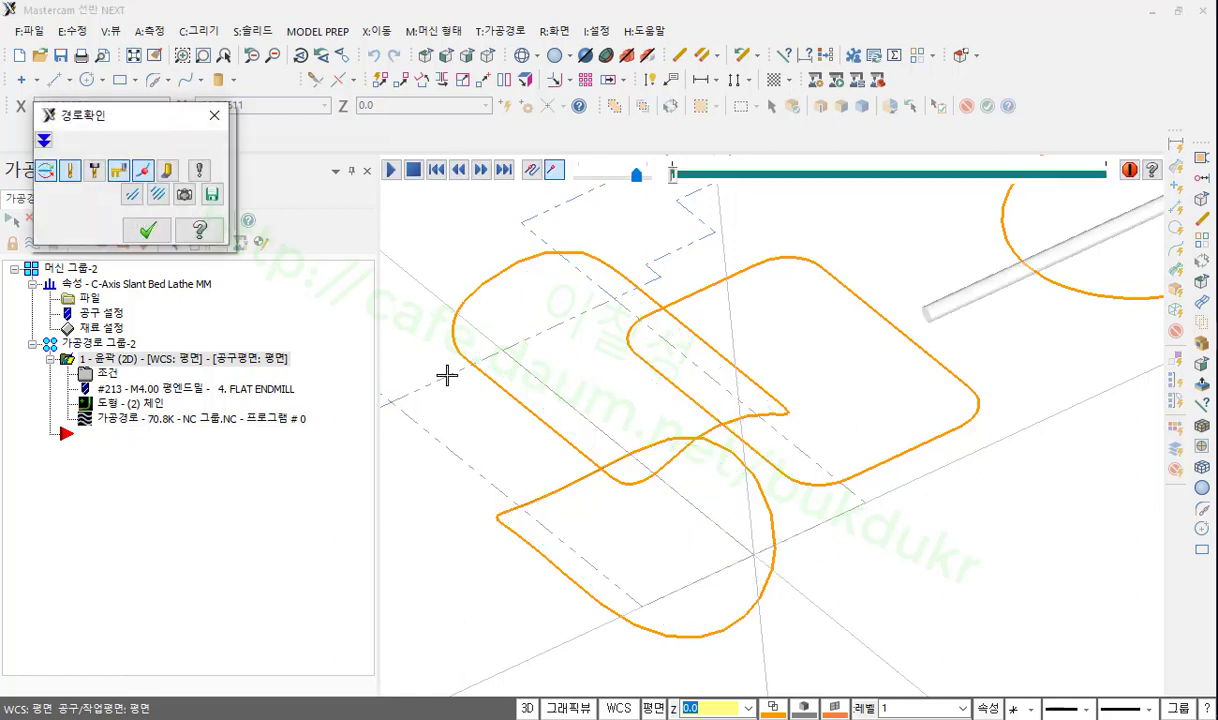
pyautogui.moveTo(673, 177); pyautogui.dragTo(1154, 182)
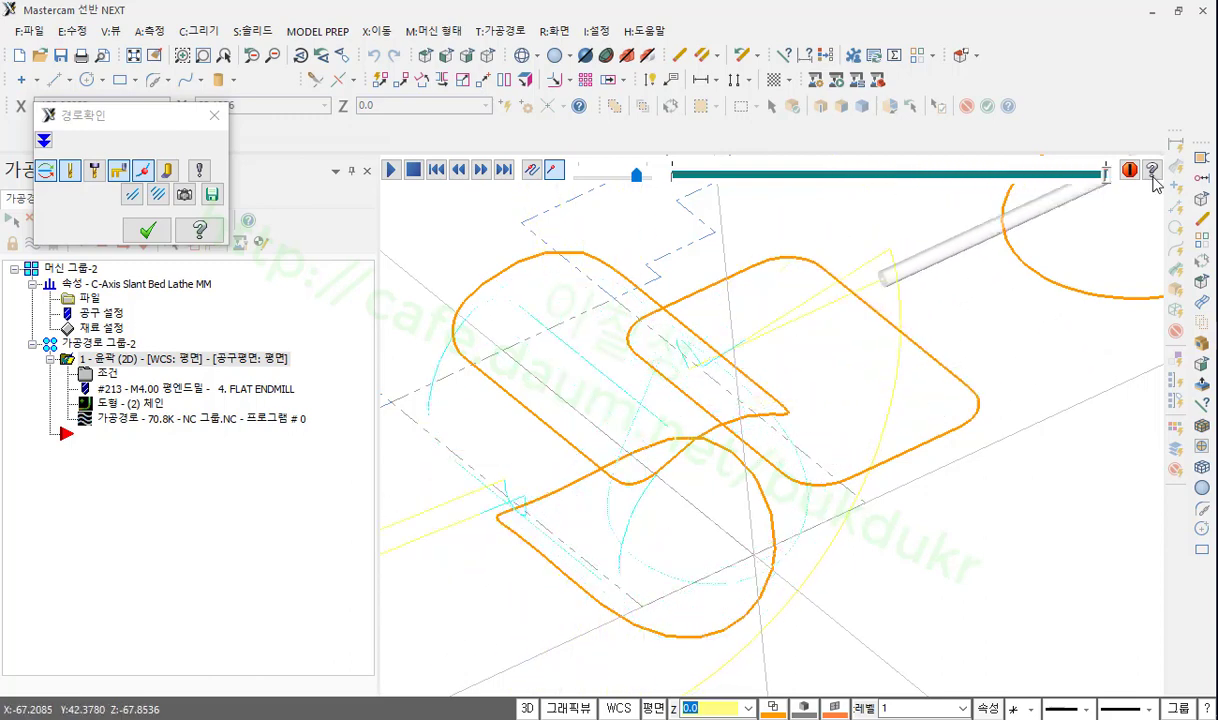
pyautogui.scroll(2, 658, 445)
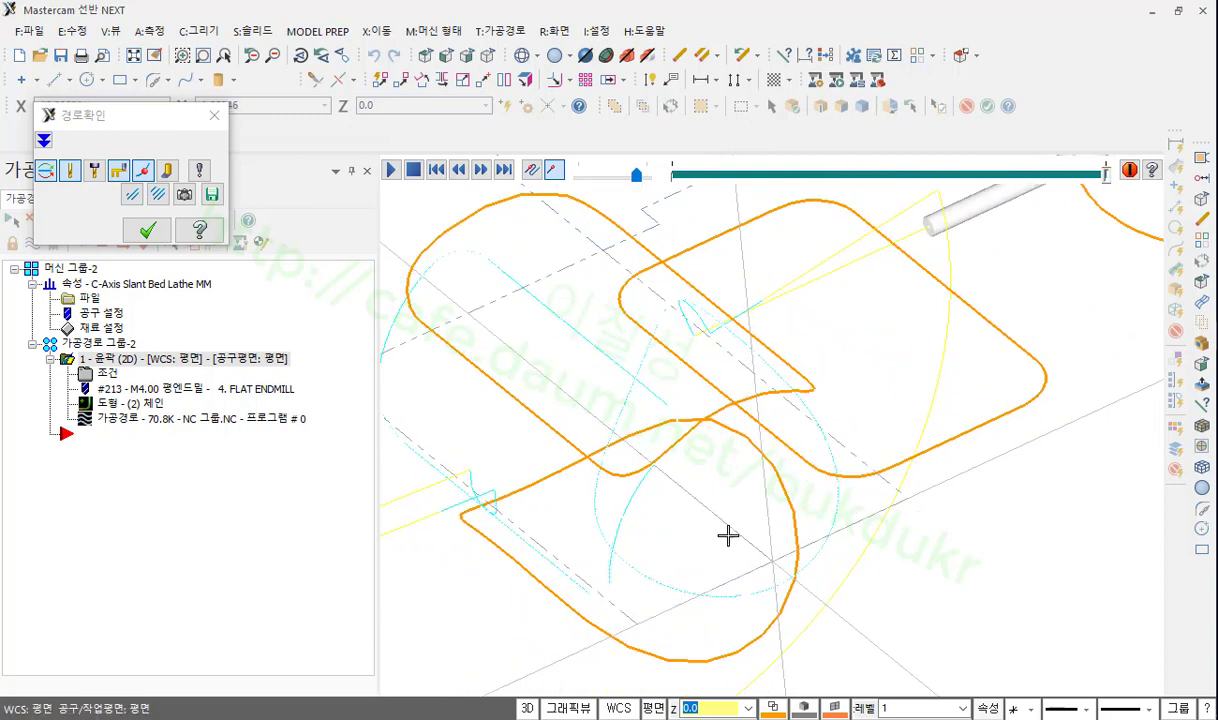
pyautogui.click(198, 169)
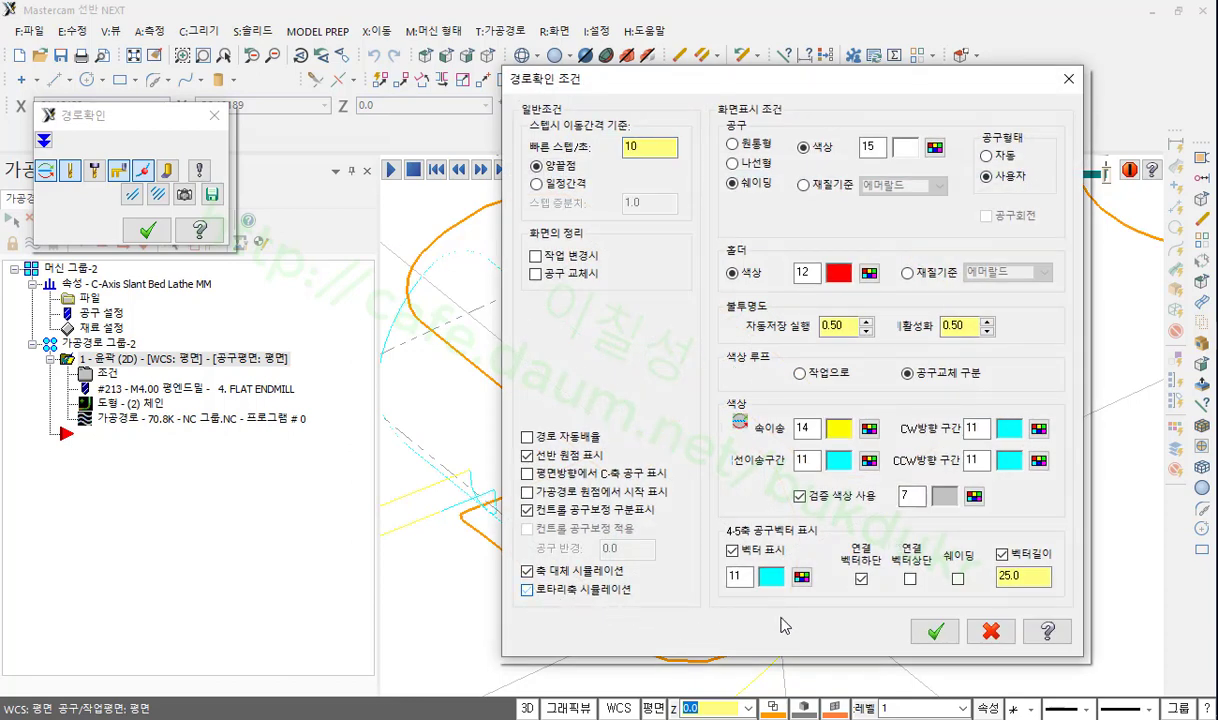
pyautogui.click(930, 632)
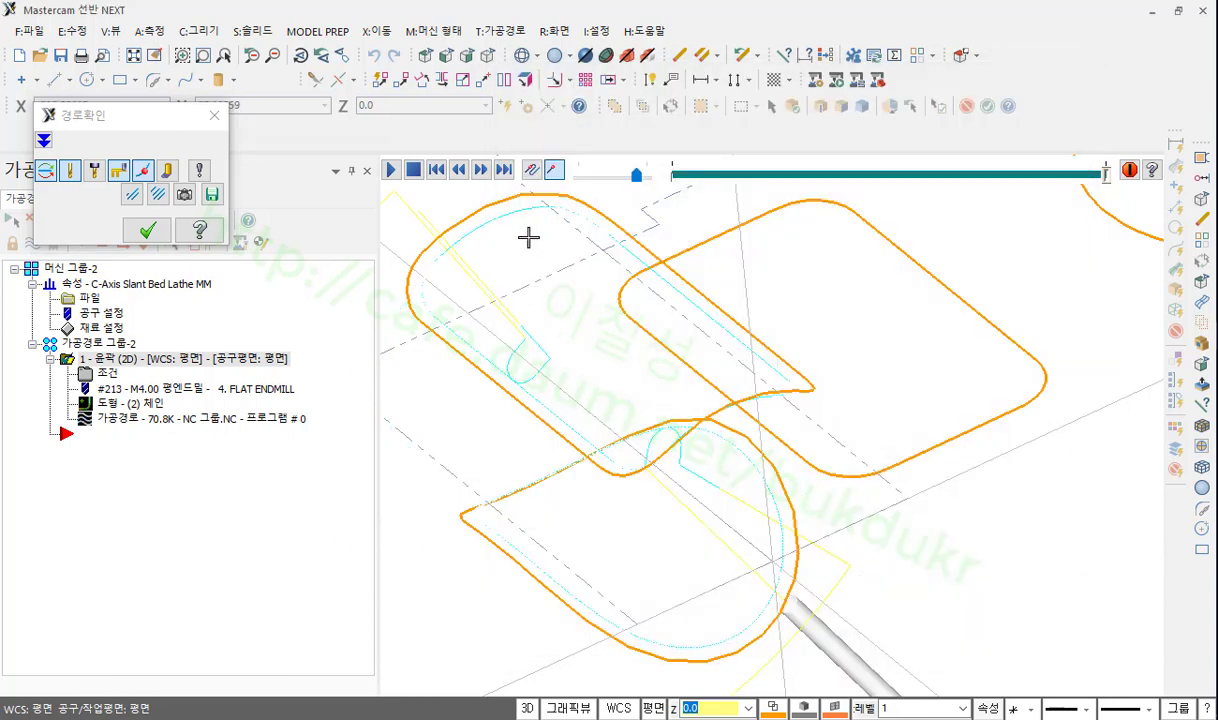
# - Scrub the backplot to examine the rotary tool motion from end-on and isometric views, and close the backplot
pyautogui.moveTo(573, 237); pyautogui.dragTo(709, 276, button='middle')
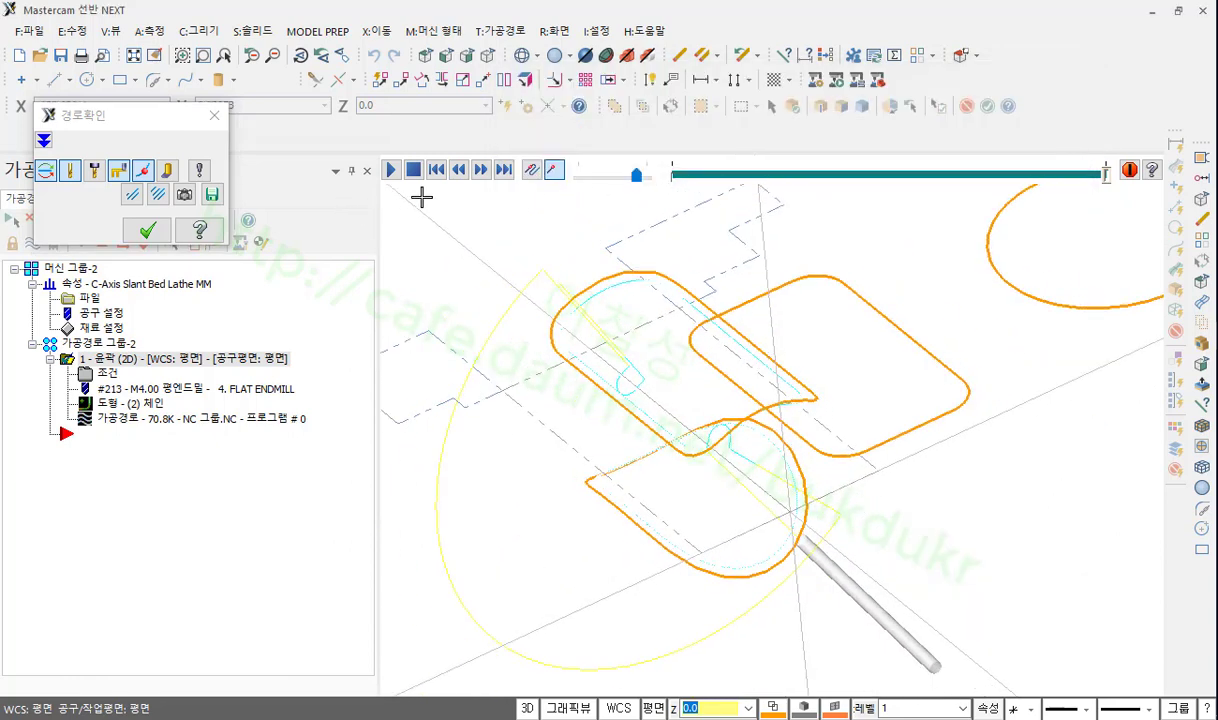
pyautogui.moveTo(1106, 172); pyautogui.dragTo(655, 182)
pyautogui.moveTo(950, 458); pyautogui.dragTo(1039, 487, button='middle')
pyautogui.moveTo(767, 457); pyautogui.dragTo(802, 545, button='middle')
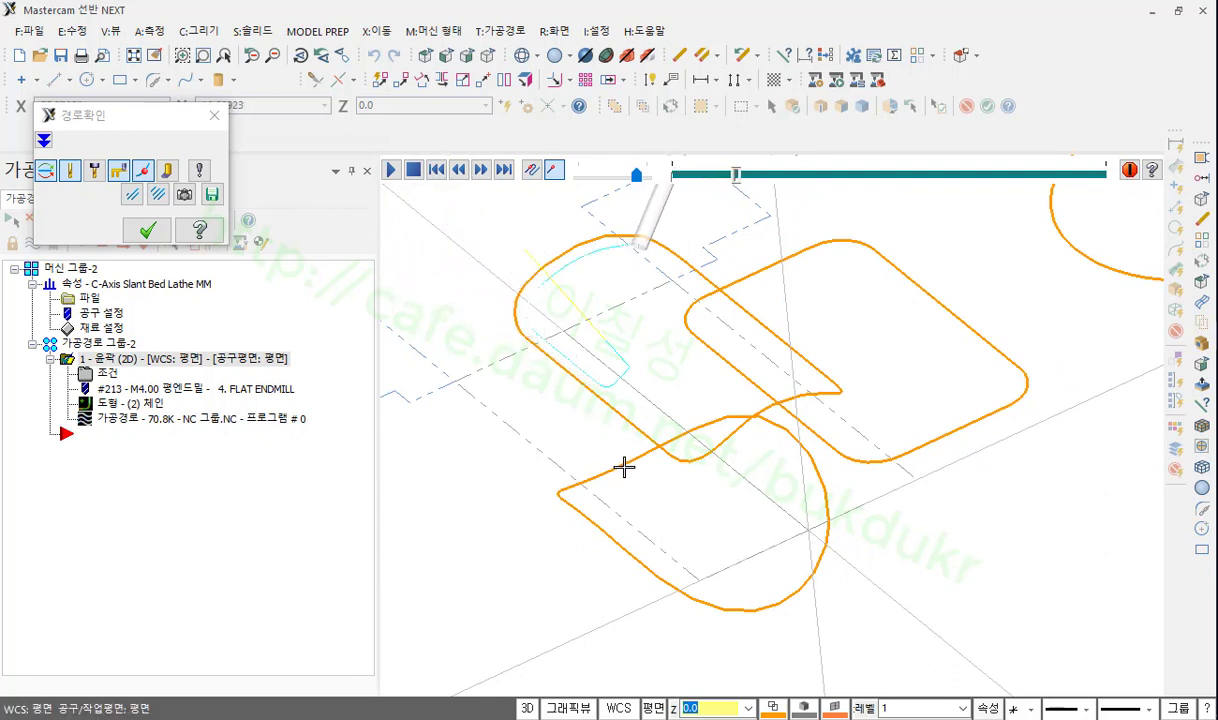
pyautogui.click(468, 58)
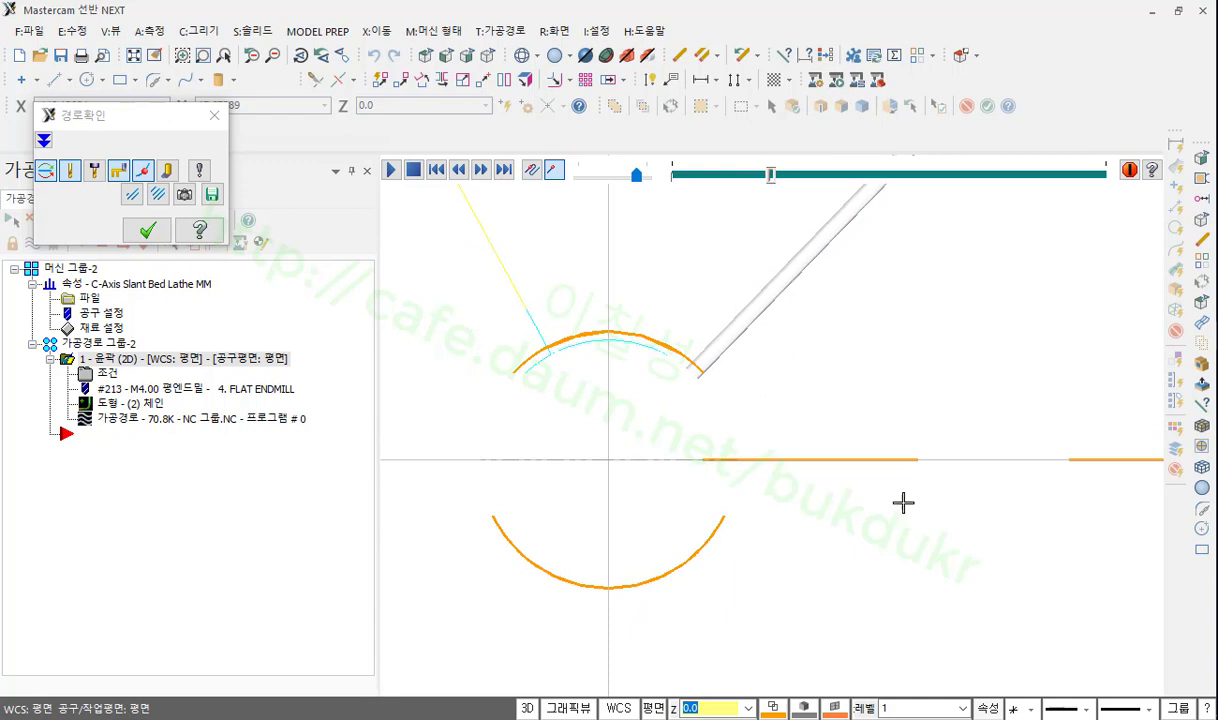
pyautogui.click(489, 57)
pyautogui.scroll(5, 810, 525)
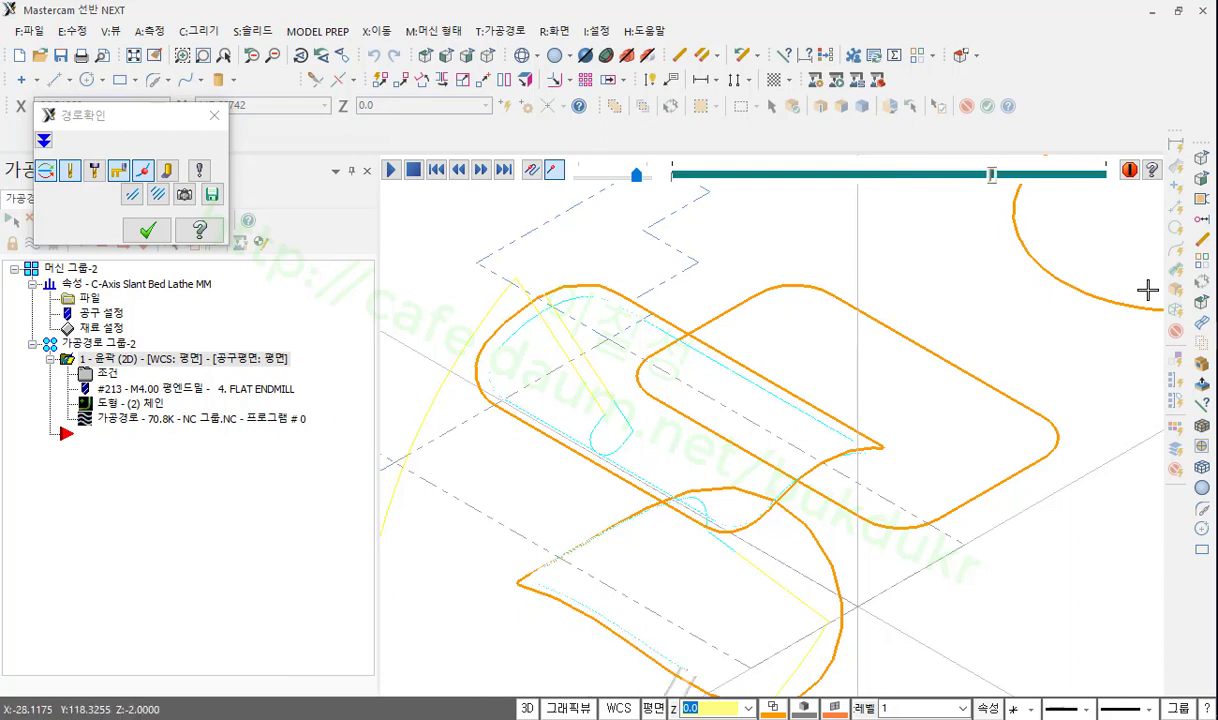
pyautogui.click(147, 231)
# - Hide the flat rounded outline and the flat circle lying beside the wrapped pocket outlines
pyautogui.scroll(-3, 805, 374)
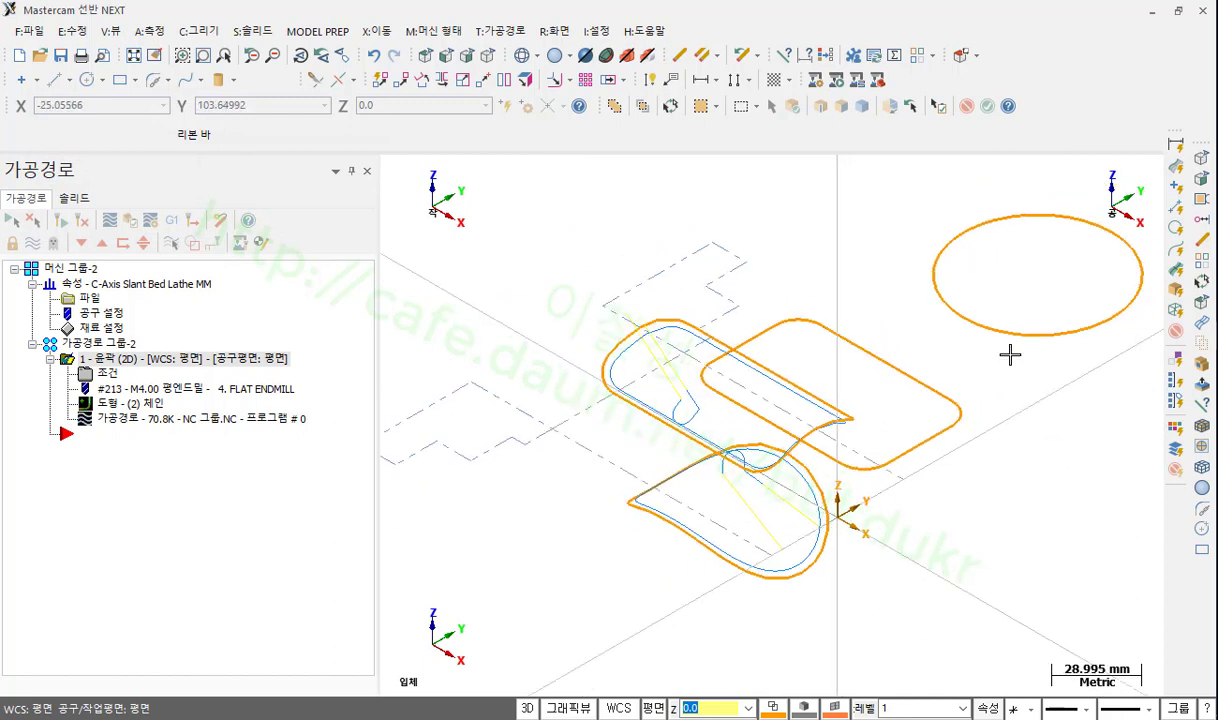
pyautogui.click(911, 368)
pyautogui.click(995, 327)
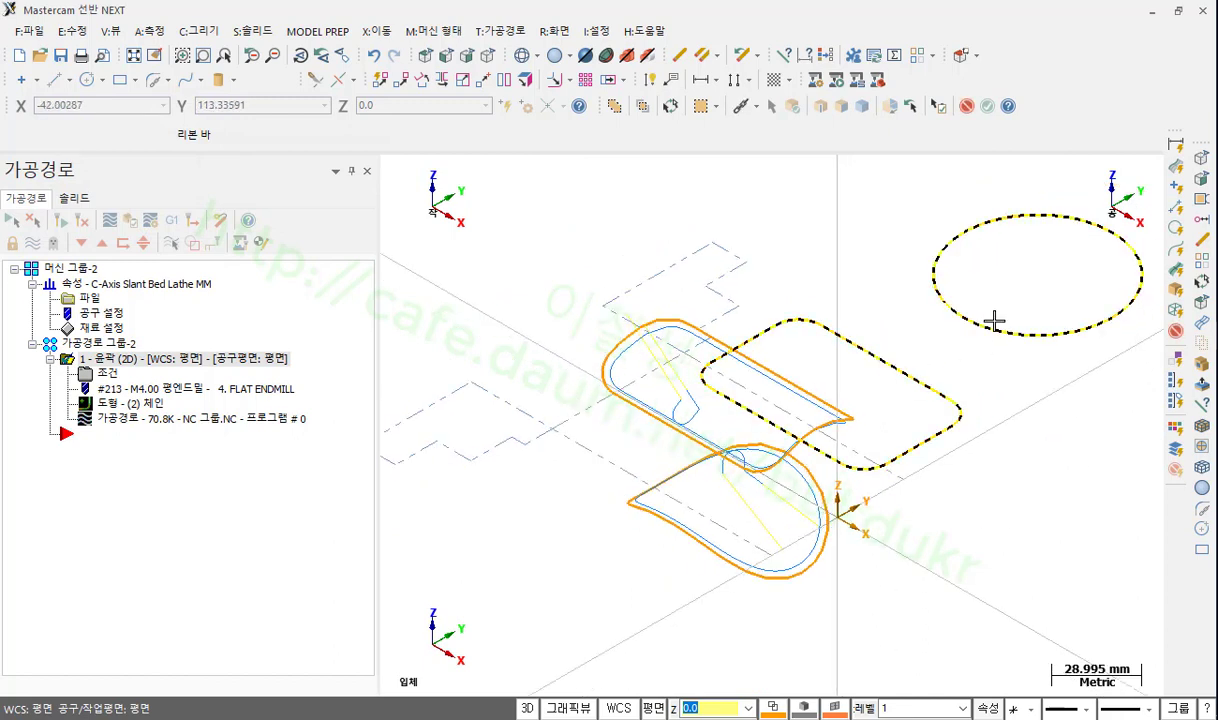
pyautogui.click(642, 105)
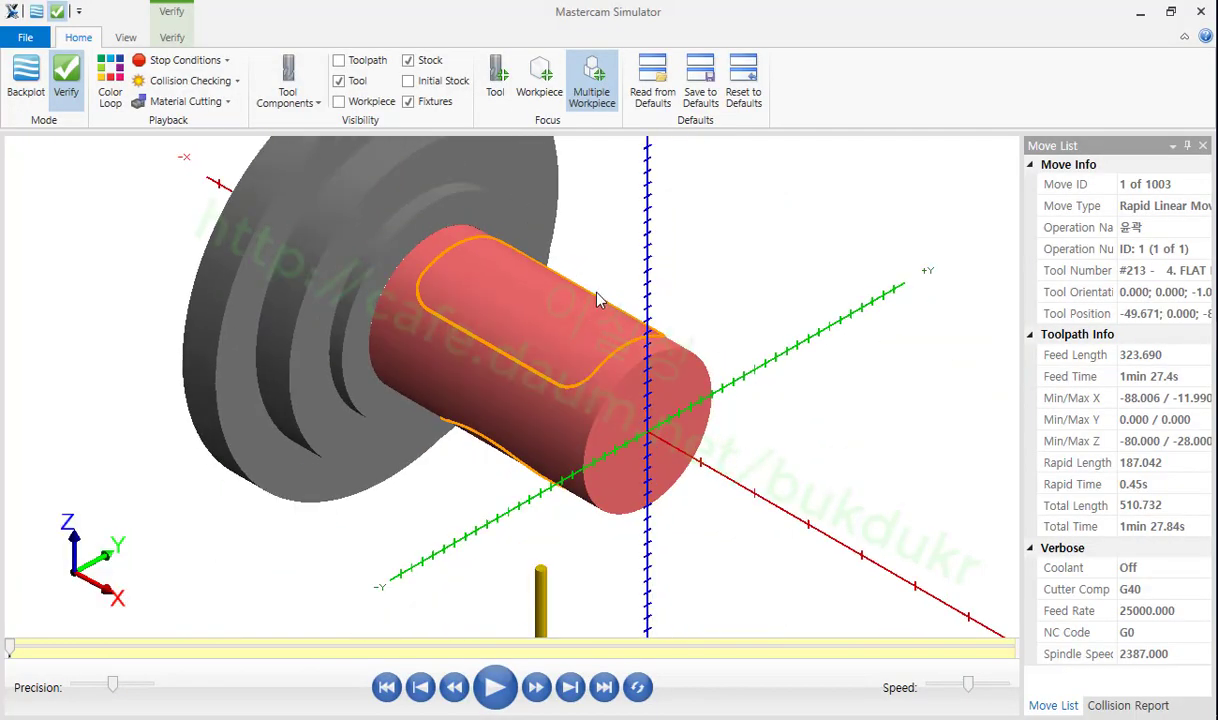
# - Run the solid cutting simulation to its end, inspect the milled pocket outlines and lead-in marks, and return to Mastercam
pyautogui.click(497, 688)
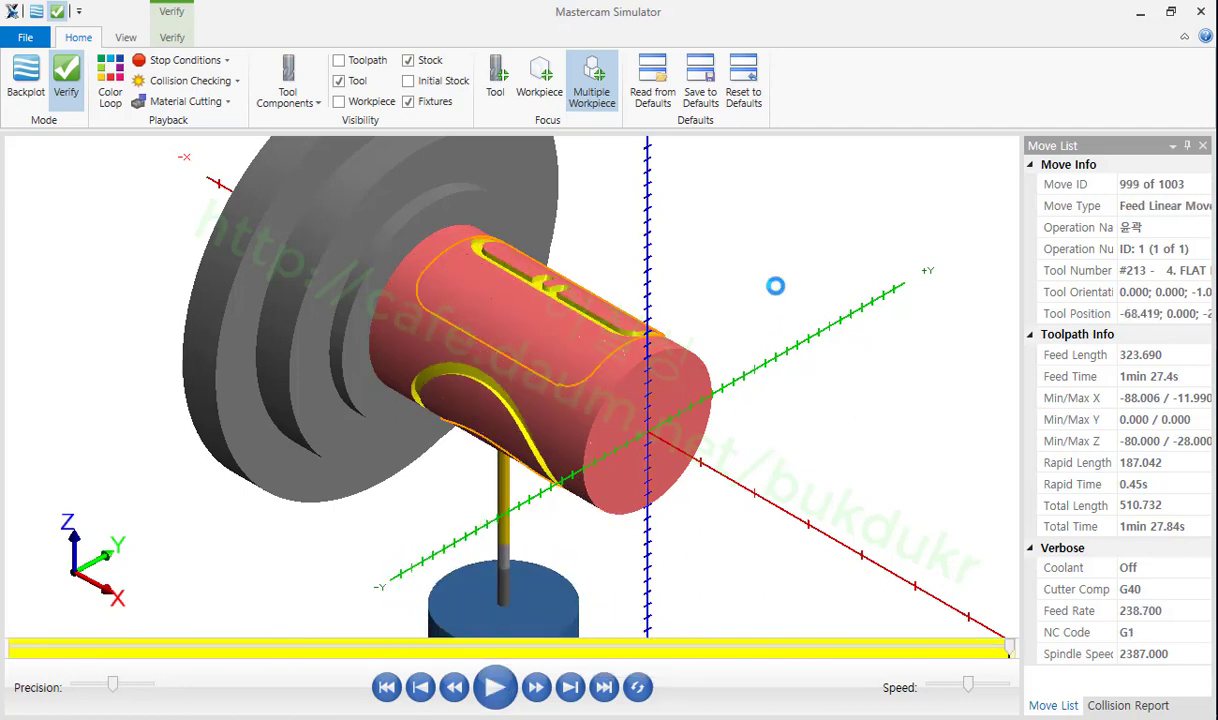
pyautogui.scroll(5, 485, 370)
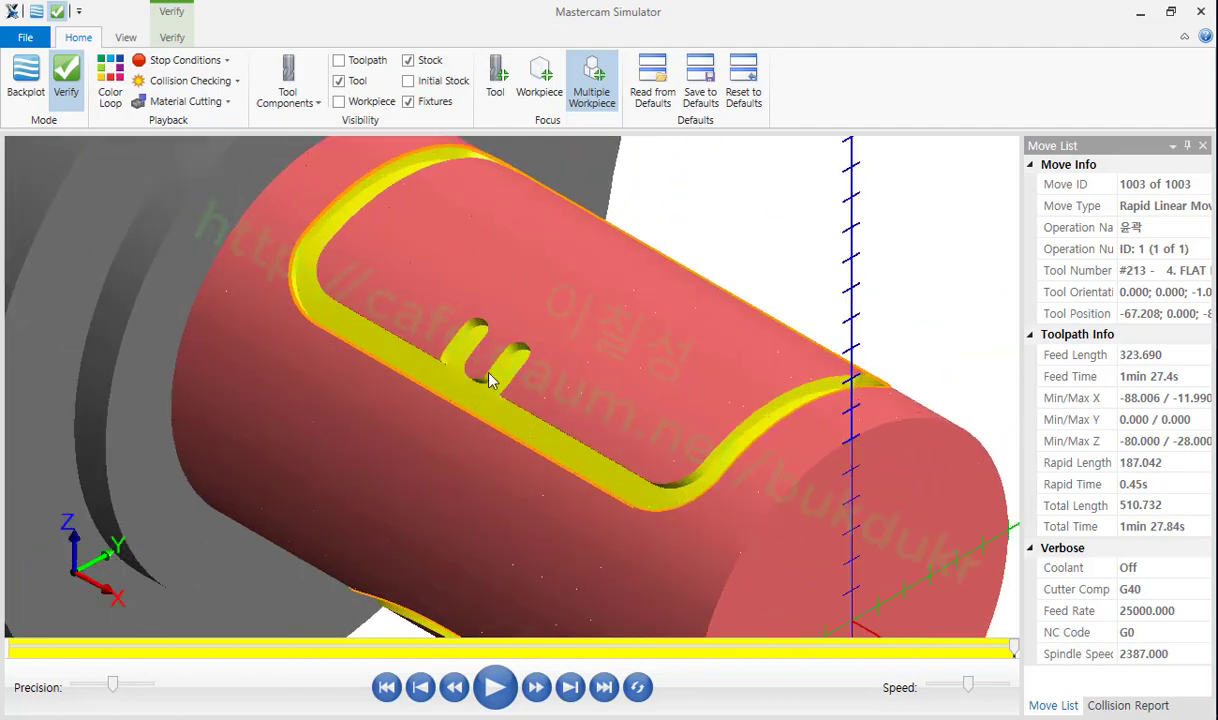
pyautogui.moveTo(506, 348); pyautogui.dragTo(503, 346, button='middle')
pyautogui.moveTo(492, 343); pyautogui.dragTo(361, 380, button='middle')
pyautogui.scroll(3, 325, 370)
pyautogui.scroll(-3, 361, 380)
pyautogui.moveTo(360, 285); pyautogui.dragTo(272, 456, button='middle')
pyautogui.scroll(-3, 356, 353)
pyautogui.scroll(2, 314, 393)
pyautogui.moveTo(314, 393); pyautogui.dragTo(275, 398, button='middle')
pyautogui.moveTo(363, 362); pyautogui.dragTo(466, 367, button='middle')
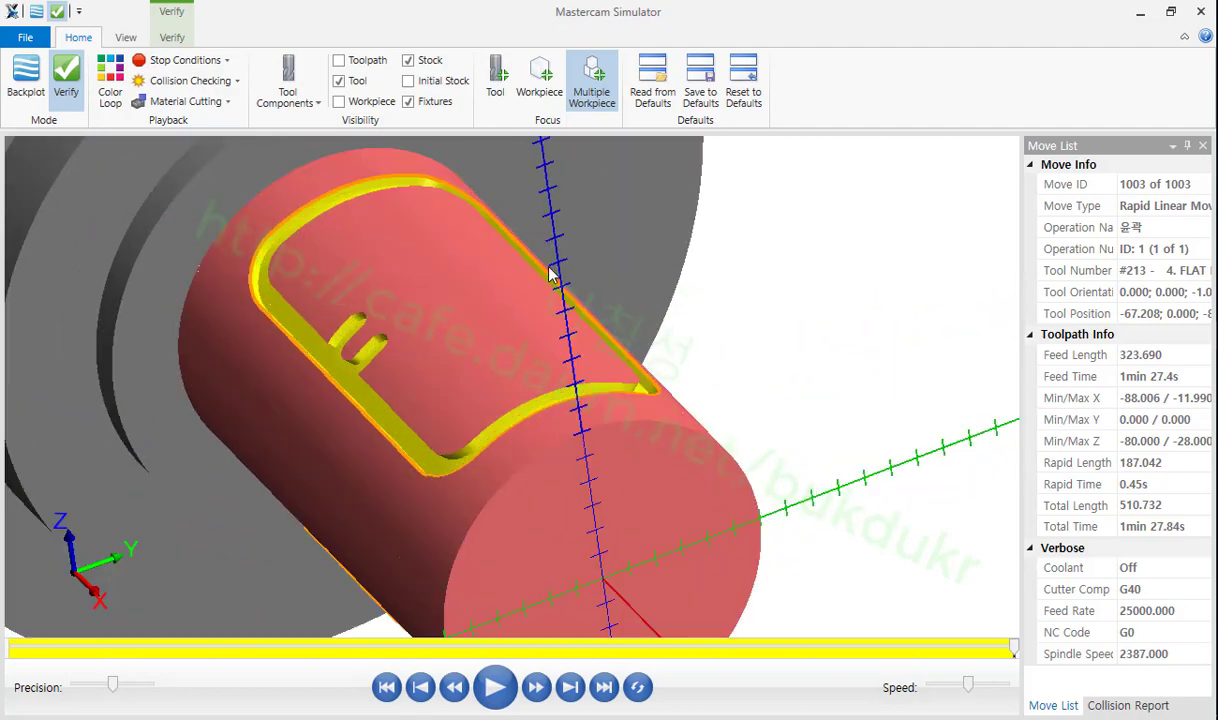
pyautogui.click(1140, 11)
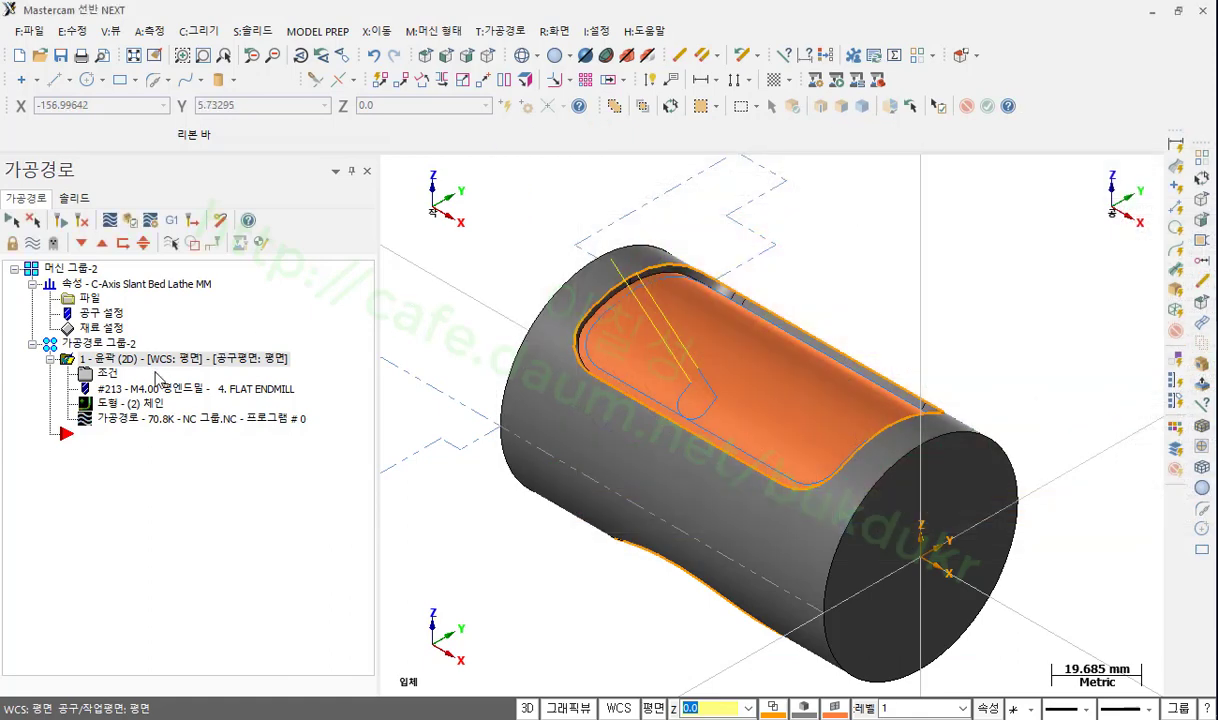
# - Post the contour operation to an NC file with the default post settings and look over the code header
pyautogui.click(173, 223)
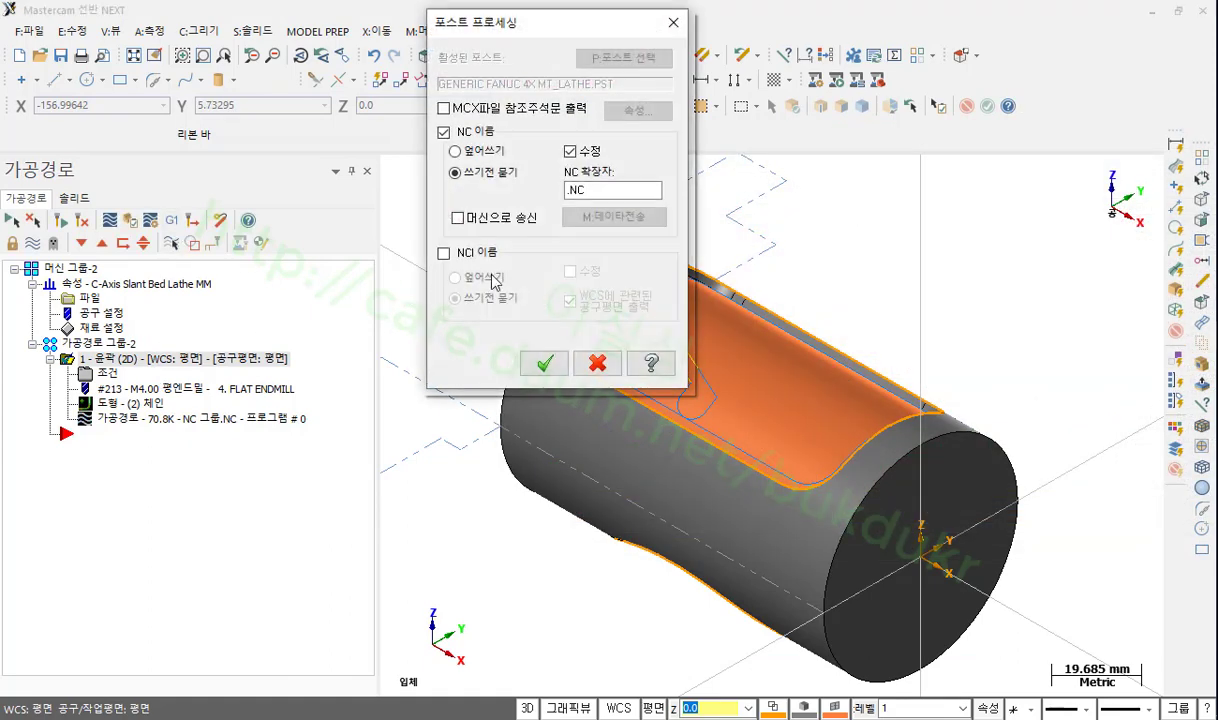
pyautogui.click(544, 362)
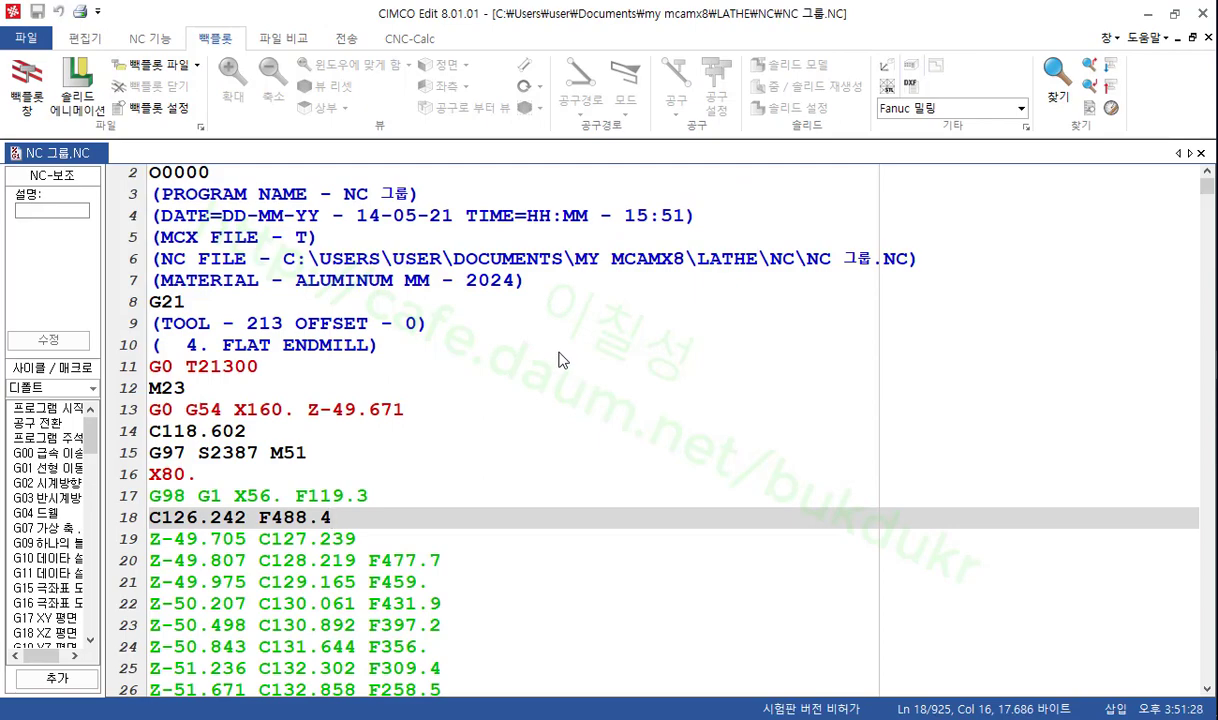
pyautogui.click(1147, 14)
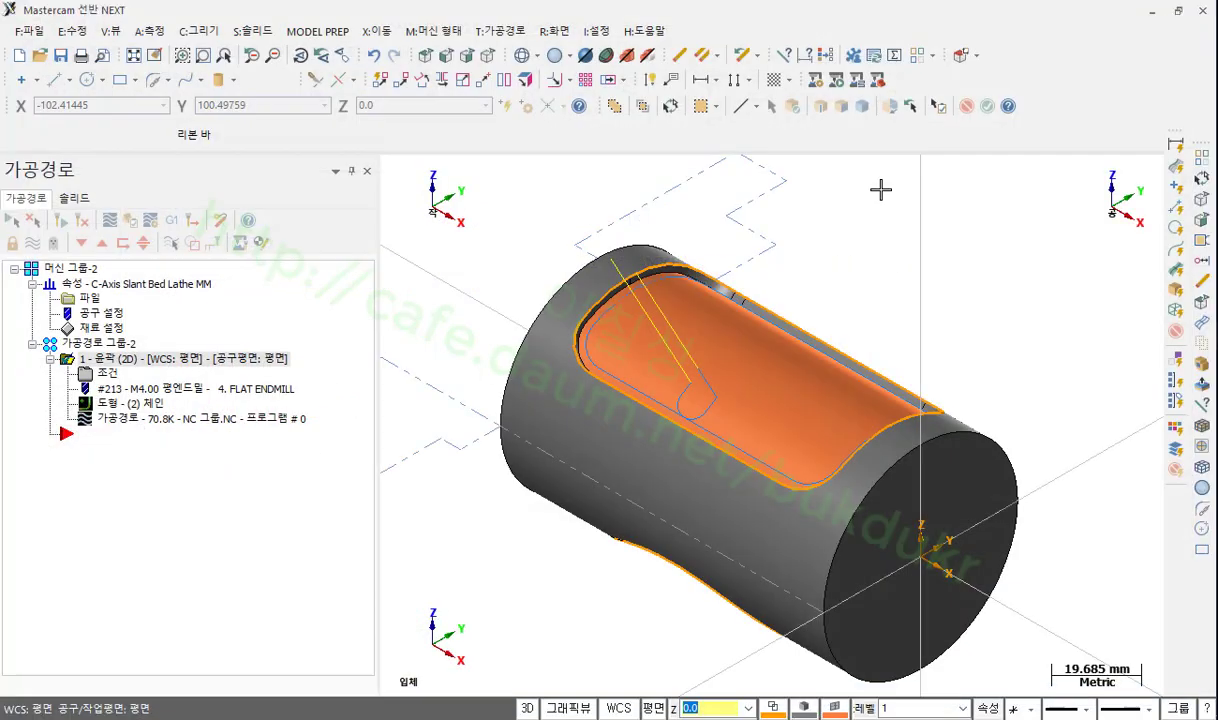
# - Set the contour tool's number, length offset and diameter offset all to 6 and accept the parameters
pyautogui.click(107, 377)
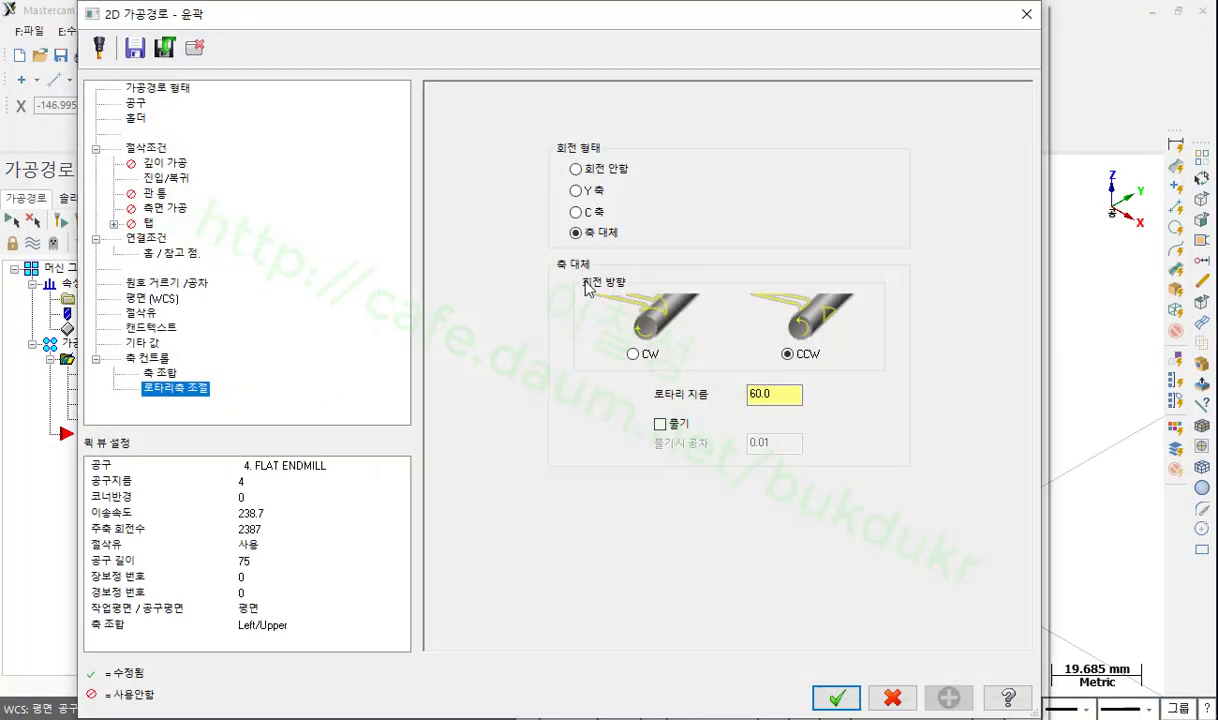
pyautogui.click(136, 104)
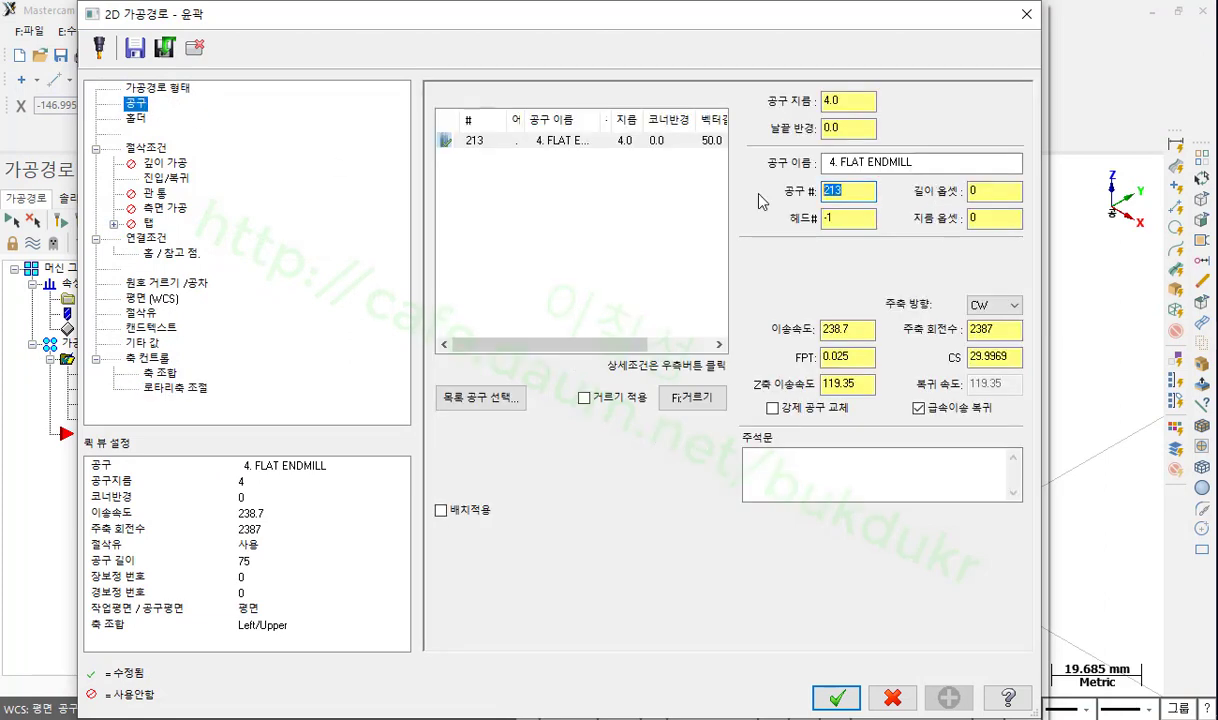
pyautogui.click(975, 197)
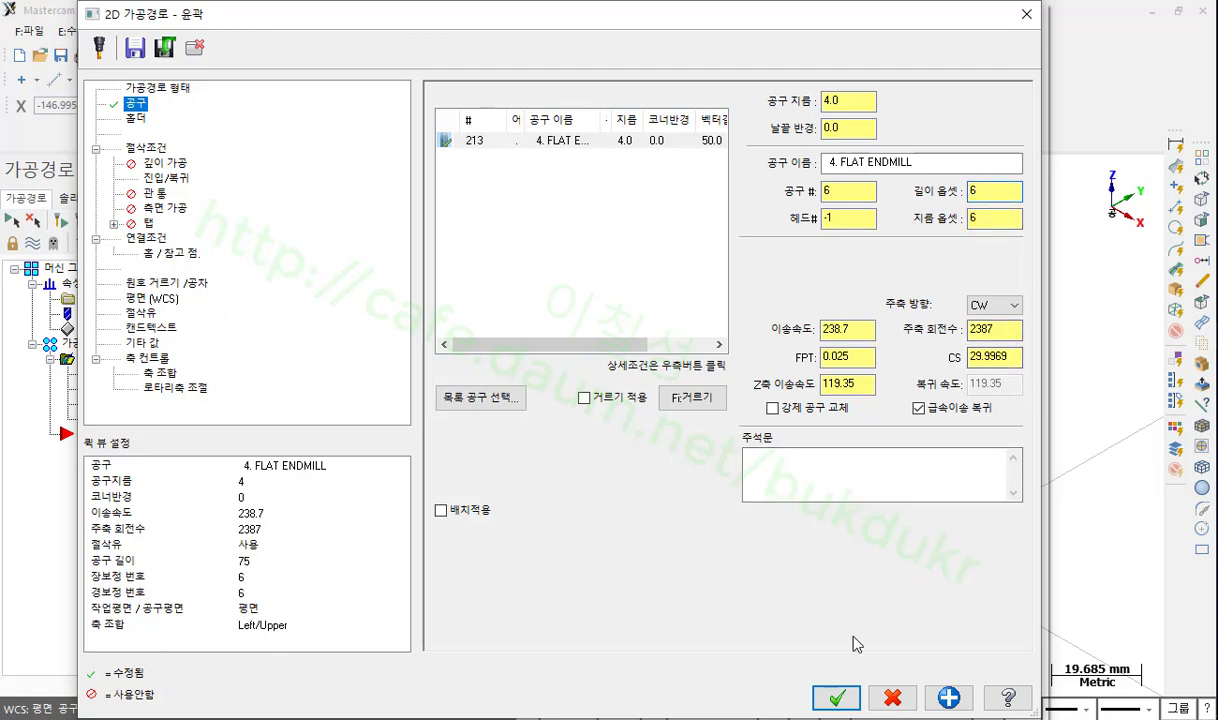
pyautogui.click(836, 697)
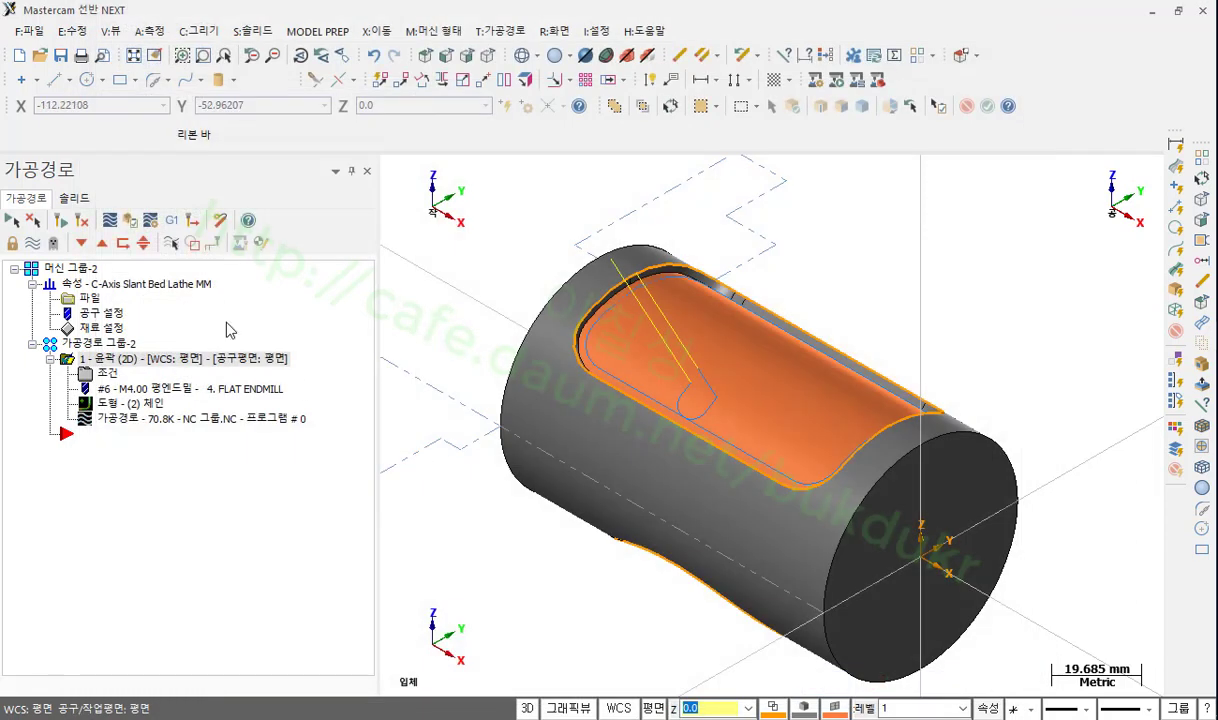
# - Post the contour operation again to output the NC program with the updated tool number and offsets
pyautogui.click(172, 220)
pyautogui.click(622, 435)
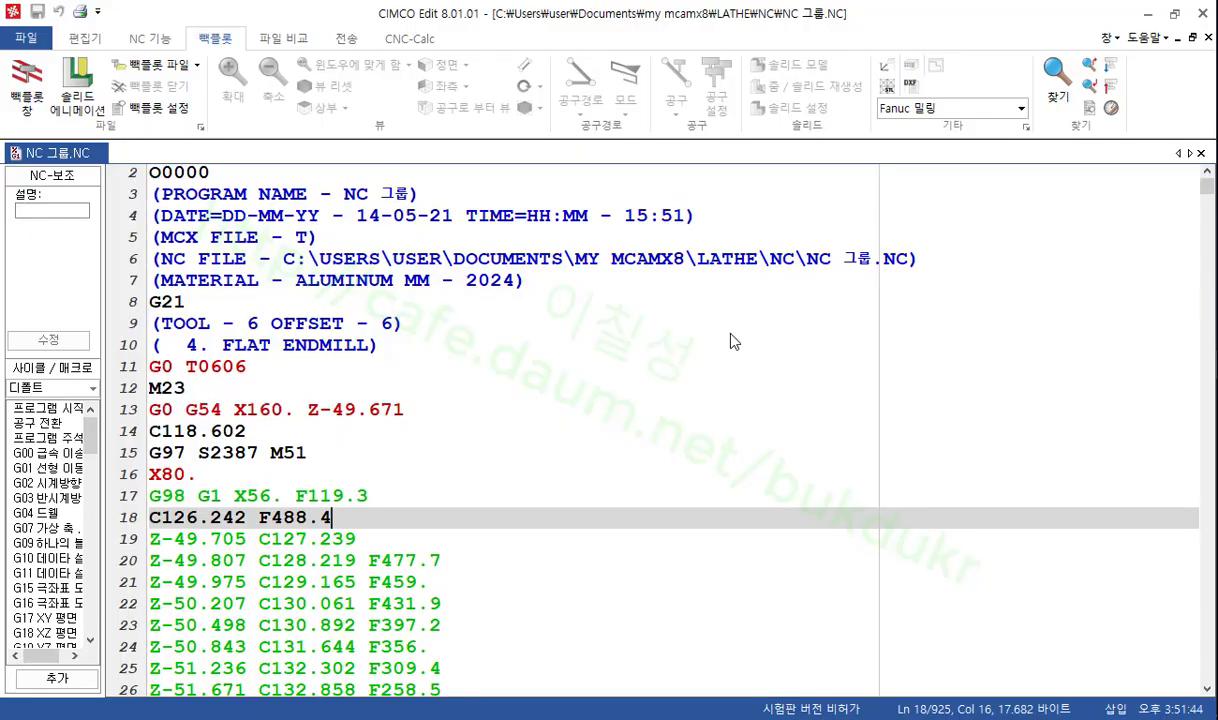
pyautogui.click(734, 344)
# - Examine the starting C angle, the X plunge and the combined Z and C cutting moves in the posted code
pyautogui.scroll(-1, 745, 347)
pyautogui.moveTo(248, 286); pyautogui.dragTo(140, 290)
pyautogui.click(437, 342)
pyautogui.scroll(-1, 456, 392)
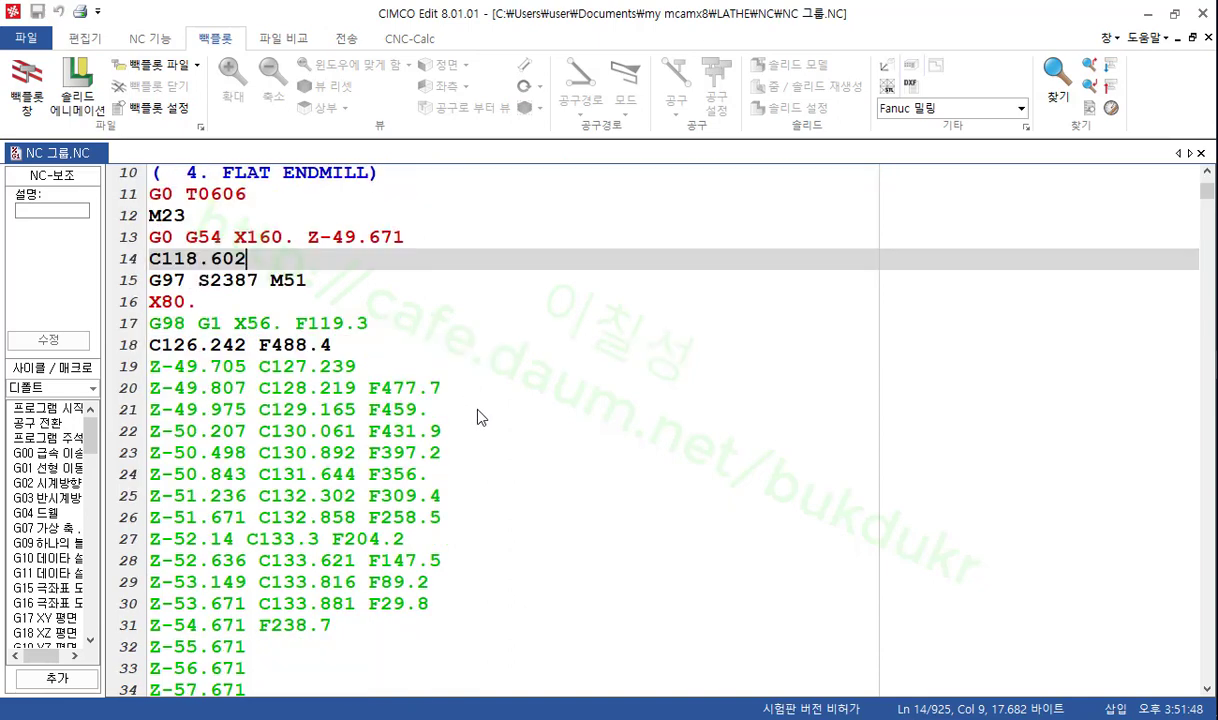
pyautogui.click(371, 322)
pyautogui.moveTo(365, 350); pyautogui.dragTo(262, 345)
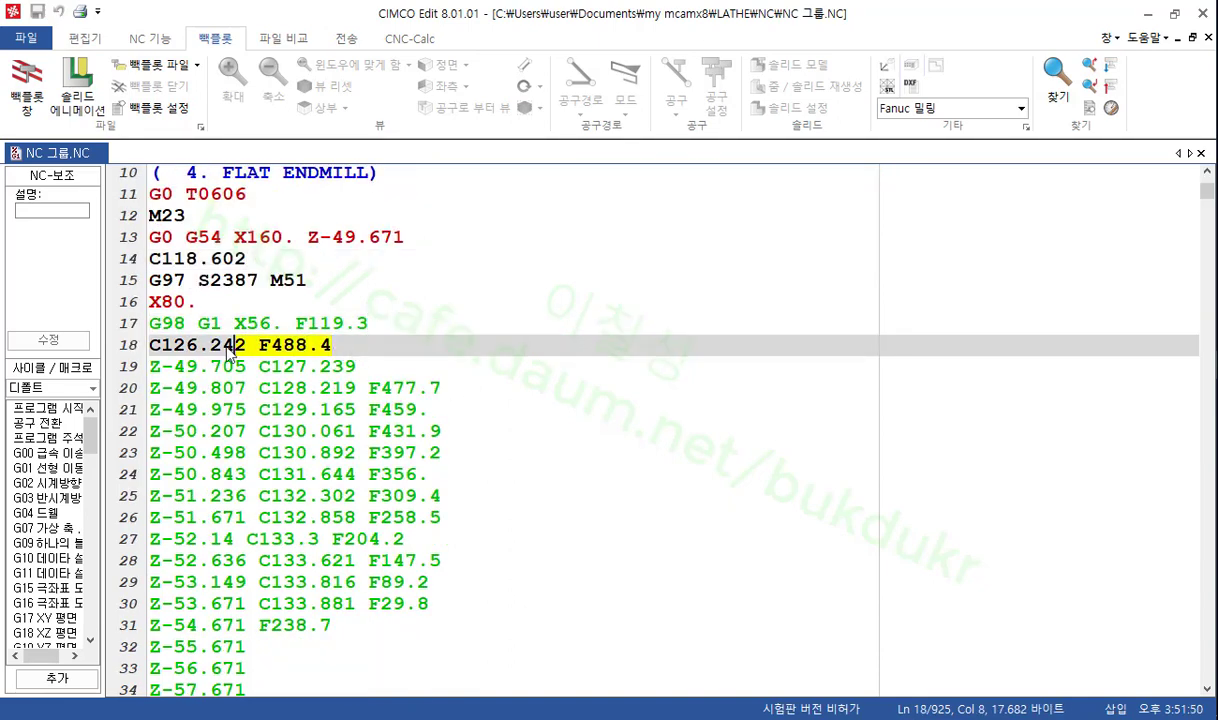
pyautogui.moveTo(370, 376); pyautogui.dragTo(234, 376)
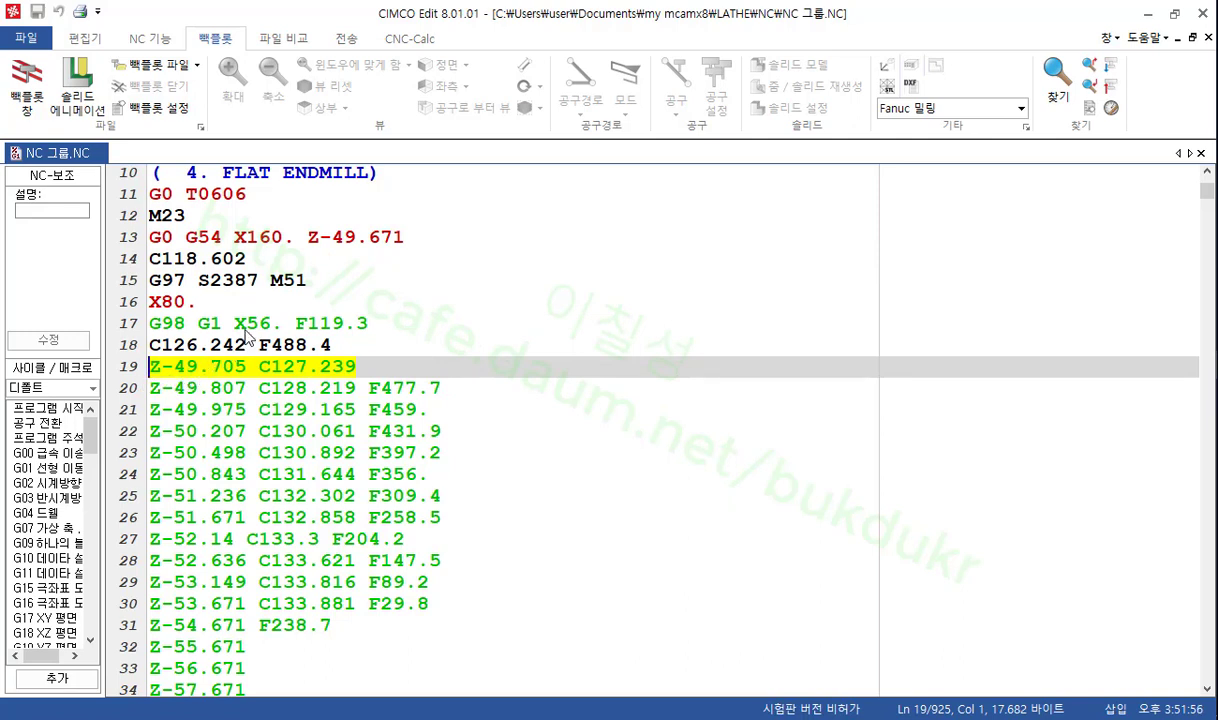
pyautogui.click(235, 324)
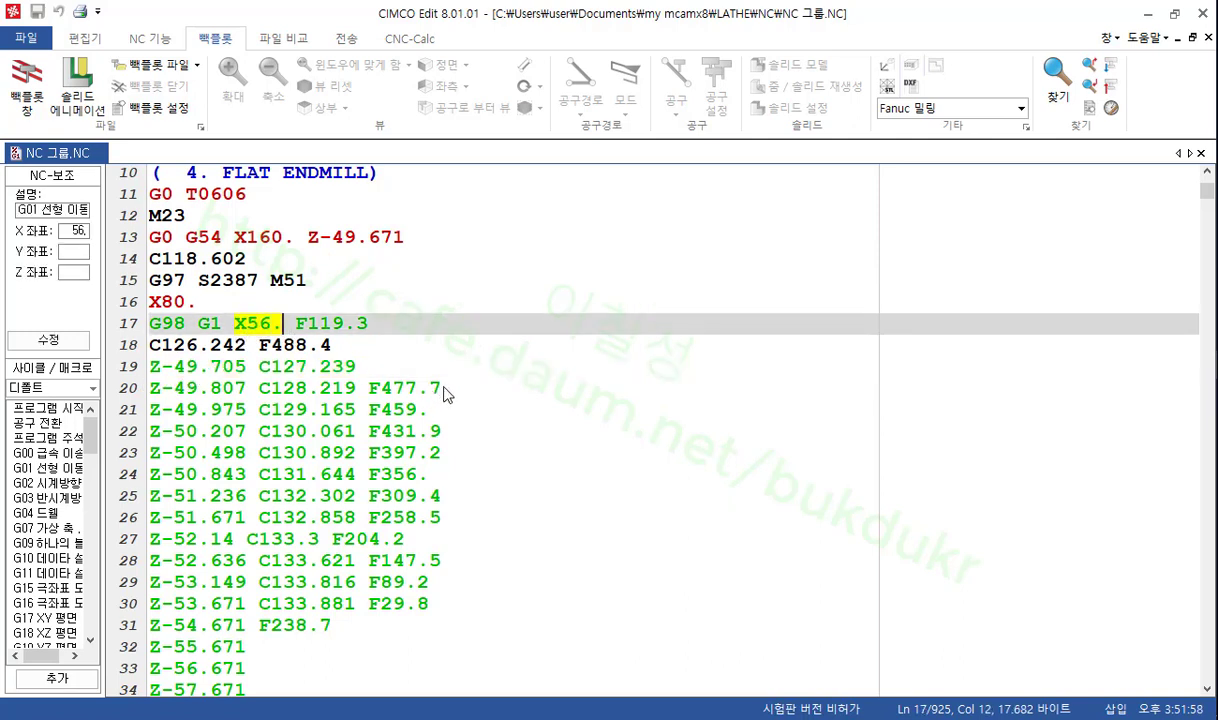
pyautogui.click(352, 342)
pyautogui.click(248, 429)
pyautogui.click(250, 476)
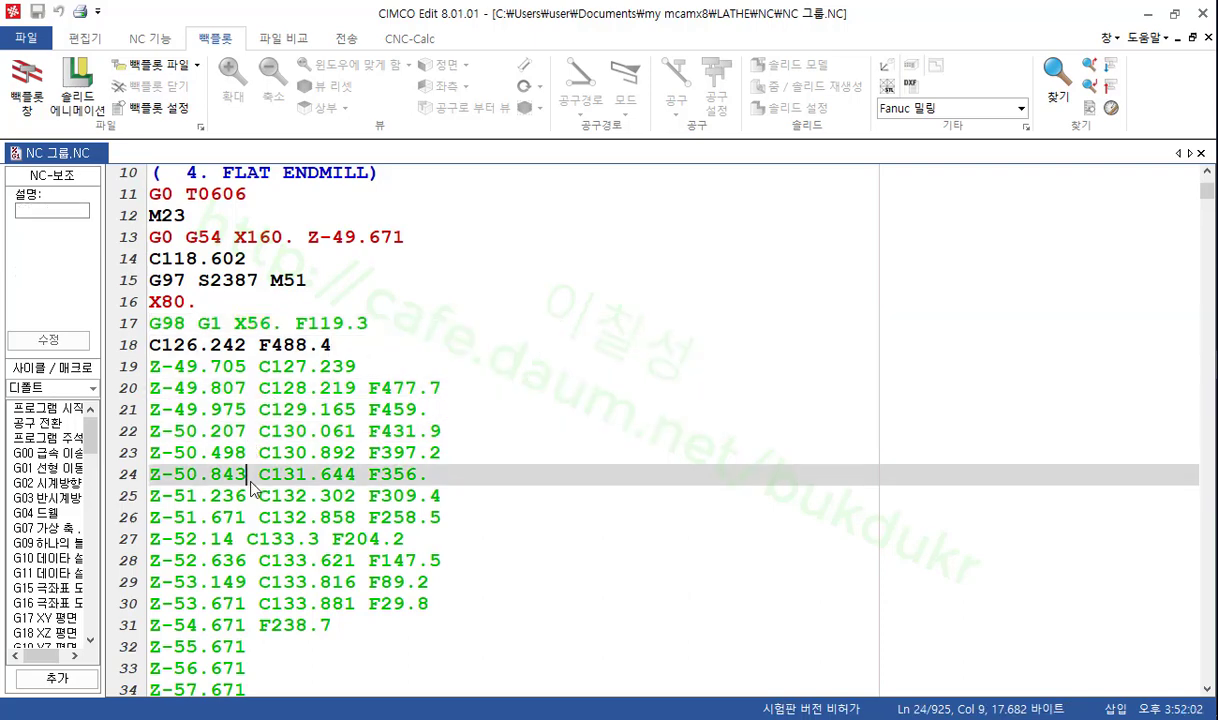
# - Backplot the NC program in CIMCO Edit, inspect the tool path from another angle and close the editor
pyautogui.scroll(-11, 525, 410)
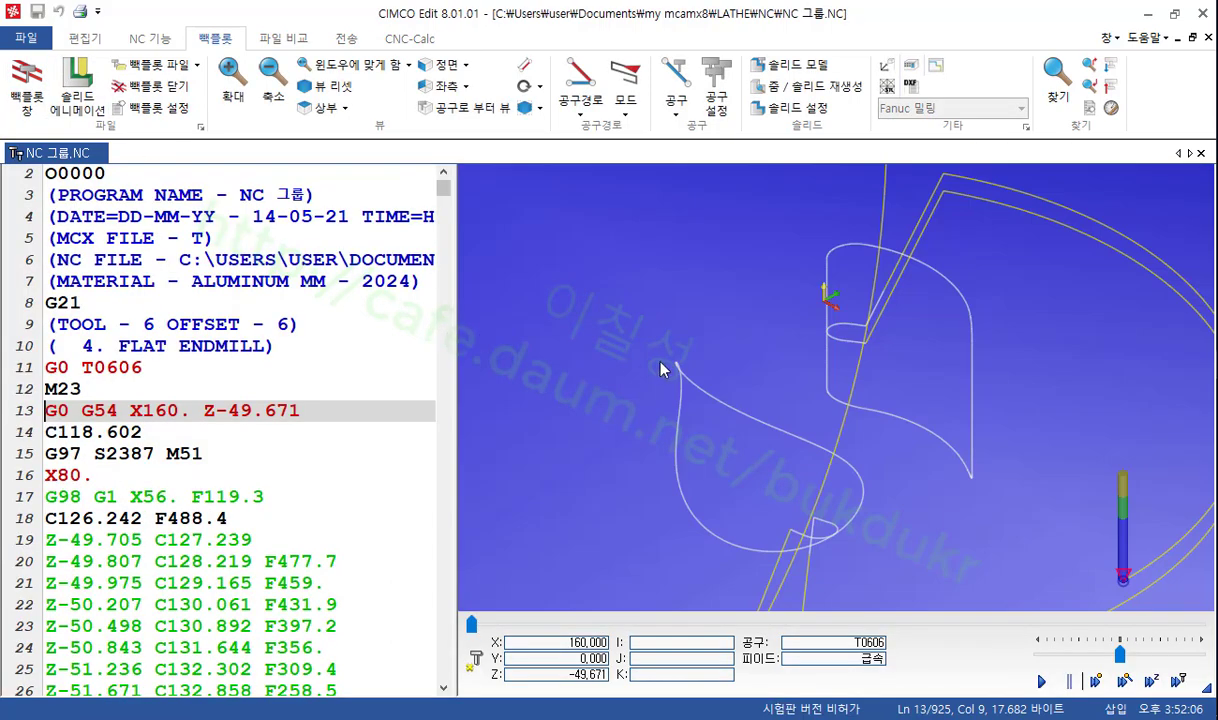
pyautogui.moveTo(660, 370); pyautogui.dragTo(726, 348)
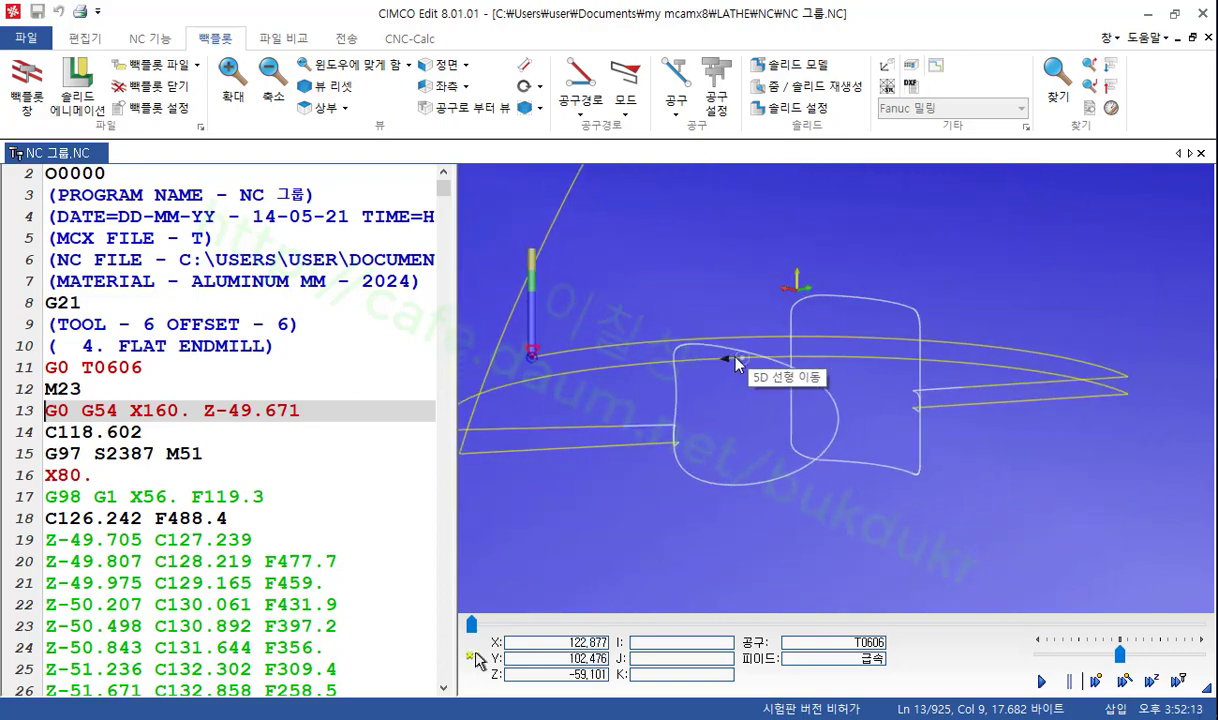
pyautogui.click(1201, 15)
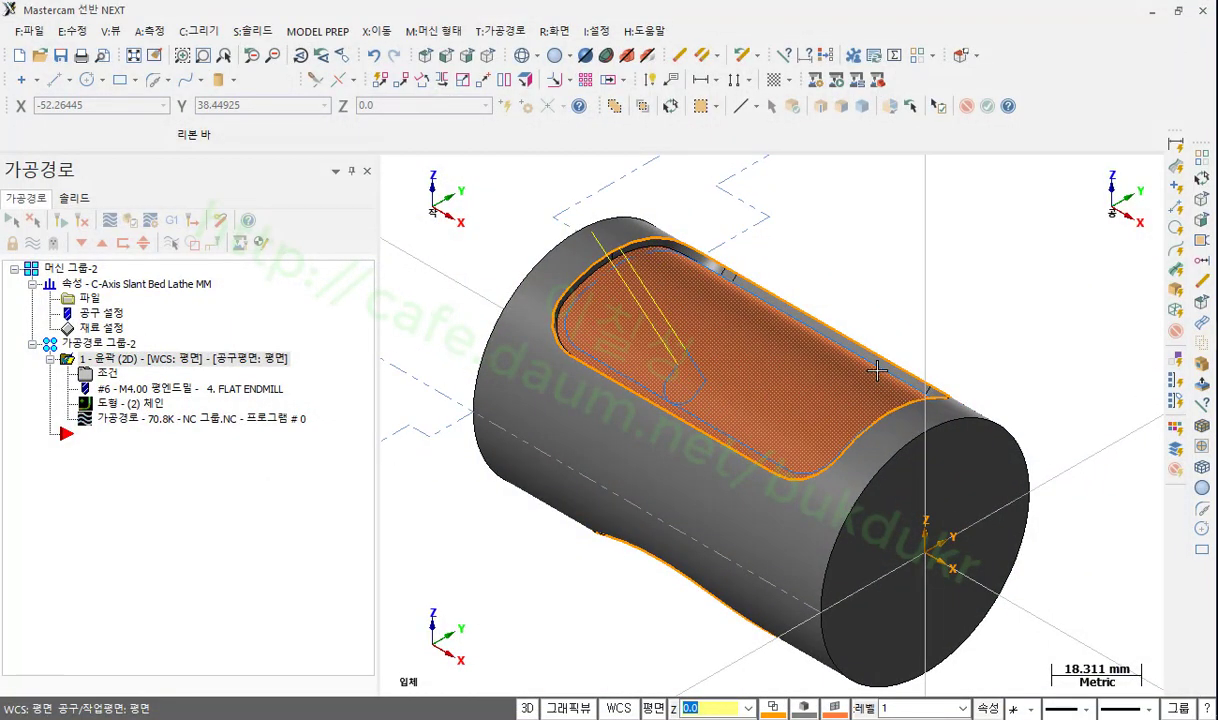
# - Set the contour's lead-in and lead-out to perpendicular lines of 50% (2.0) length with a 0 arc radius
pyautogui.scroll(-3, 856, 288)
pyautogui.scroll(1, 728, 316)
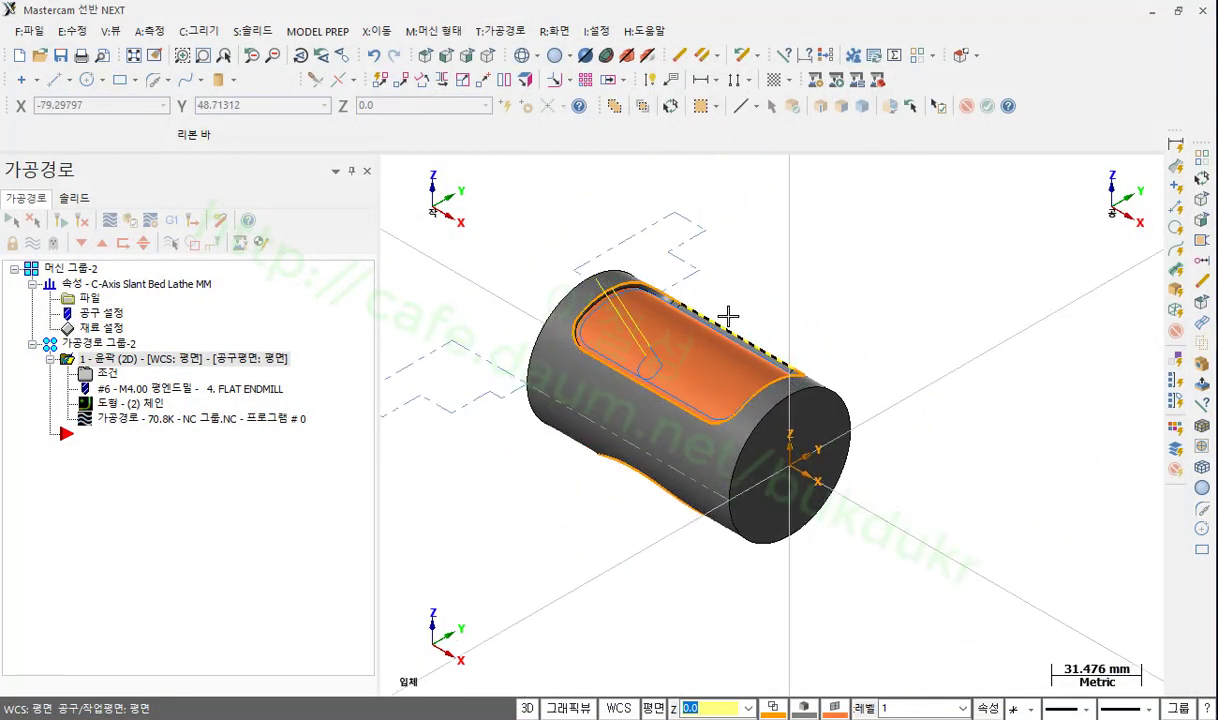
pyautogui.click(252, 360)
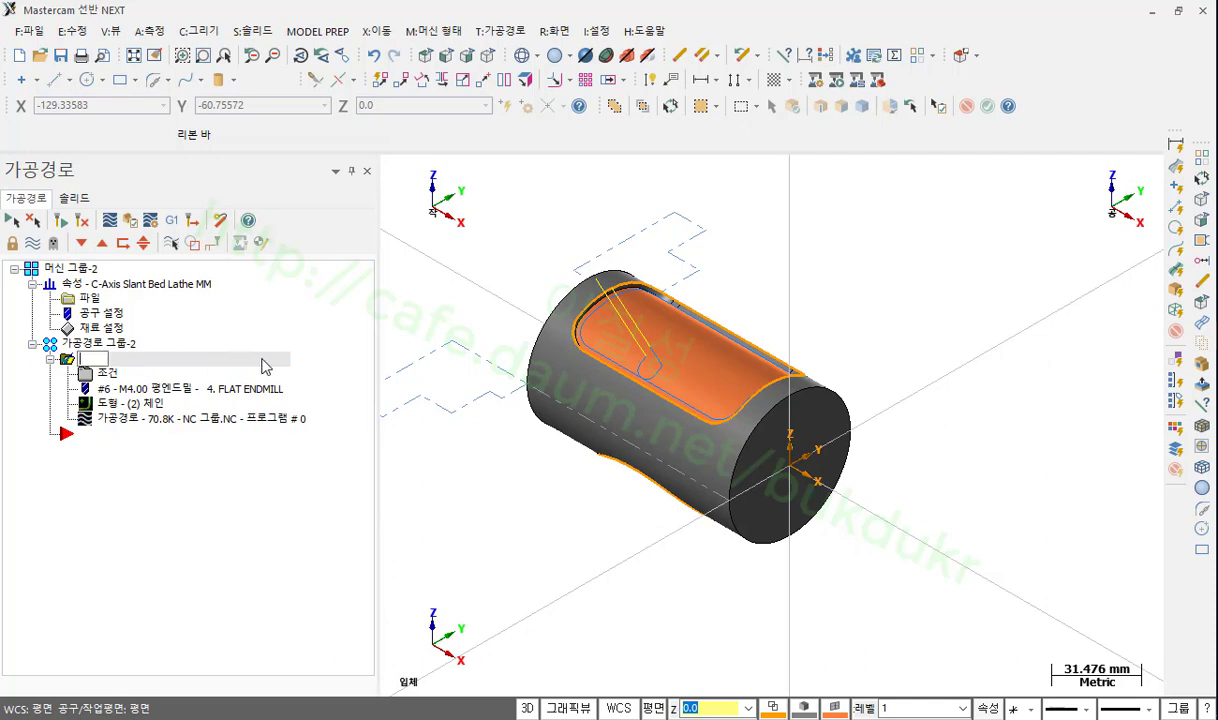
pyautogui.press('Escape')
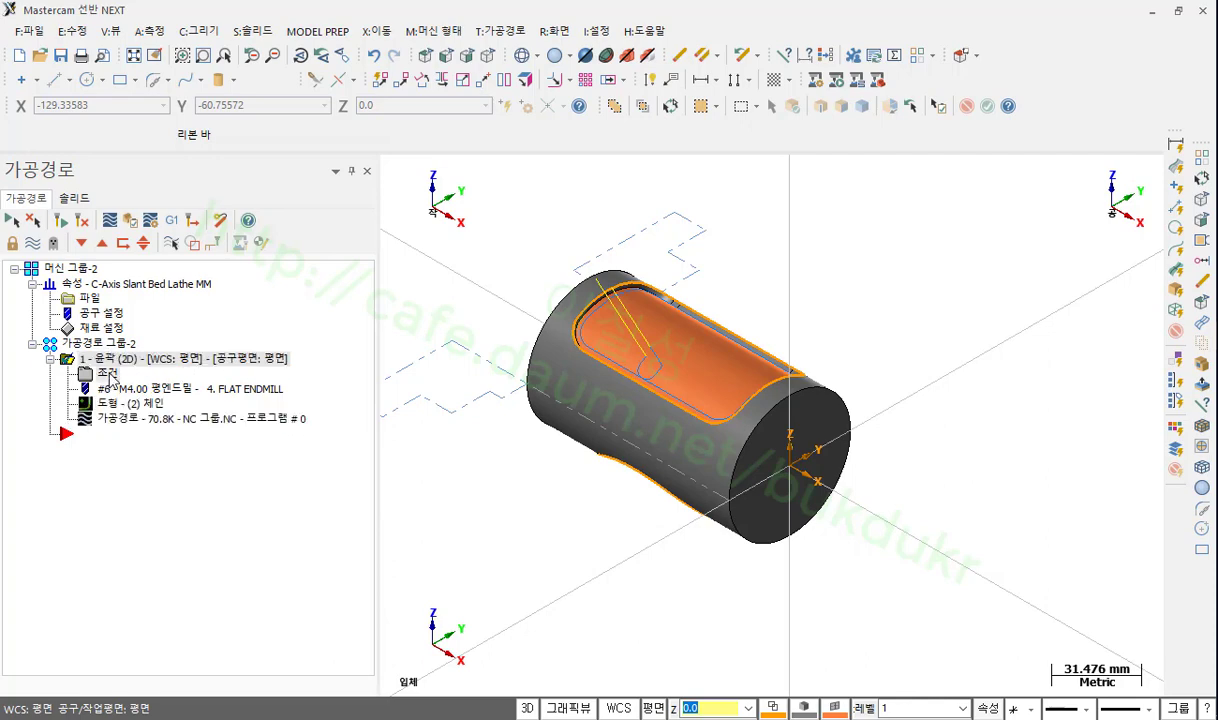
pyautogui.click(108, 374)
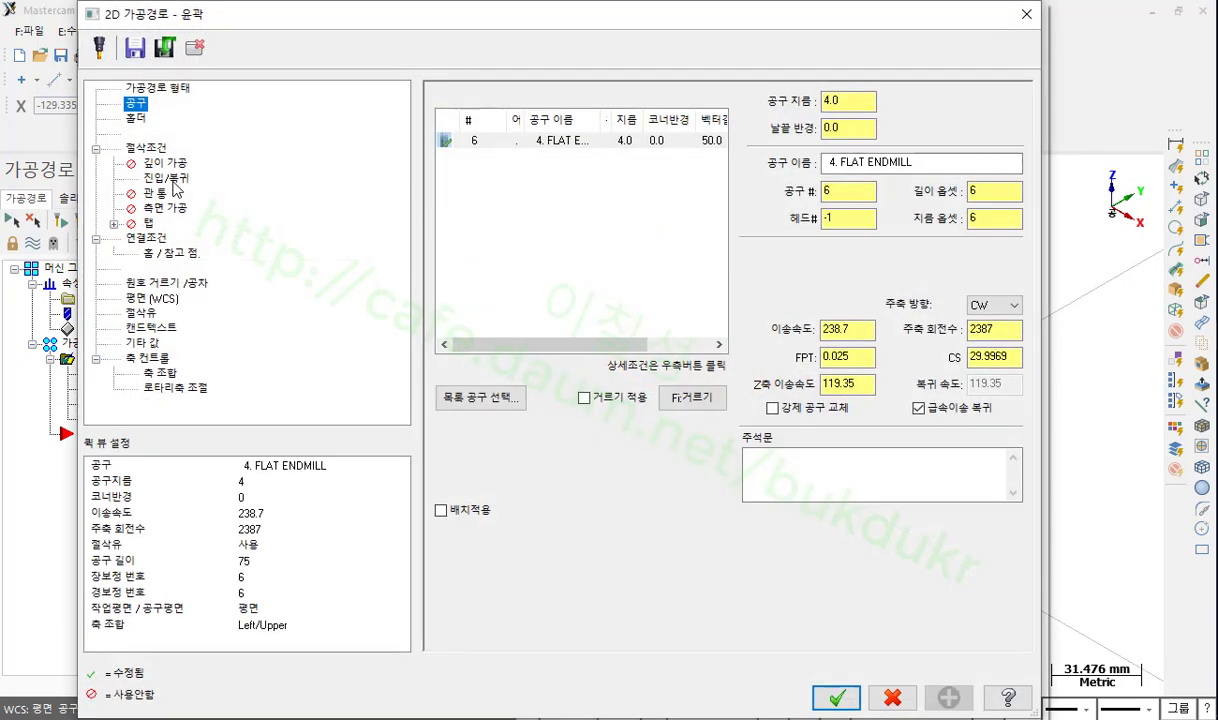
pyautogui.click(166, 178)
pyautogui.click(456, 160)
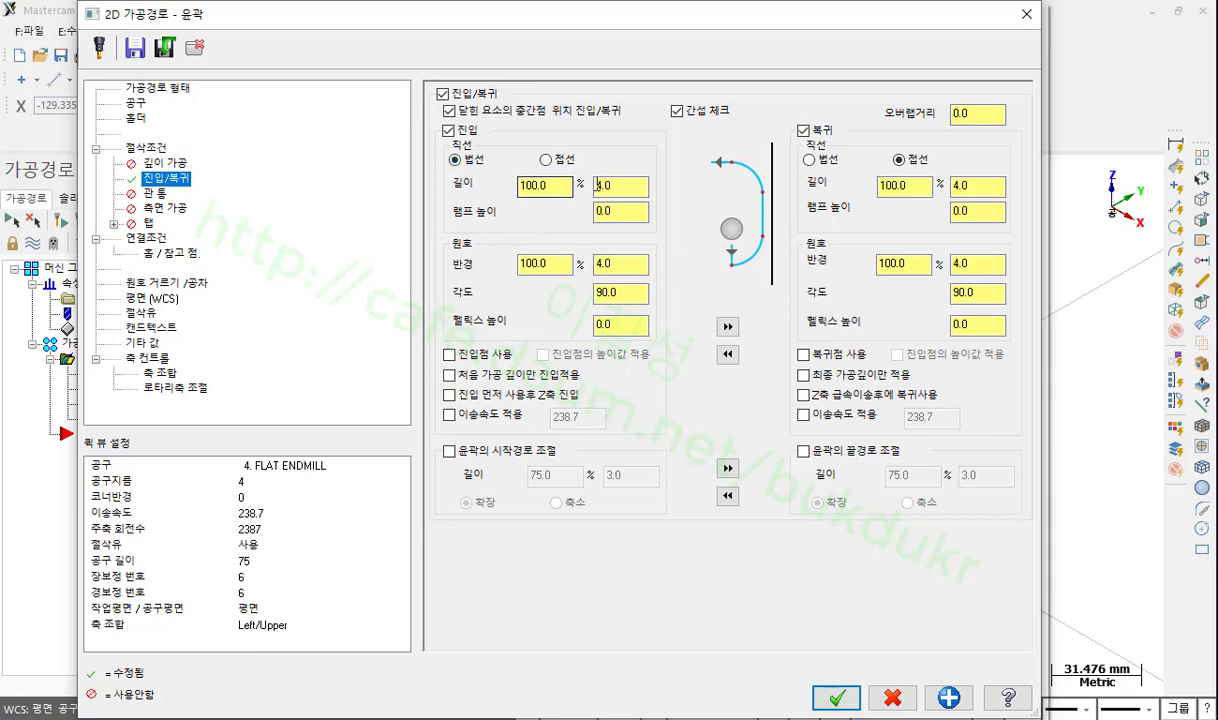
pyautogui.click(556, 187)
pyautogui.click(540, 265)
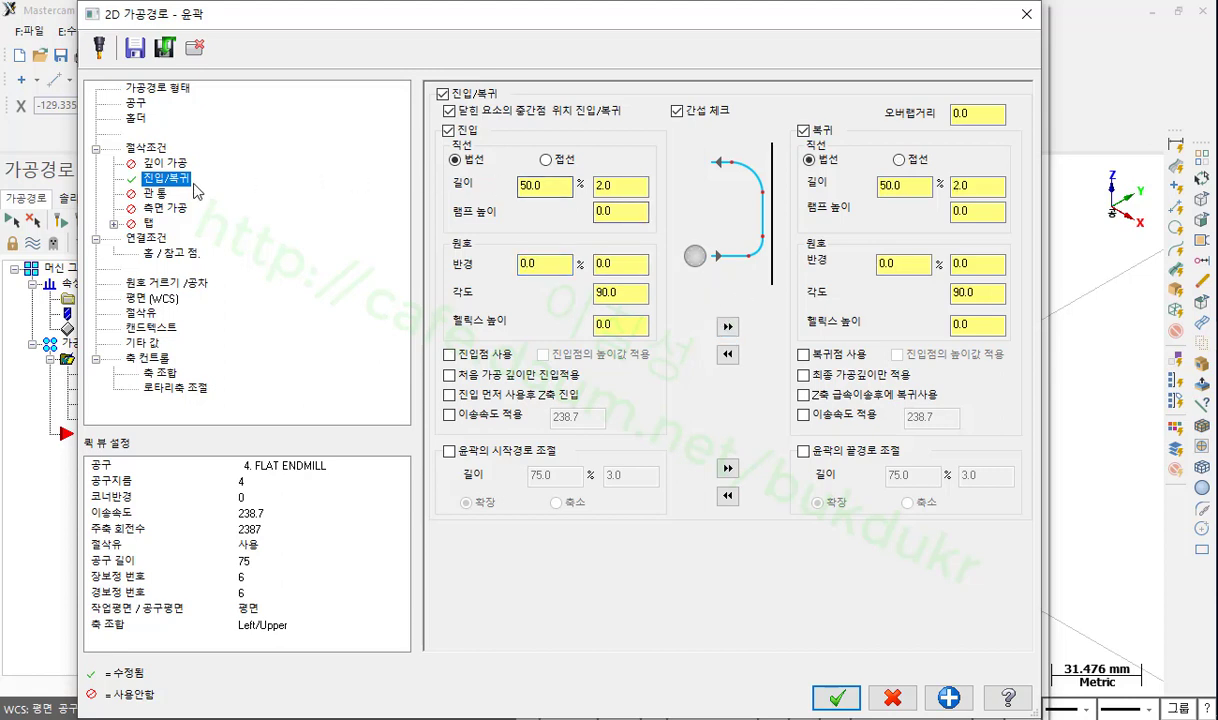
# - Enable side multi-passes with 10 roughing passes at 2 spacing and no finishing passes, and accept the contour parameters
pyautogui.click(181, 210)
pyautogui.click(466, 114)
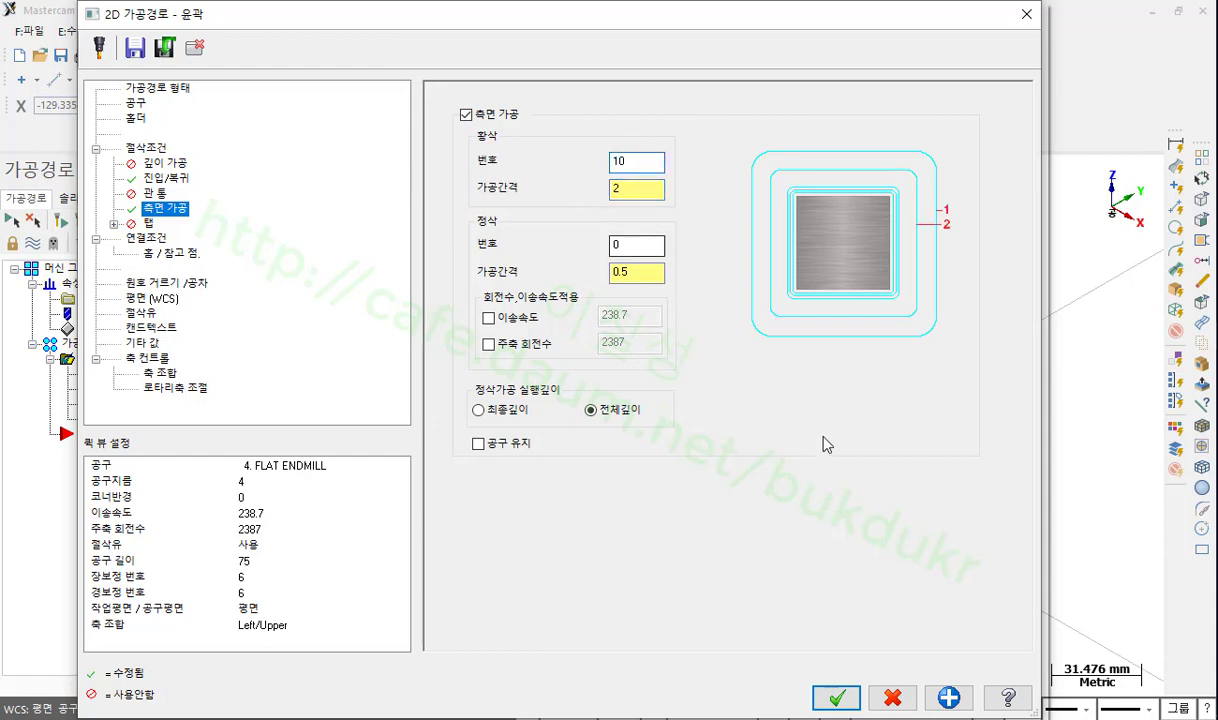
pyautogui.click(836, 697)
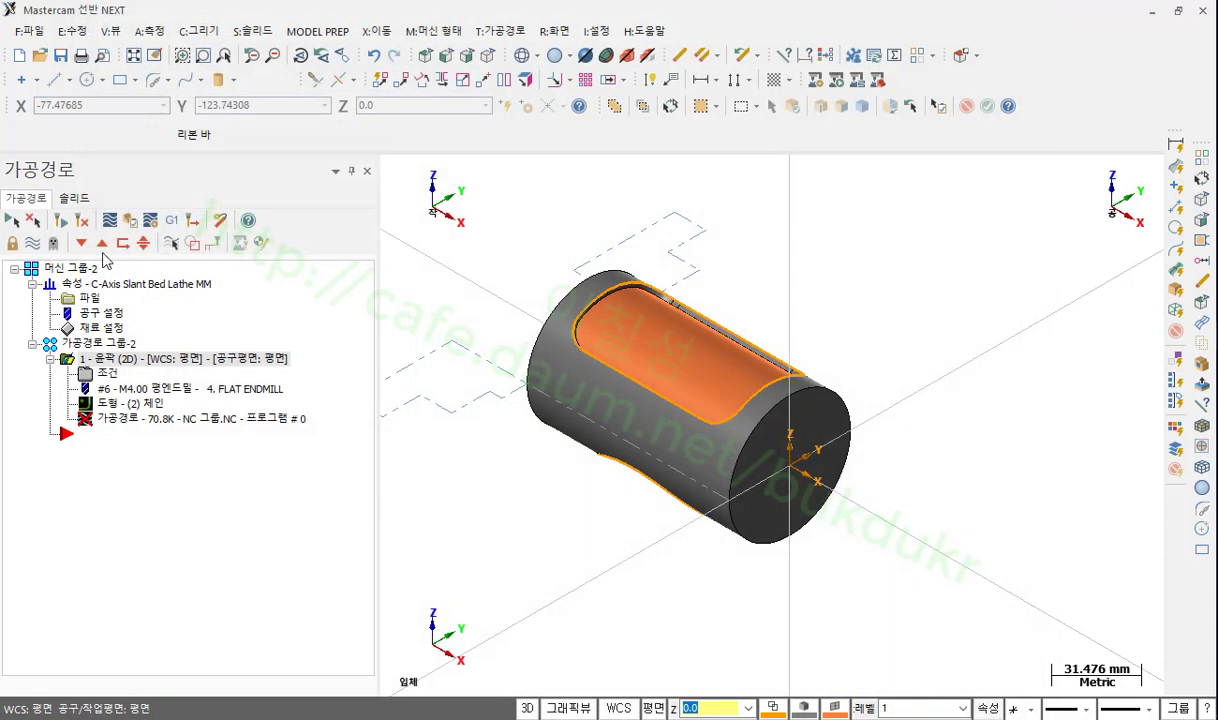
# - Regenerate the contour toolpath and inspect the moves between the side passes in the pocket
pyautogui.click(62, 222)
pyautogui.scroll(5, 620, 340)
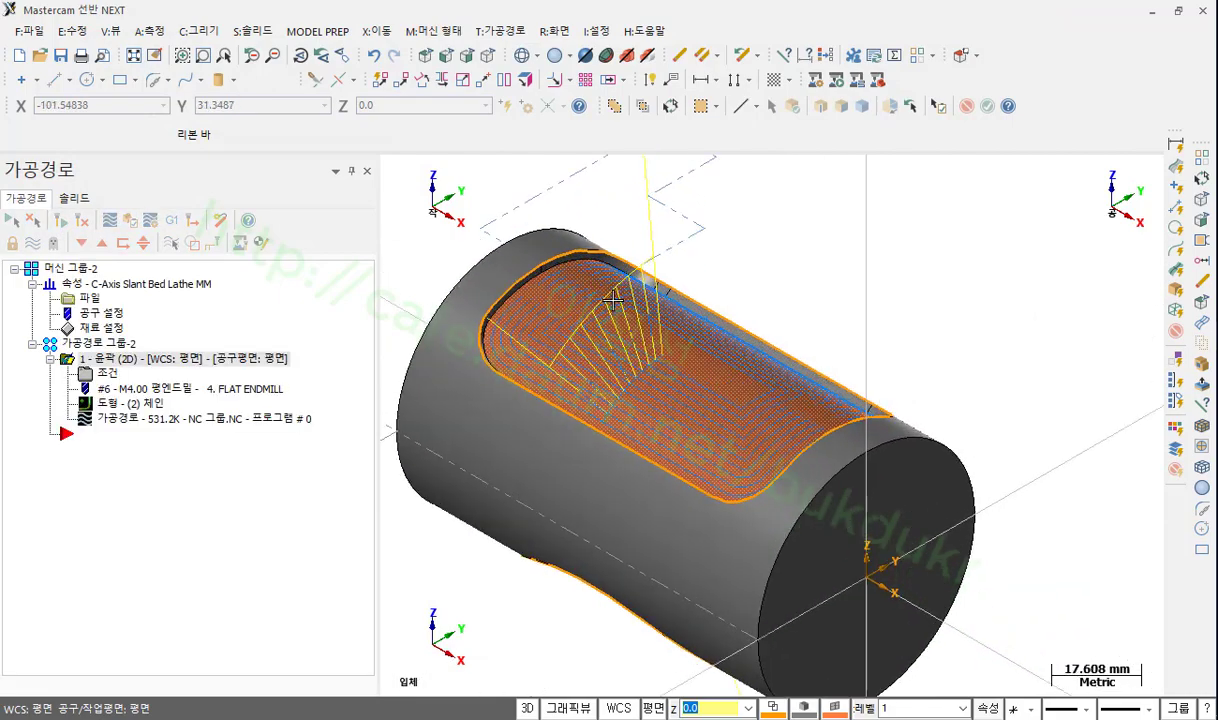
pyautogui.scroll(1, 814, 454)
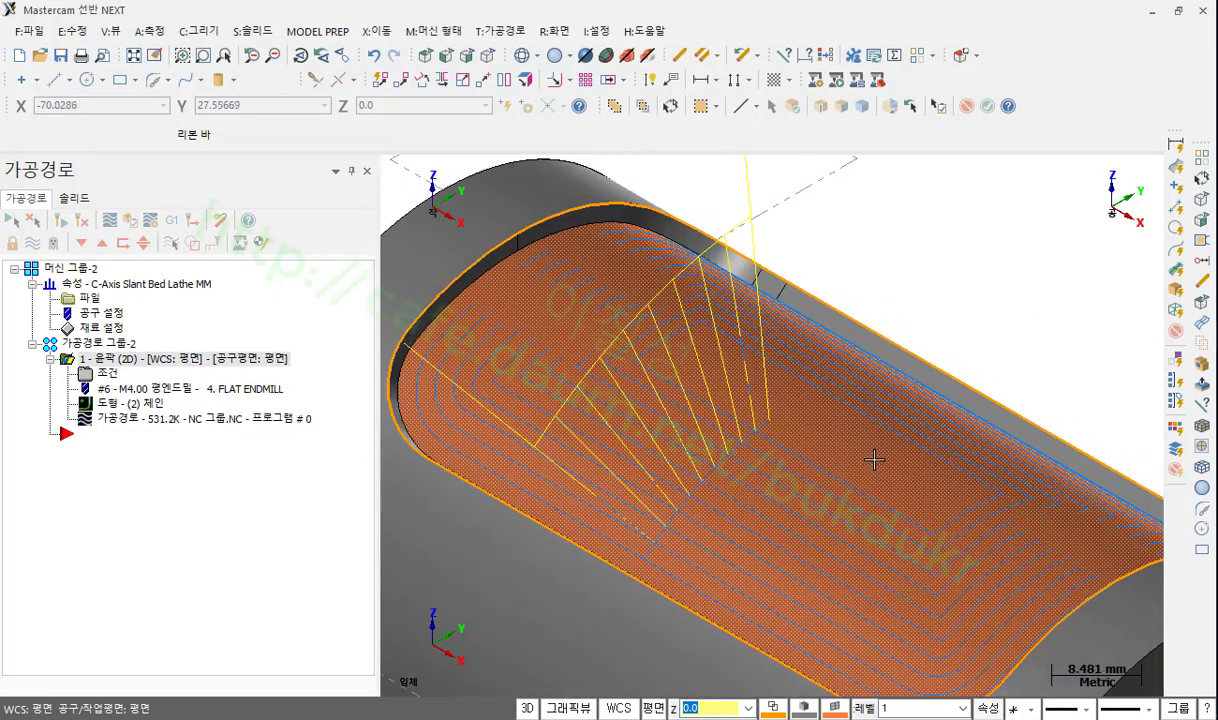
# - Keep the tool down between the contour's side passes, regenerate the toolpath and check the linking moves
pyautogui.click(110, 373)
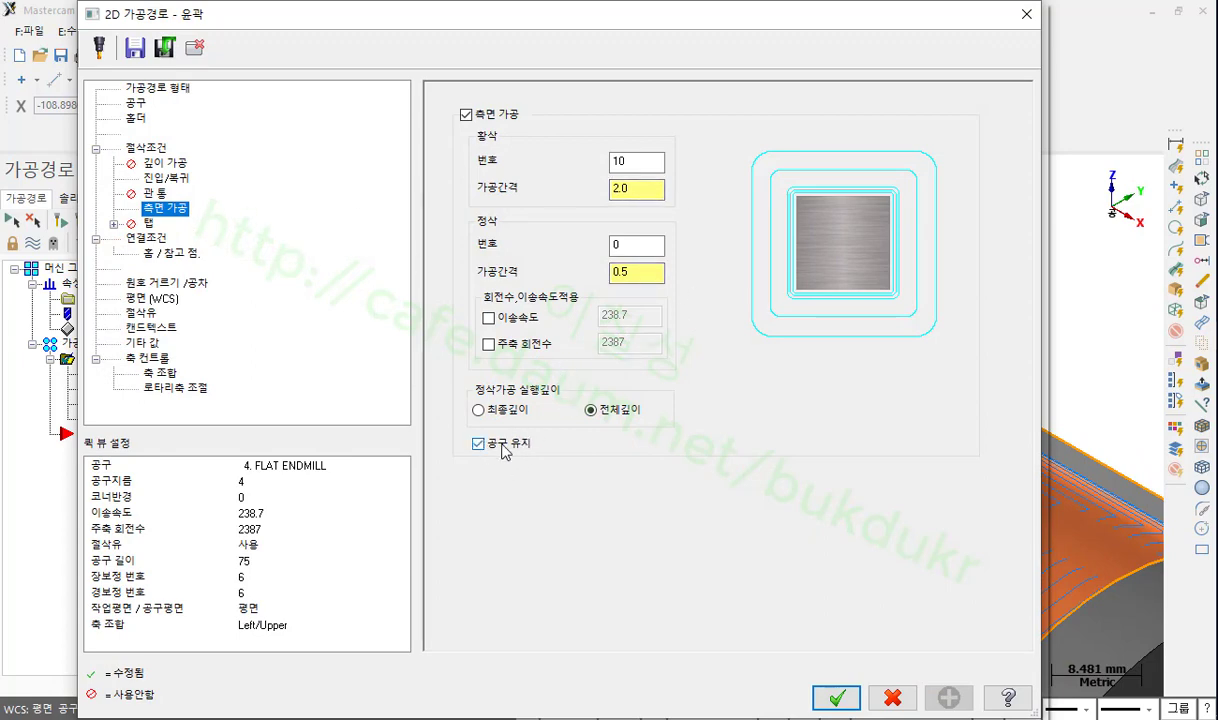
pyautogui.click(853, 692)
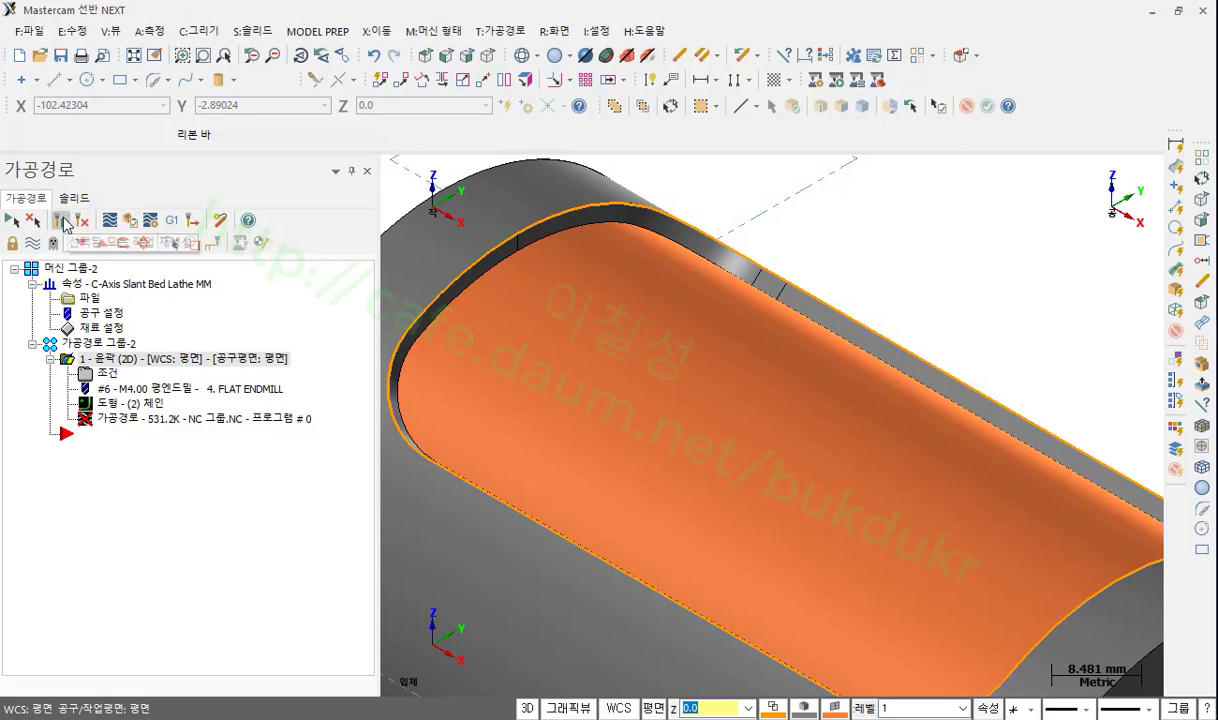
pyautogui.scroll(2, 834, 400)
pyautogui.scroll(-2, 871, 342)
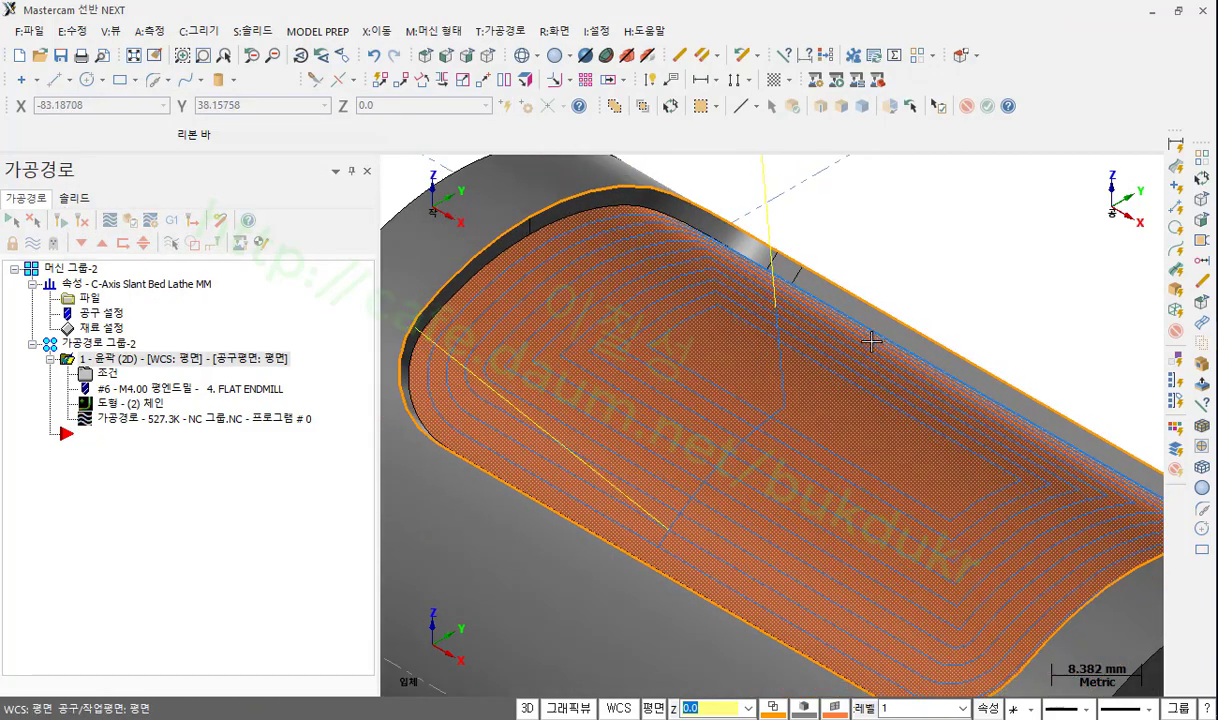
pyautogui.scroll(1, 797, 418)
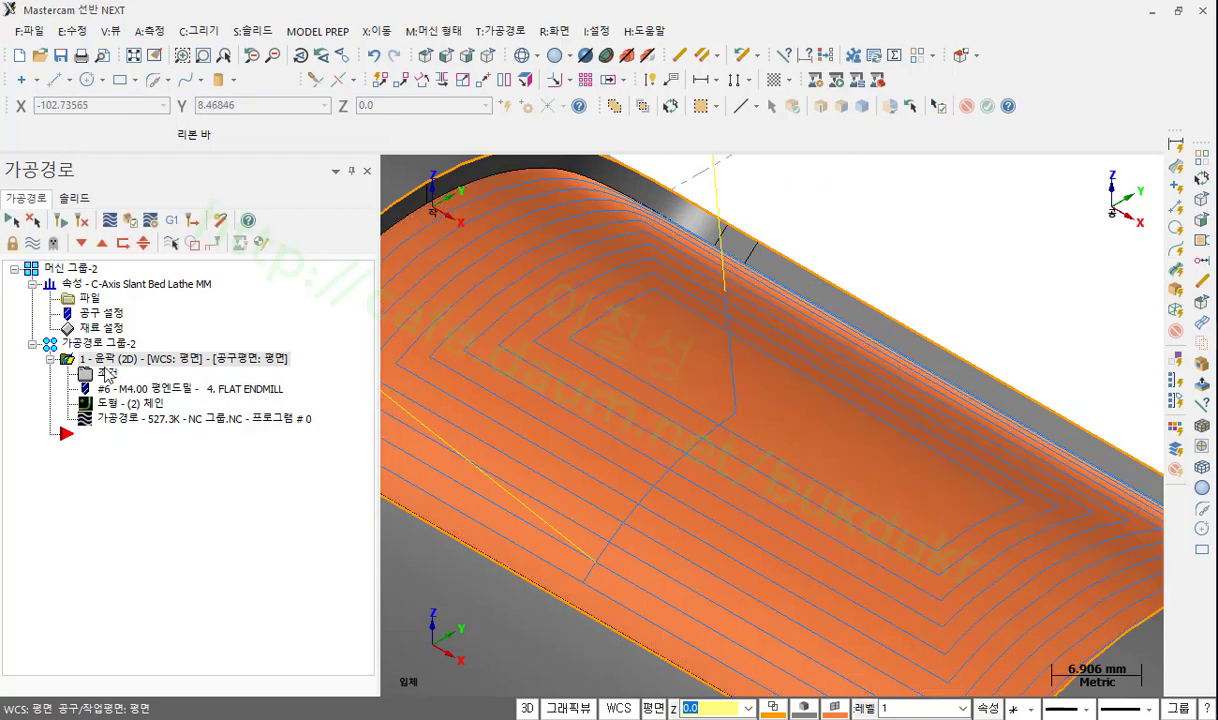
# - Set the side roughing passes to 12, regenerate the contour toolpath and check the coverage of the pocket's middle
pyautogui.click(105, 372)
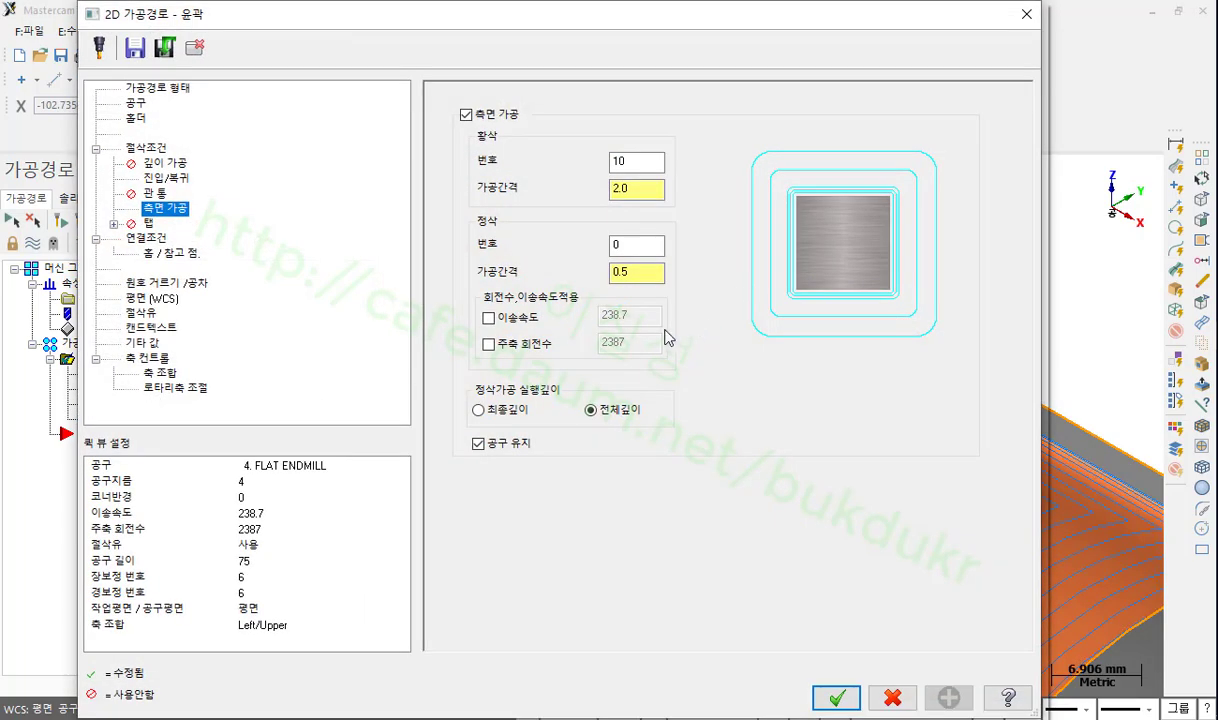
pyautogui.doubleClick(643, 164)
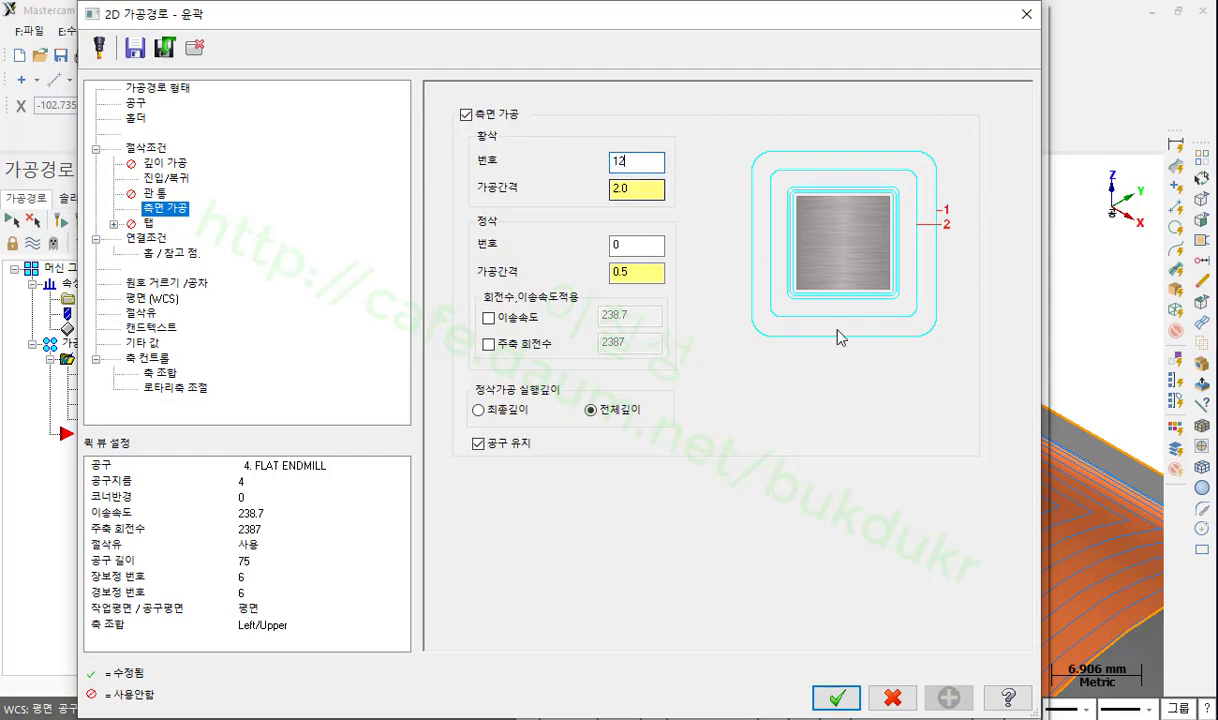
pyautogui.click(836, 697)
pyautogui.click(61, 221)
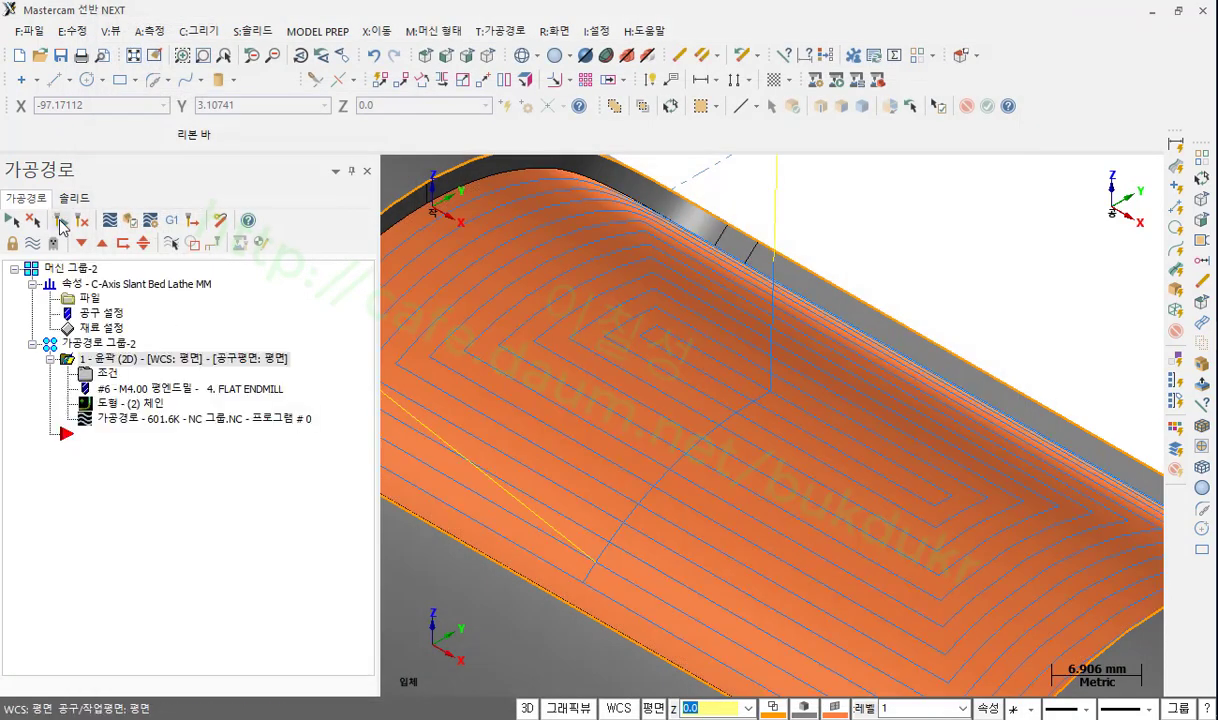
pyautogui.scroll(-5, 878, 217)
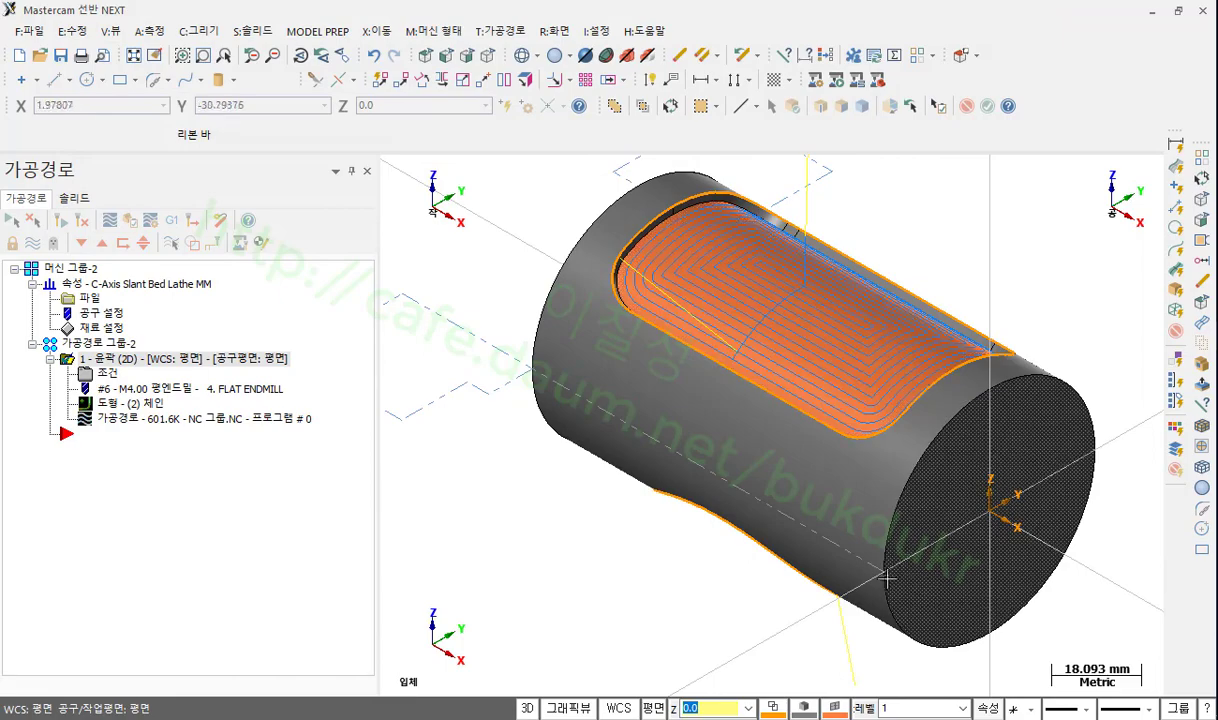
pyautogui.hotkey('alt', '1')
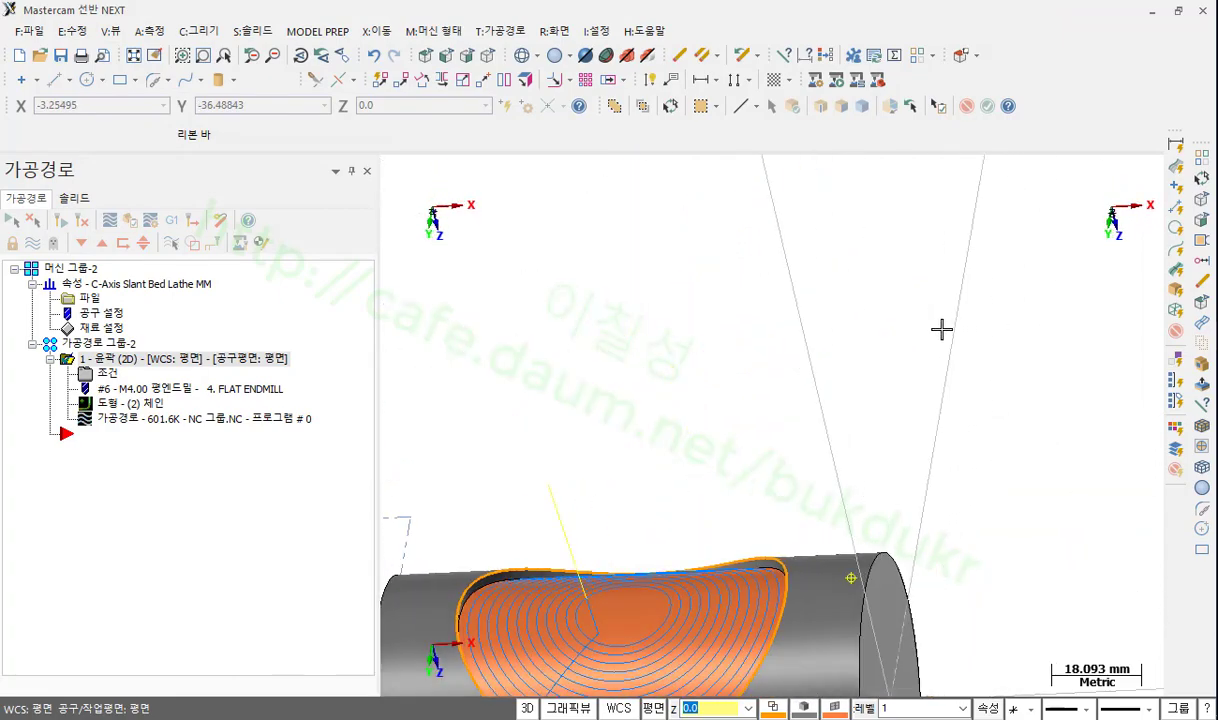
pyautogui.moveTo(941, 294); pyautogui.dragTo(710, 266, button='middle')
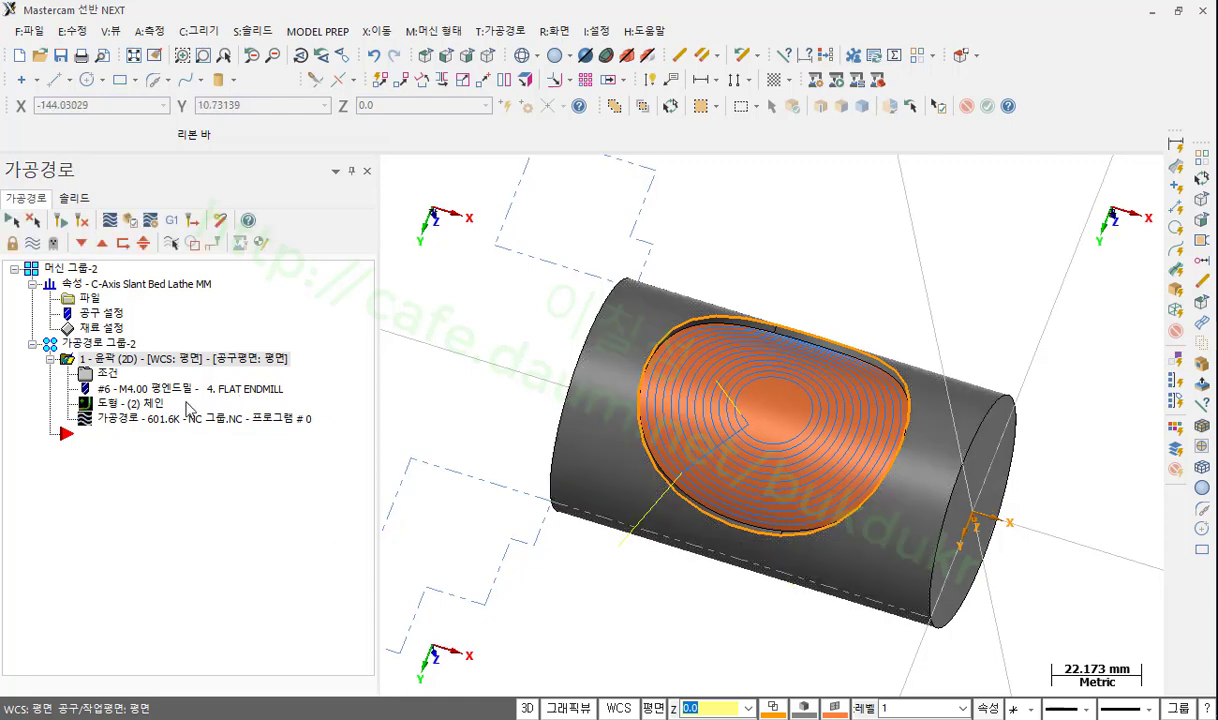
# - Increase the number of side roughing passes further and regenerate the contour toolpath to cover the pocket's middle
pyautogui.click(112, 377)
pyautogui.doubleClick(644, 163)
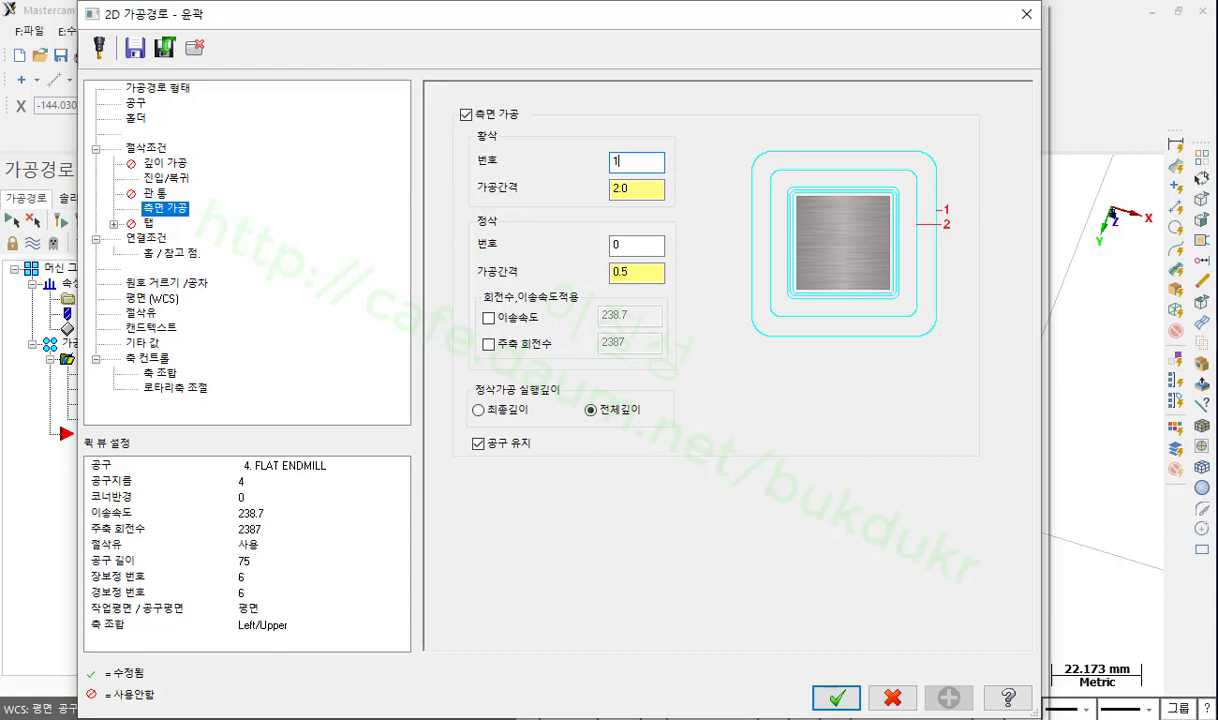
pyautogui.click(837, 698)
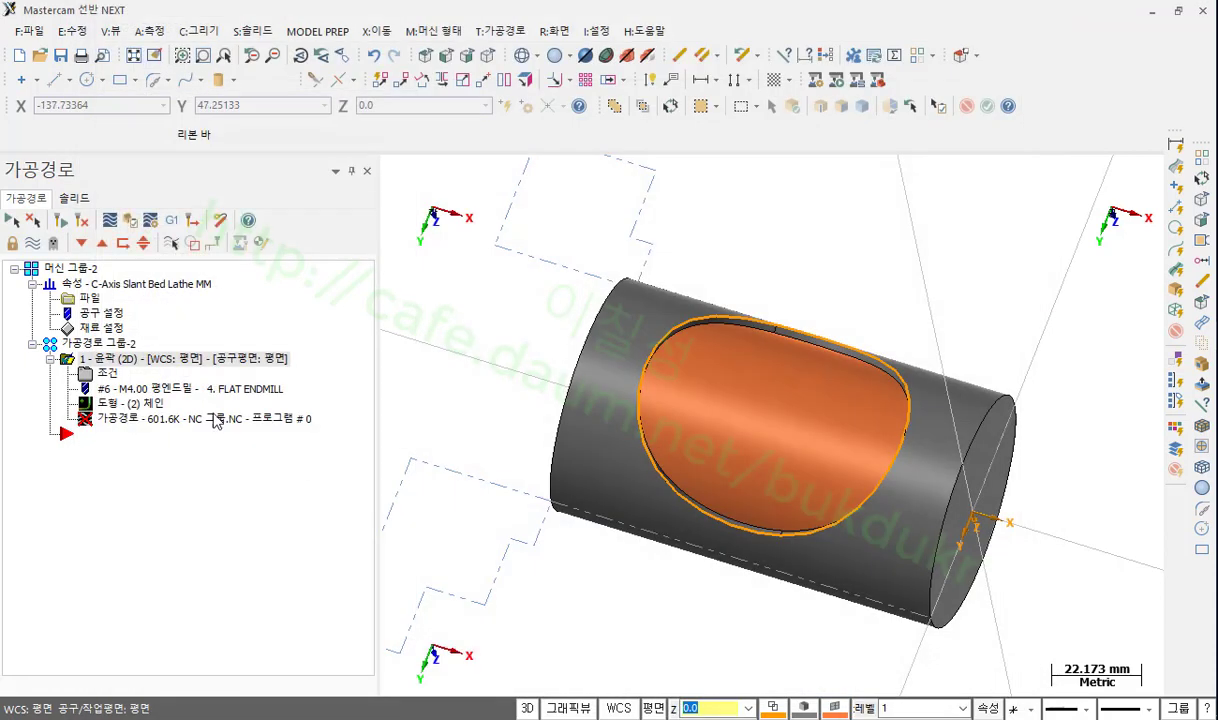
pyautogui.click(62, 222)
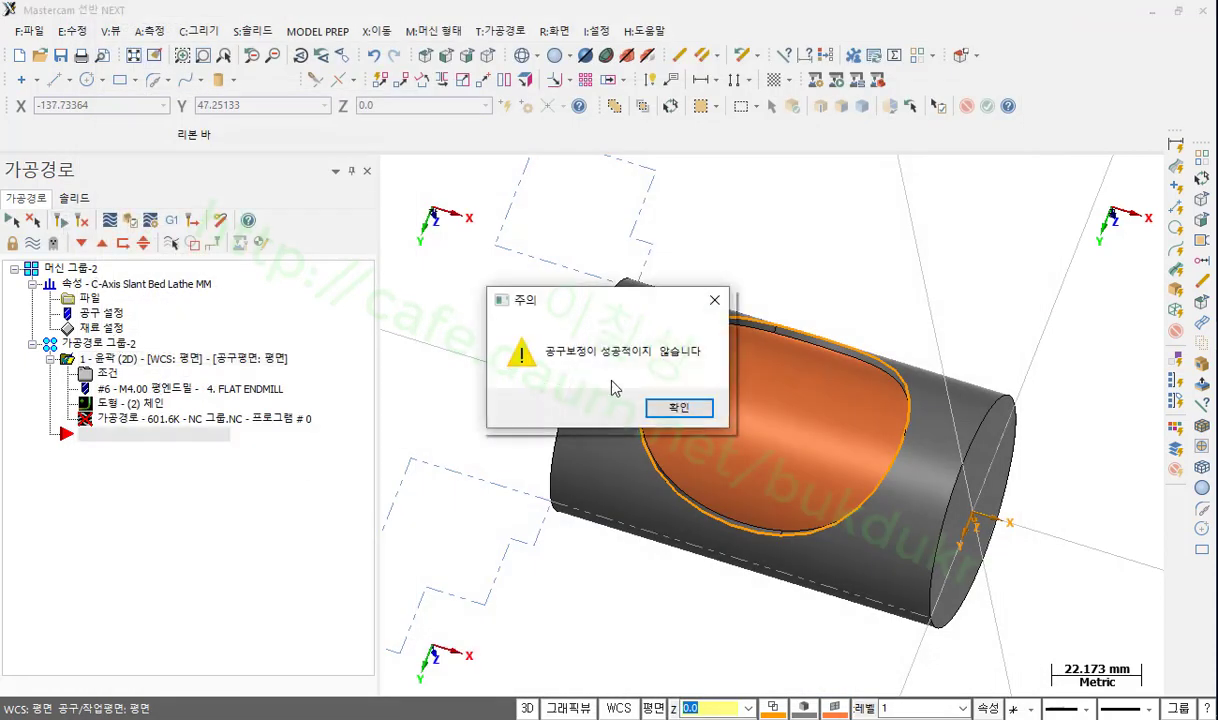
pyautogui.click(665, 409)
pyautogui.click(668, 411)
pyautogui.click(674, 414)
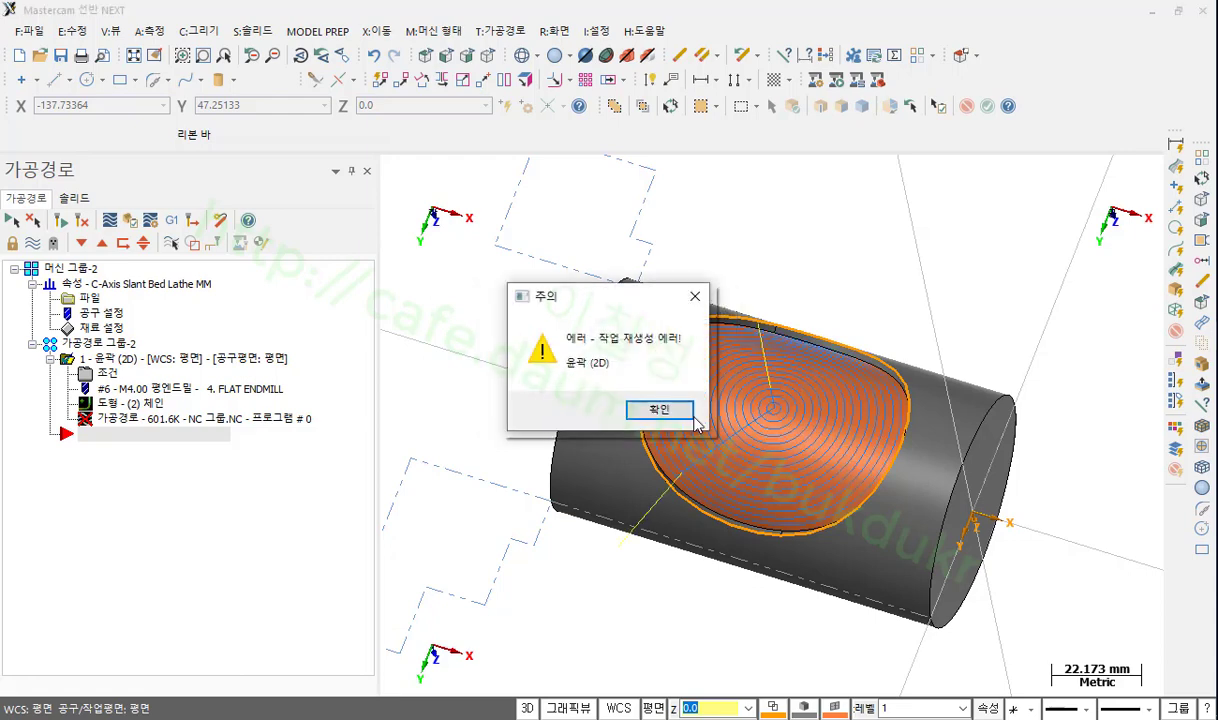
pyautogui.click(640, 398)
pyautogui.scroll(3, 740, 428)
pyautogui.moveTo(745, 366); pyautogui.dragTo(715, 457, button='middle')
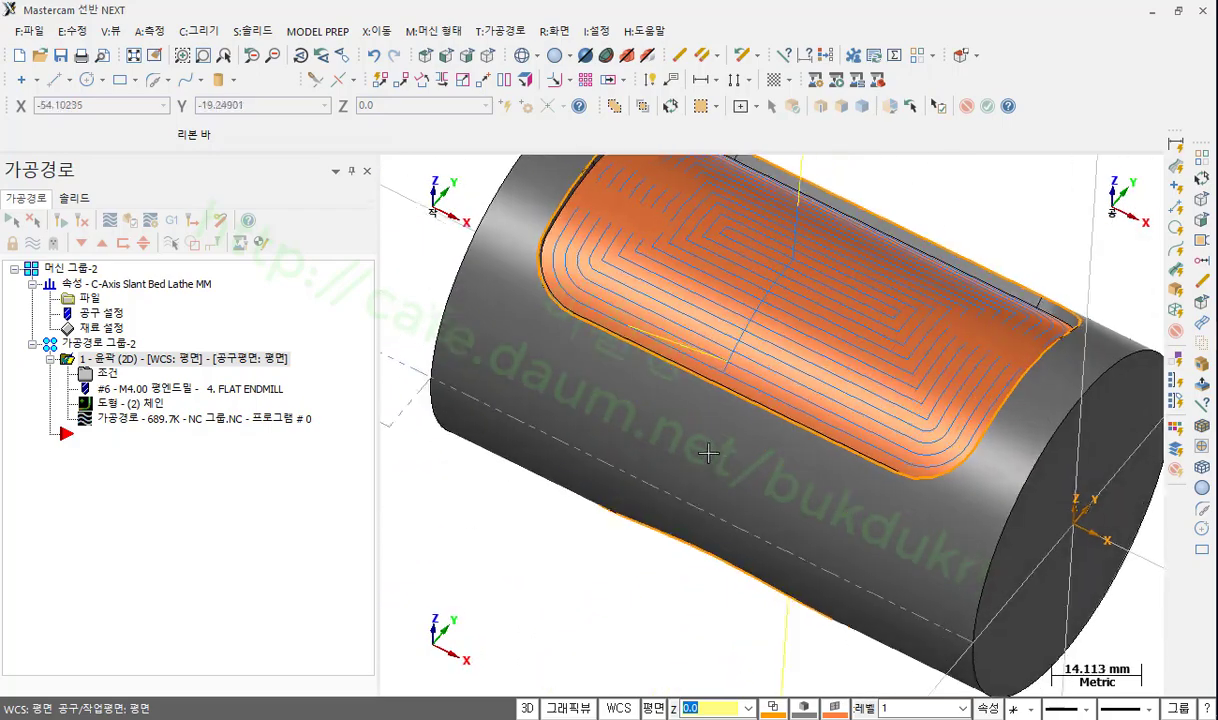
# - Run a Verify simulation of the contour operation on the cylinder stock
pyautogui.click(161, 239)
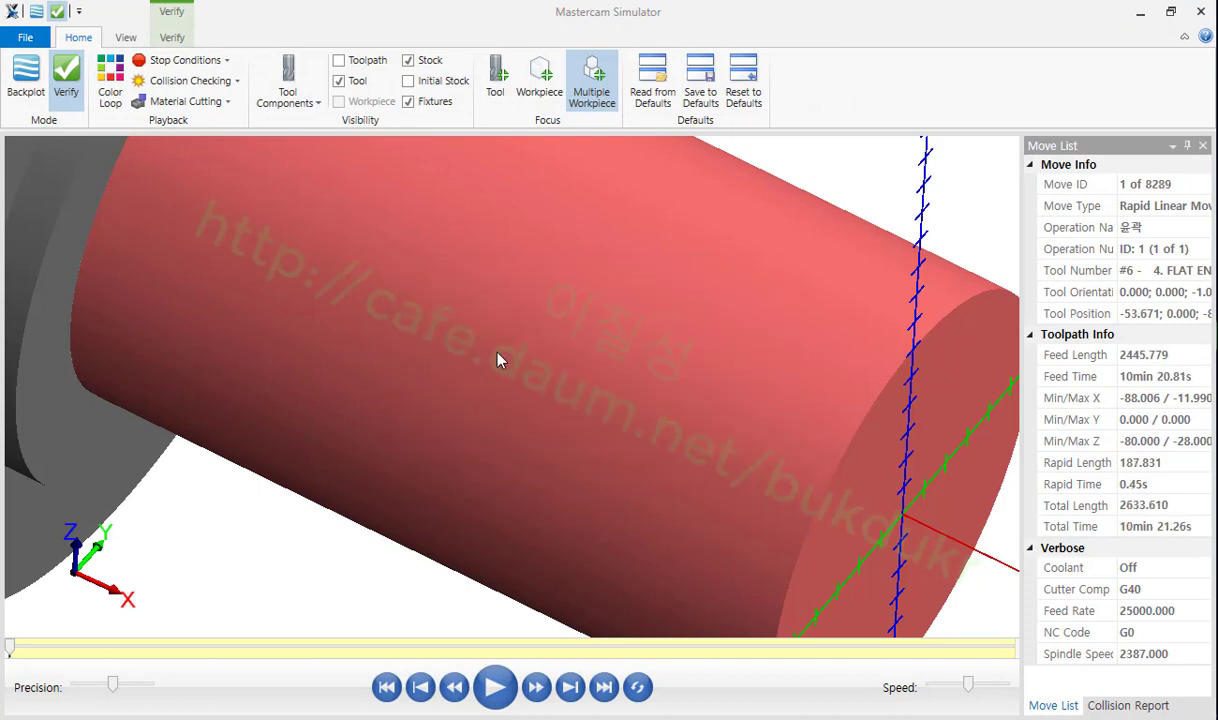
pyautogui.scroll(-2, 449, 500)
pyautogui.click(495, 687)
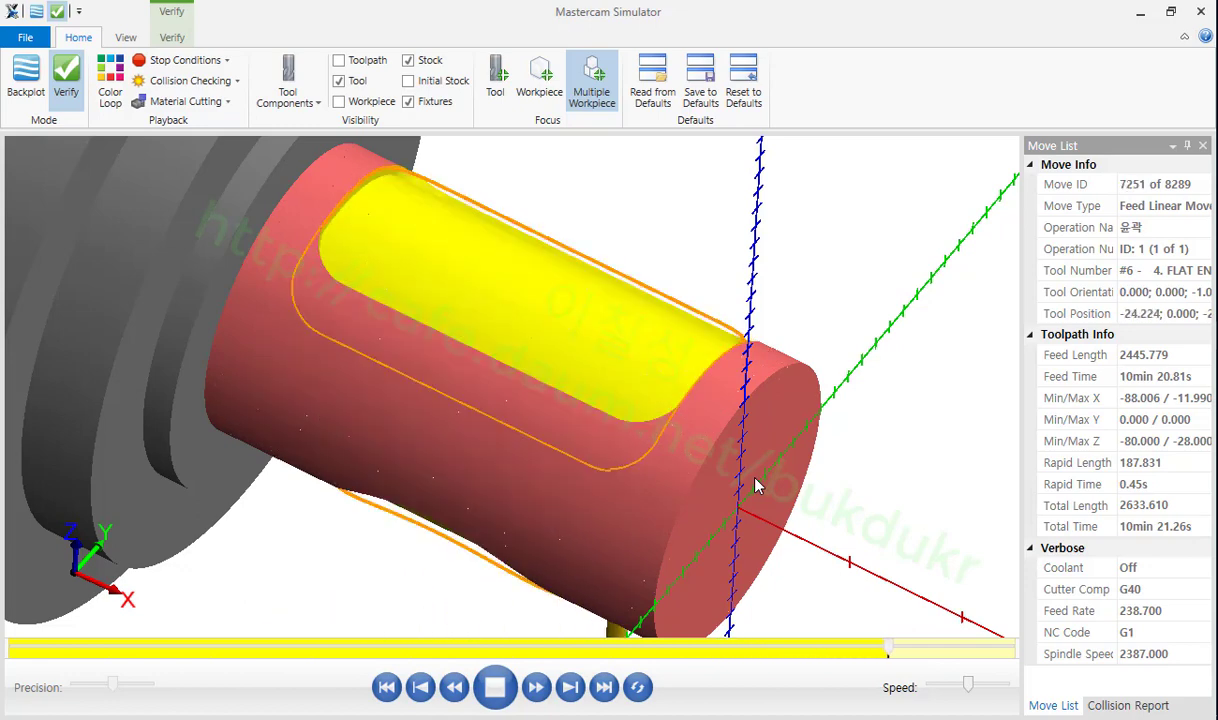
# - Inspect the simulated pockets from several angles around the cylinder and close the simulator
pyautogui.moveTo(697, 396); pyautogui.dragTo(420, 285, button='middle')
pyautogui.scroll(-2, 598, 361)
pyautogui.scroll(3, 601, 428)
pyautogui.scroll(4, 572, 391)
pyautogui.scroll(3, 658, 343)
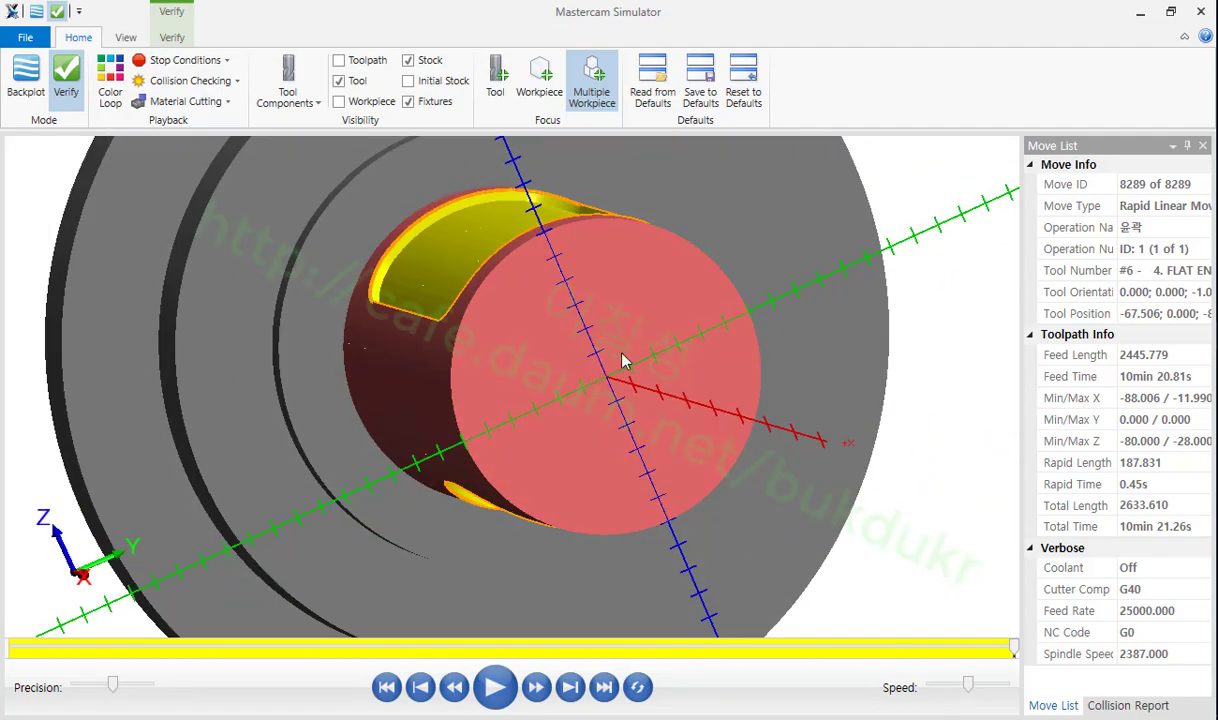
pyautogui.moveTo(626, 345); pyautogui.dragTo(688, 358, button='middle')
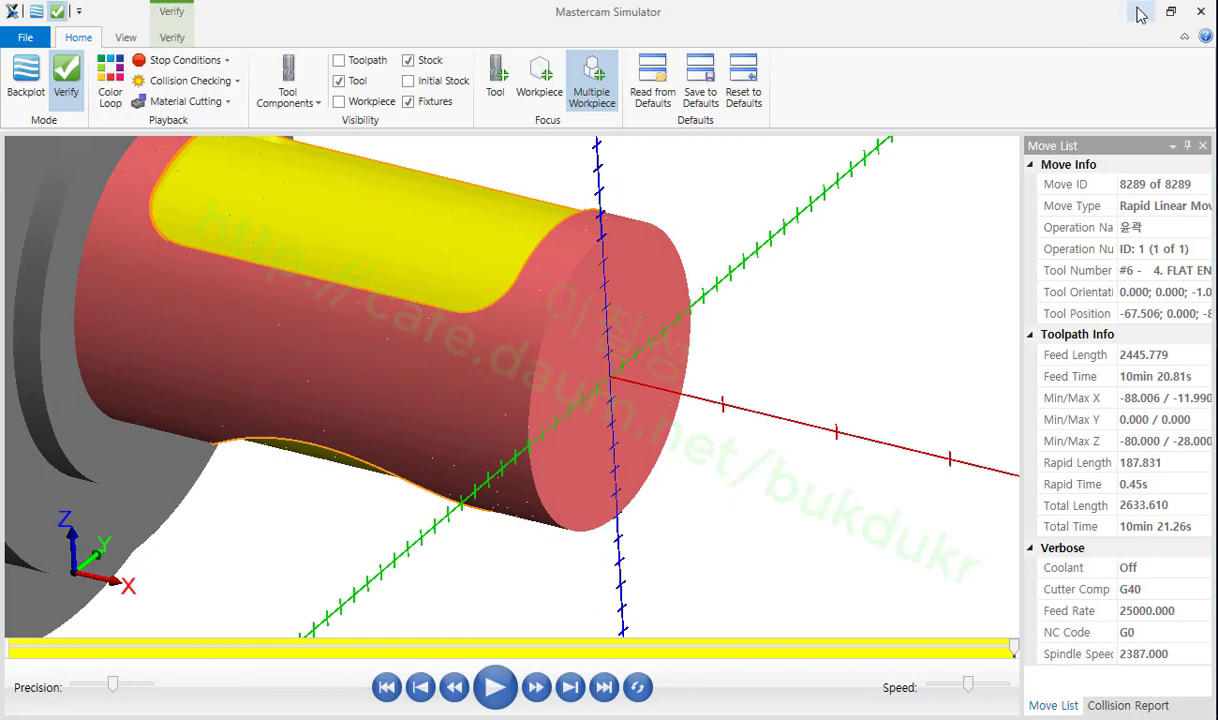
pyautogui.click(1200, 11)
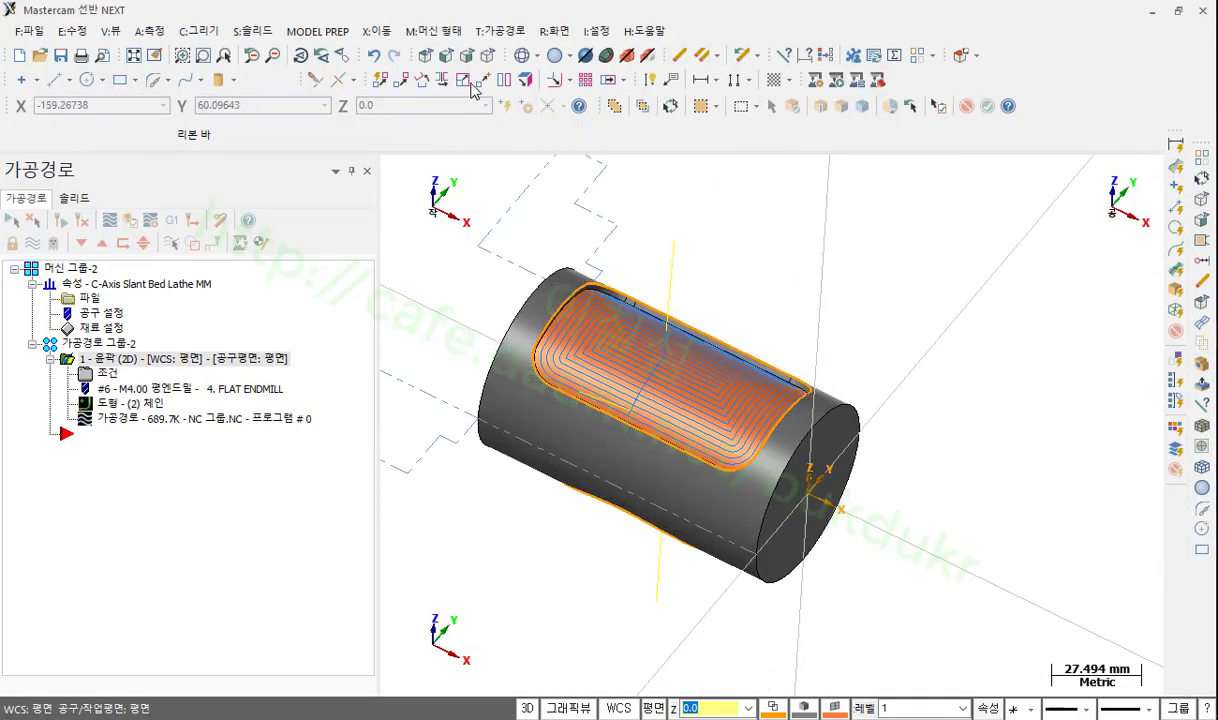
# - Set the construction and tool planes to the right side (WCS) for drawing on the cylinder's end face
pyautogui.scroll(2, 900, 450)
pyautogui.scroll(-3, 900, 400)
pyautogui.scroll(3, 943, 340)
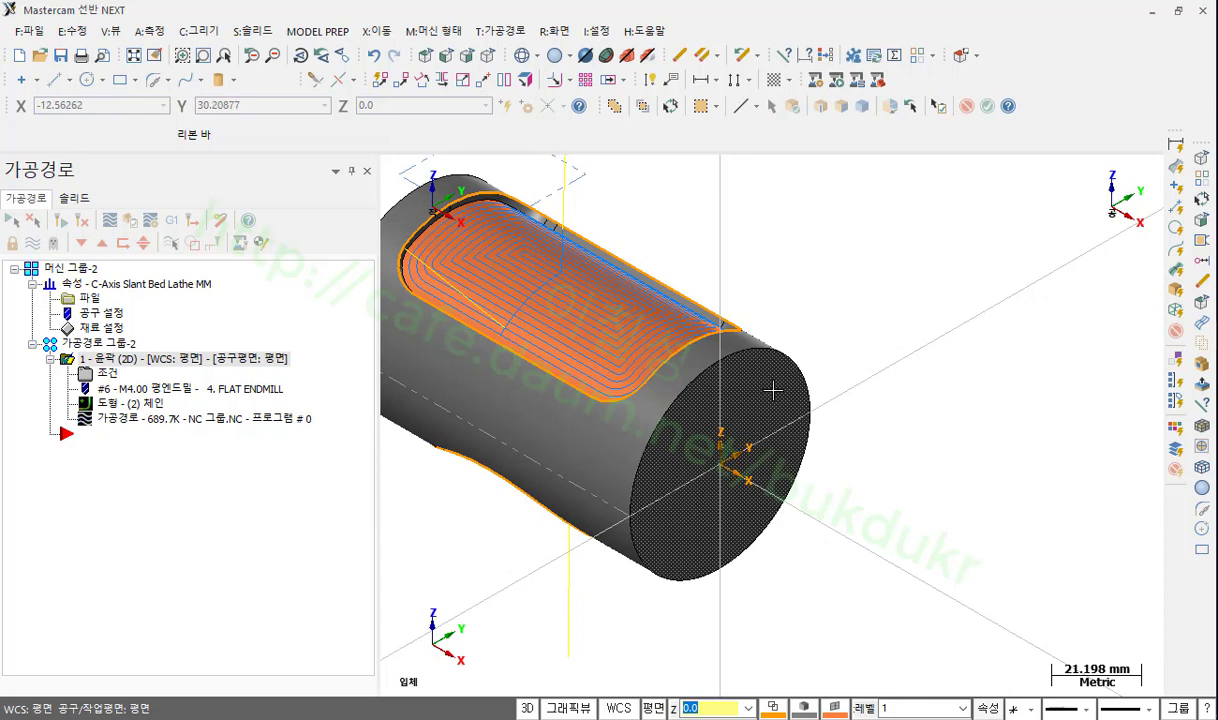
pyautogui.scroll(-1, 684, 402)
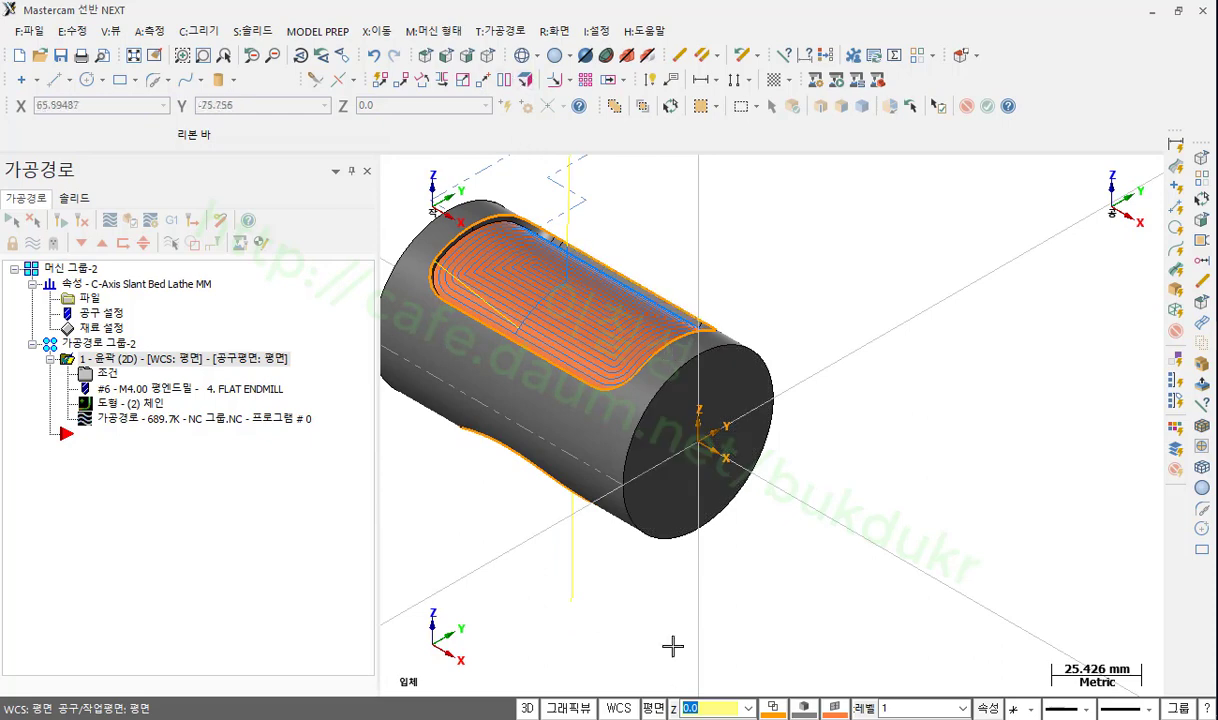
pyautogui.click(652, 707)
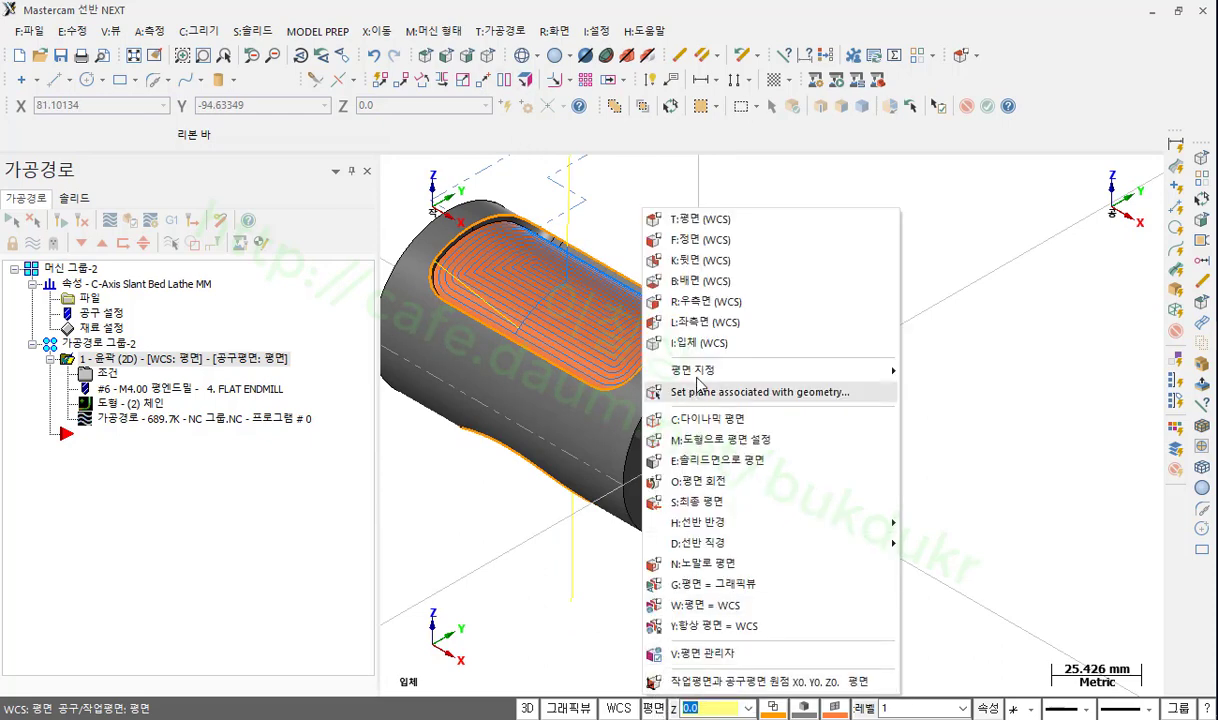
pyautogui.click(740, 301)
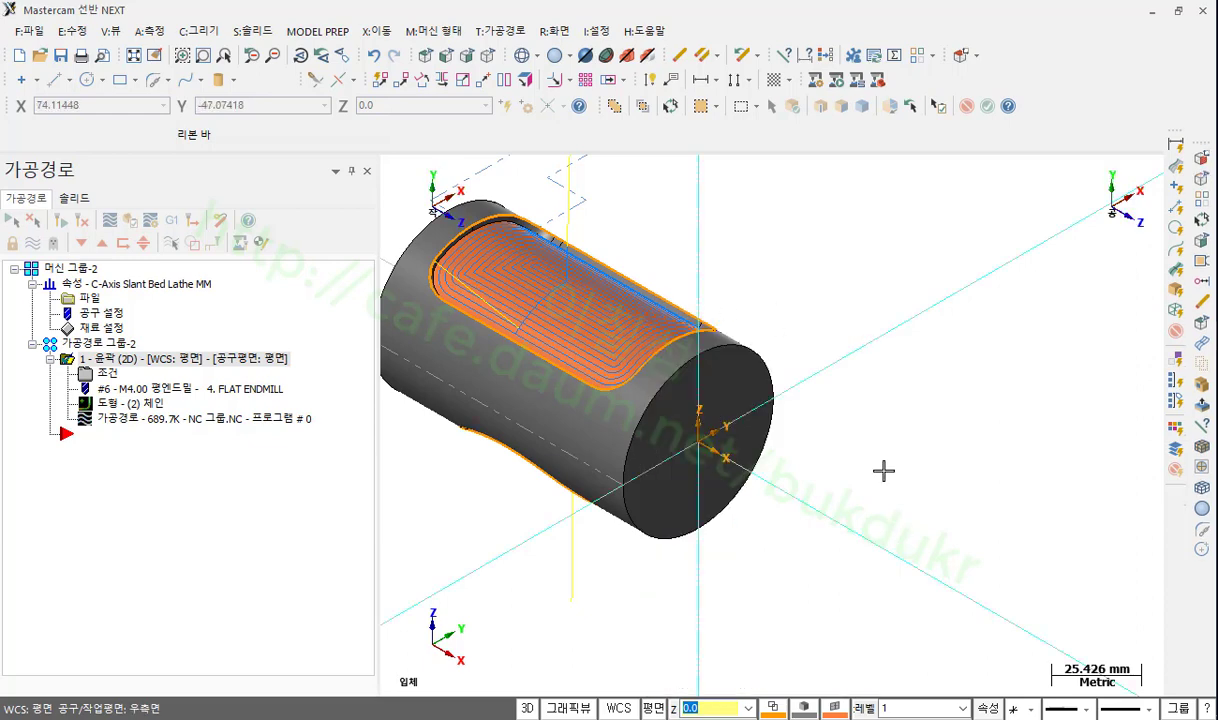
# - Draw a 30 by 30 mm rectangle anchored at its centre on the origin of the cylinder's end face
pyautogui.scroll(2, 720, 484)
pyautogui.click(121, 81)
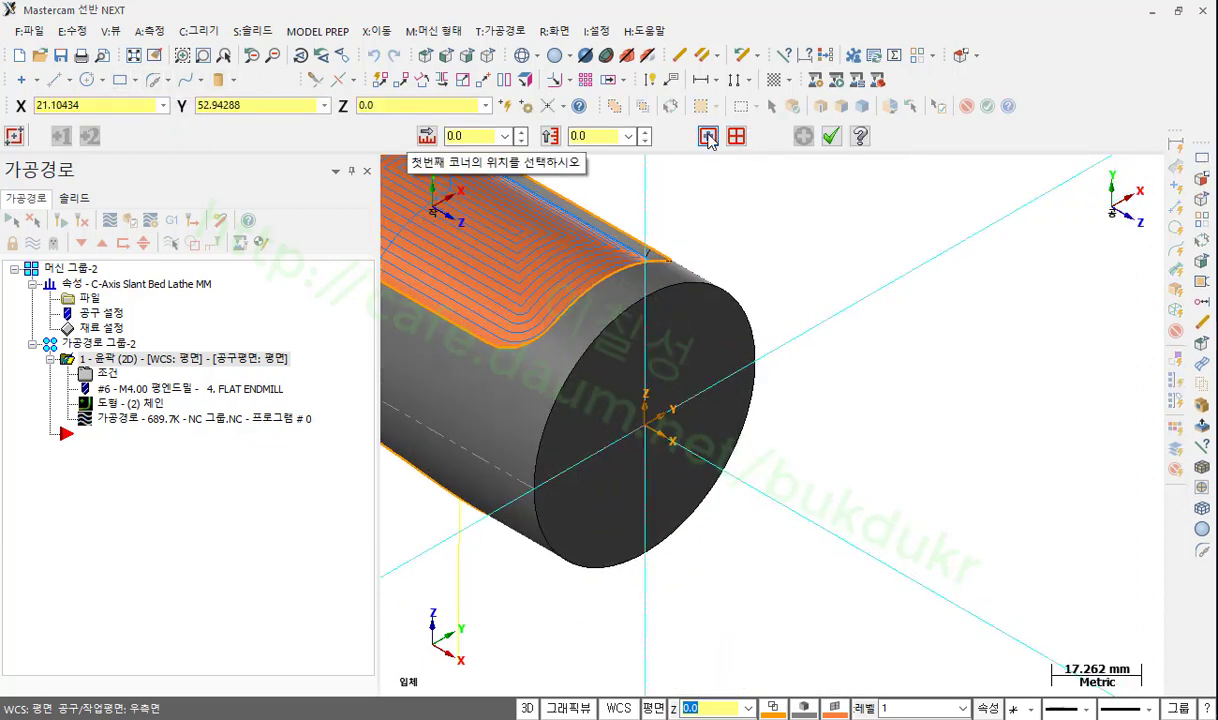
pyautogui.click(655, 434)
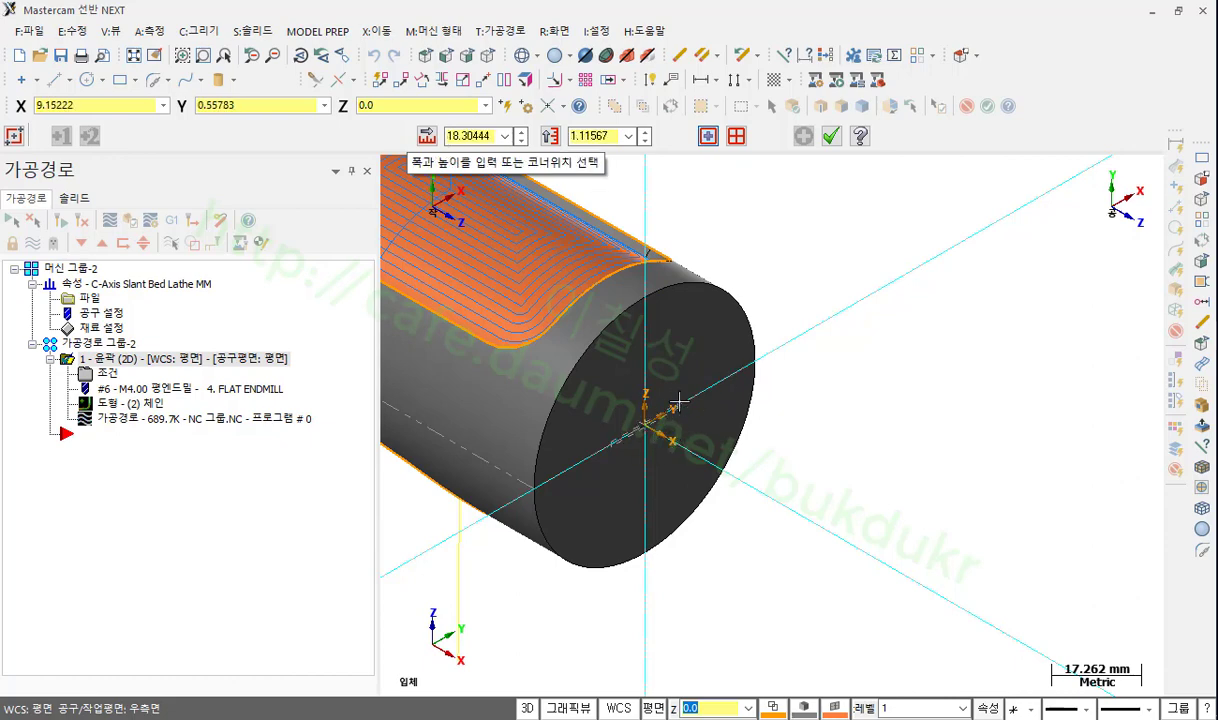
pyautogui.click(694, 327)
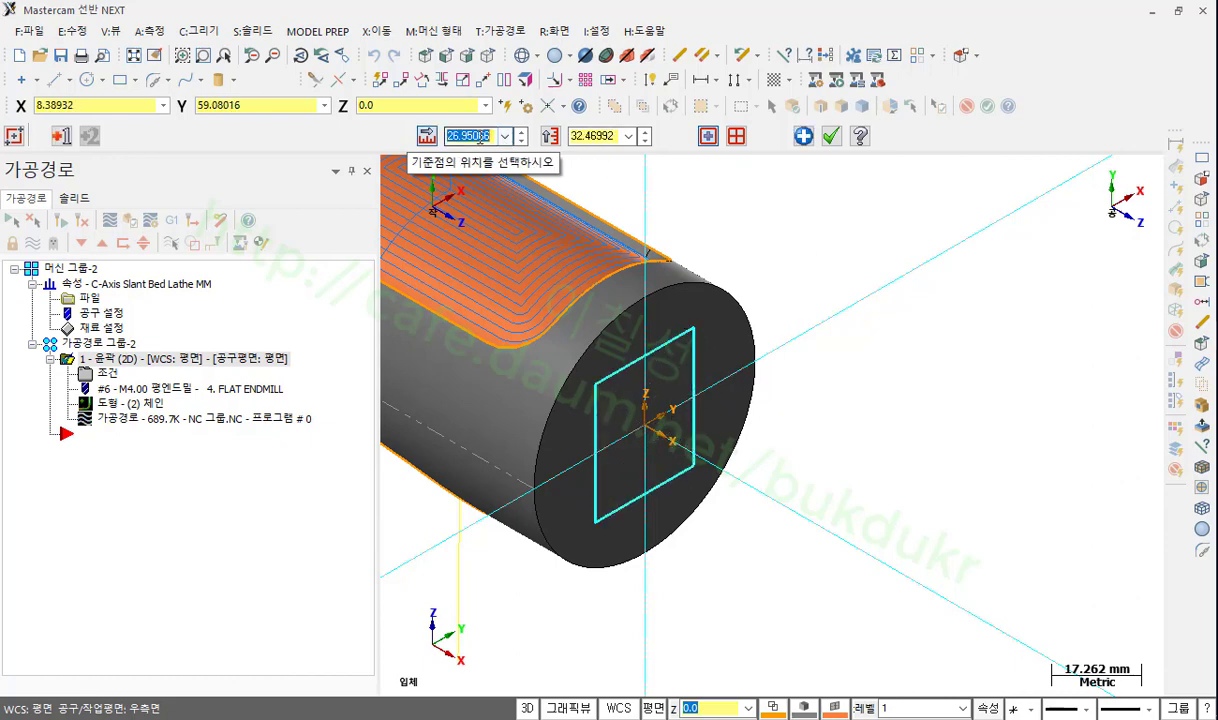
pyautogui.write('30')
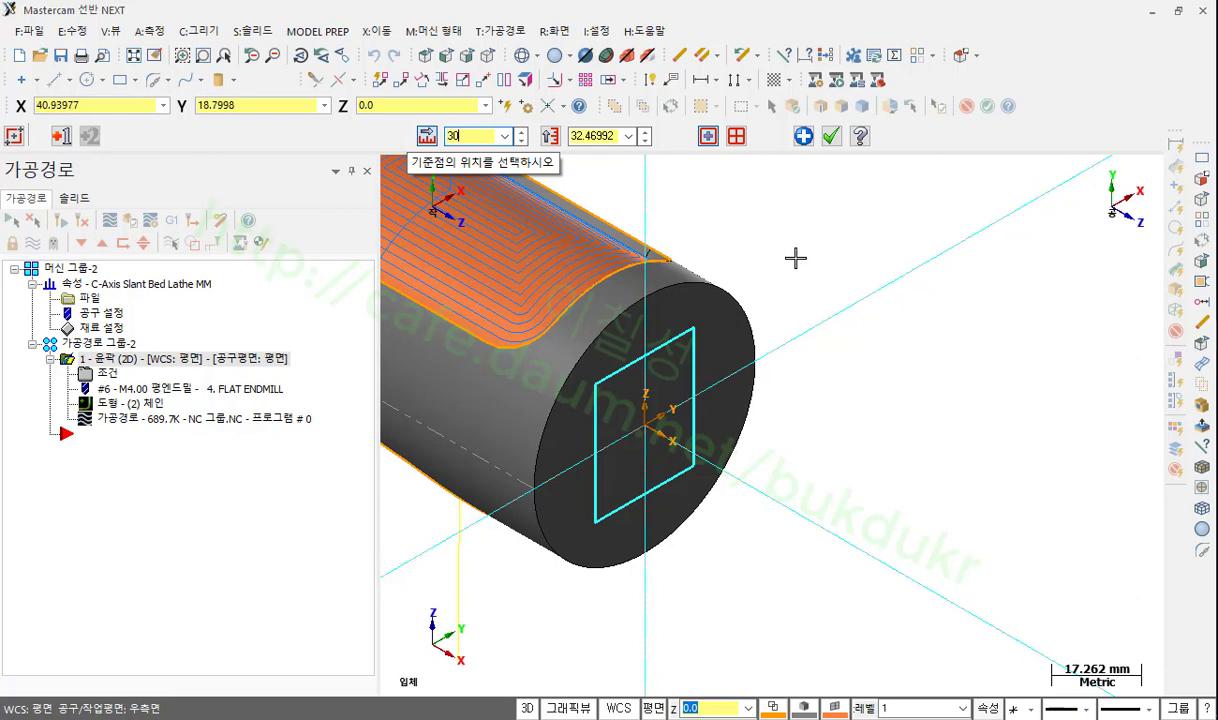
pyautogui.click(595, 137)
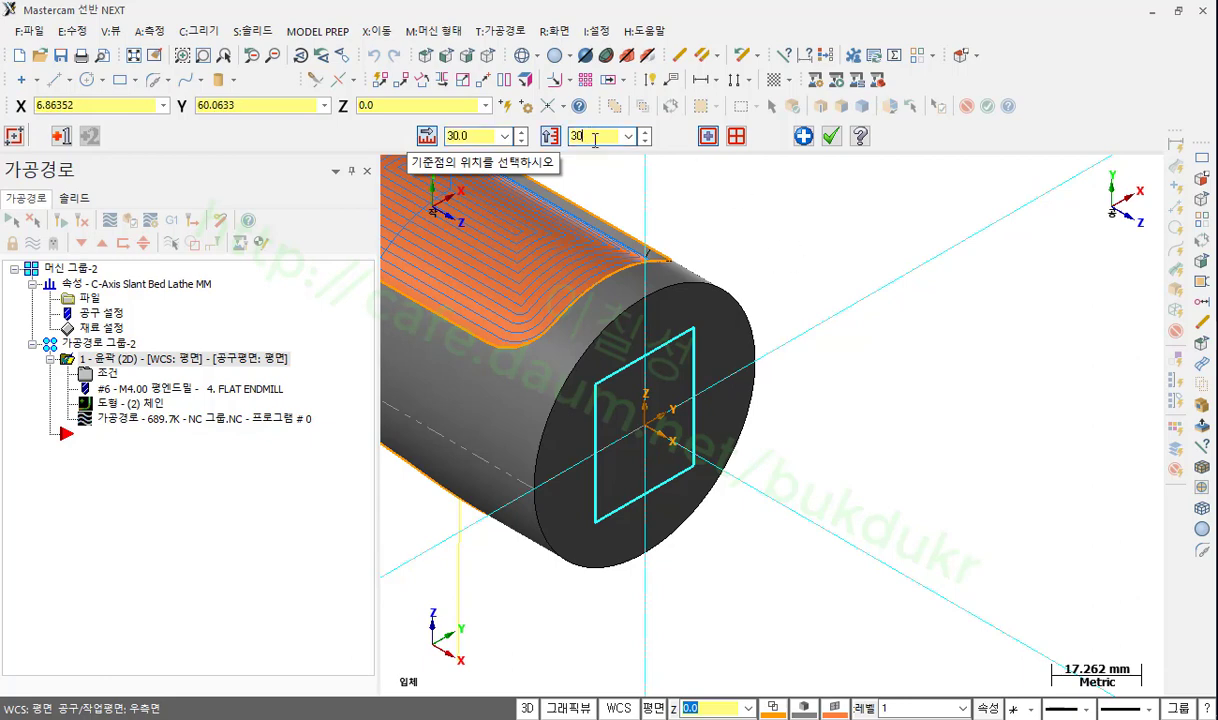
pyautogui.write('30')
pyautogui.press('Return')
pyautogui.click(831, 136)
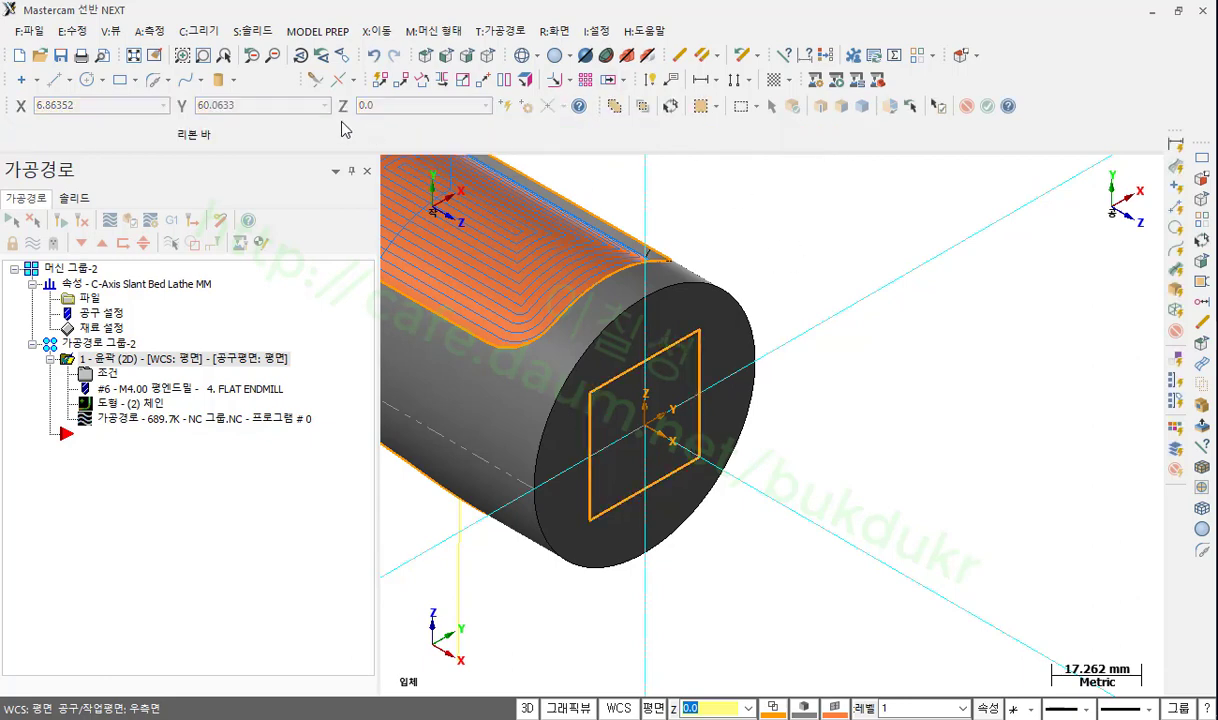
# - Fillet all corners of the end-face square as a chain with a 10 mm radius
pyautogui.click(155, 84)
pyautogui.click(680, 338)
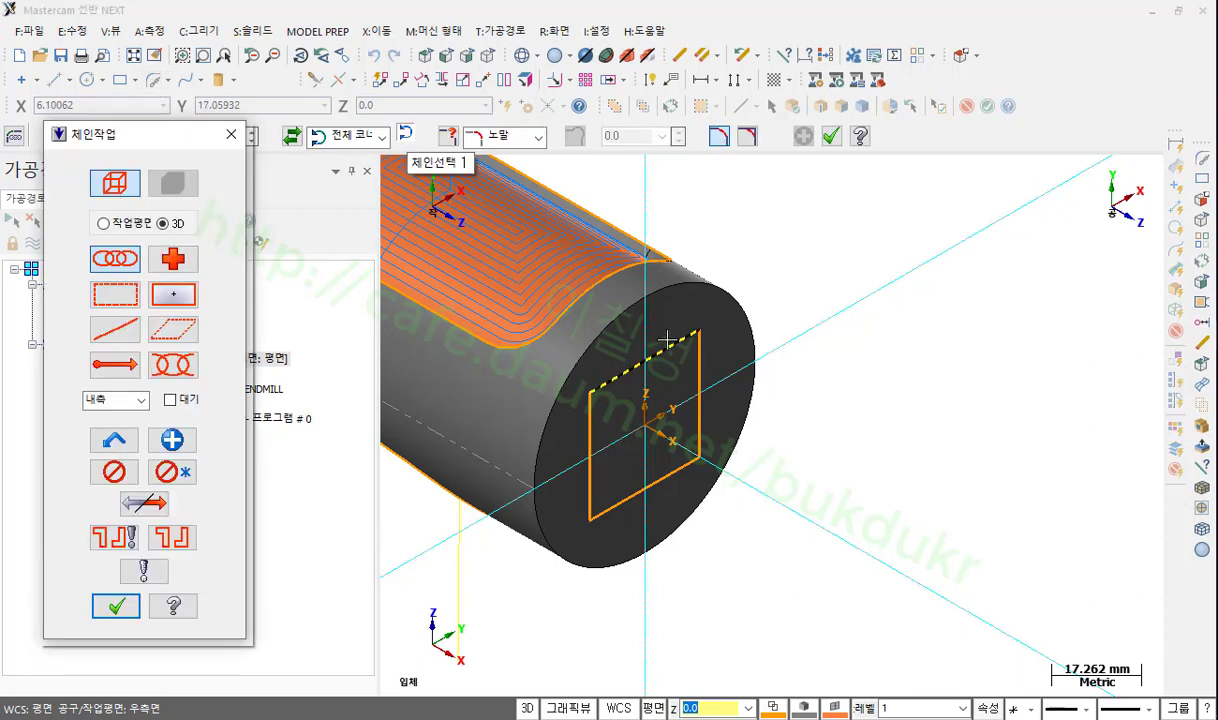
pyautogui.click(116, 607)
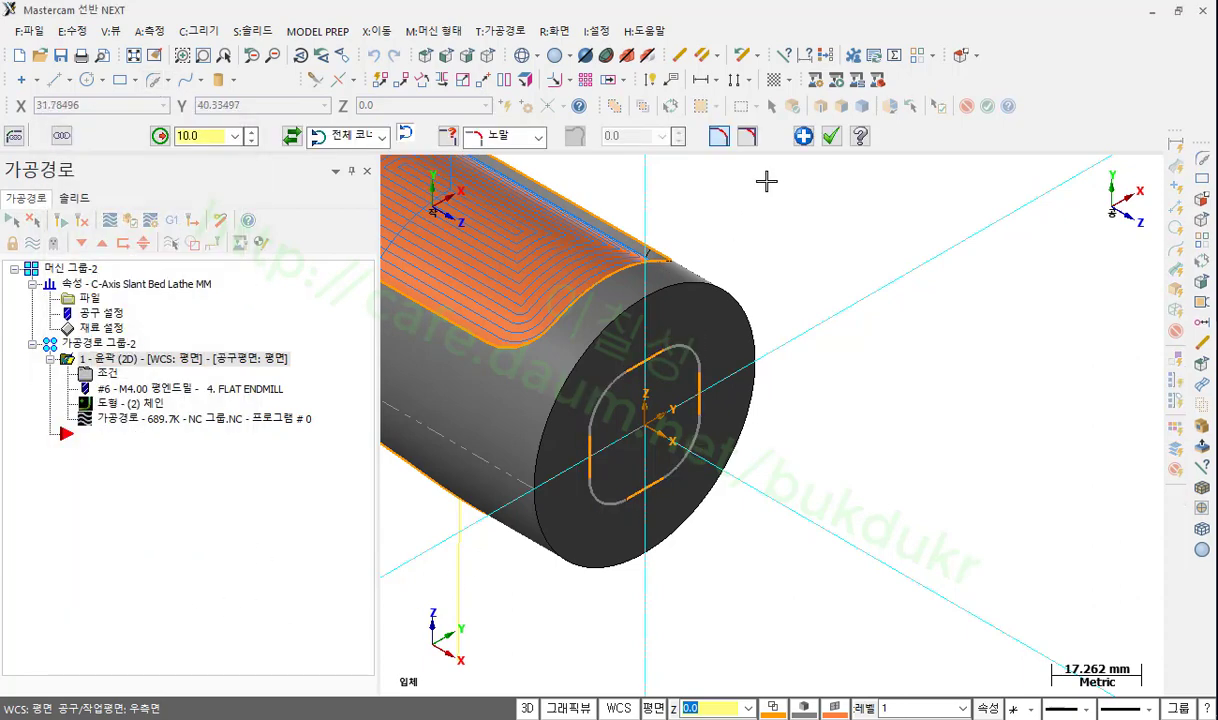
pyautogui.click(831, 136)
pyautogui.moveTo(900, 420); pyautogui.dragTo(791, 253, button='middle')
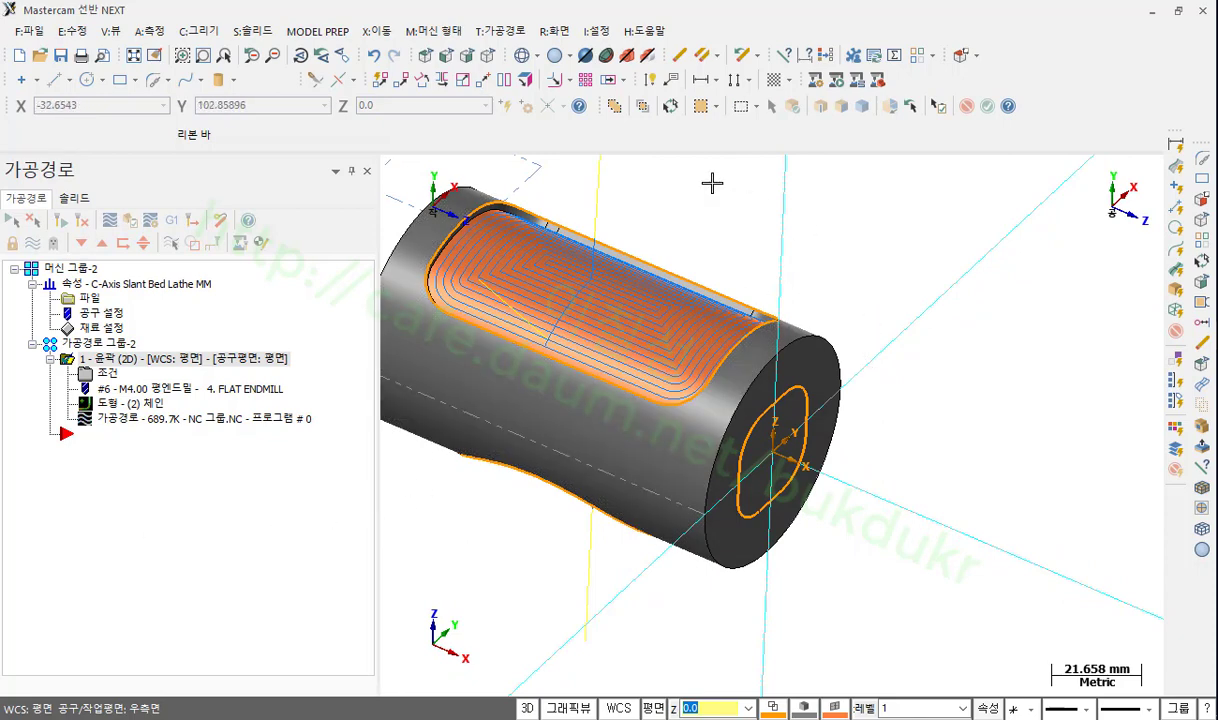
# - Start a C-axis face contour toolpath using the rounded-square chain on the cylinder's end face
pyautogui.click(500, 31)
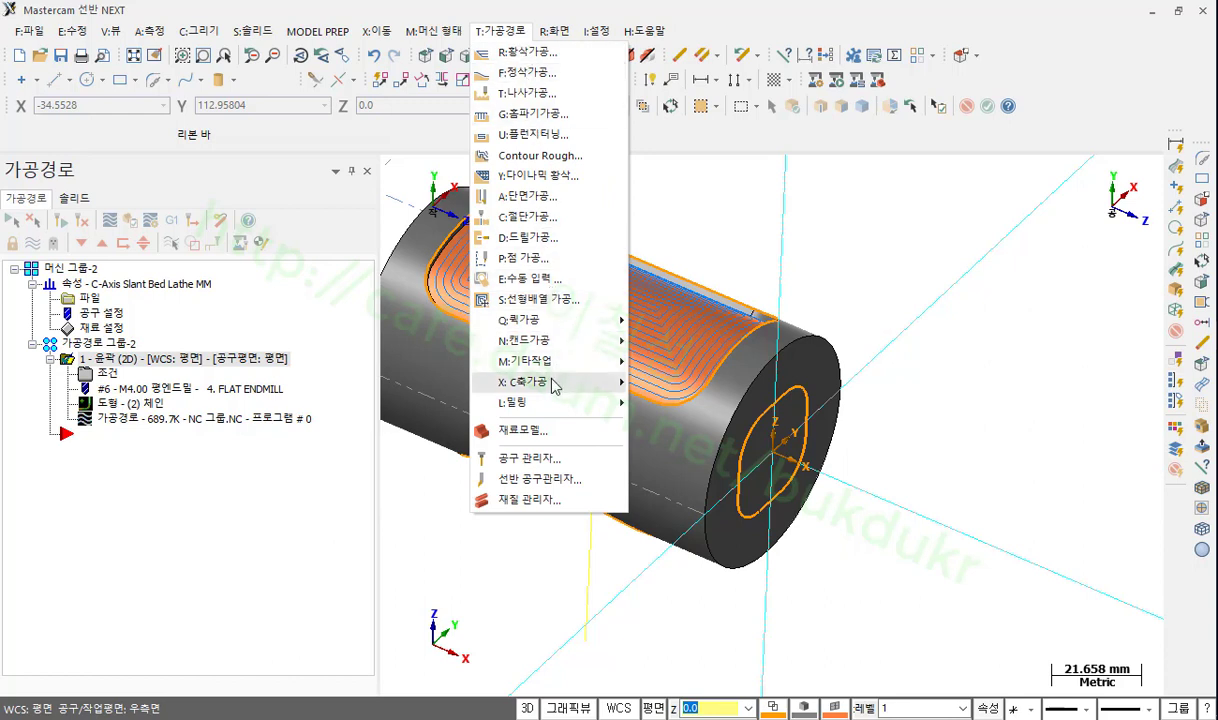
pyautogui.moveTo(555, 384)
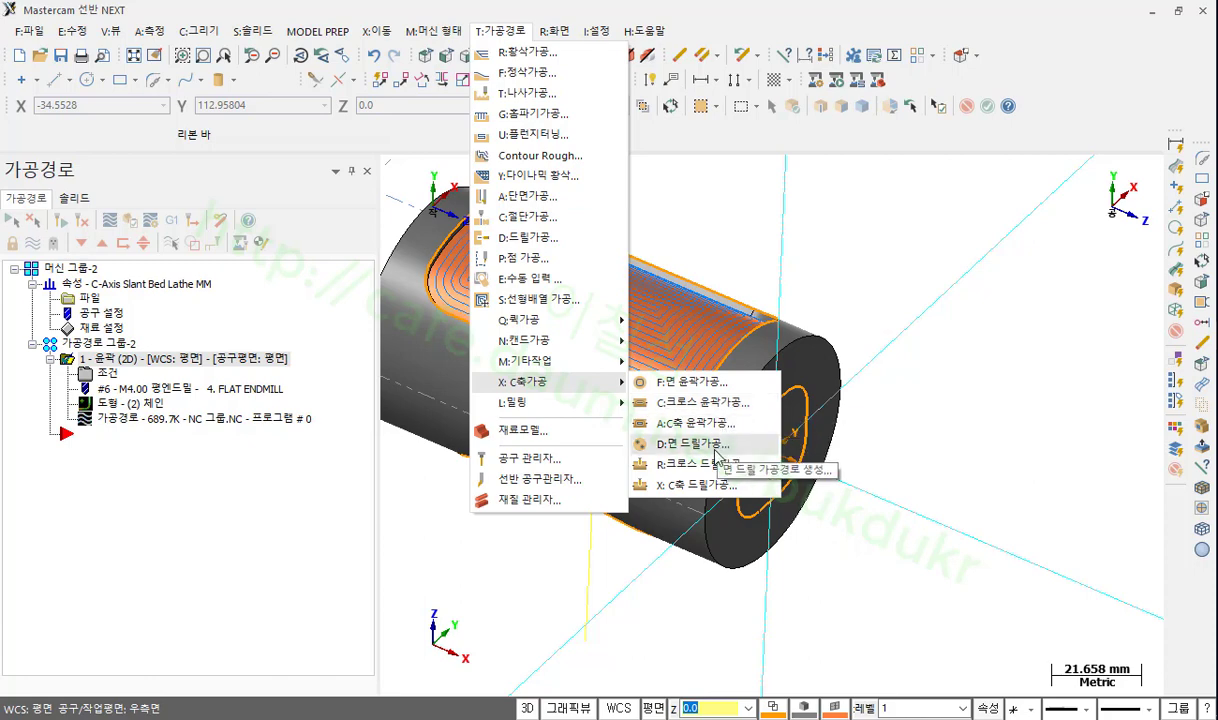
pyautogui.click(680, 381)
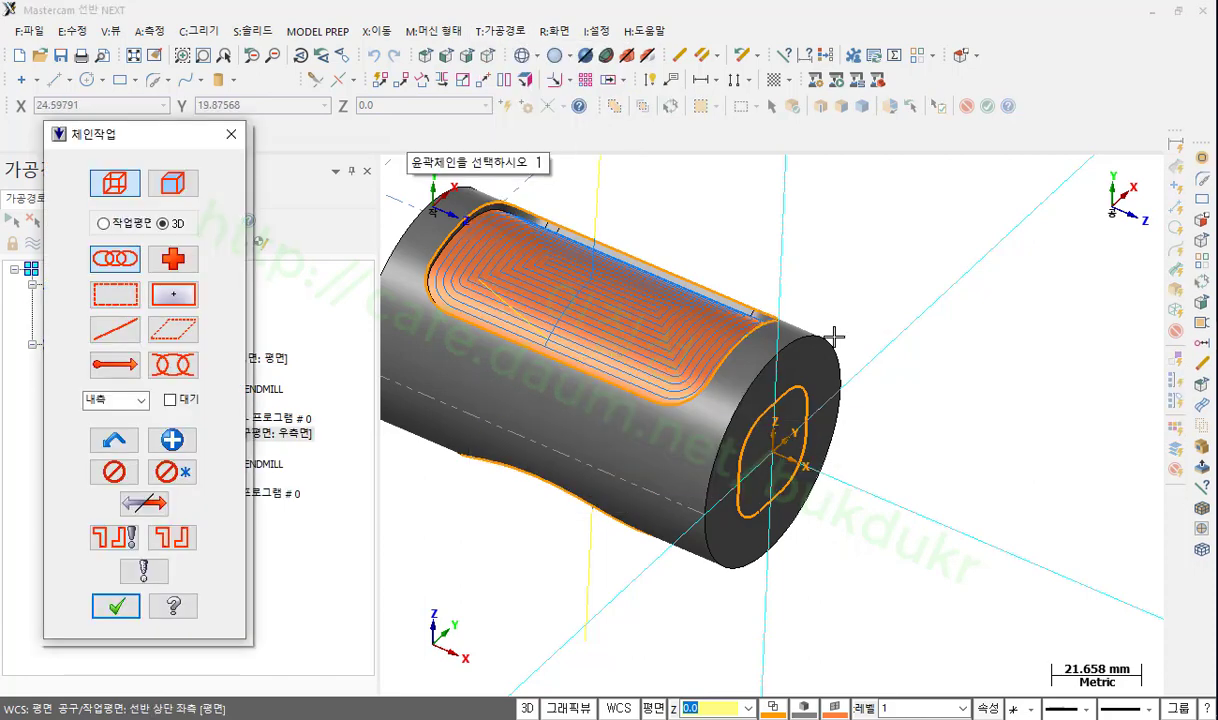
pyautogui.click(789, 396)
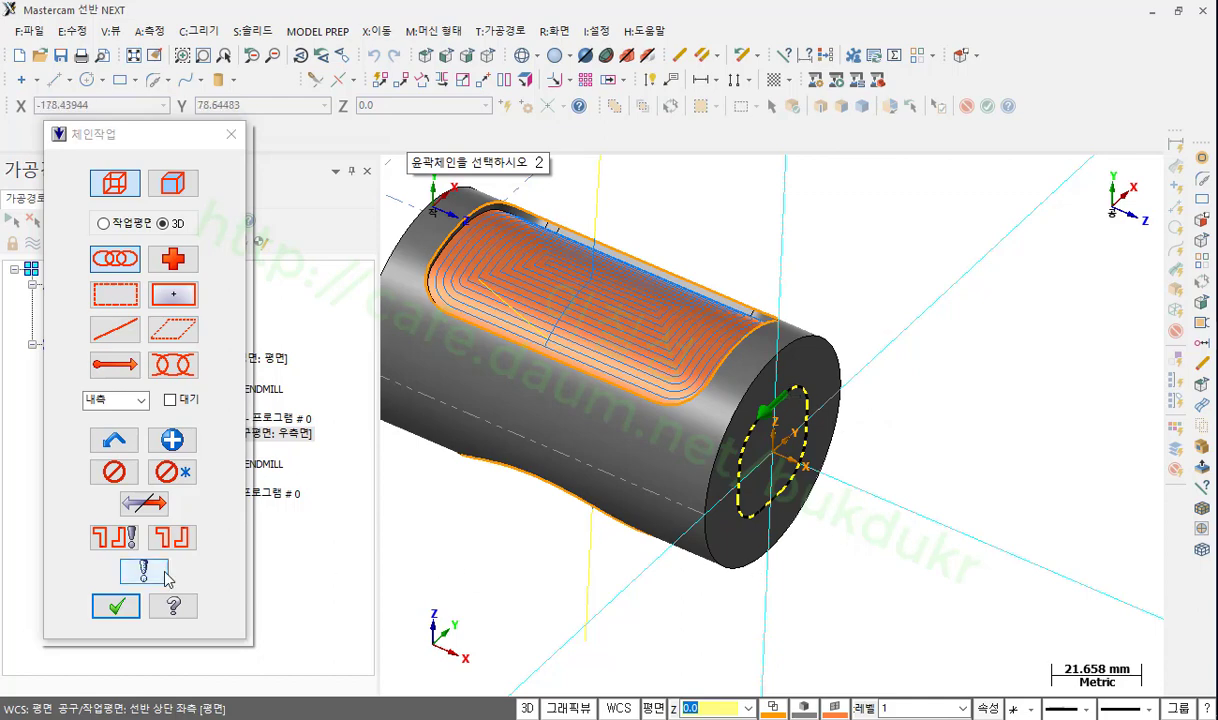
pyautogui.click(116, 606)
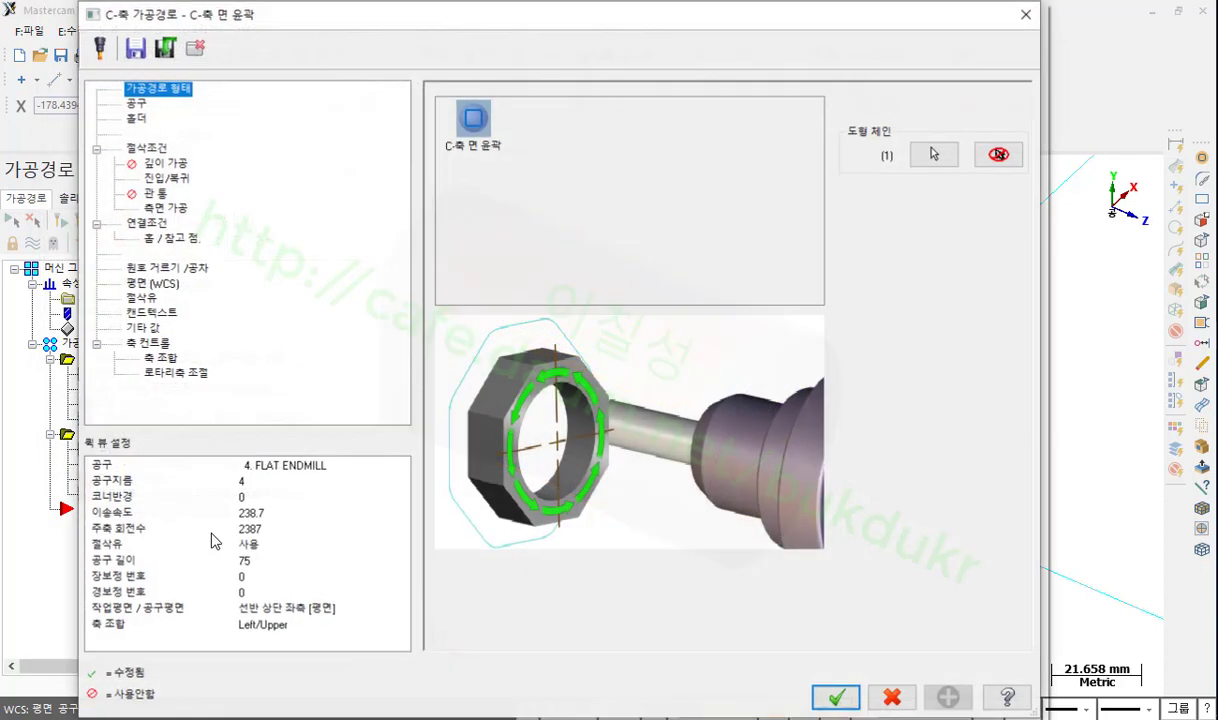
# - Set left cutter compensation and lead-in/out lines and arcs of 60%, with a 45° sweep and 2.0 overlap, for the face contour
pyautogui.click(135, 104)
pyautogui.click(158, 148)
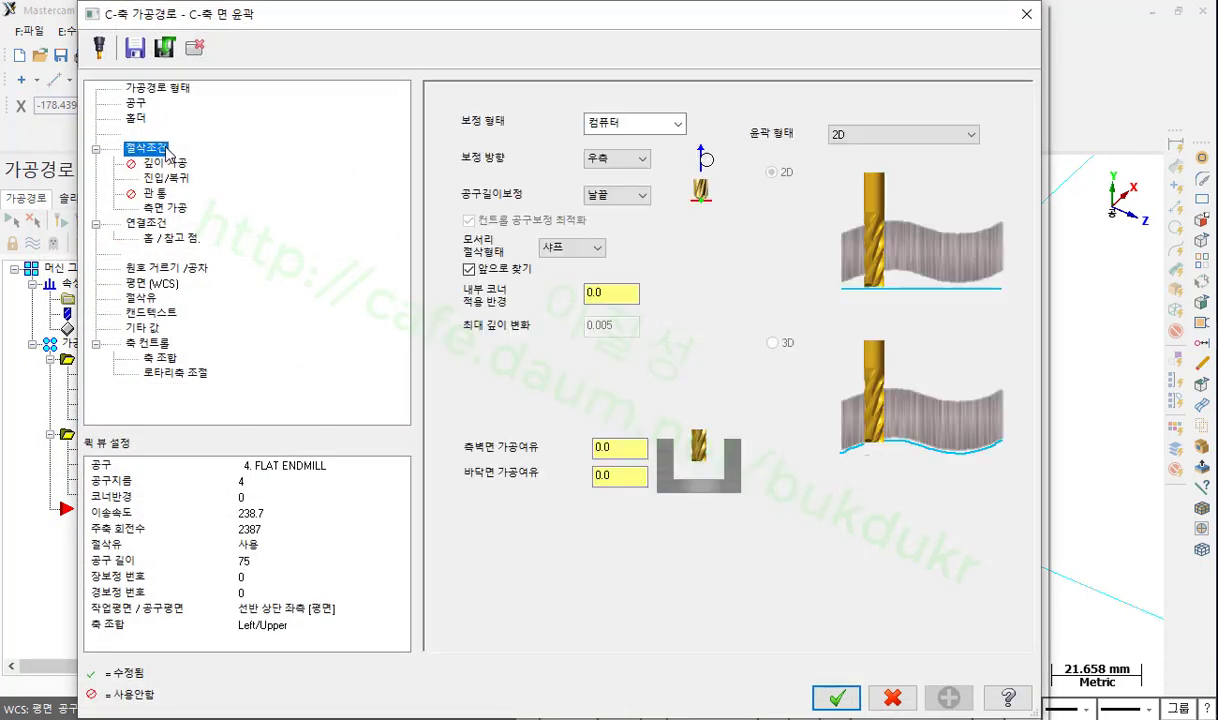
pyautogui.click(644, 159)
pyautogui.click(606, 175)
pyautogui.click(368, 184)
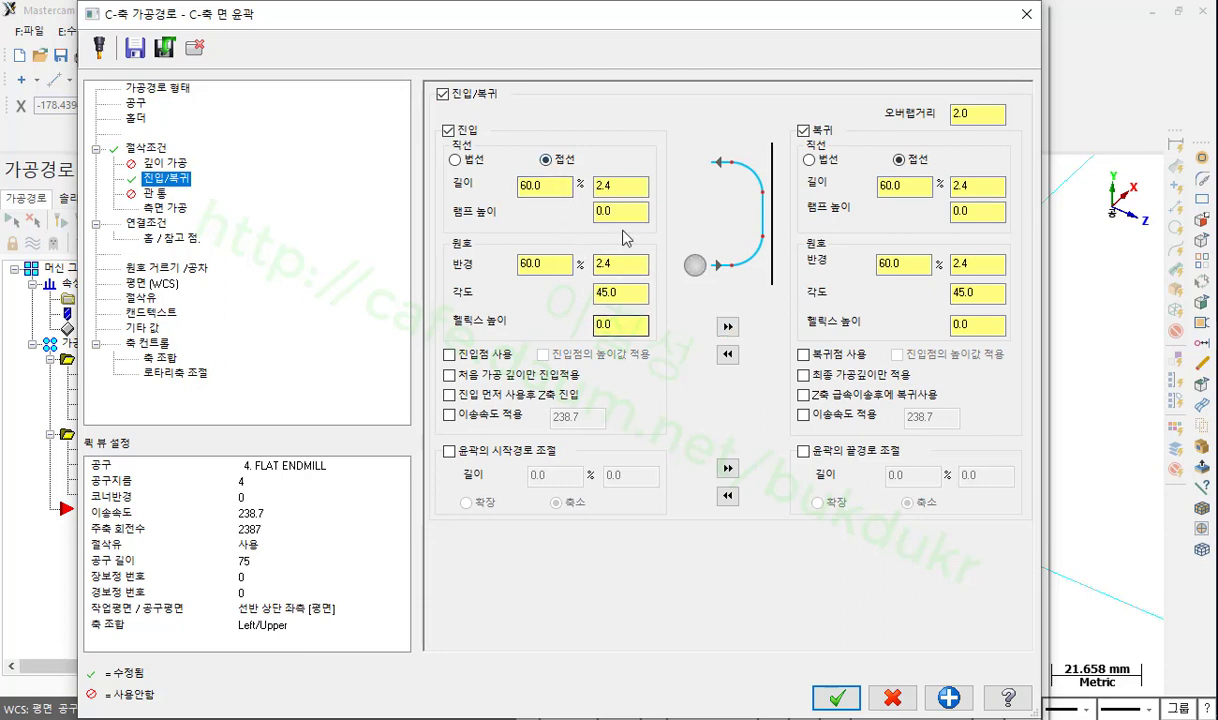
# - Disable multiple side passes, set absolute top of stock 0 and absolute depth -2, and generate the face contour toolpath
pyautogui.click(165, 208)
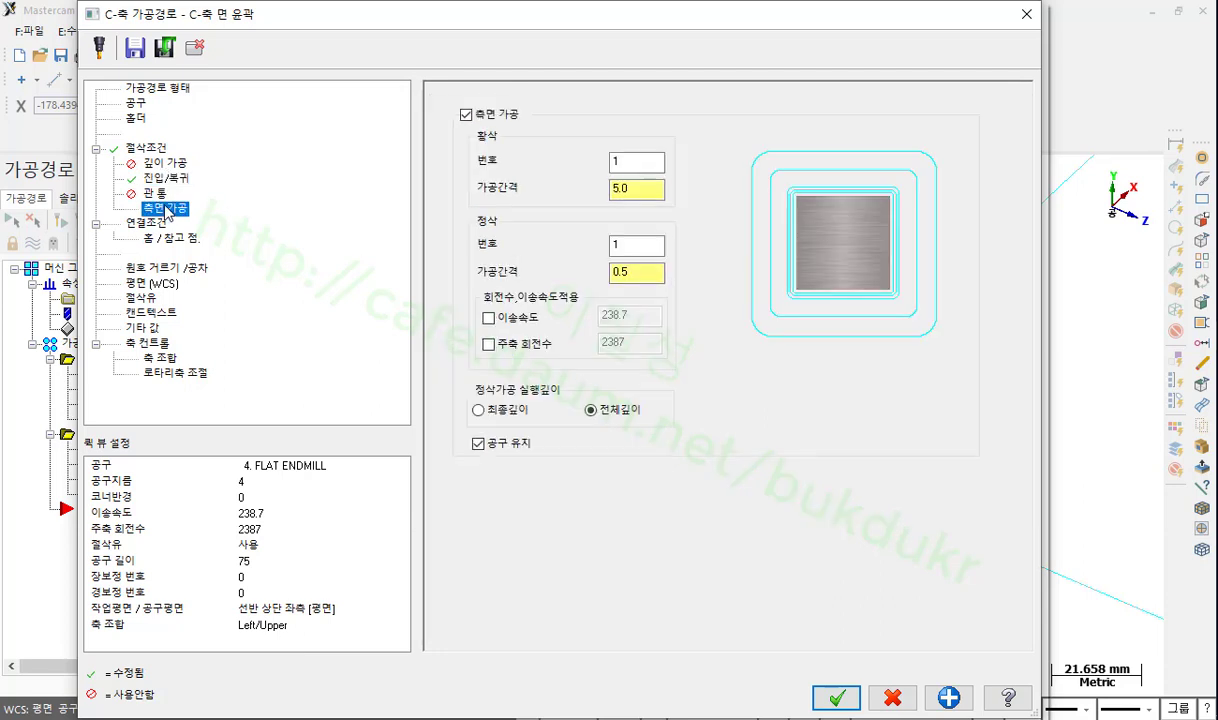
pyautogui.click(466, 115)
pyautogui.click(152, 224)
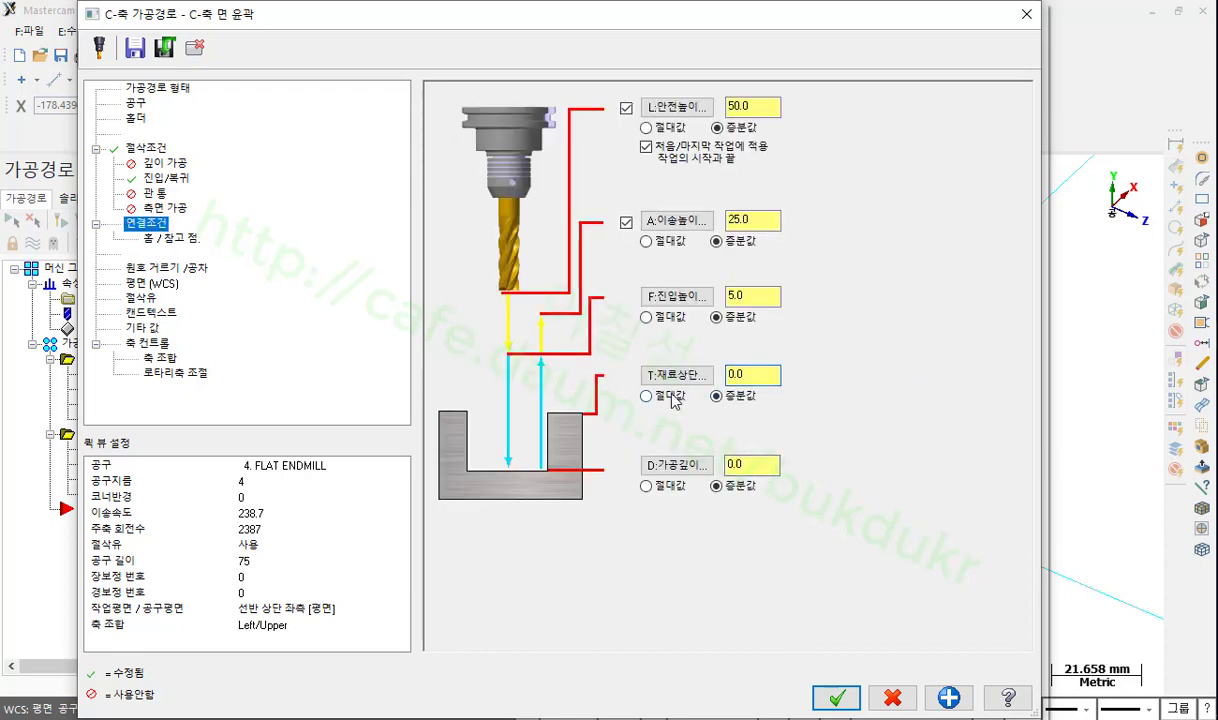
pyautogui.doubleClick(752, 461)
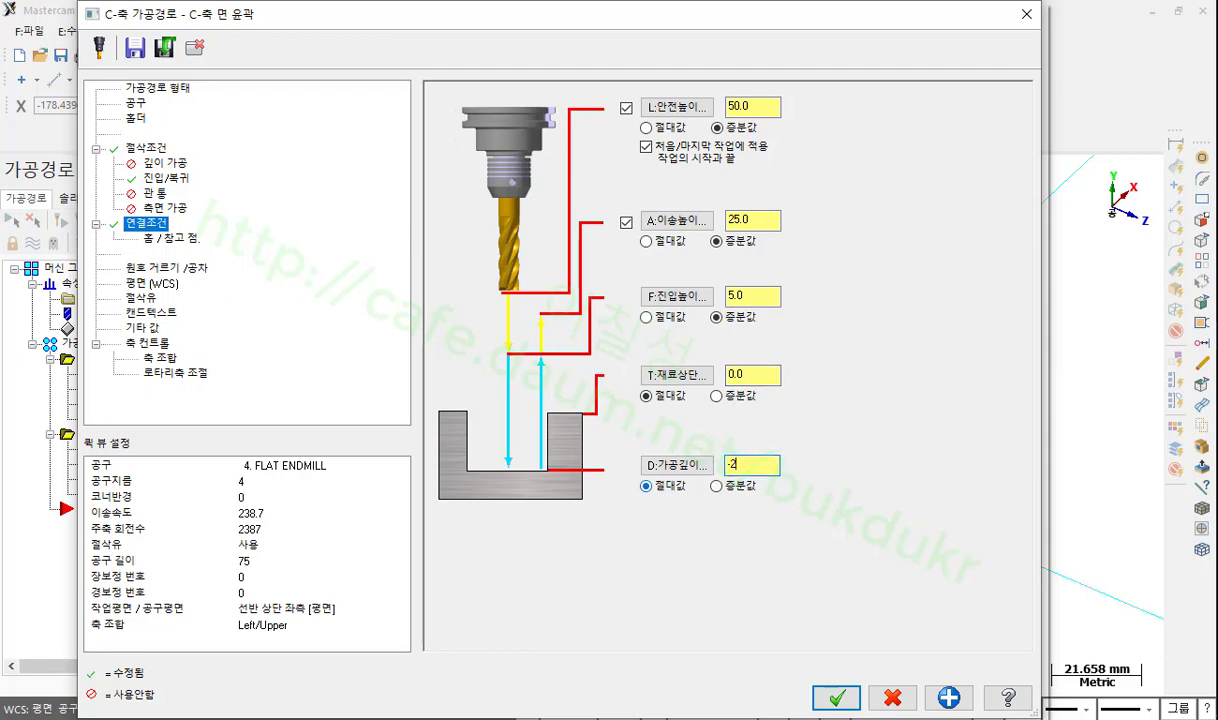
pyautogui.click(836, 697)
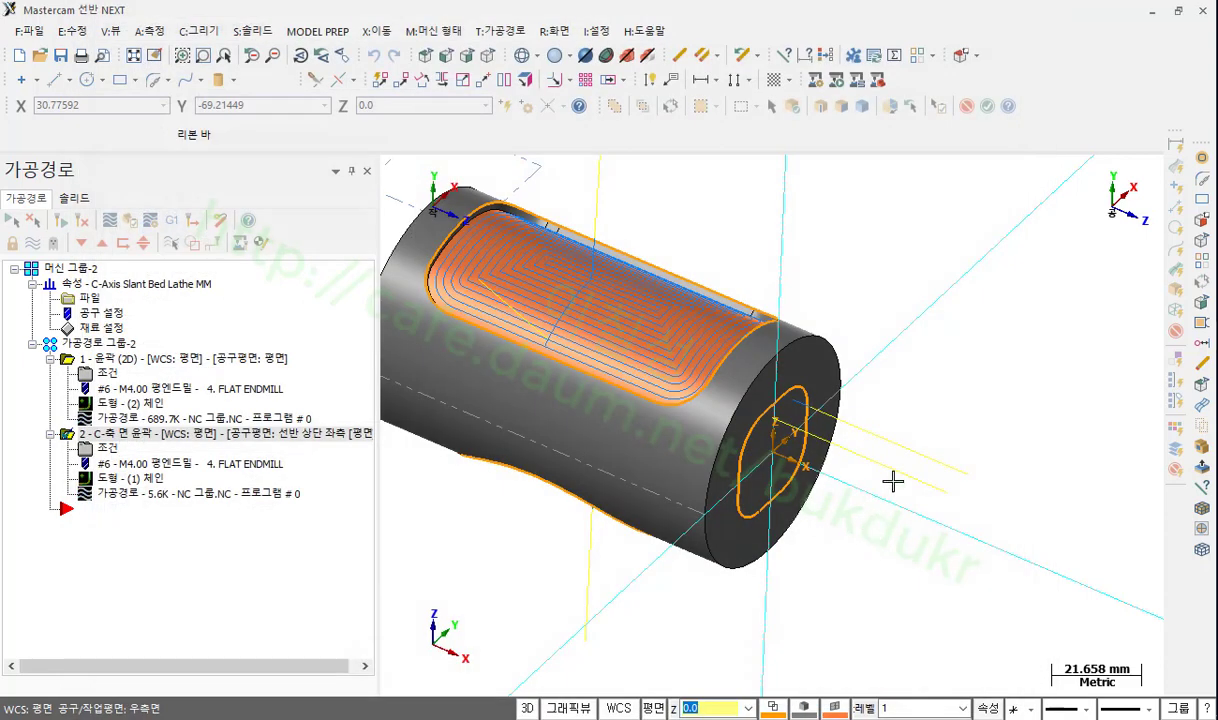
# - Switch the model to wireframe display and backplot the end-face contour toolpath through to its end
pyautogui.scroll(4, 790, 524)
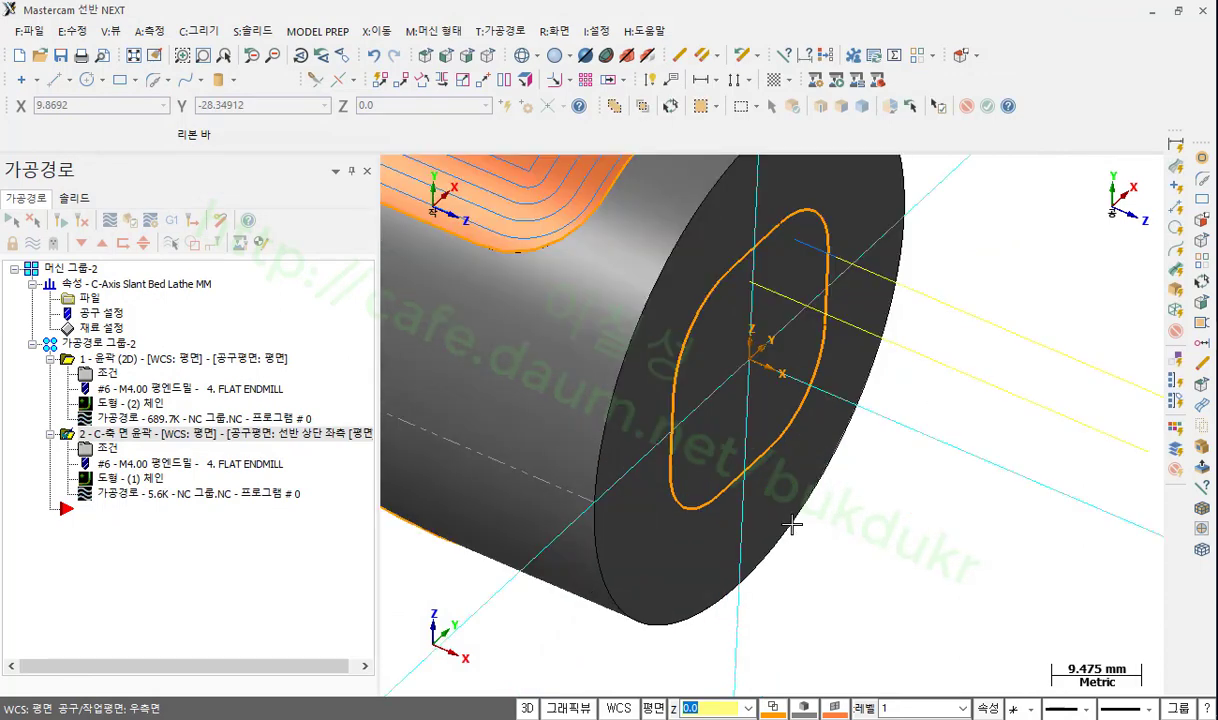
pyautogui.scroll(-1, 680, 378)
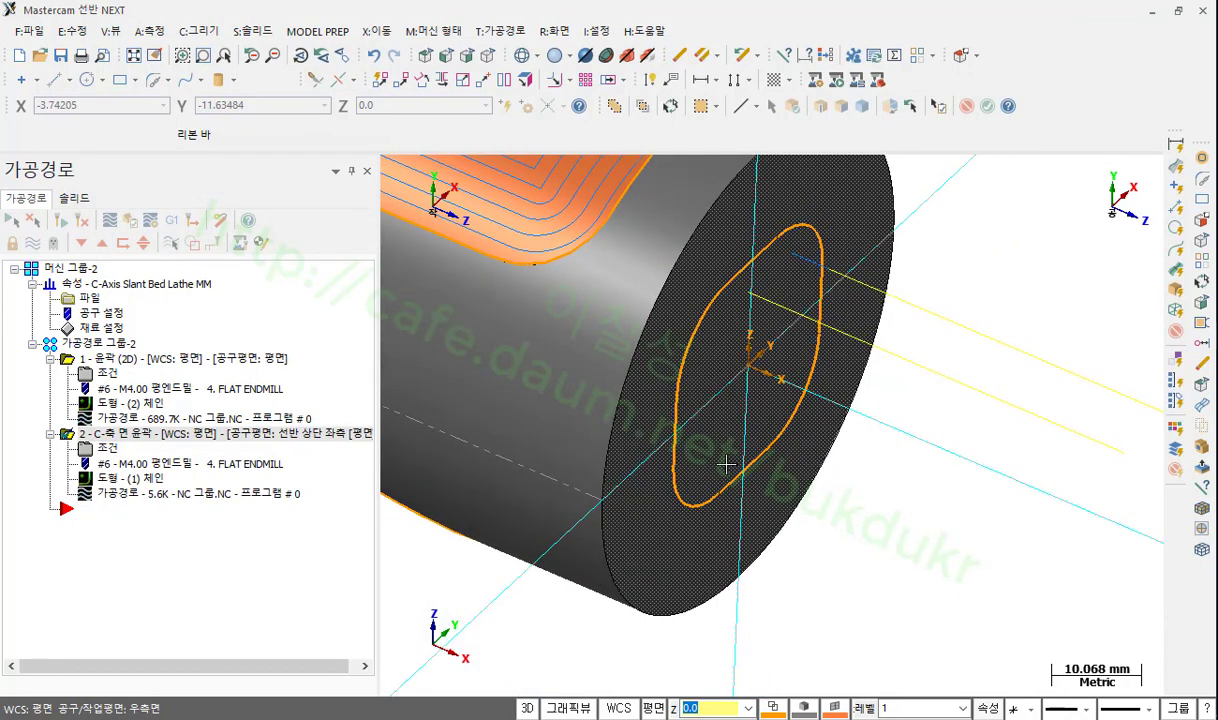
pyautogui.click(496, 58)
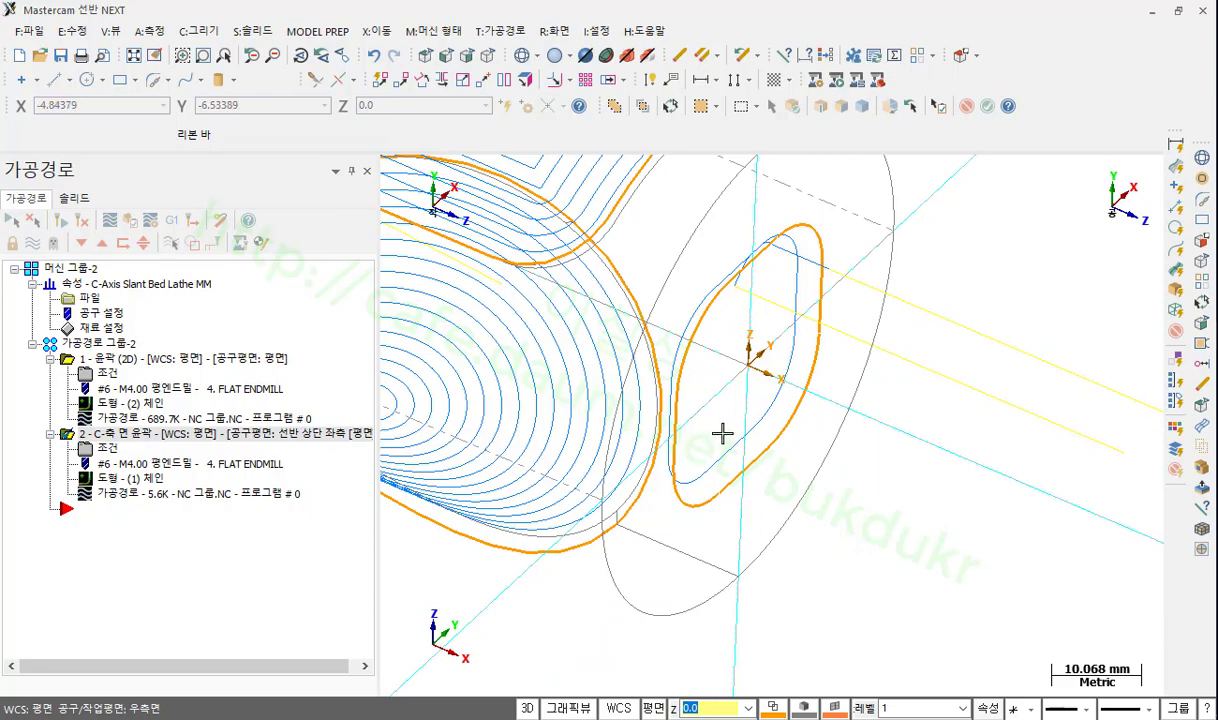
pyautogui.moveTo(741, 399); pyautogui.dragTo(709, 390, button='middle')
pyautogui.scroll(1, 799, 285)
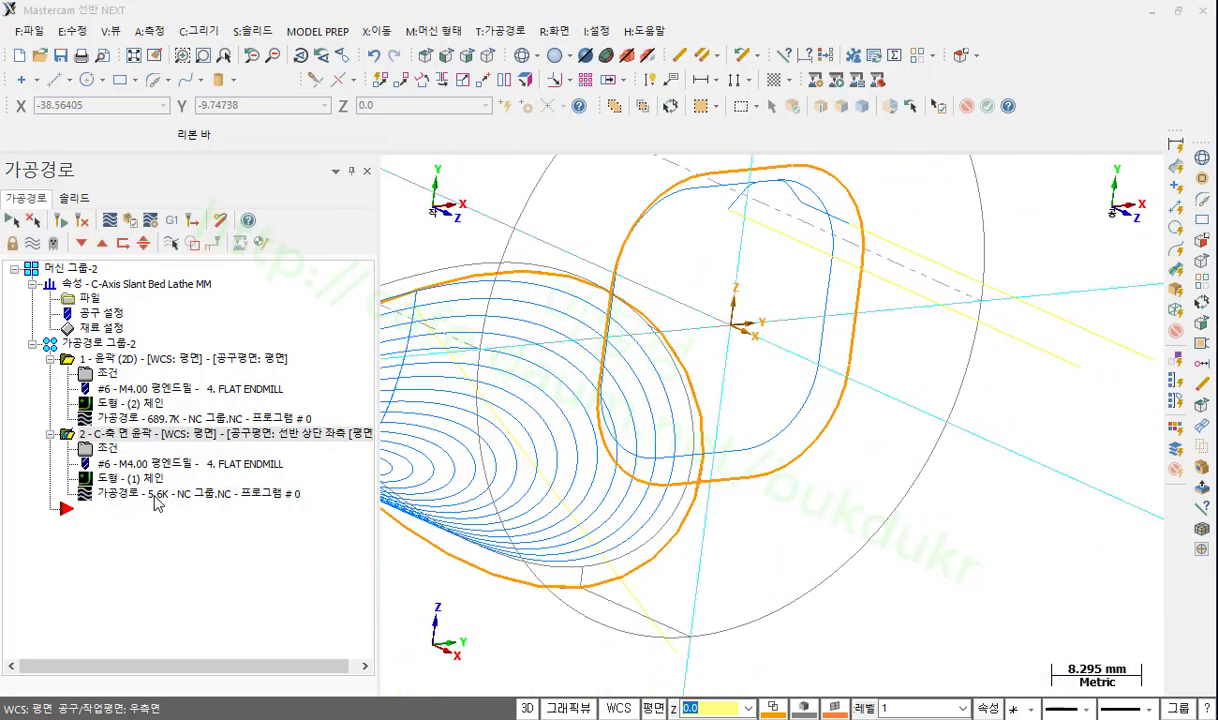
pyautogui.click(150, 500)
pyautogui.moveTo(675, 180); pyautogui.dragTo(1110, 218)
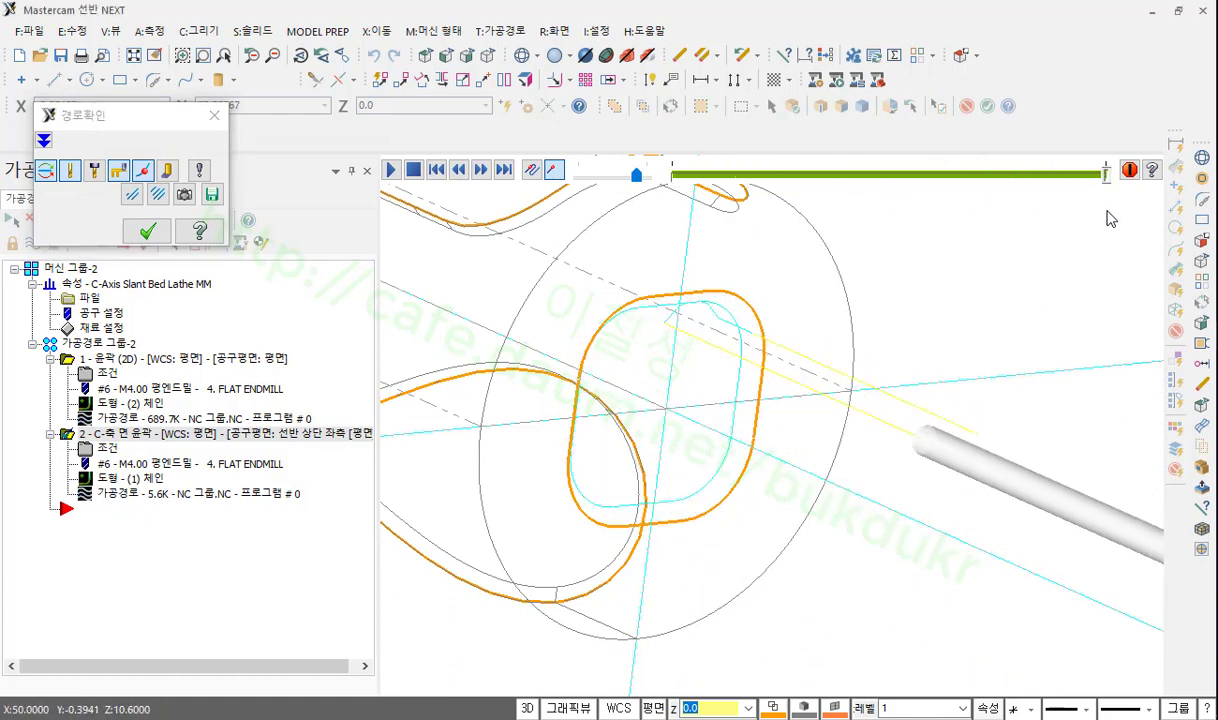
pyautogui.click(147, 231)
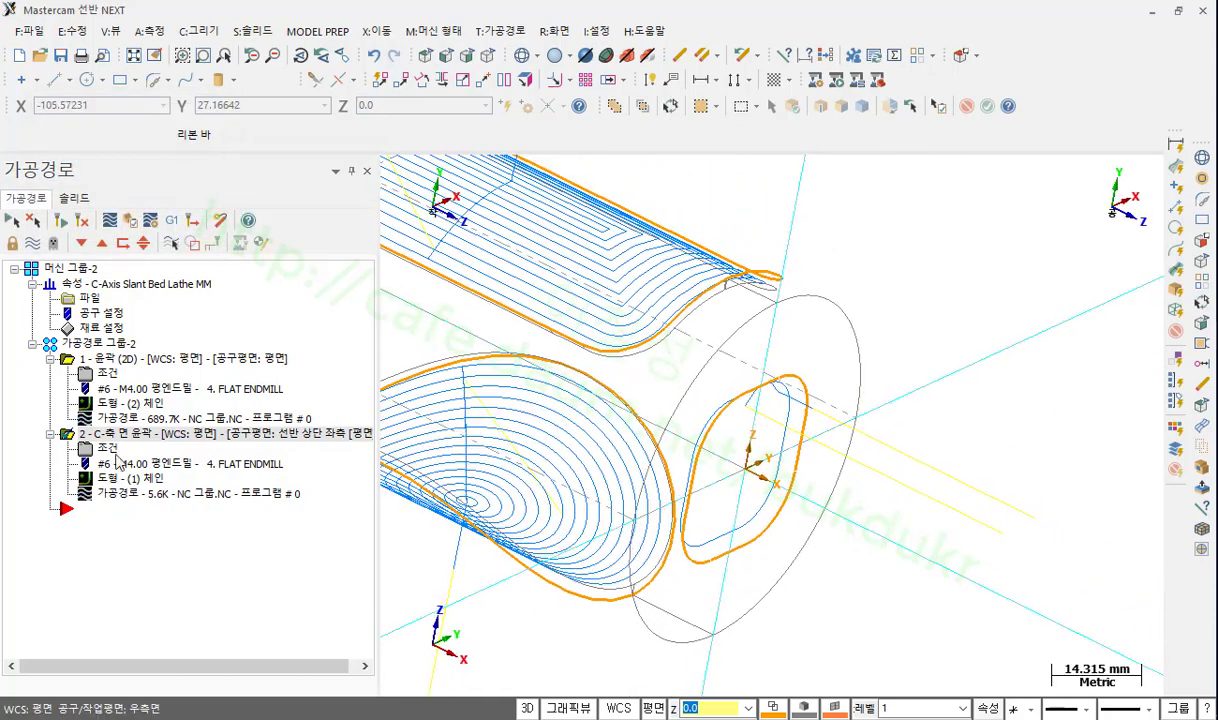
# - Enable multiple side passes on the face contour with 10 roughing passes at 2 mm spacing and regenerate it
pyautogui.click(107, 446)
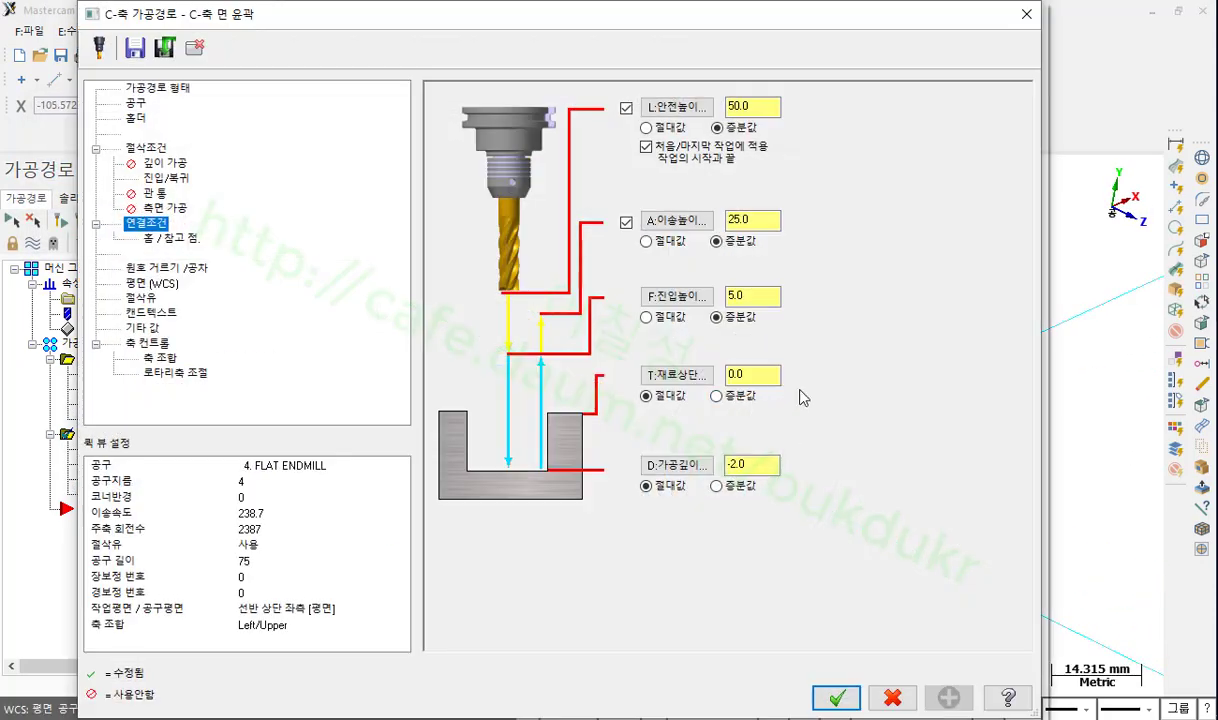
pyautogui.click(165, 207)
pyautogui.click(466, 114)
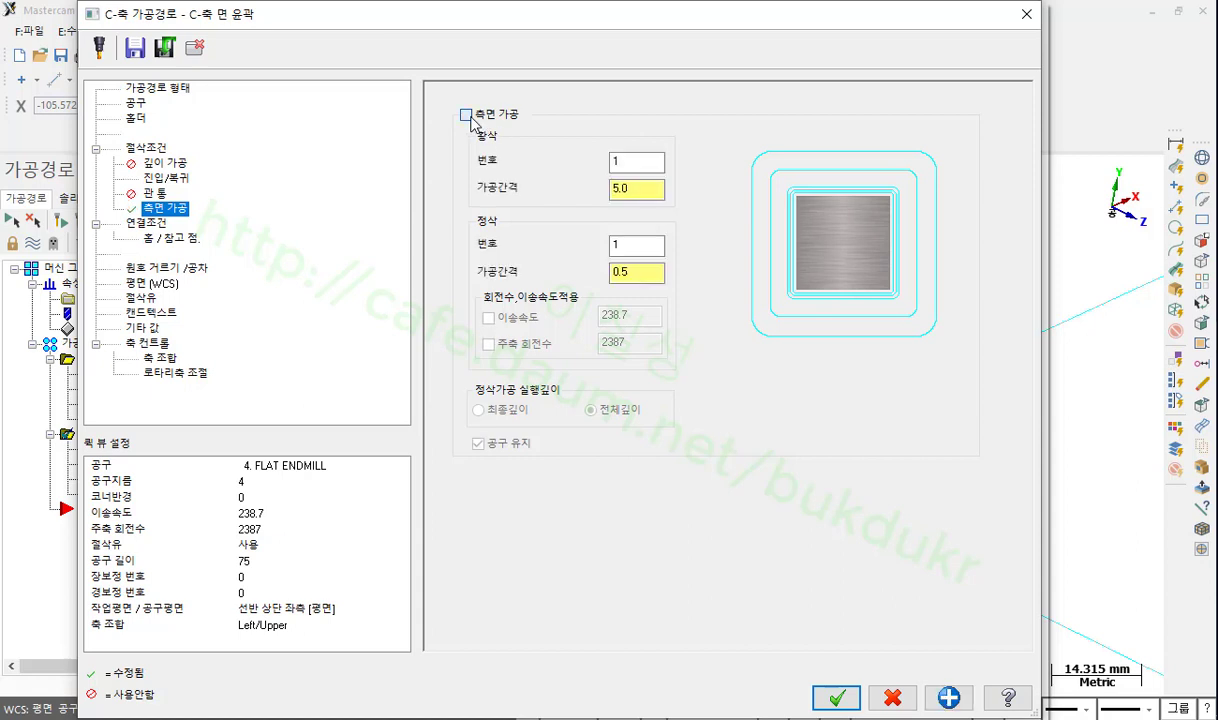
pyautogui.doubleClick(622, 188)
pyautogui.hotkey('shift', 'Tab')
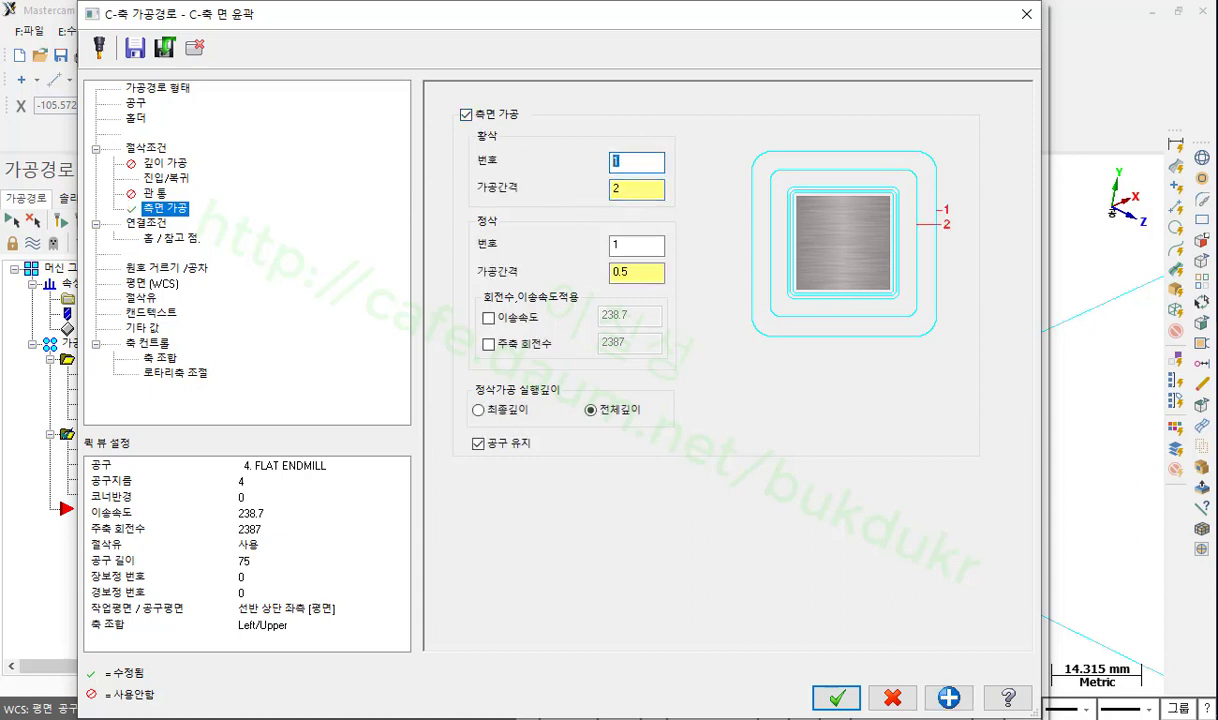
pyautogui.write('10')
pyautogui.click(836, 697)
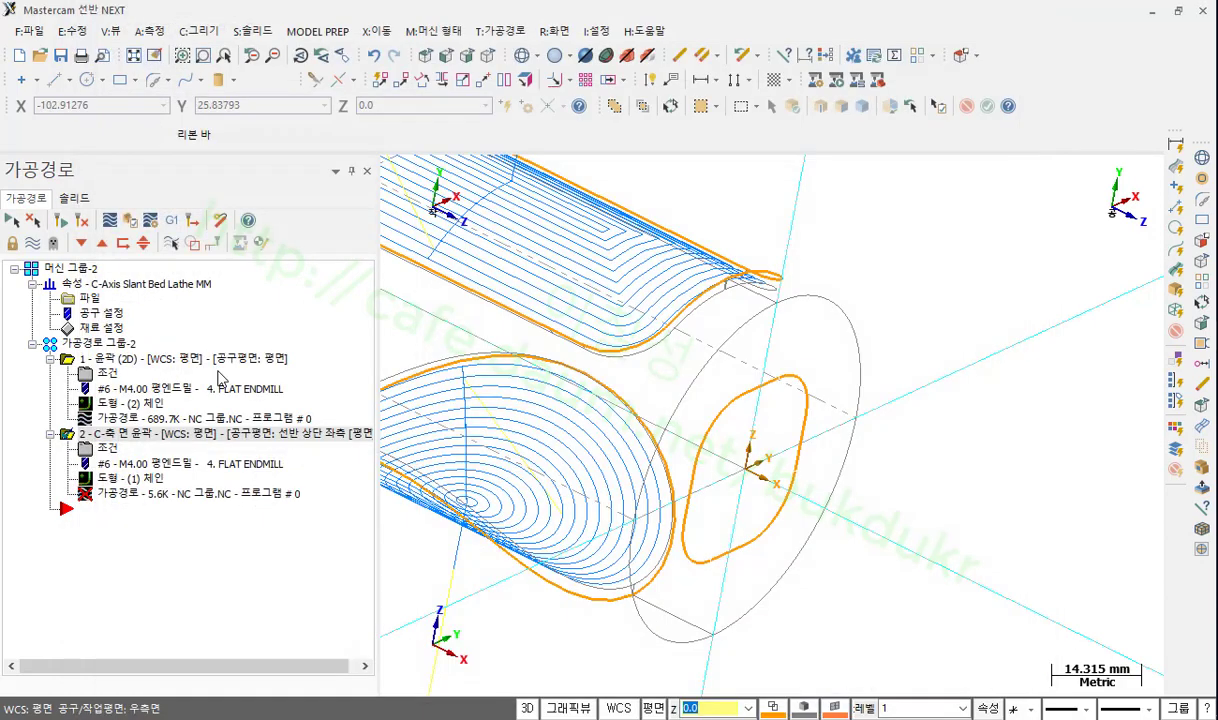
pyautogui.click(78, 220)
# - Check the multi-pass toolpath on the end face and run the solid verification of both operations to the end
pyautogui.click(706, 418)
pyautogui.click(690, 410)
pyautogui.click(676, 410)
pyautogui.scroll(2, 754, 502)
pyautogui.moveTo(756, 484); pyautogui.dragTo(950, 399, button='middle')
pyautogui.scroll(-4, 950, 399)
pyautogui.moveTo(889, 427); pyautogui.dragTo(860, 458, button='middle')
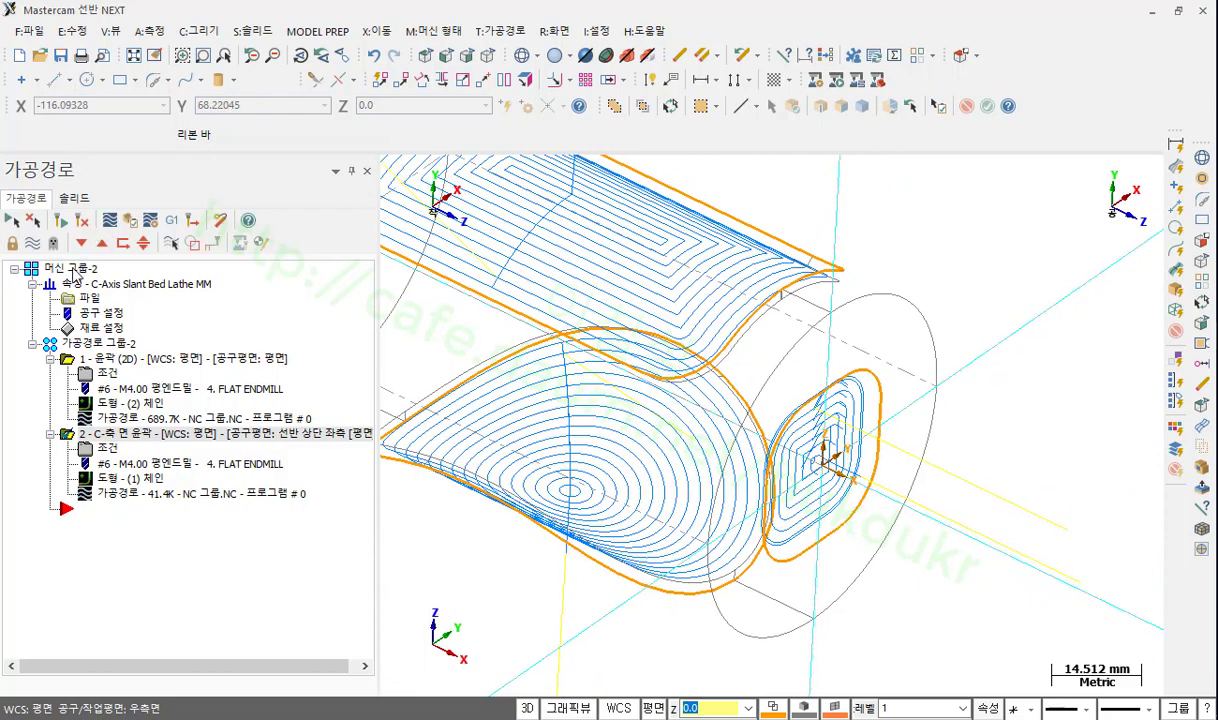
pyautogui.click(129, 222)
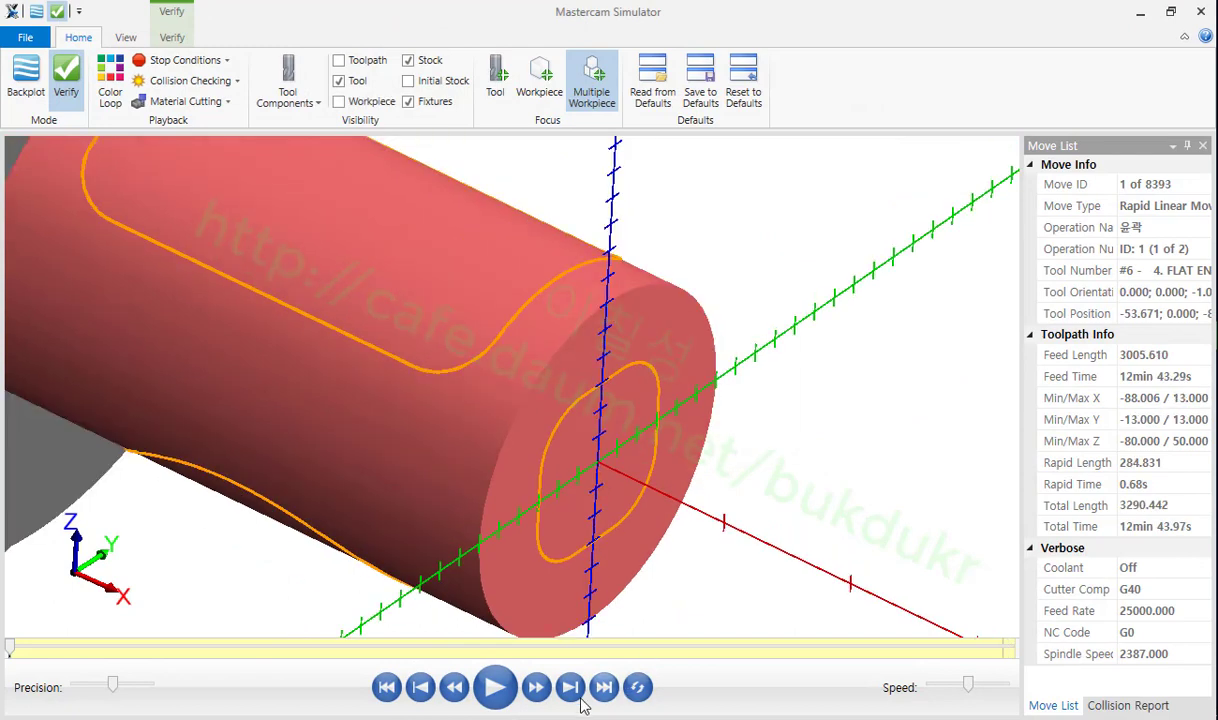
pyautogui.click(495, 687)
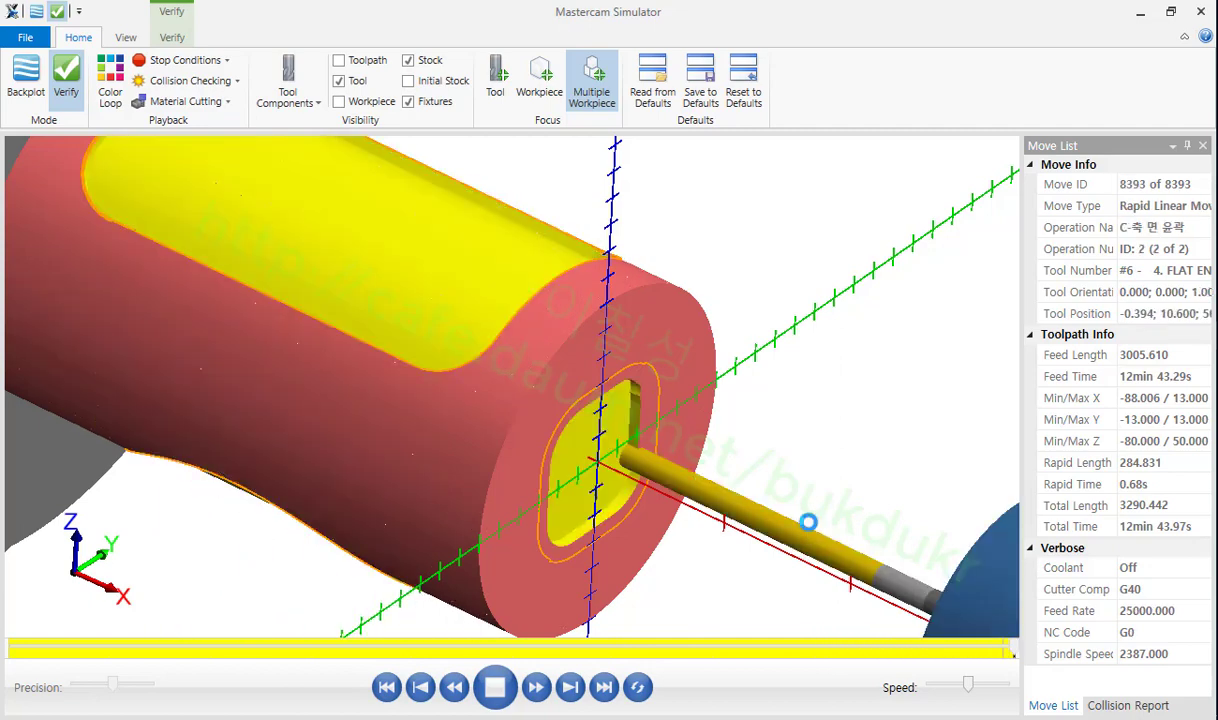
# - Inspect the simulated end-face pocket and the cylinder's side pockets from several angles
pyautogui.scroll(-3, 780, 492)
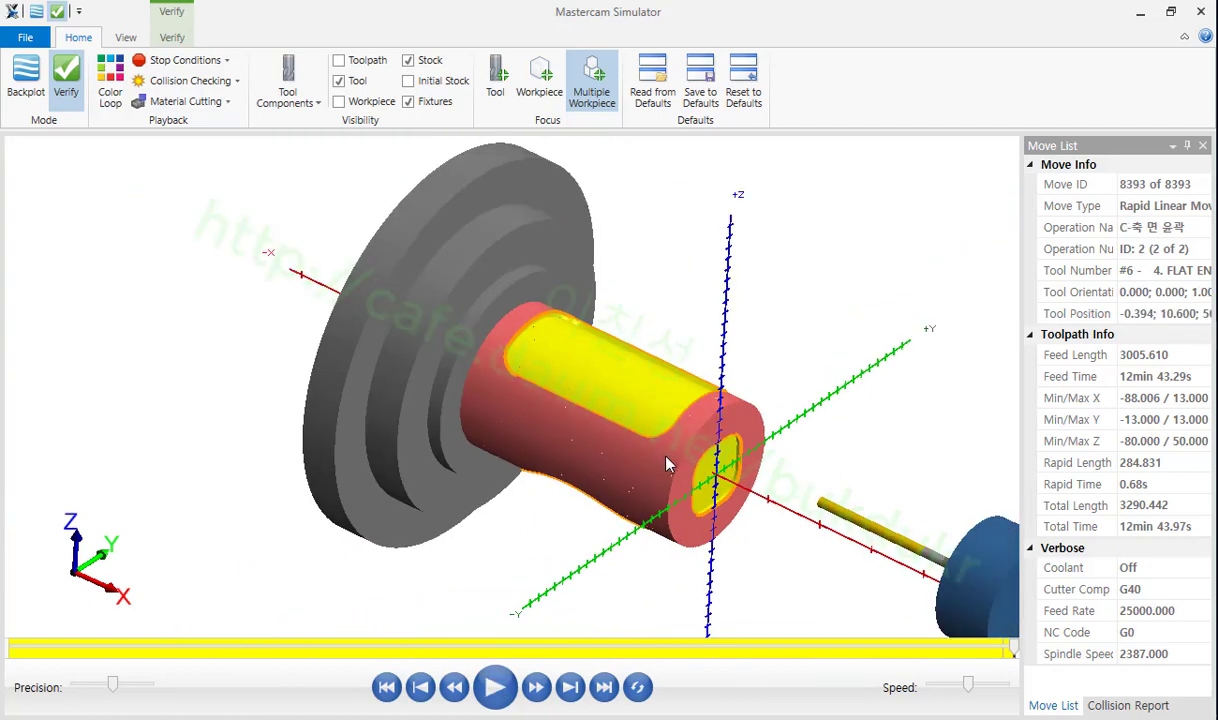
pyautogui.moveTo(745, 500); pyautogui.dragTo(720, 480, button='middle')
pyautogui.scroll(5, 720, 480)
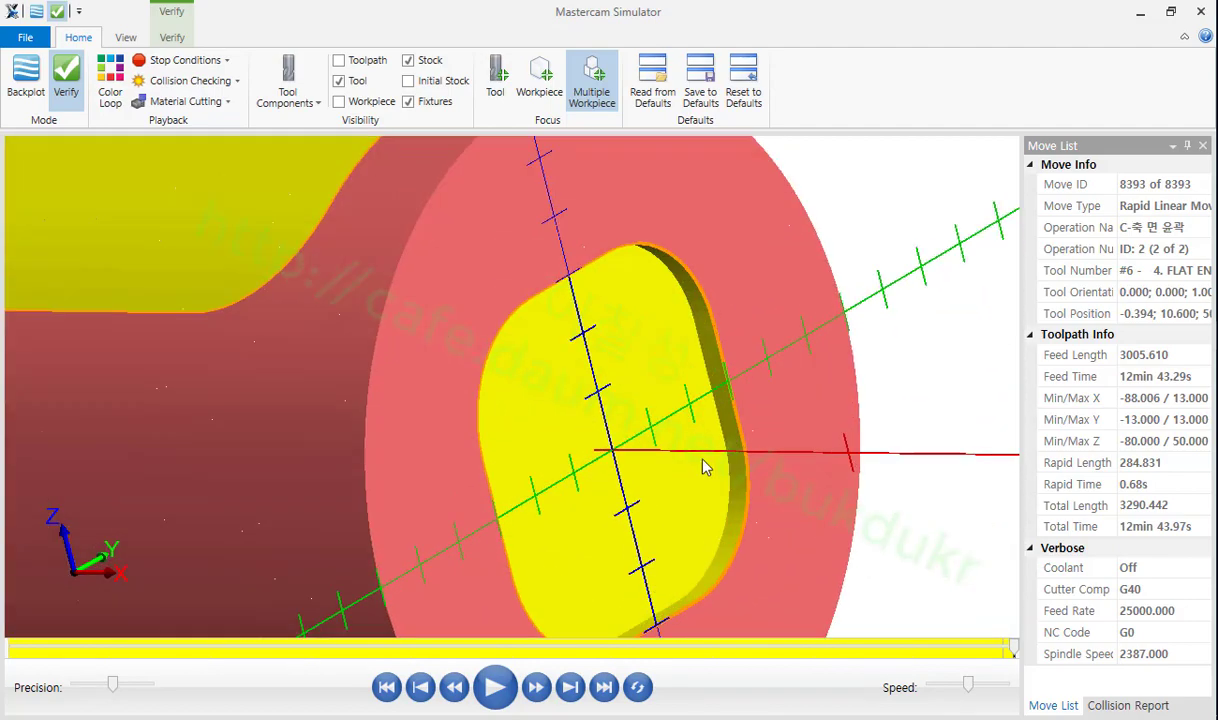
pyautogui.scroll(-6, 723, 458)
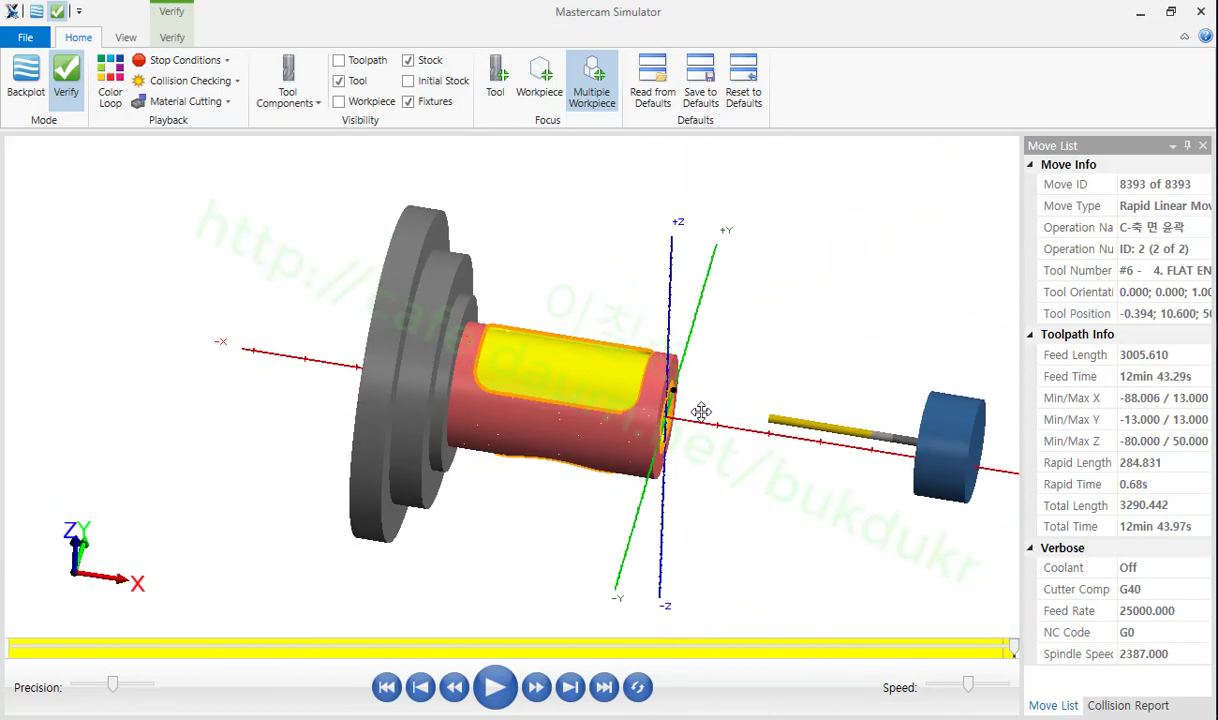
pyautogui.scroll(4, 675, 385)
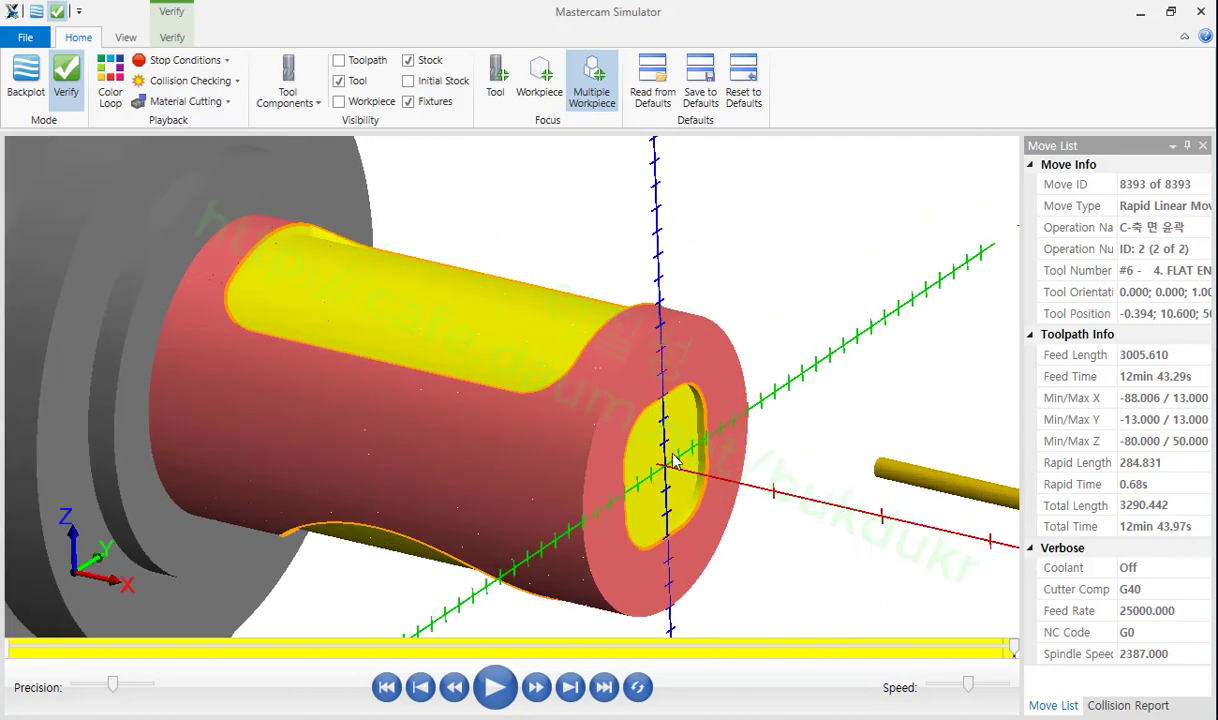
pyautogui.scroll(-5, 514, 375)
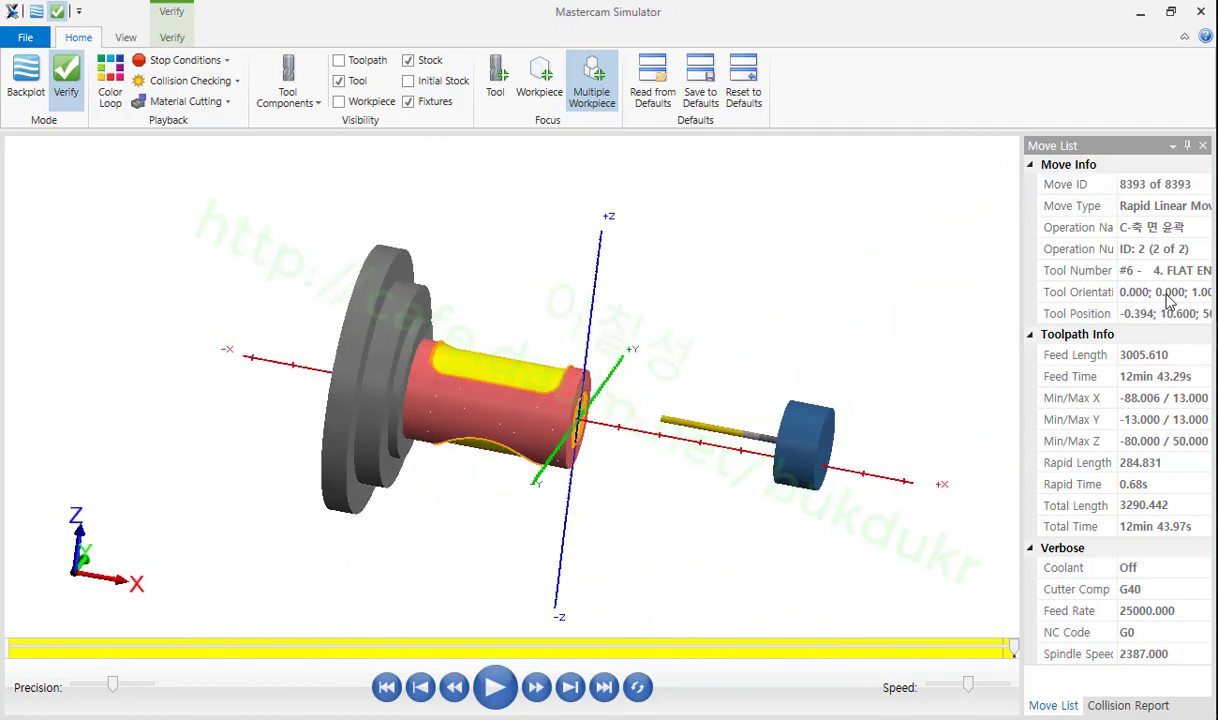
pyautogui.moveTo(662, 450); pyautogui.dragTo(900, 478)
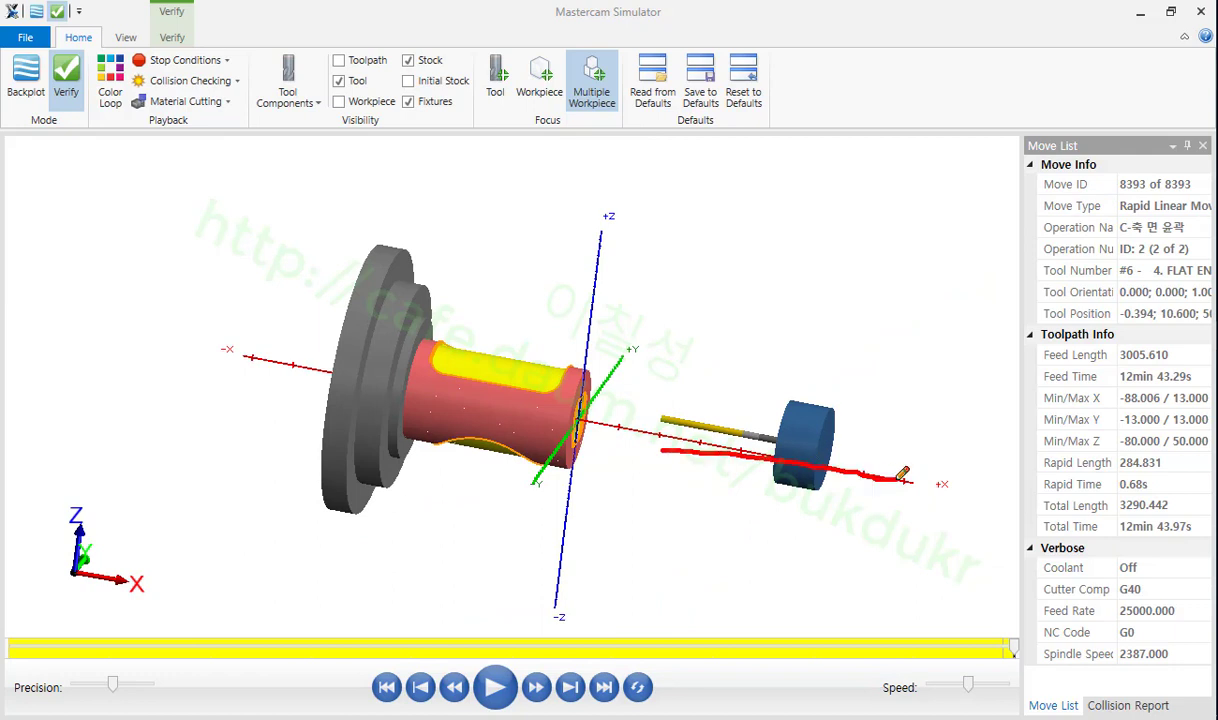
pyautogui.moveTo(533, 208); pyautogui.dragTo(528, 347)
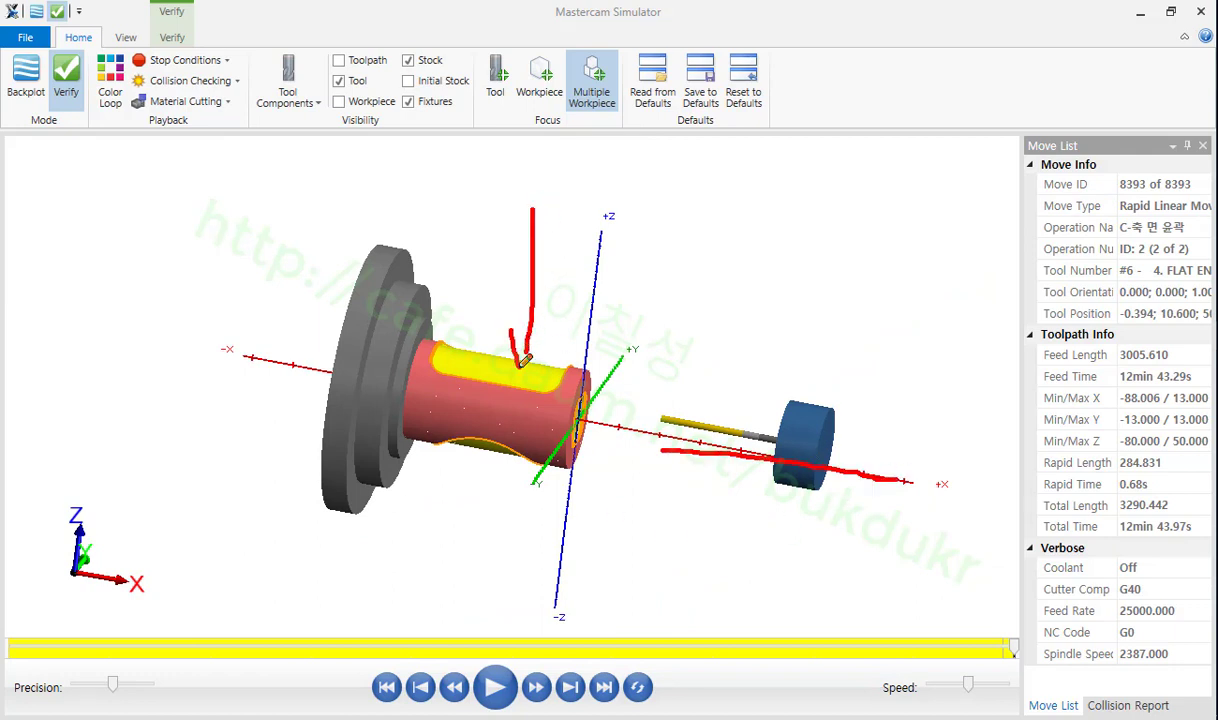
pyautogui.rightClick(870, 306)
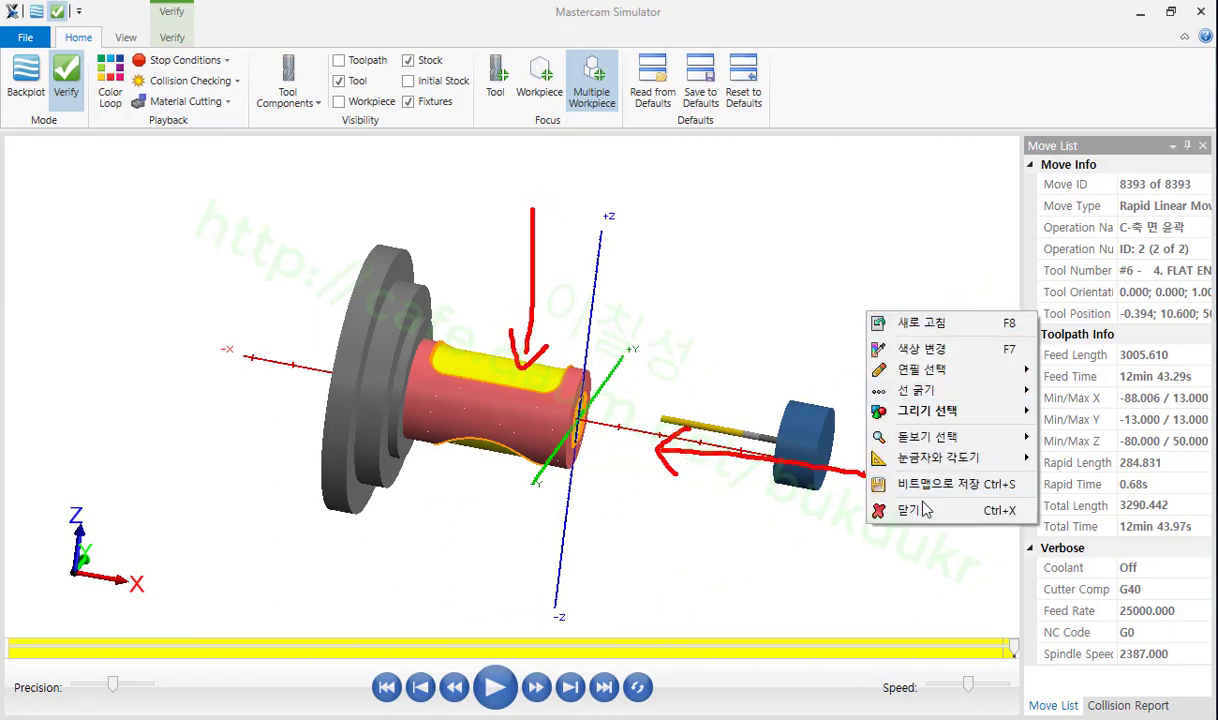
pyautogui.click(927, 503)
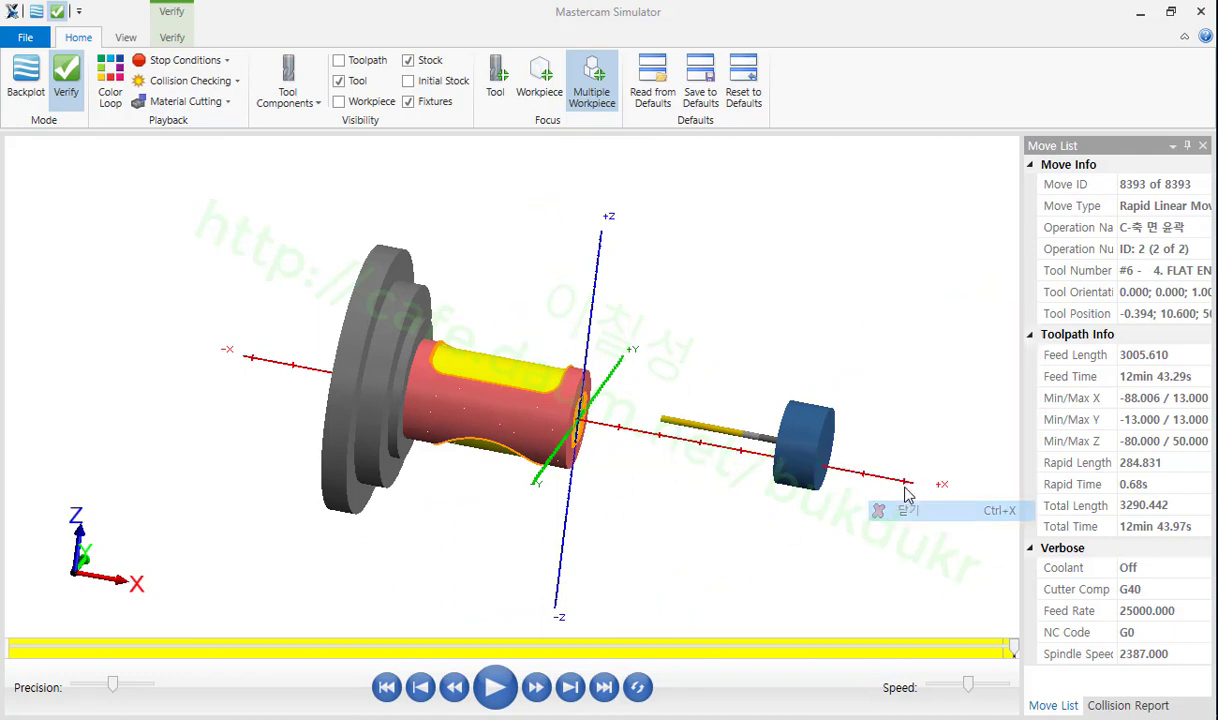
# - Close the simulator and select the C-axis face contour operation
pyautogui.click(1208, 18)
pyautogui.scroll(-3, 735, 440)
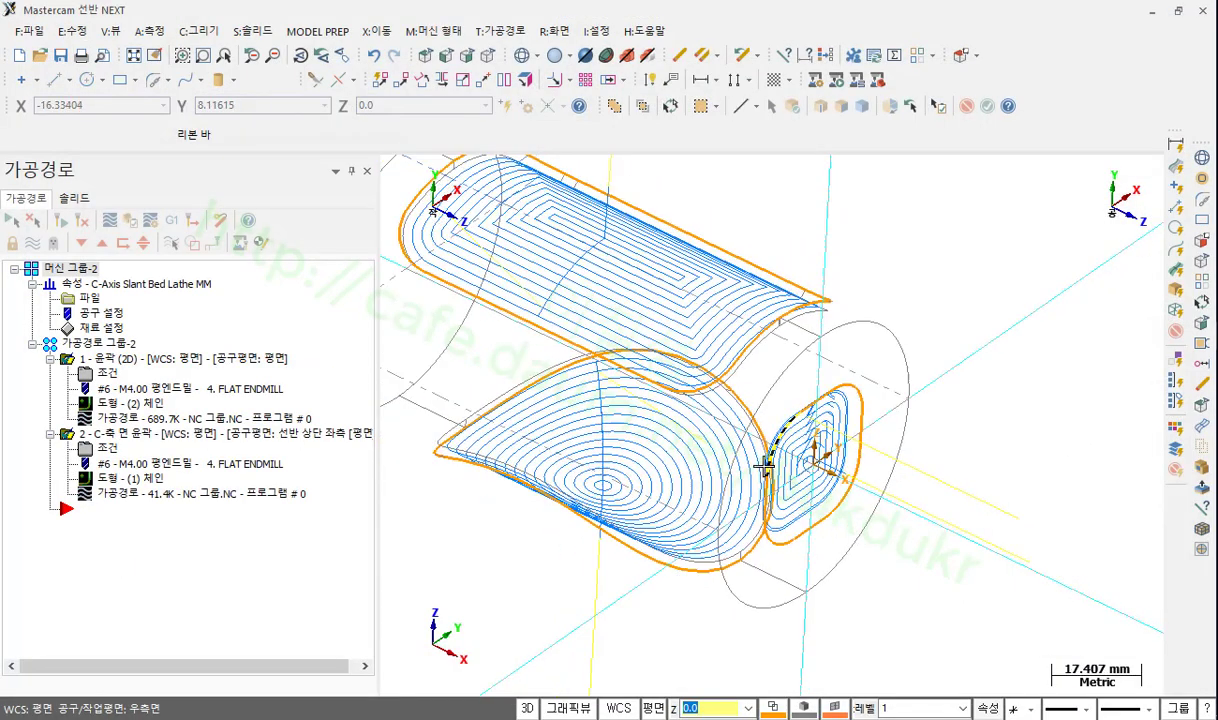
pyautogui.click(130, 433)
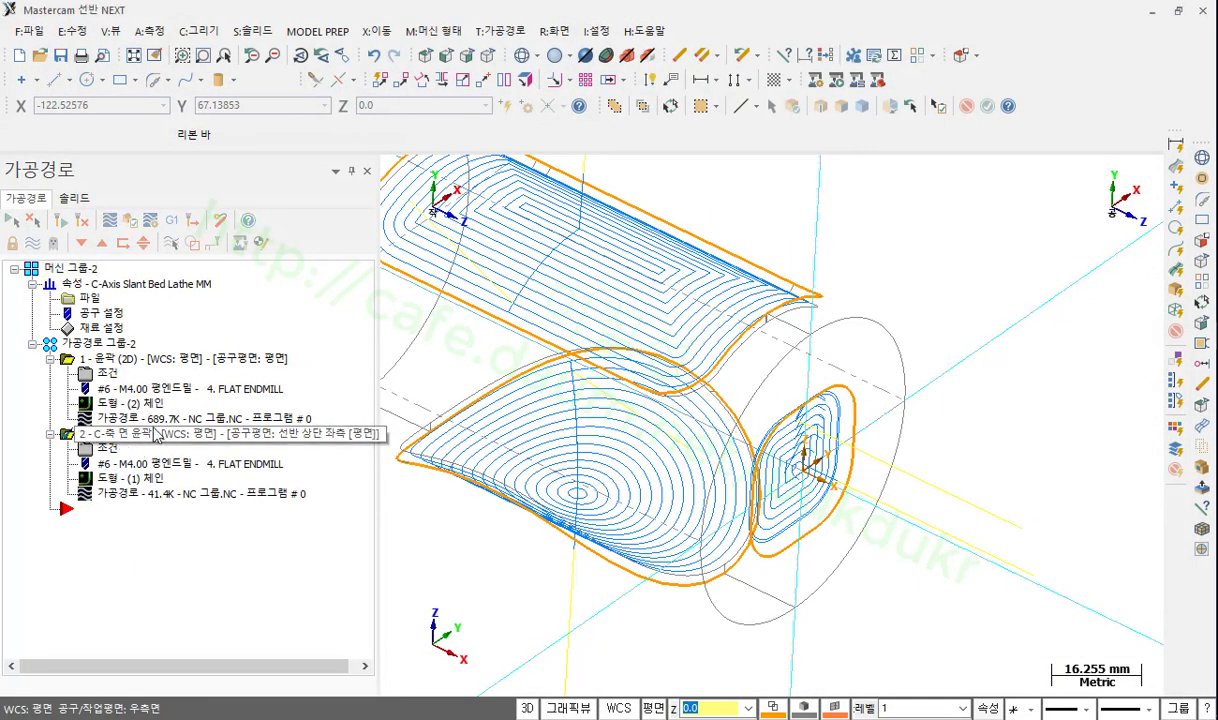
# - Post-process the C-axis face contour operation to the file NC 그룹.NC with overwrite enabled
pyautogui.click(182, 224)
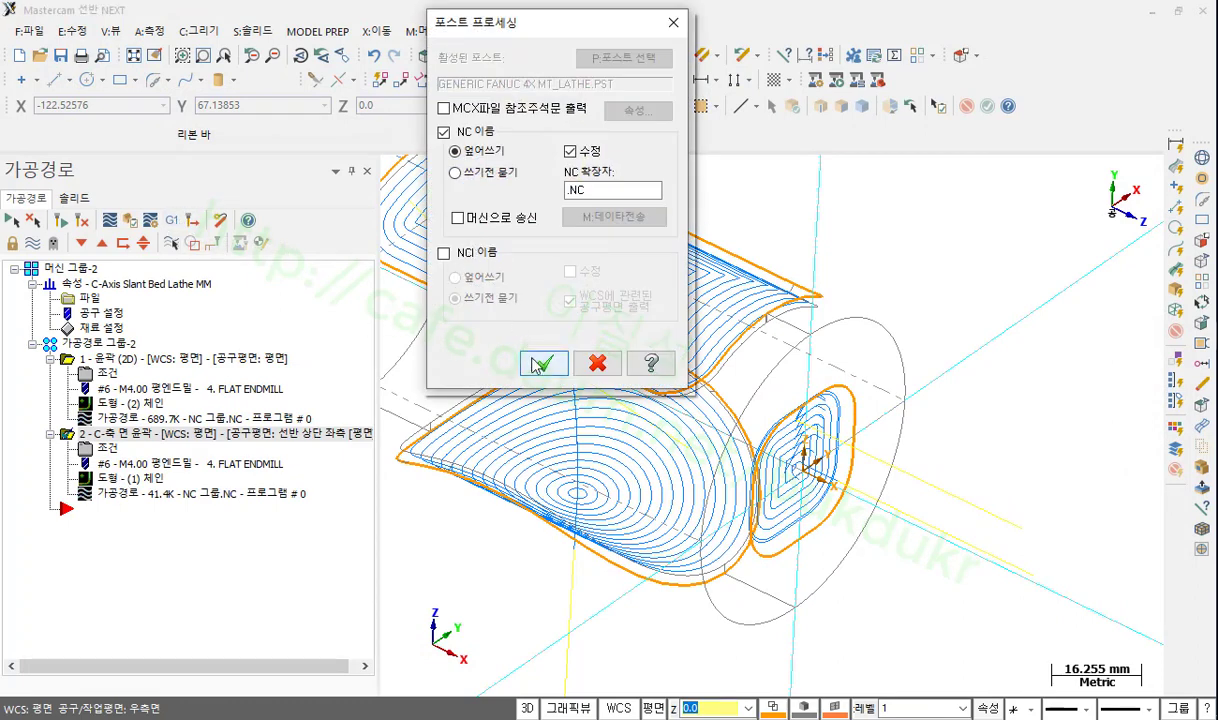
pyautogui.click(540, 362)
pyautogui.click(705, 398)
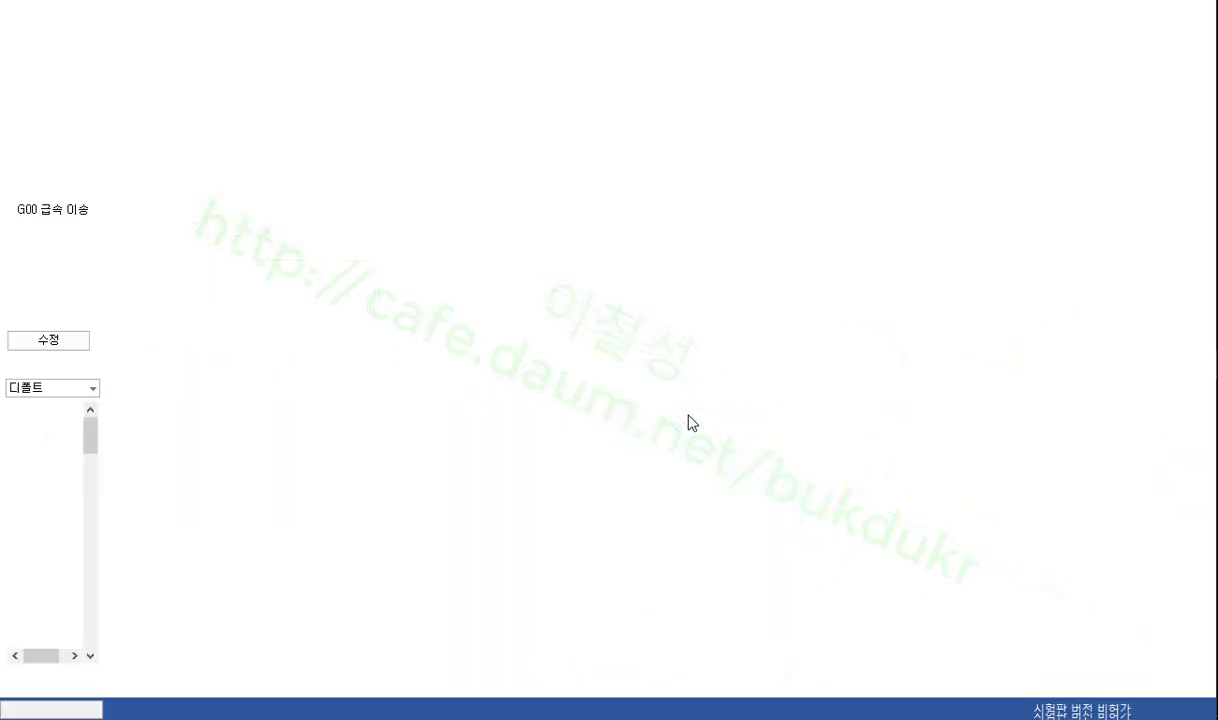
# - Examine the X and C moves and the Z plunge in the posted face contour code, and close the NC editor
pyautogui.scroll(-3, 688, 421)
pyautogui.click(632, 433)
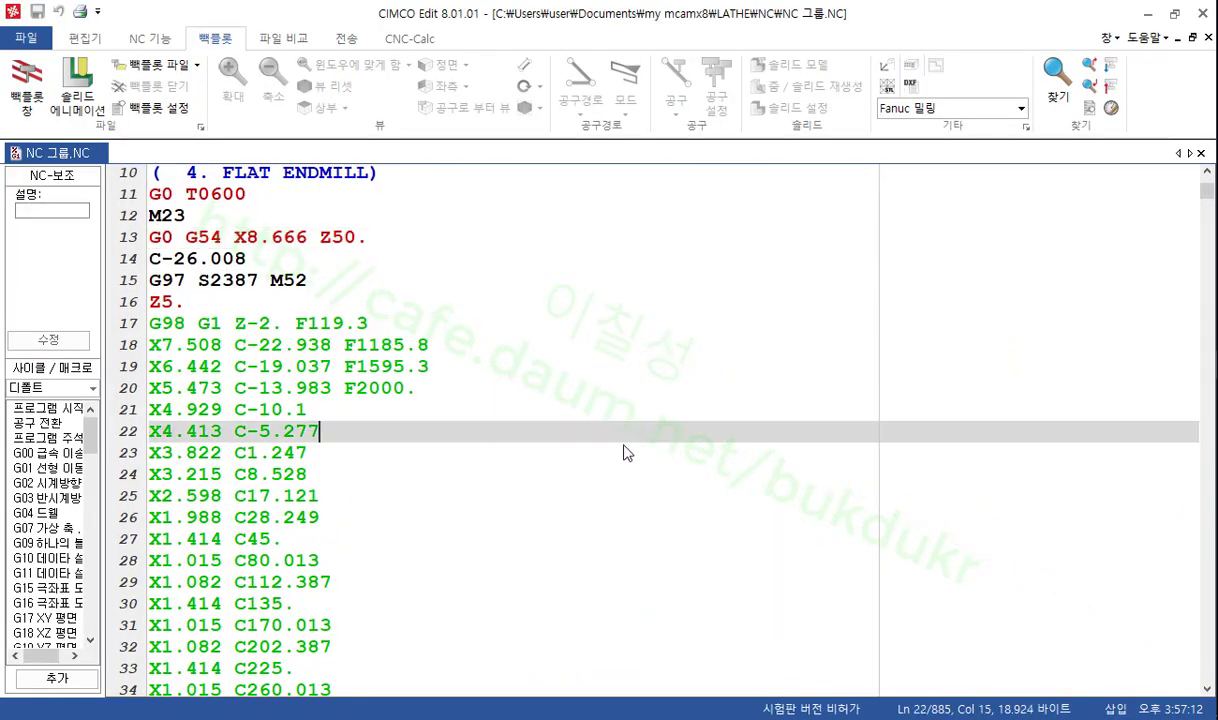
pyautogui.moveTo(234, 366); pyautogui.dragTo(445, 373)
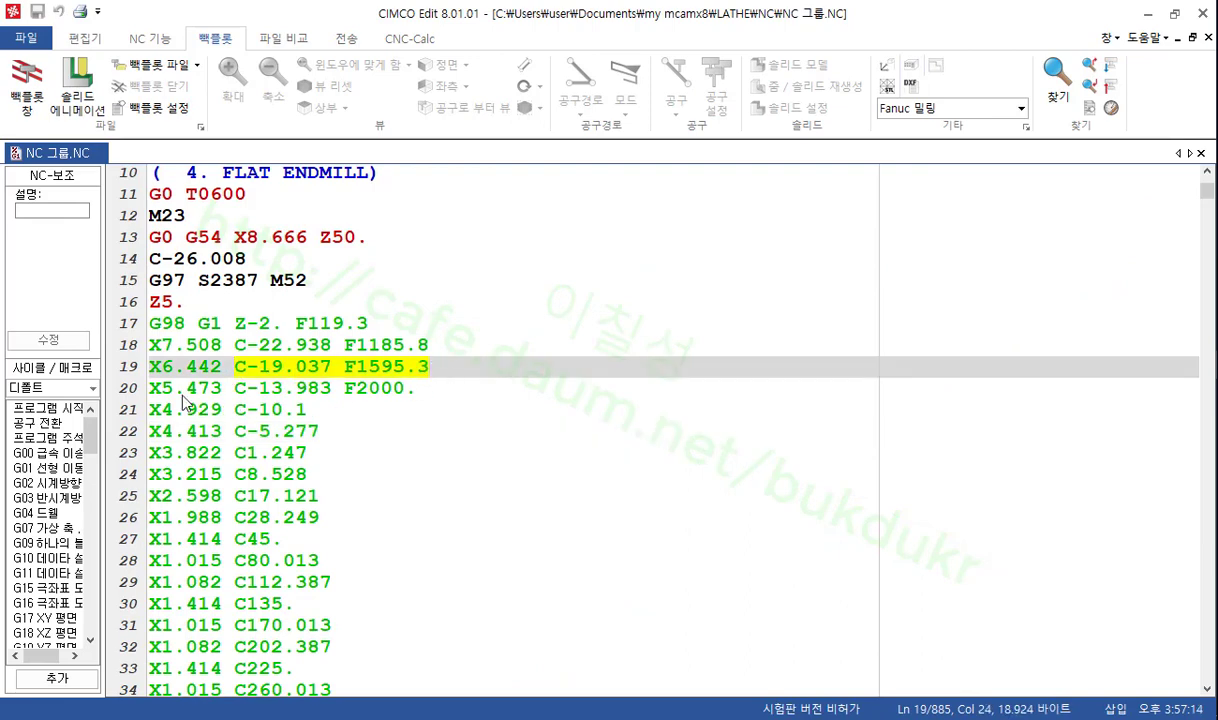
pyautogui.moveTo(146, 382); pyautogui.dragTo(222, 390)
pyautogui.scroll(-7, 252, 428)
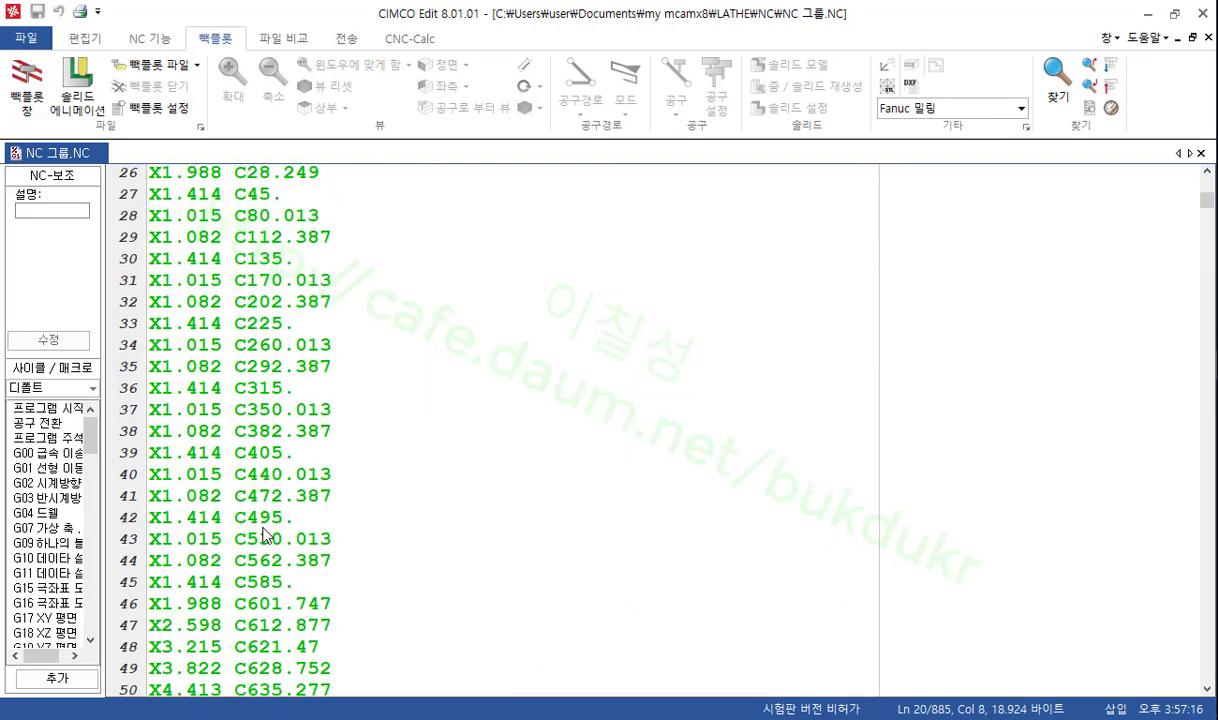
pyautogui.scroll(5, 265, 537)
pyautogui.scroll(1, 243, 341)
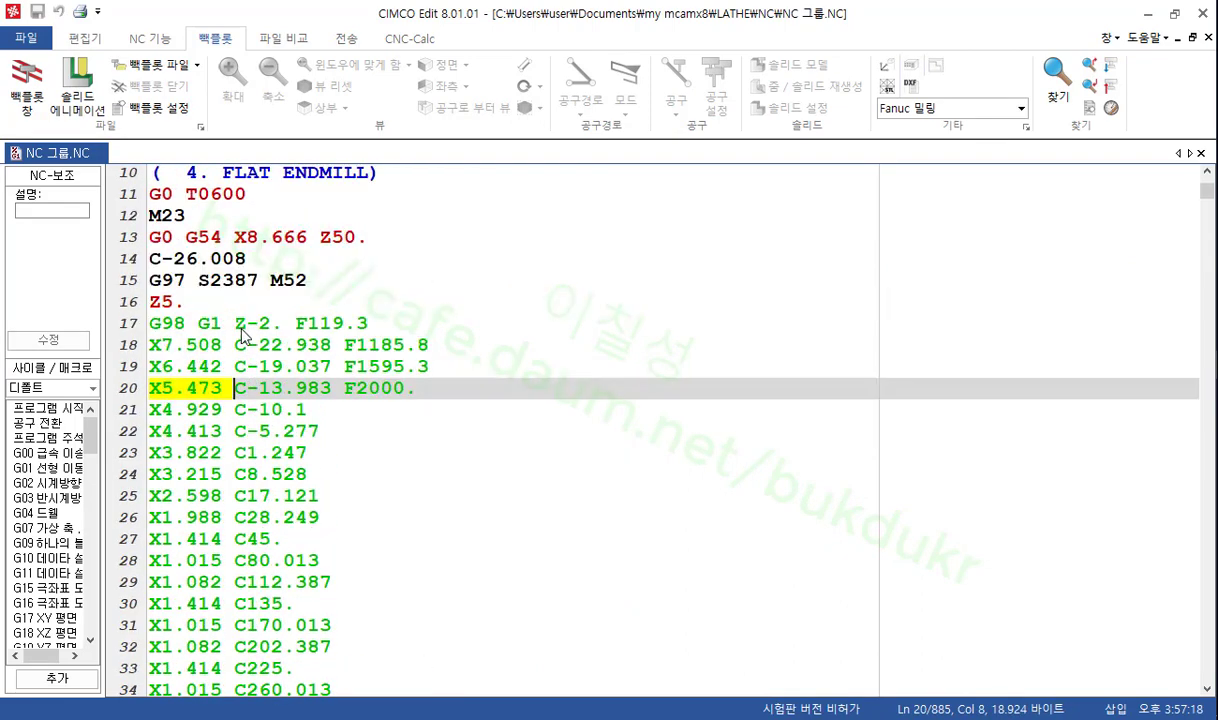
pyautogui.click(285, 307)
pyautogui.moveTo(235, 328); pyautogui.dragTo(286, 331)
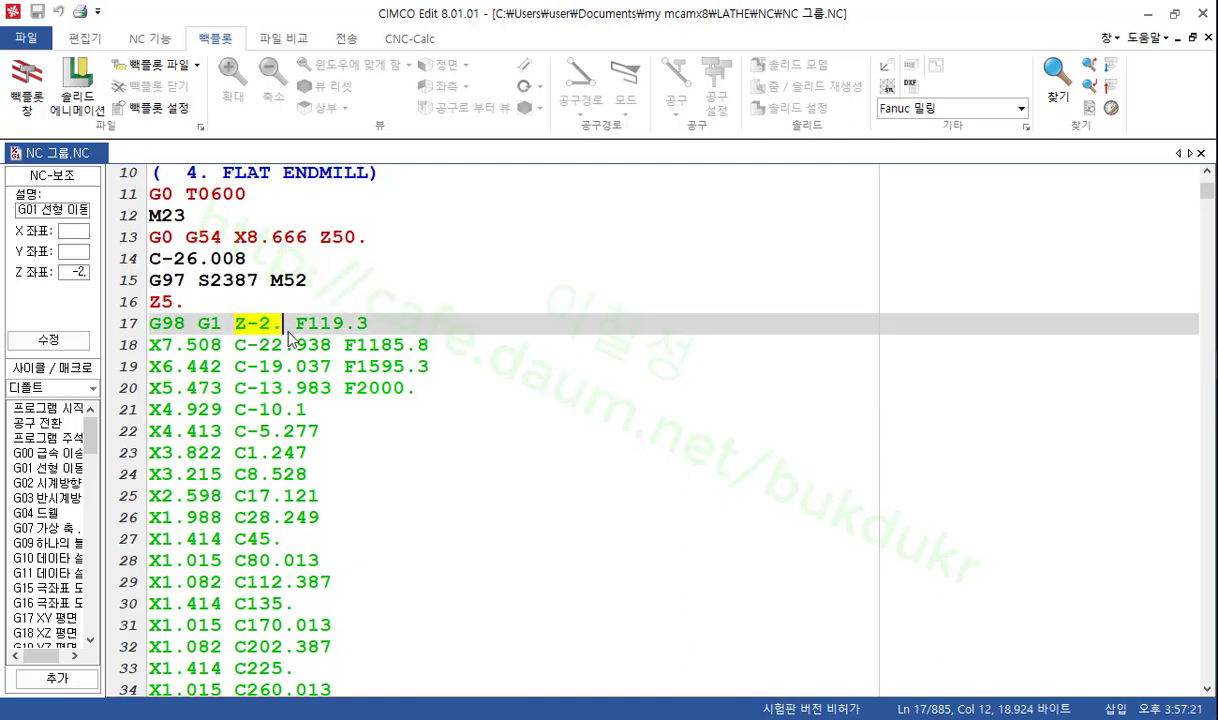
pyautogui.click(235, 410)
pyautogui.scroll(-20, 345, 449)
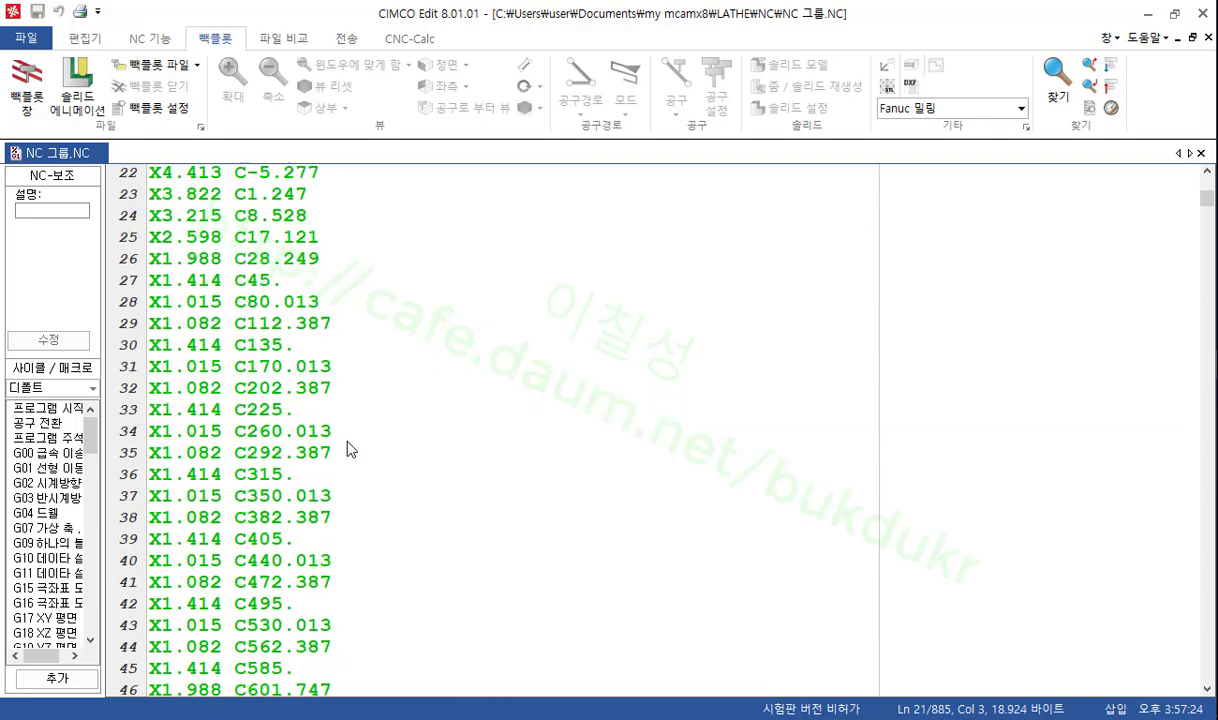
pyautogui.scroll(20, 349, 449)
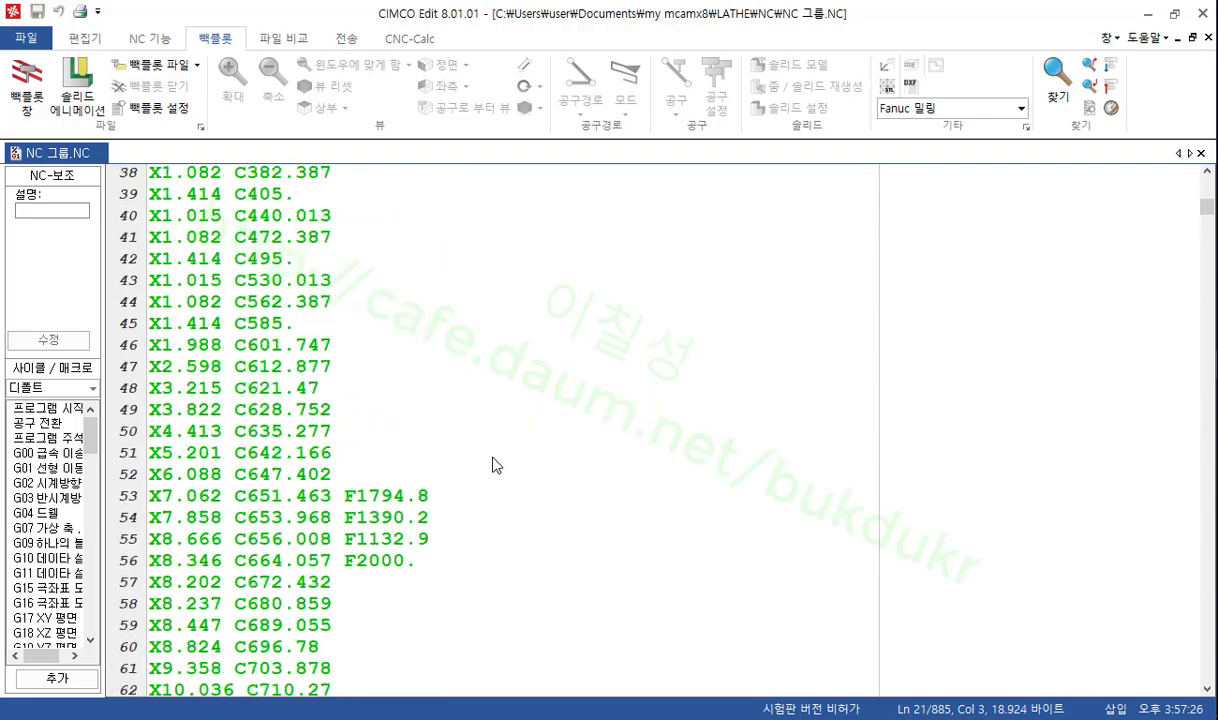
pyautogui.click(1198, 13)
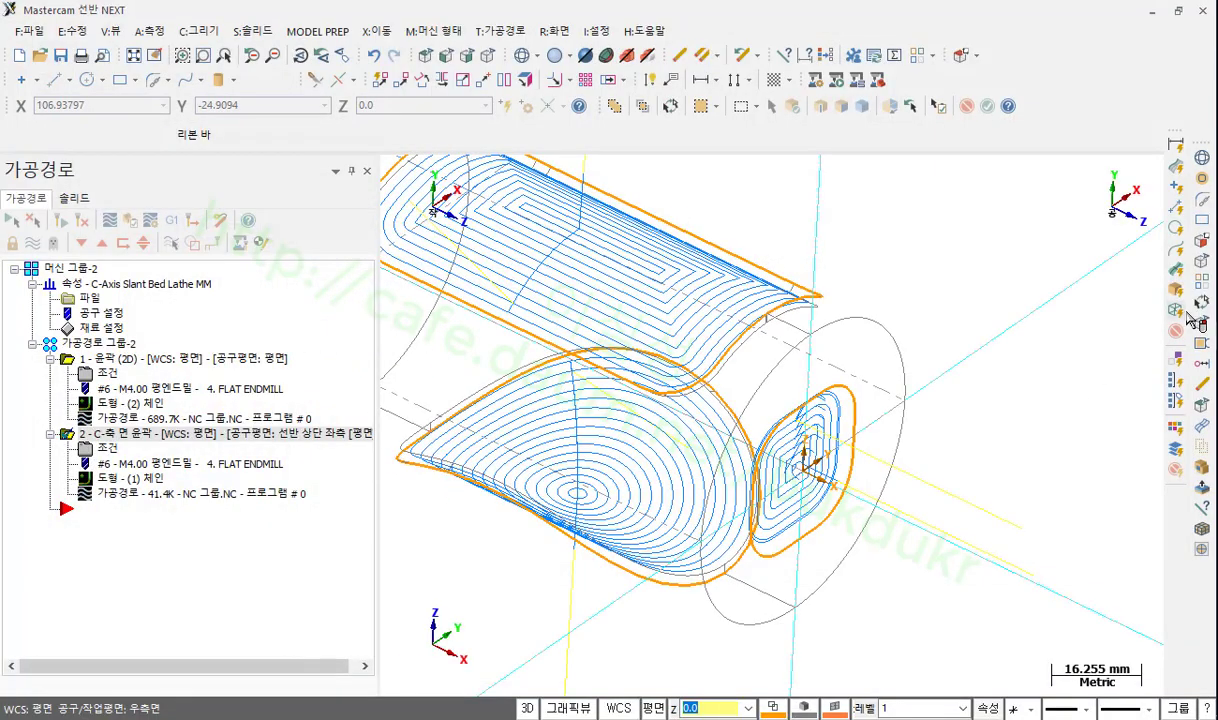
# - Switch to the Chrome cafe post and review the questions on cylinder-surface pocketing and on matching Mastercam coordinates to the real machine
pyautogui.hotkey('alt', 'Tab')
pyautogui.click(917, 270)
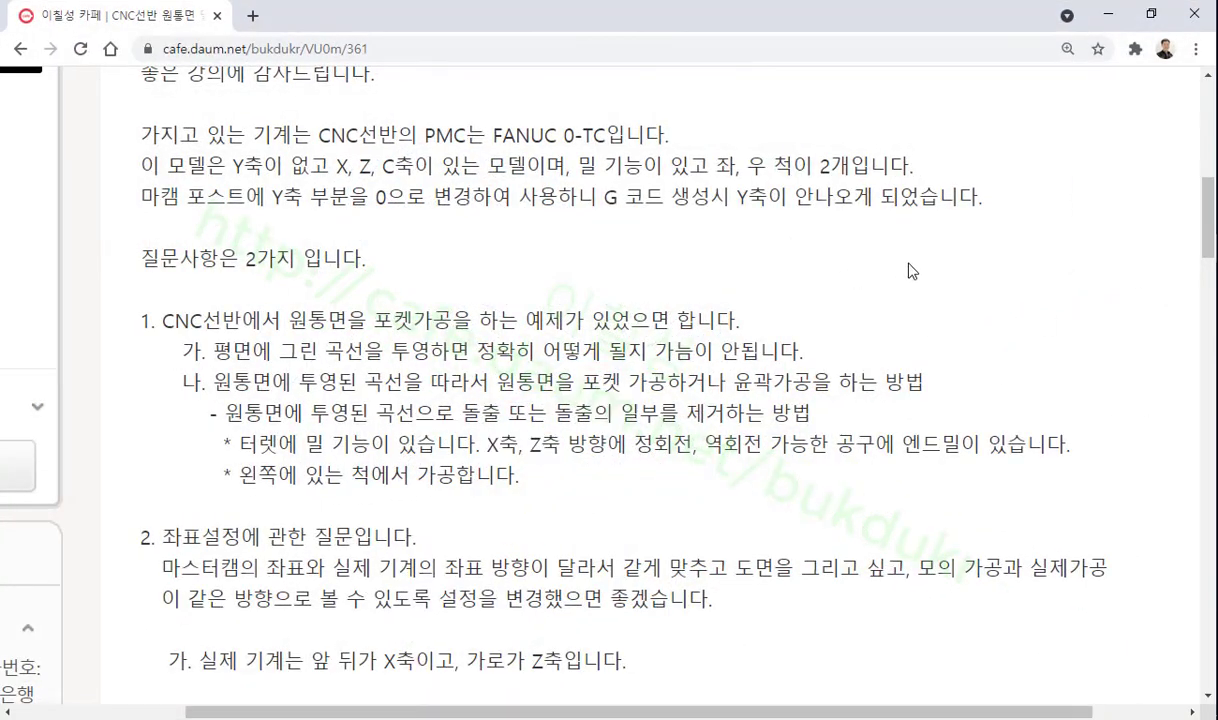
pyautogui.moveTo(280, 350); pyautogui.dragTo(383, 350)
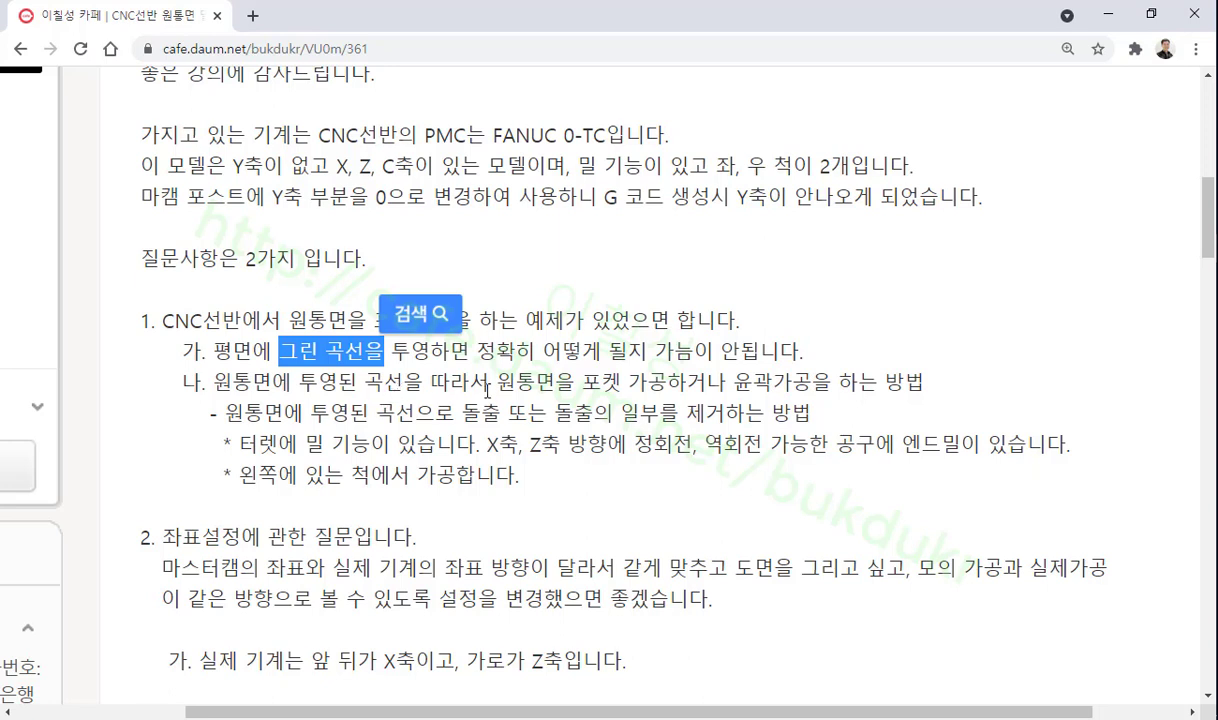
pyautogui.moveTo(460, 414); pyautogui.dragTo(640, 412)
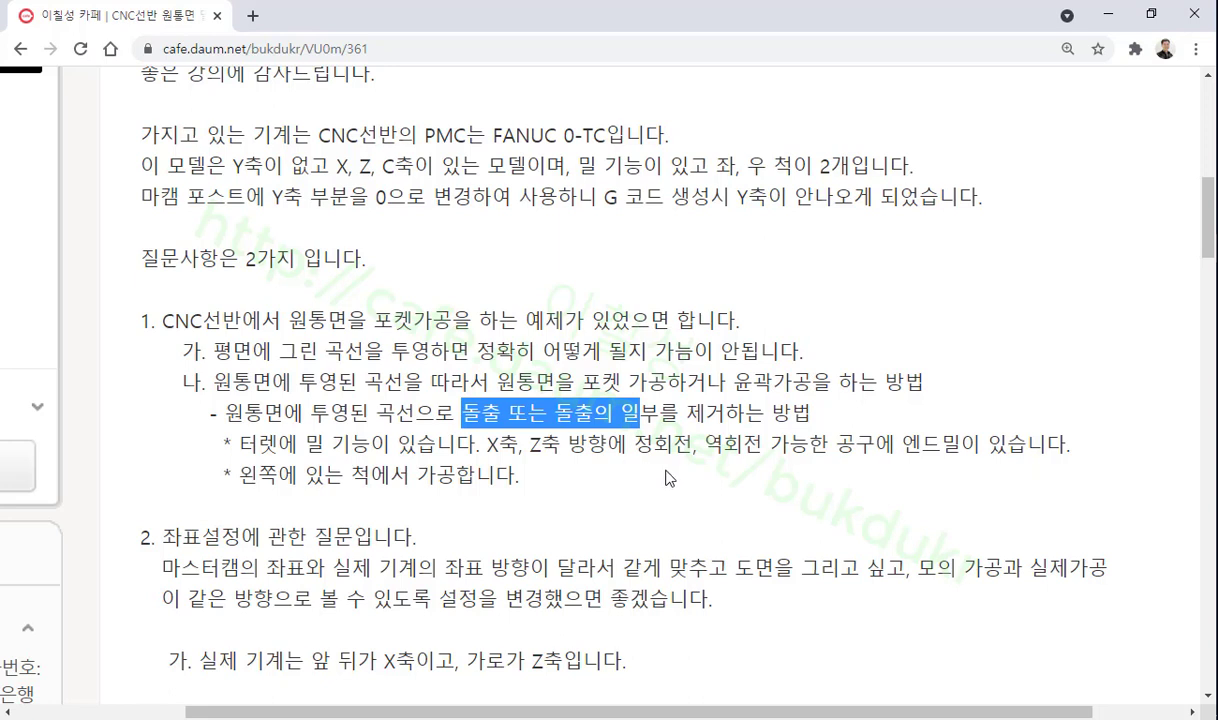
pyautogui.click(703, 450)
pyautogui.moveTo(723, 443); pyautogui.dragTo(958, 445)
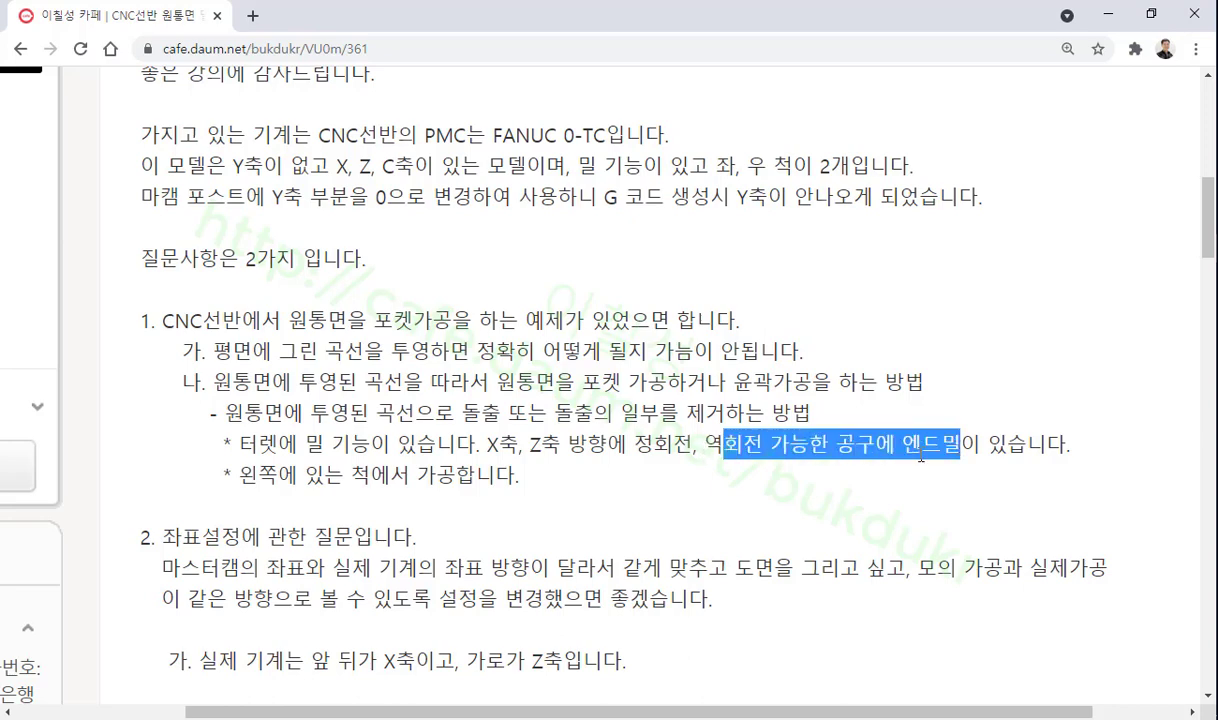
pyautogui.scroll(-2, 905, 430)
pyautogui.moveTo(266, 380); pyautogui.dragTo(641, 382)
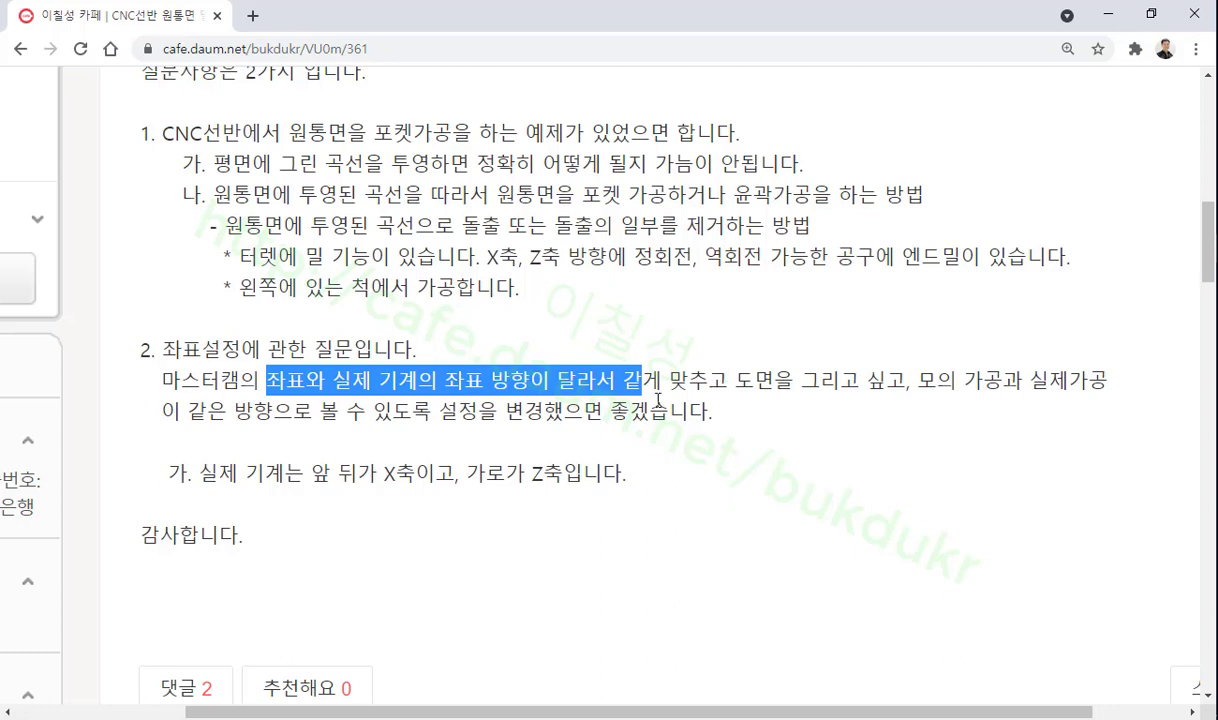
pyautogui.moveTo(245, 474); pyautogui.dragTo(609, 492)
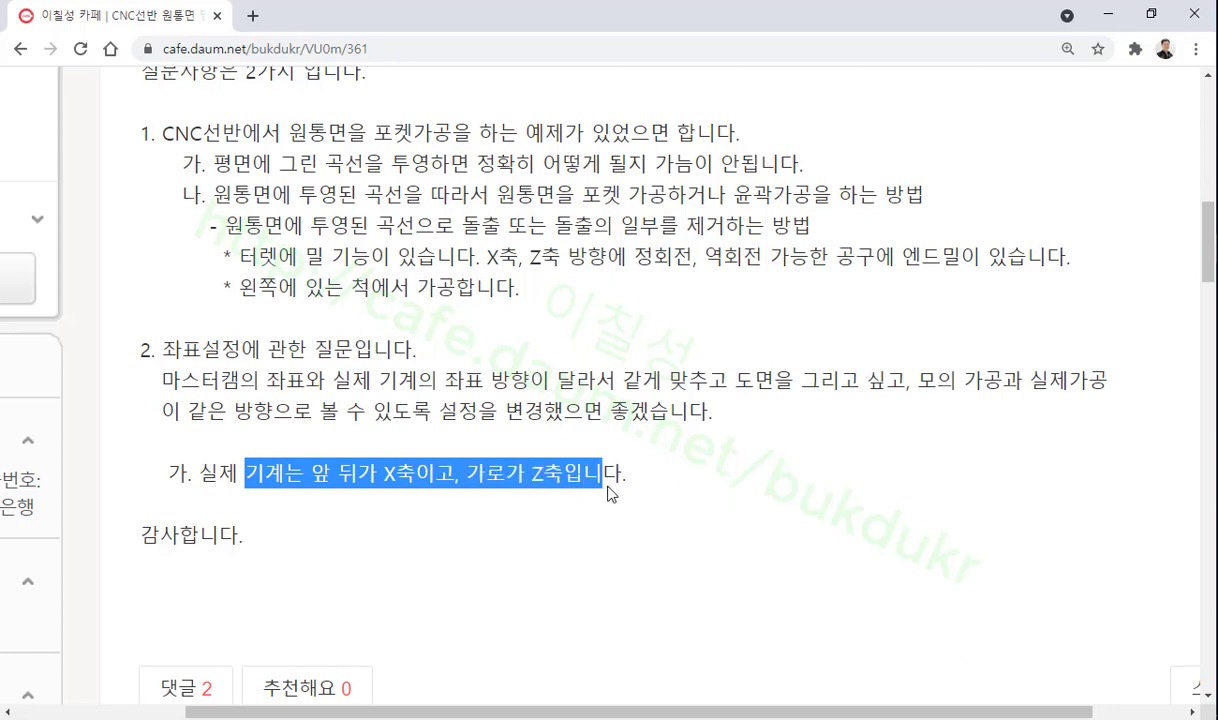
pyautogui.click(1108, 22)
# - Set the construction plane to the lathe diameter plane +D+Z and show the part in the top view
pyautogui.scroll(-4, 859, 427)
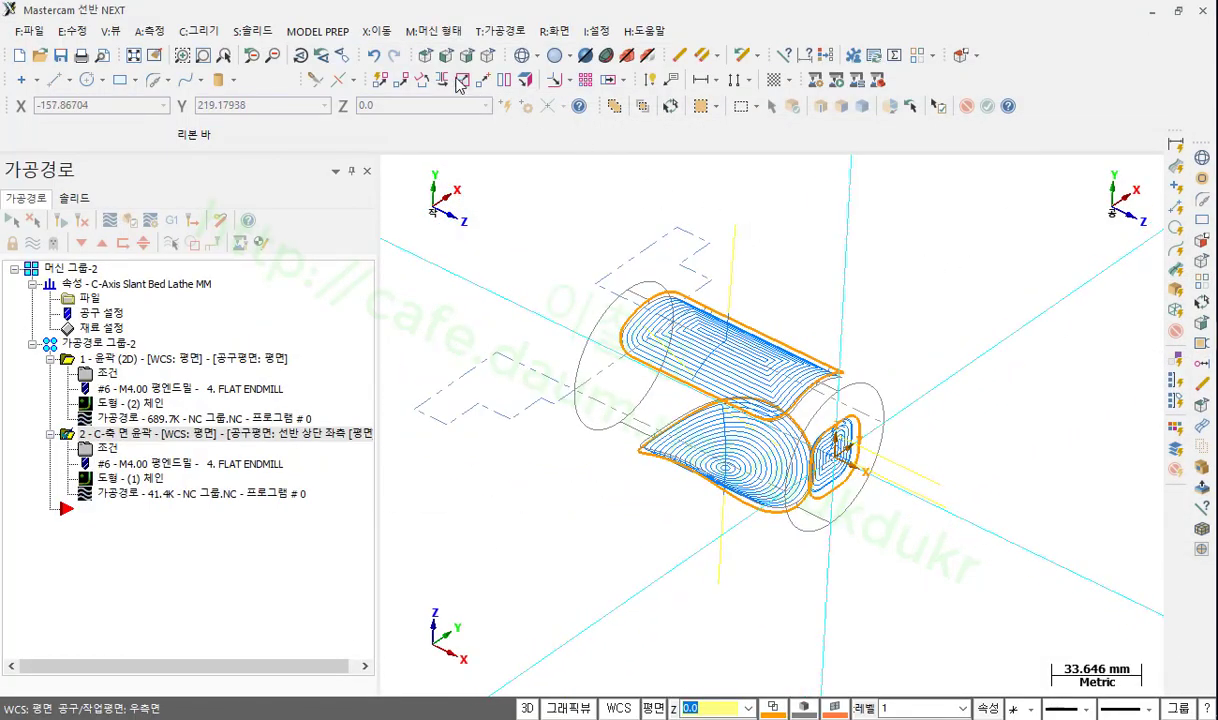
pyautogui.click(653, 708)
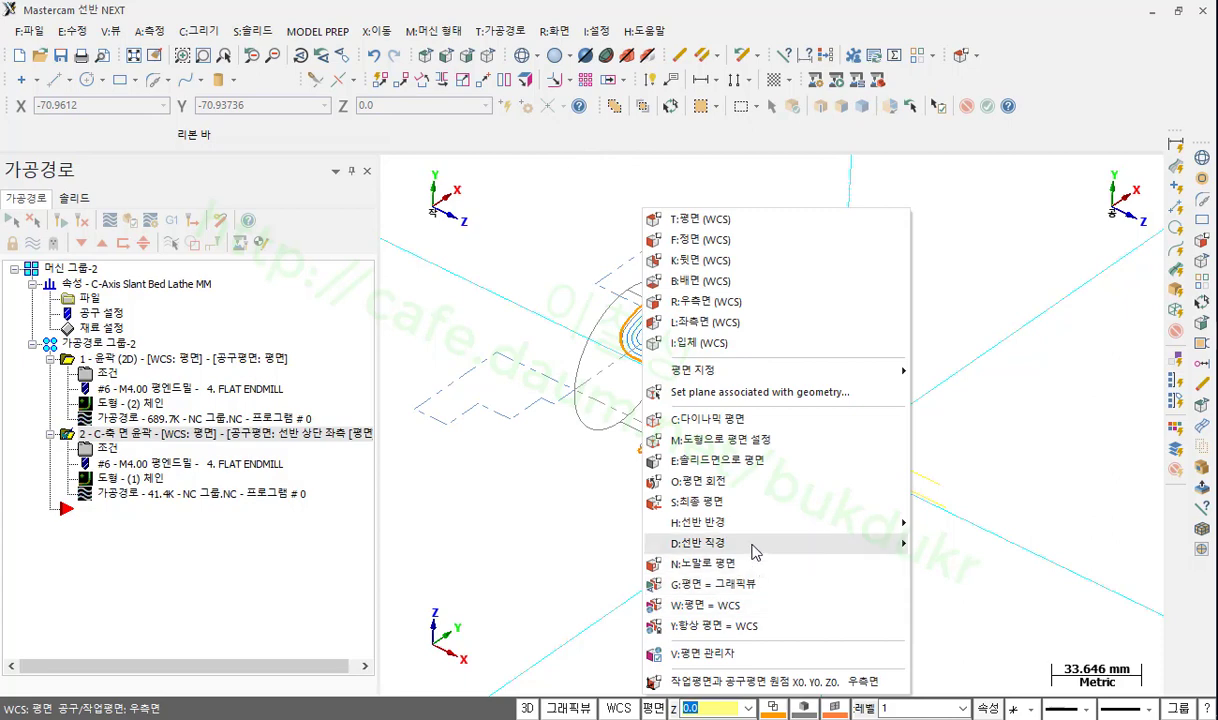
pyautogui.moveTo(755, 553)
pyautogui.click(978, 545)
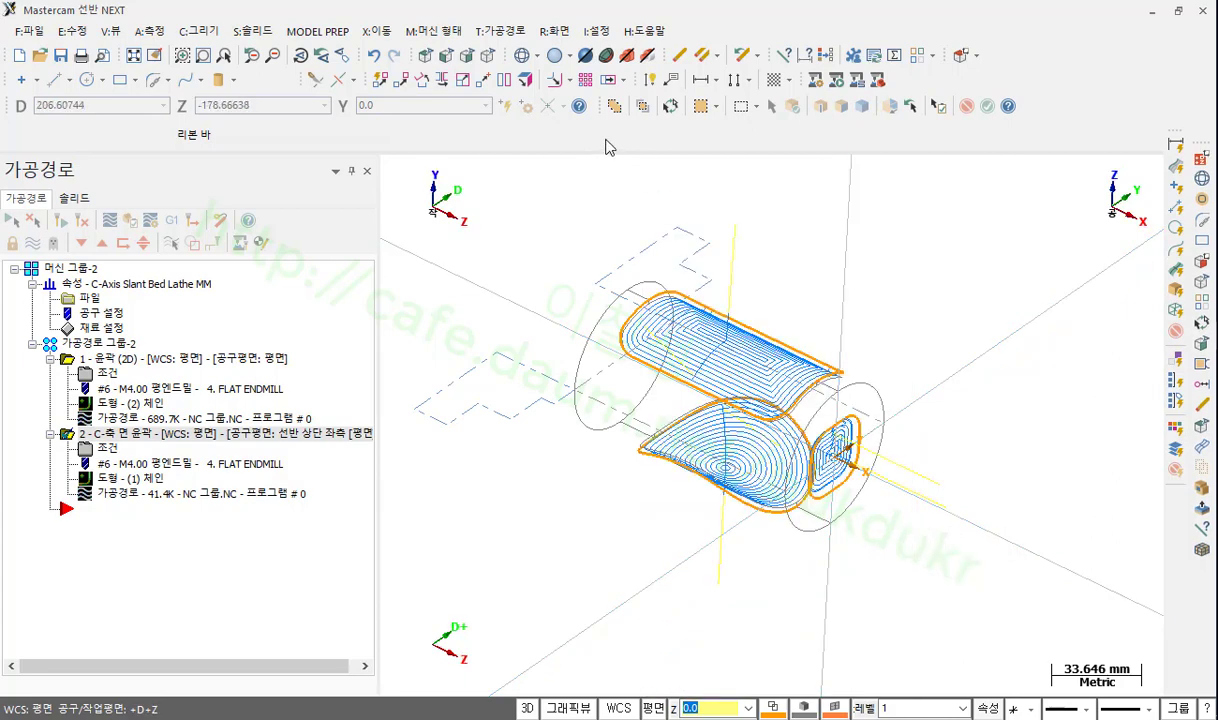
pyautogui.click(425, 55)
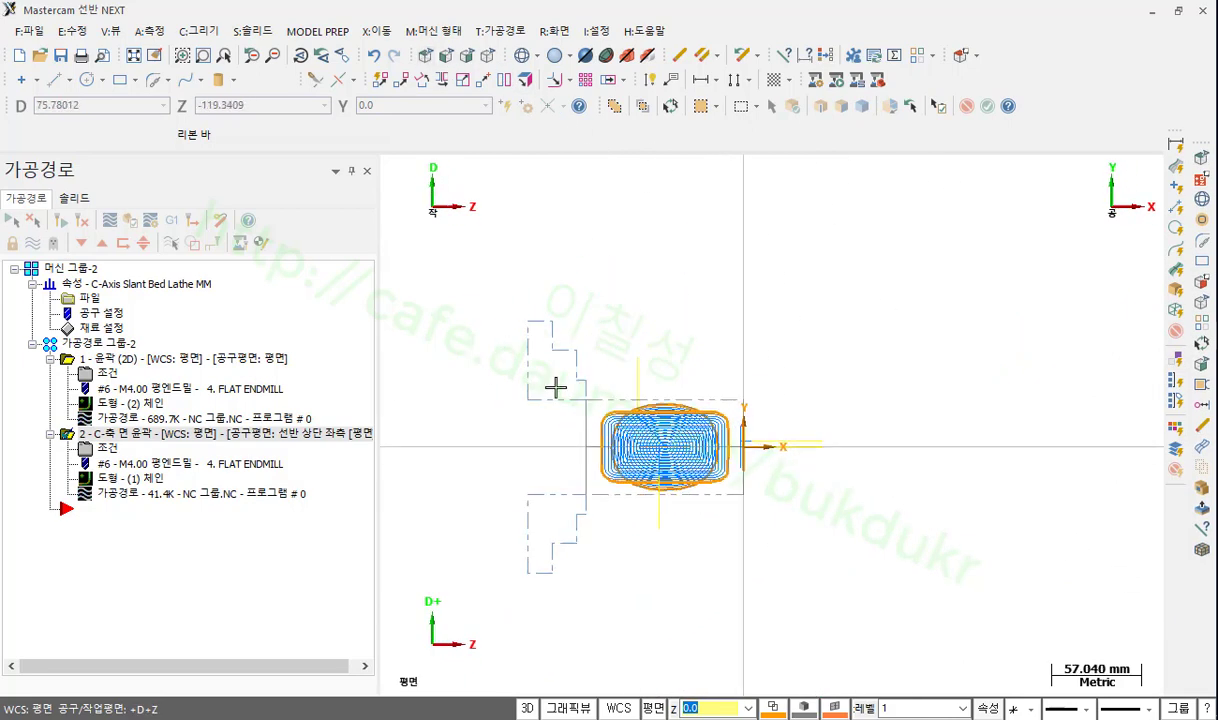
pyautogui.scroll(1, 540, 425)
pyautogui.moveTo(510, 447); pyautogui.dragTo(885, 447)
pyautogui.moveTo(1010, 410)
pyautogui.mouseDown()
pyautogui.moveTo(1071, 431)
pyautogui.moveTo(992, 489)
pyautogui.mouseUp()
pyautogui.moveTo(938, 335)
pyautogui.mouseDown()
pyautogui.moveTo(972, 327)
pyautogui.moveTo(978, 387)
pyautogui.mouseUp()
pyautogui.moveTo(707, 462); pyautogui.dragTo(727, 72)
pyautogui.moveTo(598, 142)
pyautogui.mouseDown()
pyautogui.moveTo(576, 215)
pyautogui.moveTo(612, 232)
pyautogui.mouseUp()
pyautogui.moveTo(596, 178)
pyautogui.mouseDown()
pyautogui.moveTo(640, 166)
pyautogui.moveTo(612, 230)
pyautogui.moveTo(600, 216)
pyautogui.mouseUp()
pyautogui.moveTo(590, 214)
pyautogui.mouseDown()
pyautogui.moveTo(646, 206)
pyautogui.moveTo(644, 236)
pyautogui.mouseUp()
pyautogui.moveTo(600, 240)
pyautogui.mouseDown()
pyautogui.moveTo(636, 246)
pyautogui.moveTo(676, 318)
pyautogui.mouseUp()
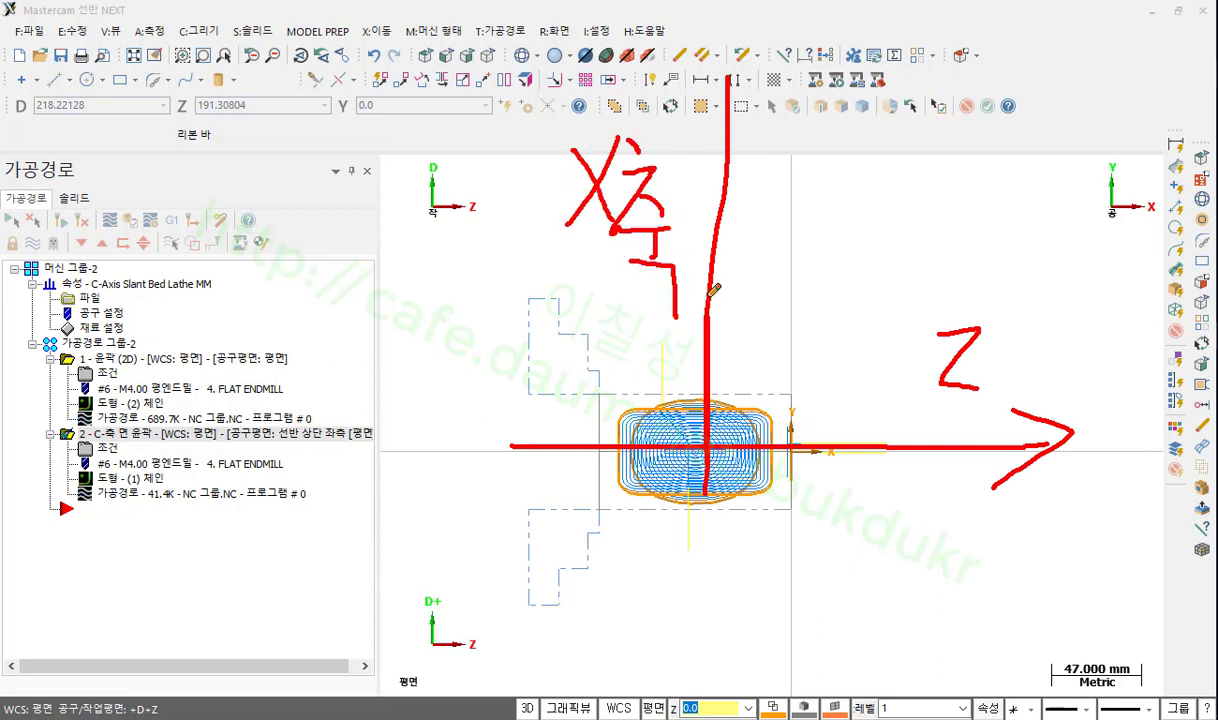
pyautogui.moveTo(566, 474); pyautogui.dragTo(1088, 474)
pyautogui.moveTo(463, 415)
pyautogui.mouseDown()
pyautogui.moveTo(556, 350)
pyautogui.moveTo(503, 514)
pyautogui.moveTo(503, 489)
pyautogui.moveTo(476, 492)
pyautogui.moveTo(496, 499)
pyautogui.mouseUp()
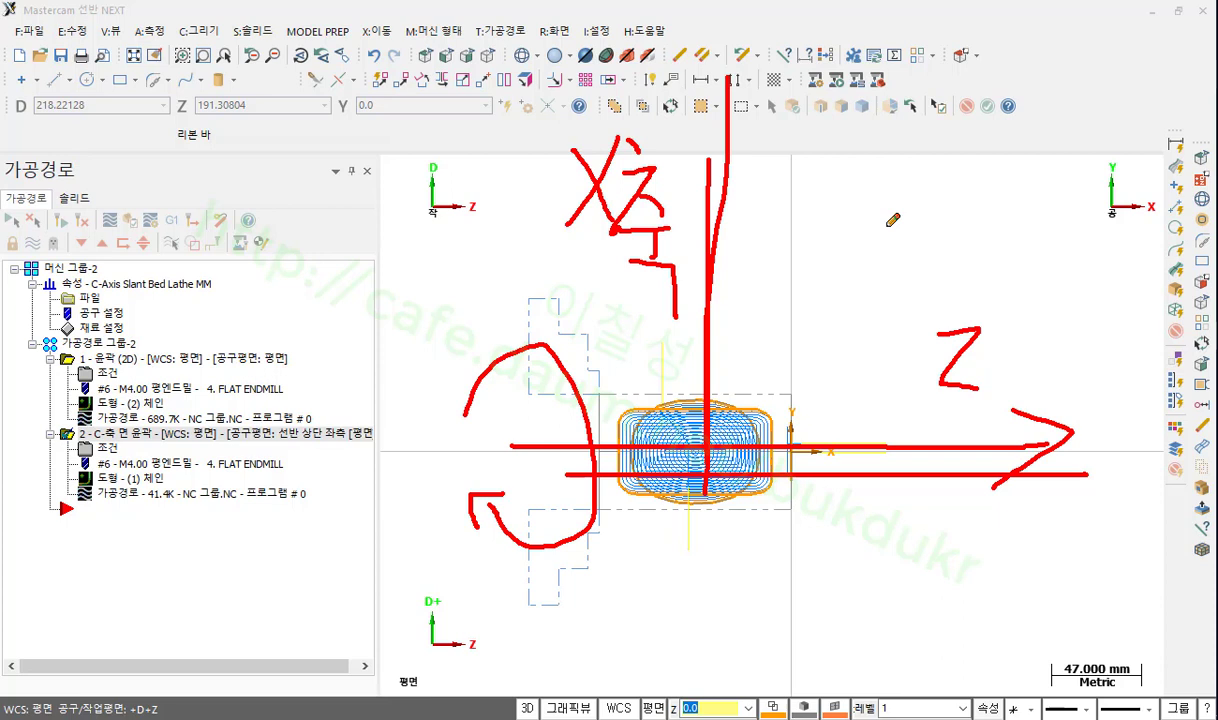
pyautogui.rightClick(848, 210)
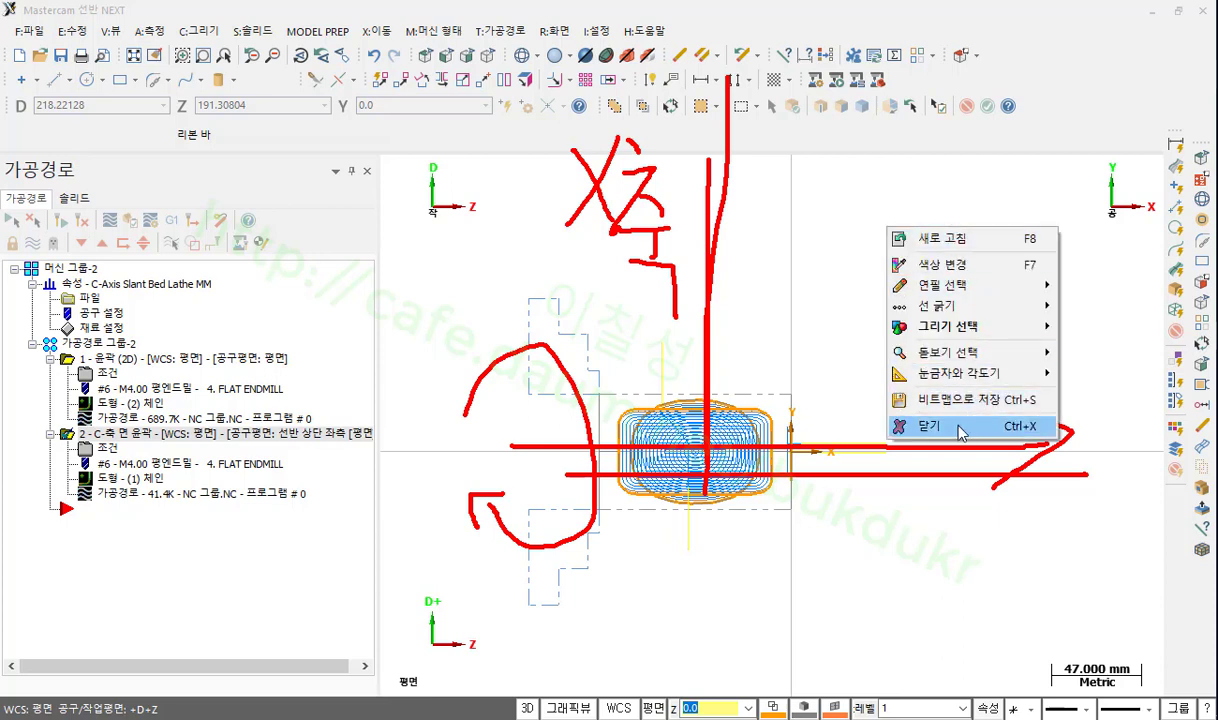